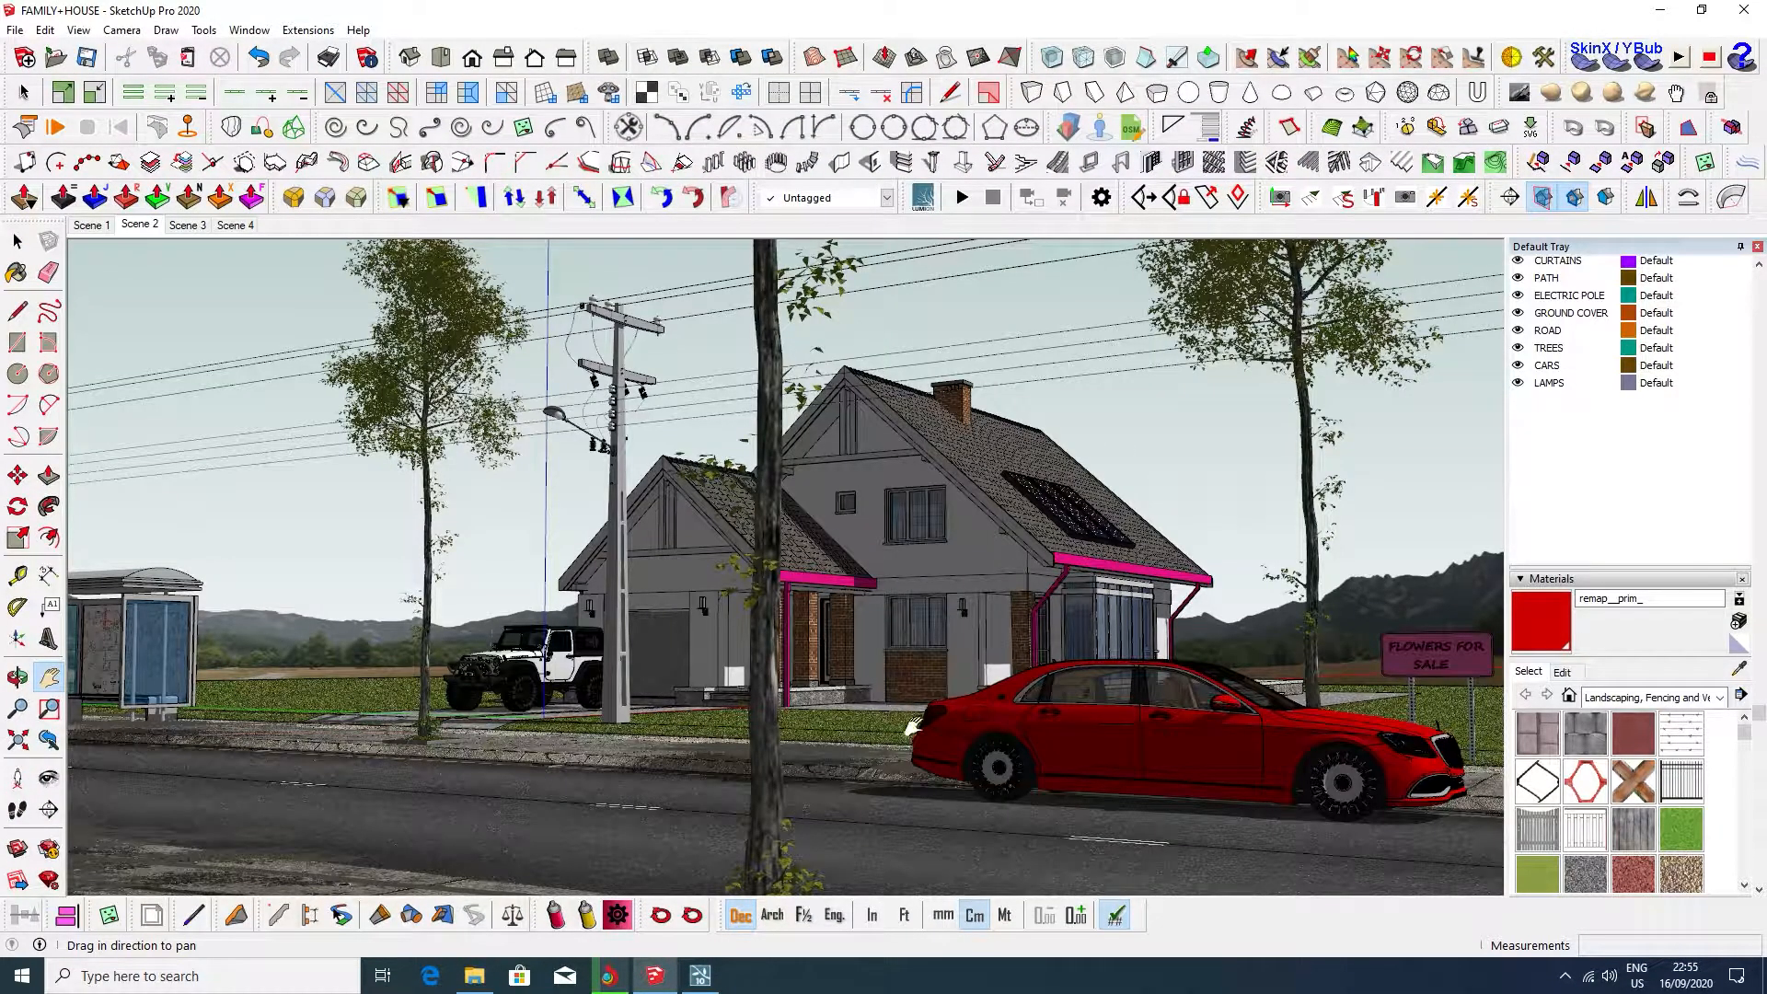
Turn off the shadow display in the house model
left_click(76, 31)
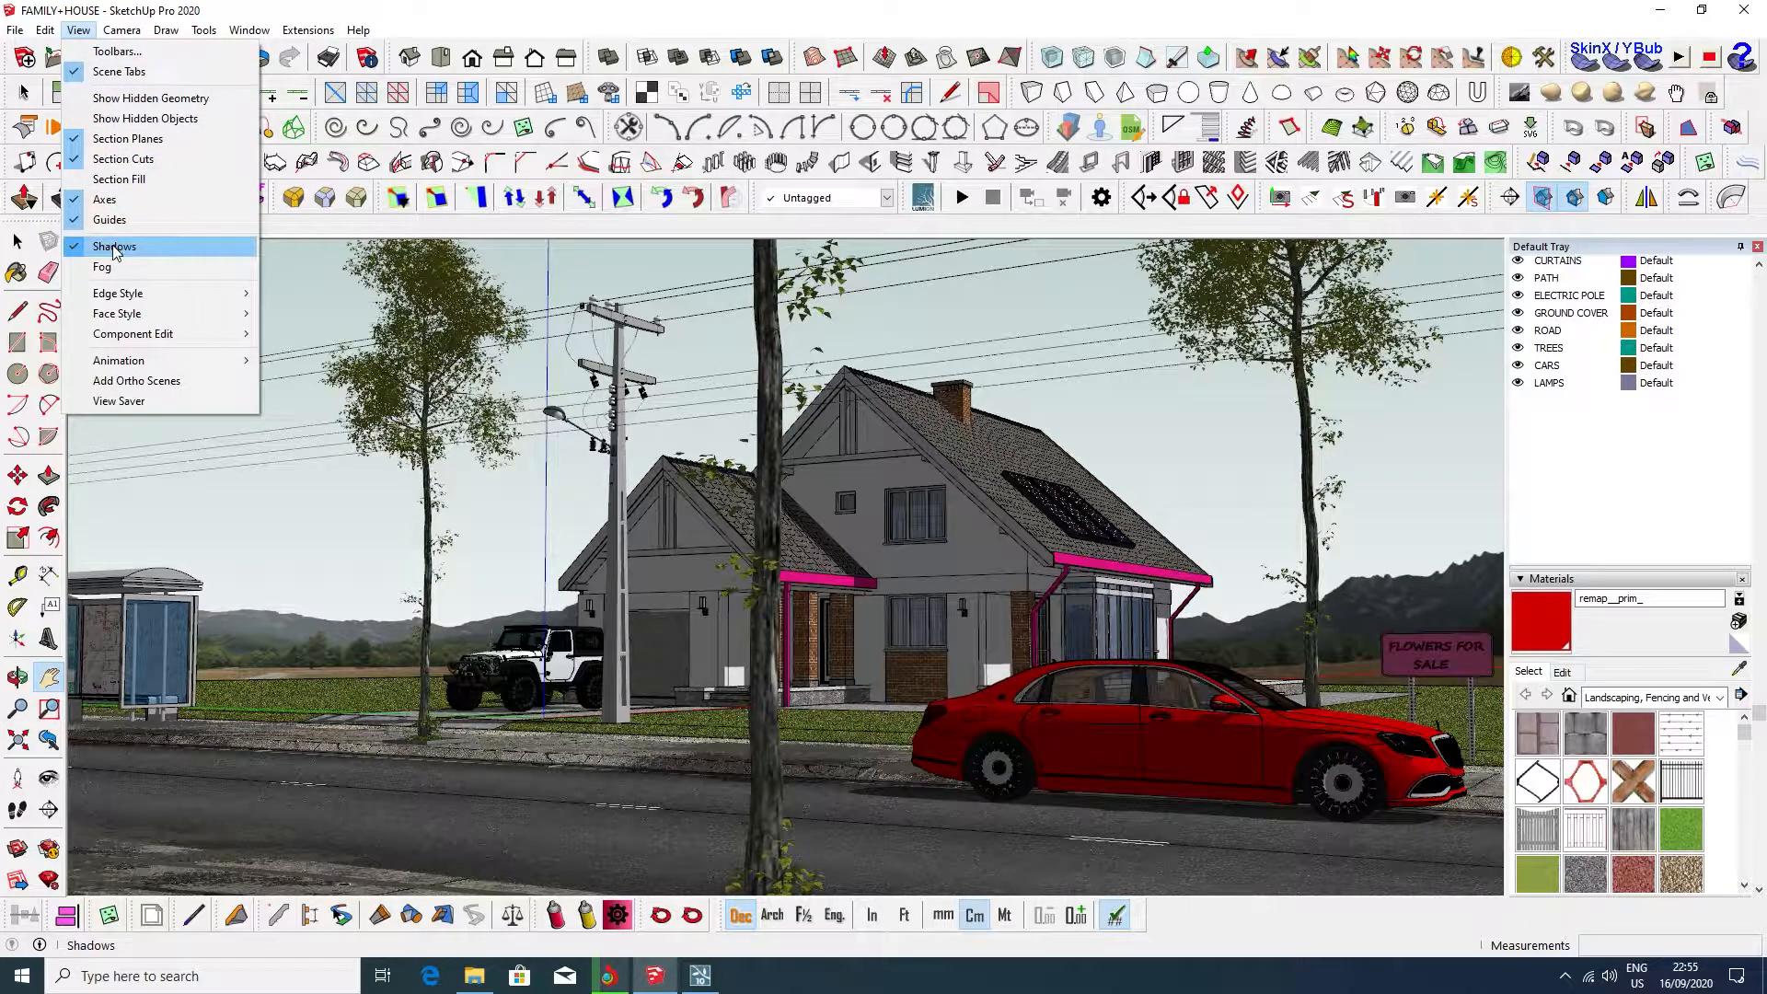
left_click(114, 246)
Examine the house exterior from the front around to the rear roof with its dormer and chimneys
middle_click_drag(951, 500, 1007, 609)
middle_click_drag(1013, 519, 930, 497)
scroll(1008, 681, "up", 5)
left_click_drag(1133, 529, 581, 658)
scroll(581, 658, "down", 3)
middle_click_drag(581, 658, 1138, 707)
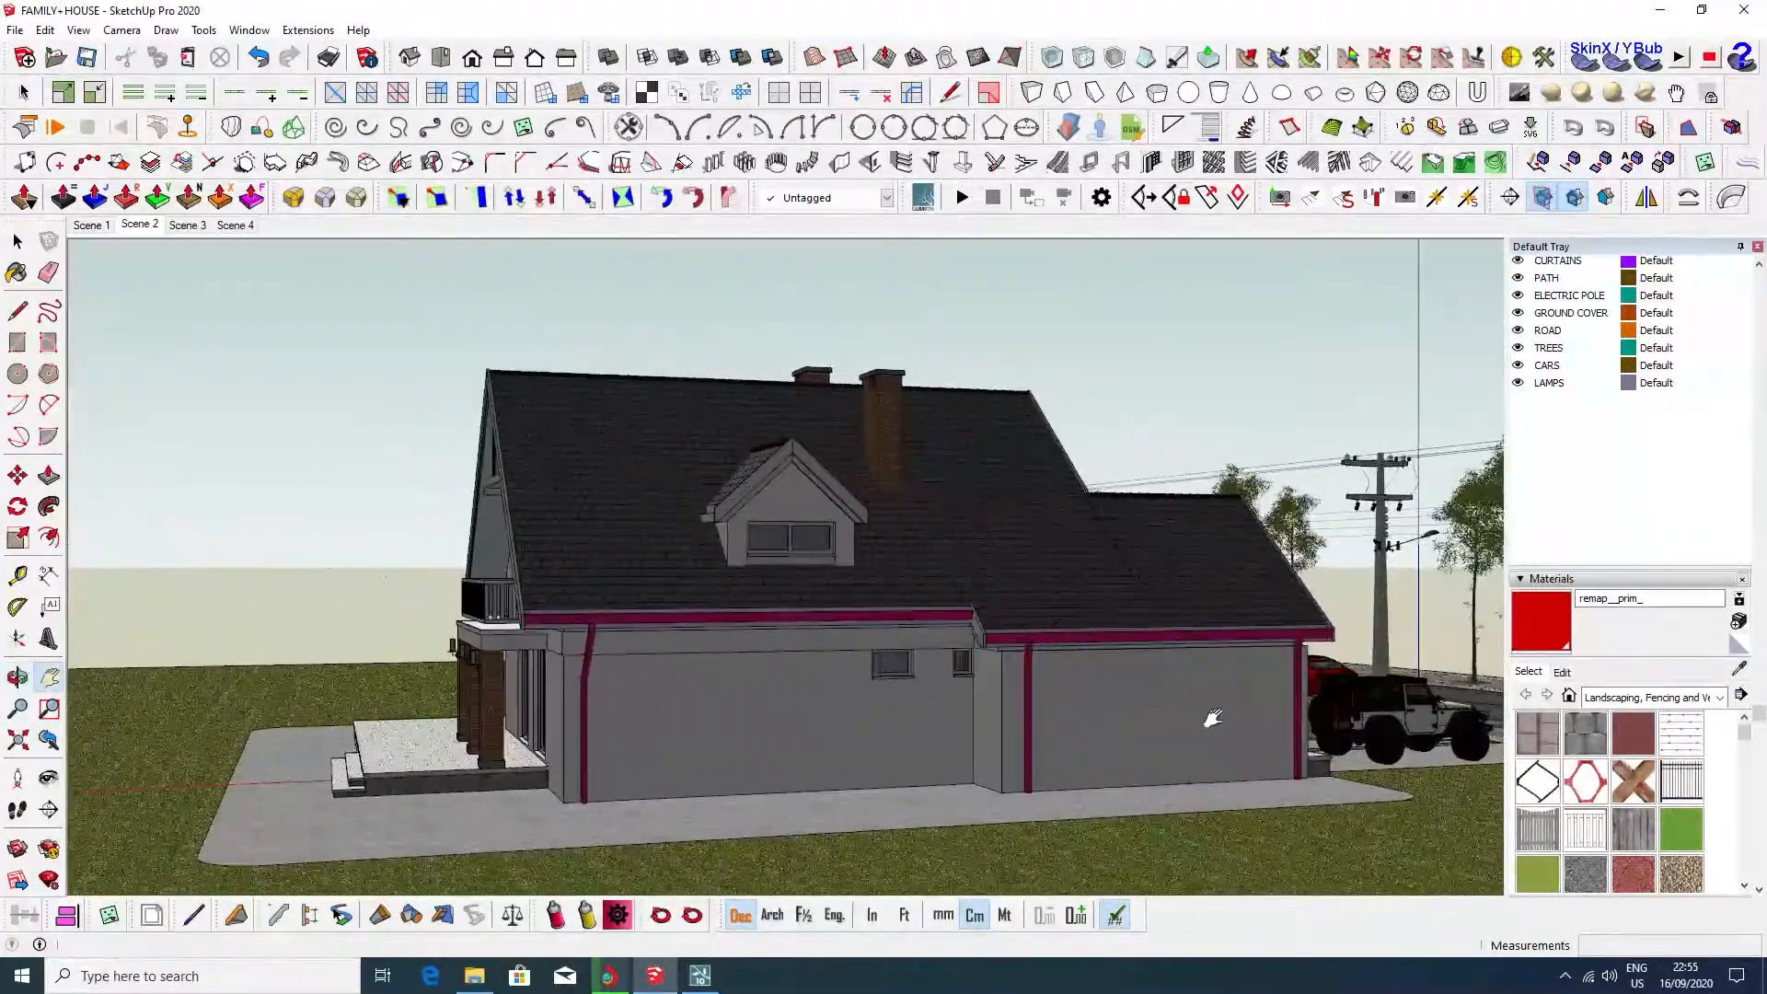
left_click_drag(920, 718, 839, 658)
Examine the bus shelter on the pavement and the white jeep parked in front of the garage
left_click_drag(964, 651, 576, 642)
scroll(578, 646, "up", 4)
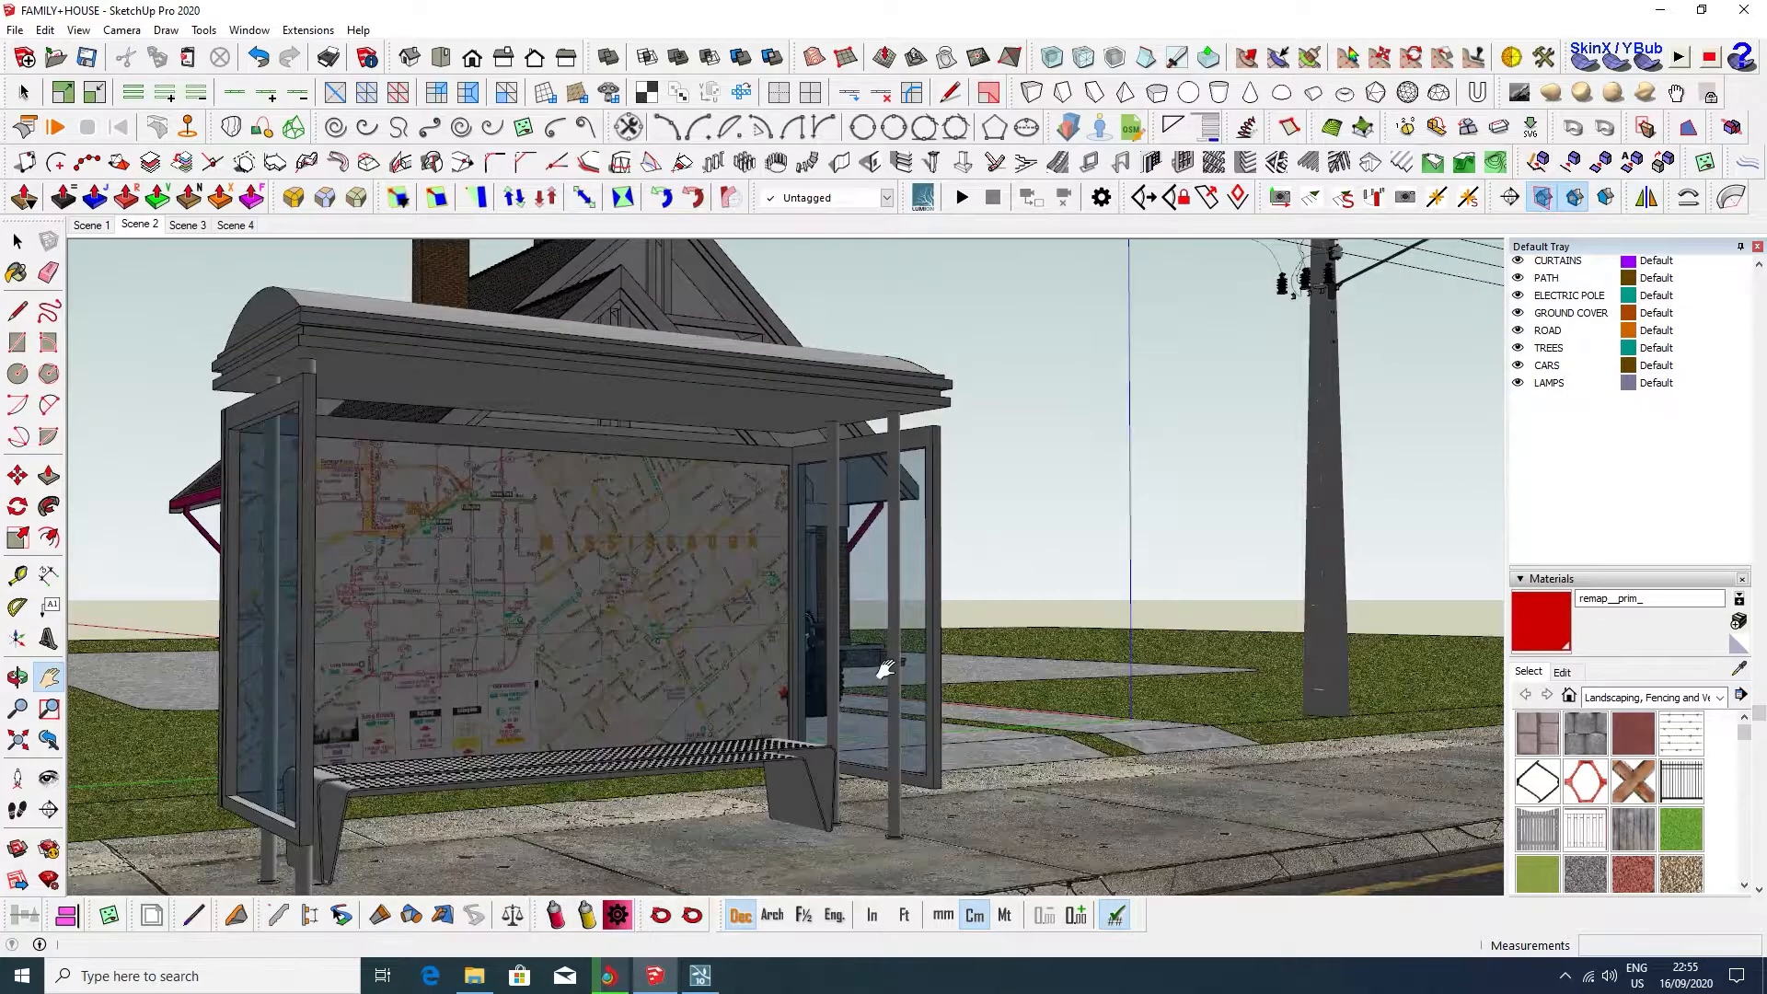
scroll(883, 670, "down", 2)
left_click_drag(883, 670, 644, 672)
scroll(644, 672, "up", 4)
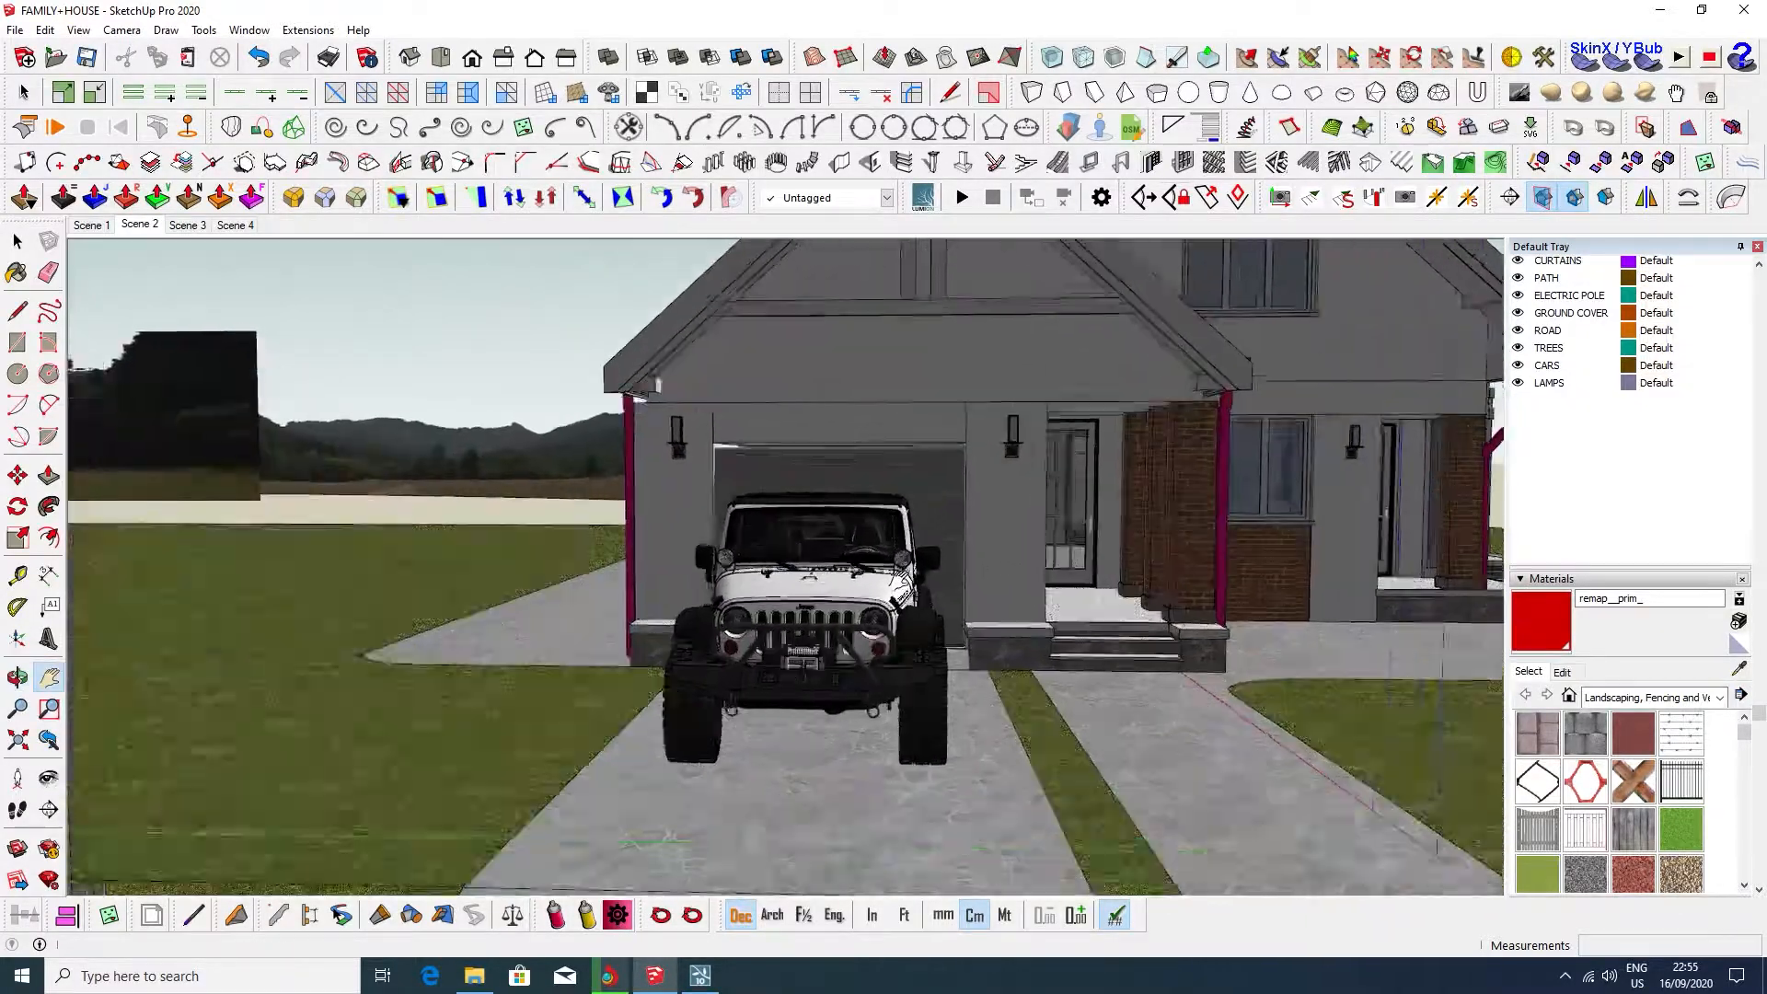
scroll(810, 644, "up", 3)
middle_click_drag(809, 644, 974, 577)
scroll(976, 589, "down", 6)
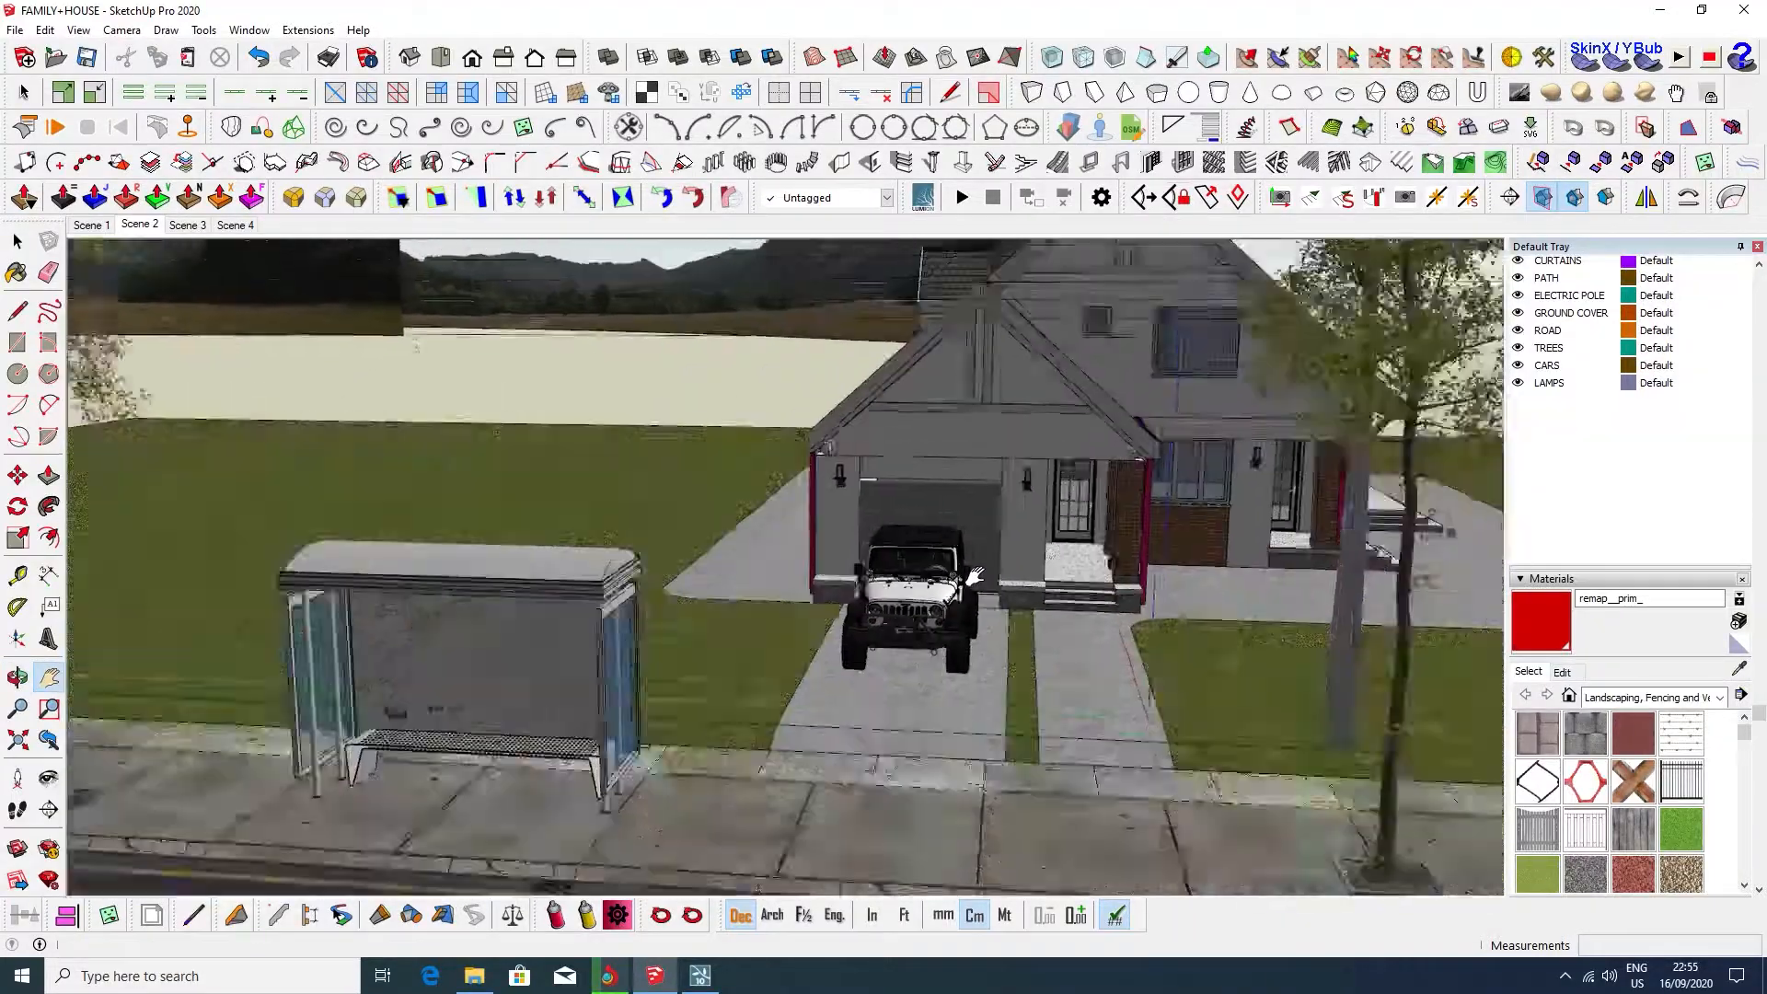
Examine the red car on the road and the "FLOWERS FOR SALE" sign on the lawn
scroll(974, 577, "down", 3)
scroll(1280, 514, "up", 5)
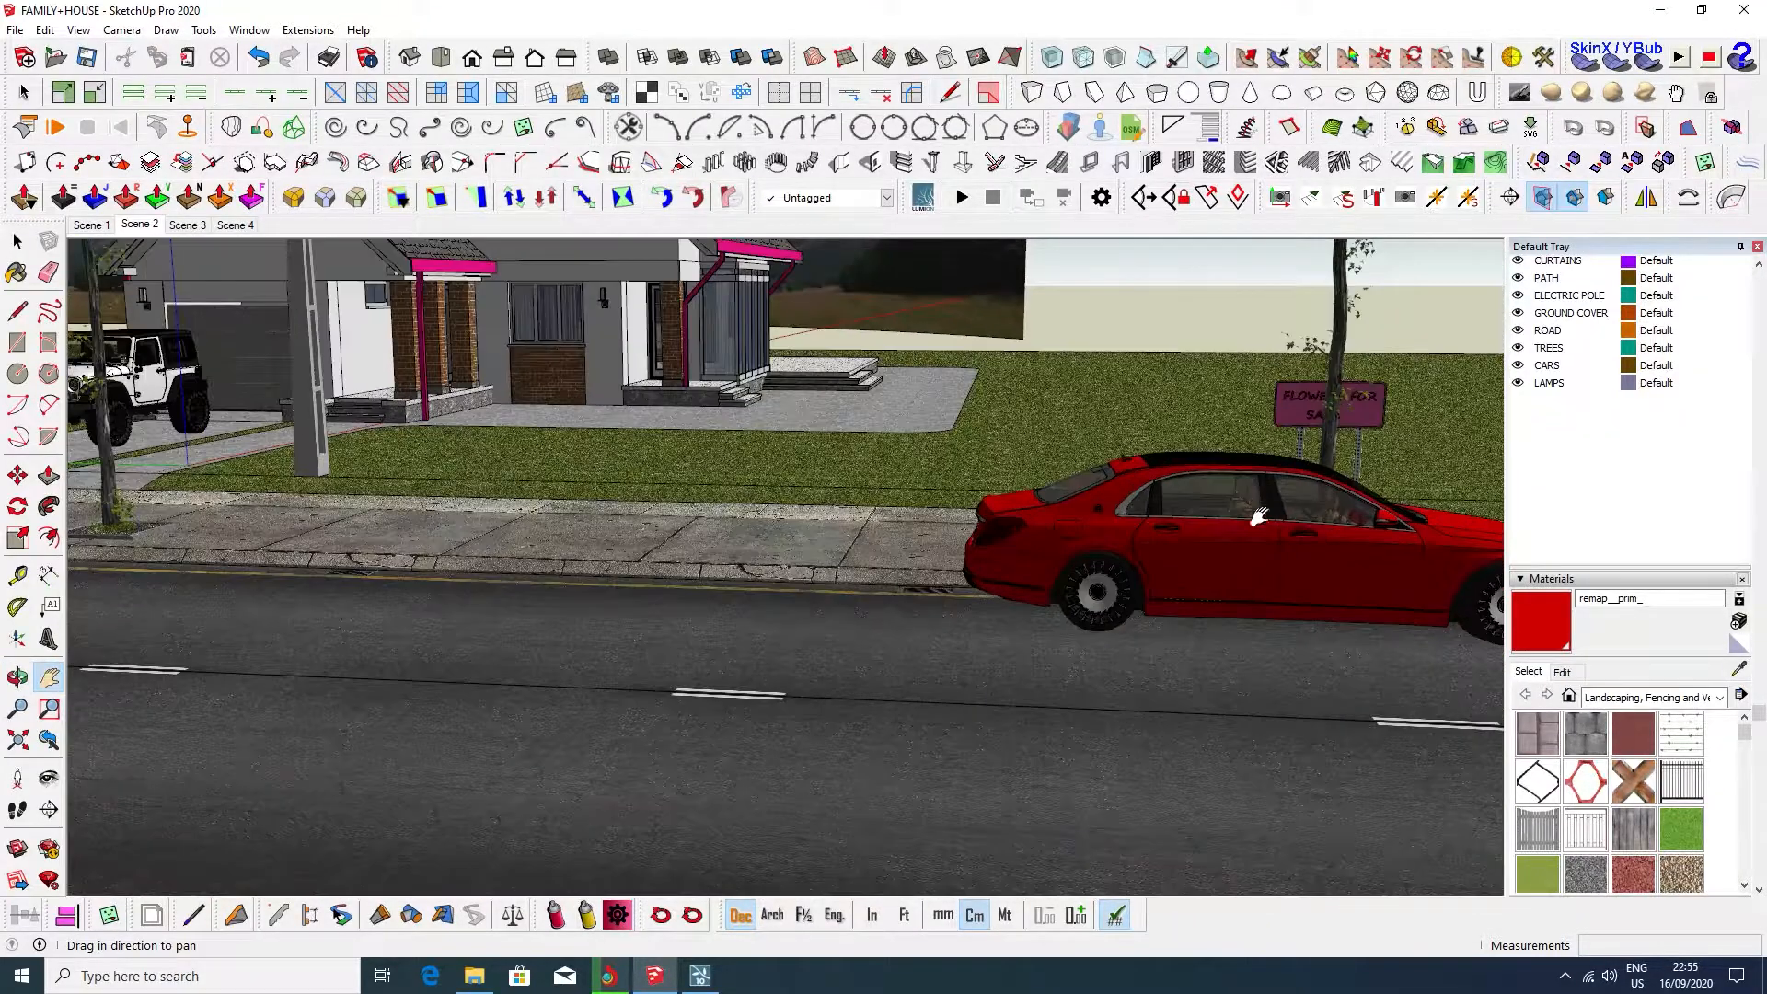
scroll(1281, 514, "up", 10)
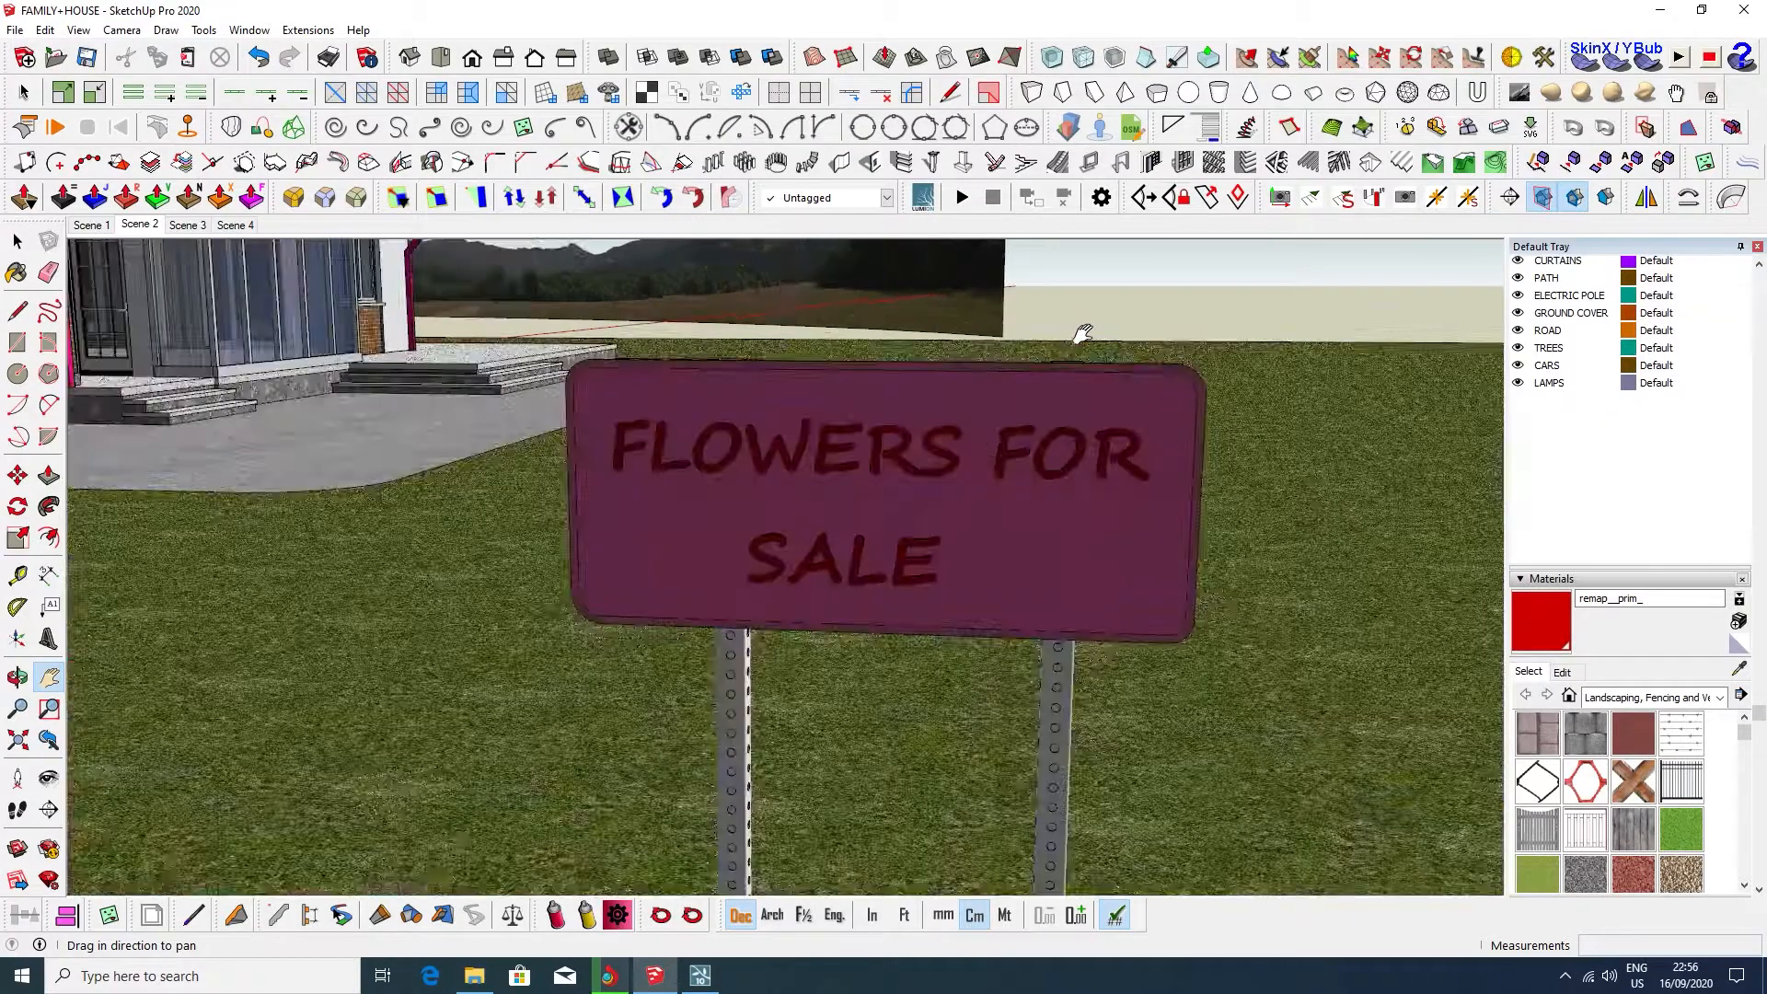
scroll(1077, 369, "down", 2)
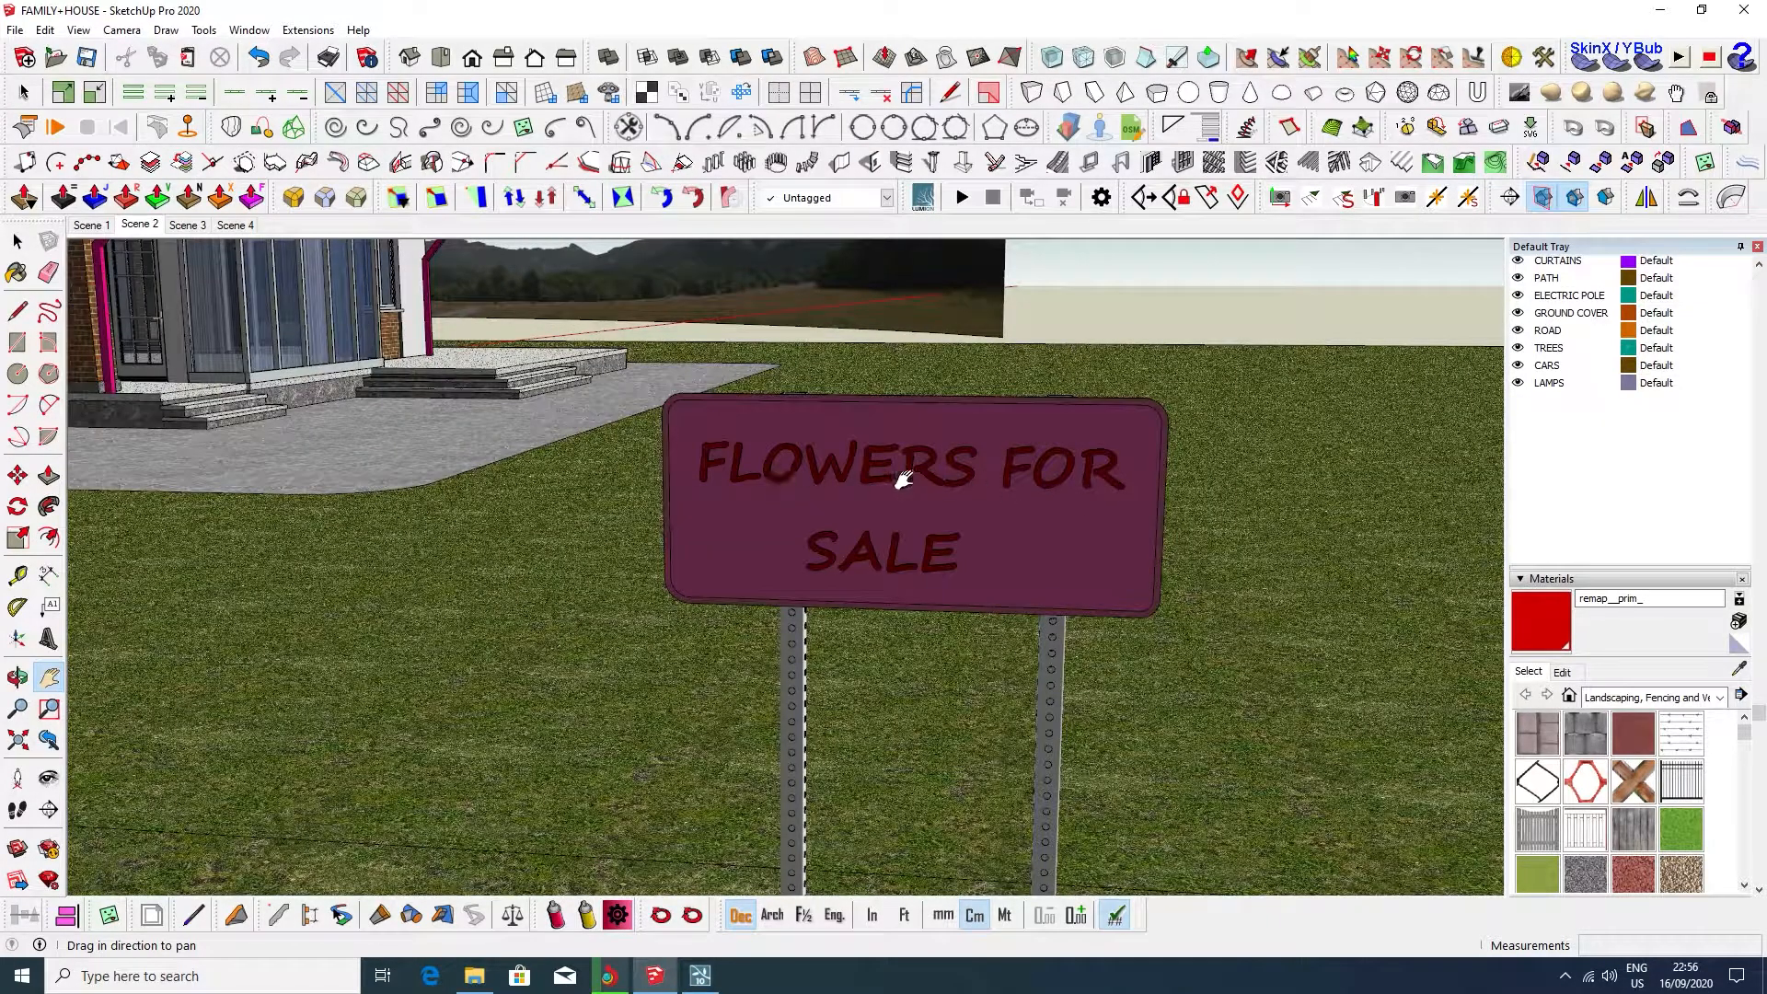
scroll(1059, 561, "down", 6)
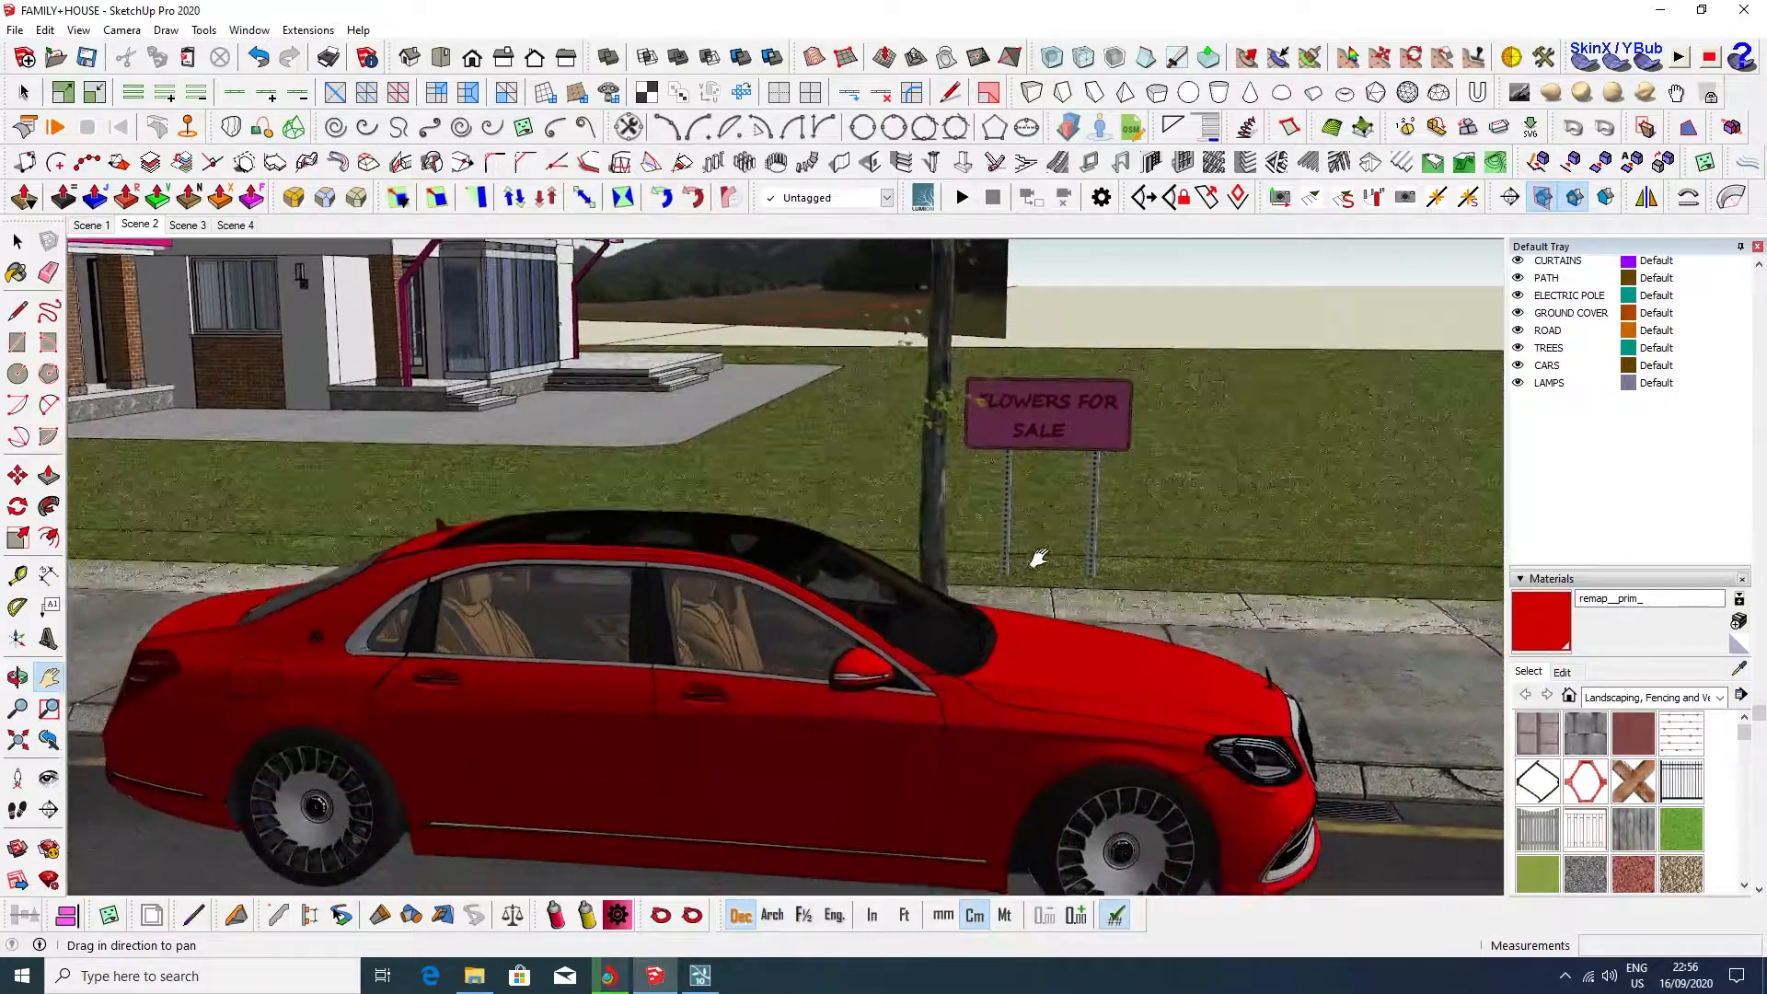
left_click_drag(1038, 557, 1101, 462)
mouse_move(1155, 518)
middle_mouse_down()
mouse_move(527, 511)
mouse_move(1132, 543)
middle_mouse_up()
scroll(789, 474, "down", 3)
Examine the whole site from above, including the lawn, the road and the curved mountain backdrop images
left_click_drag(764, 490, 1003, 671)
middle_click_drag(1003, 671, 489, 655)
scroll(952, 441, "down", 2)
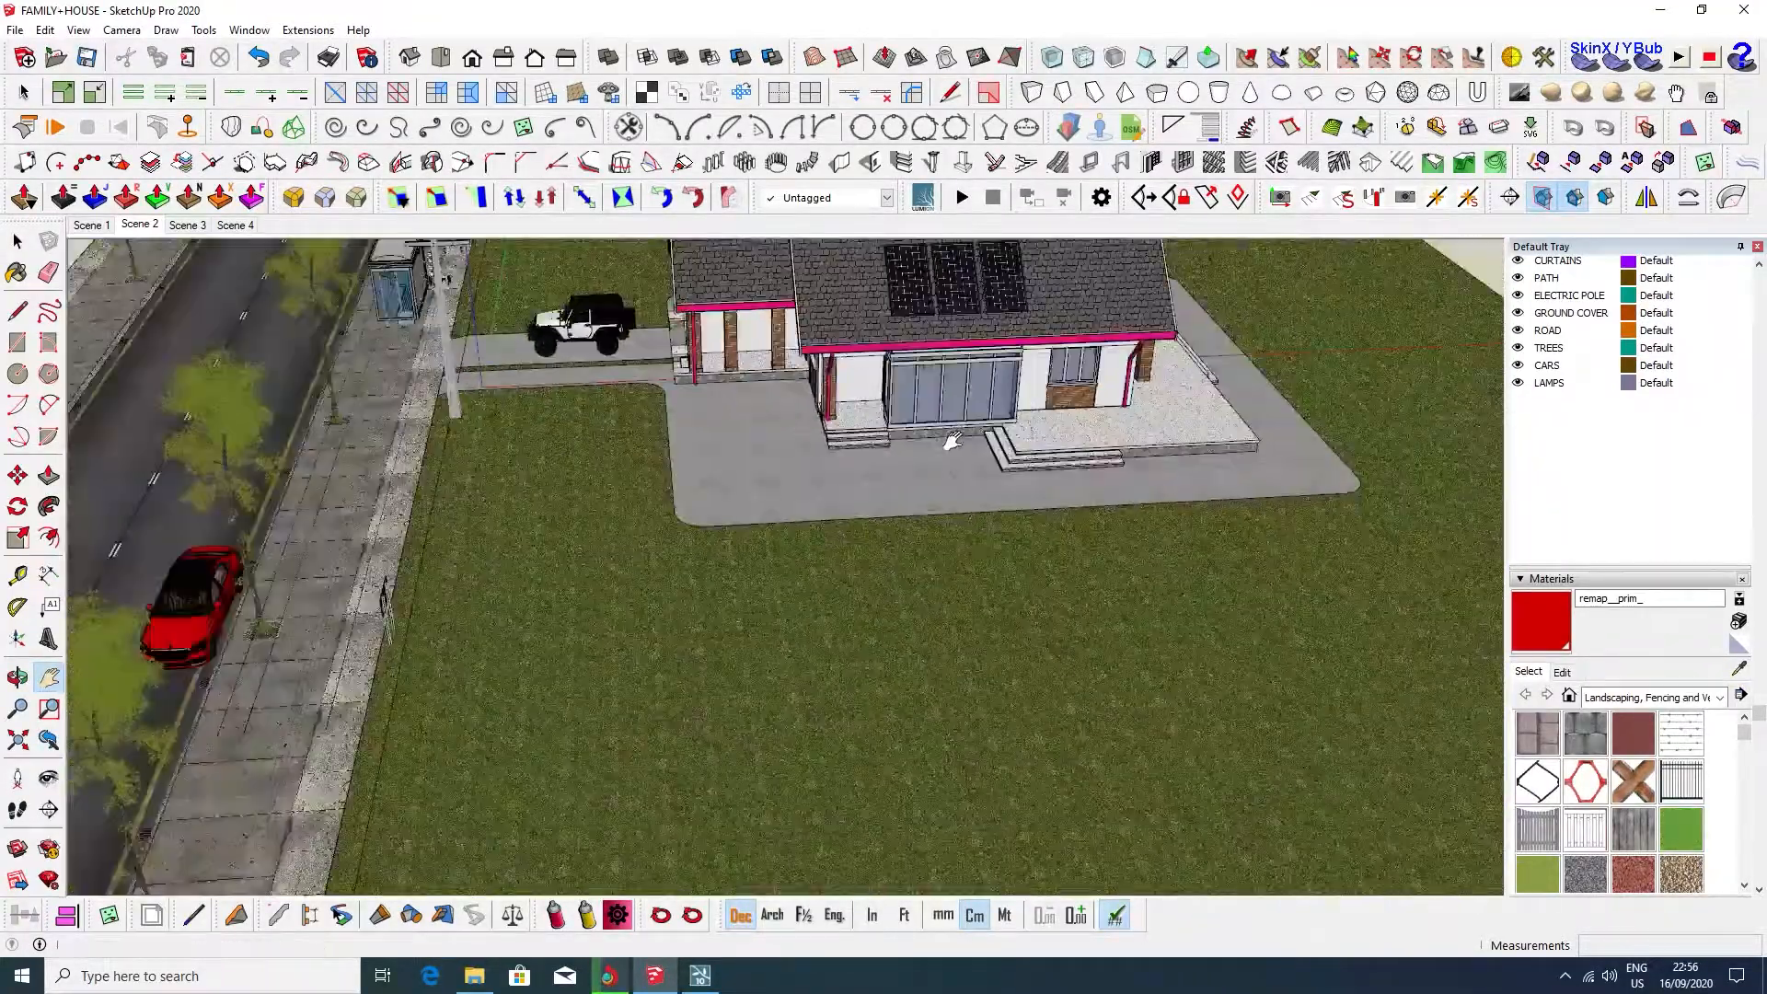
scroll(953, 441, "down", 5)
middle_click_drag(952, 441, 1257, 275)
left_click_drag(1043, 374, 1203, 540)
scroll(1192, 532, "up", 2)
scroll(674, 561, "up", 4)
scroll(678, 560, "down", 2)
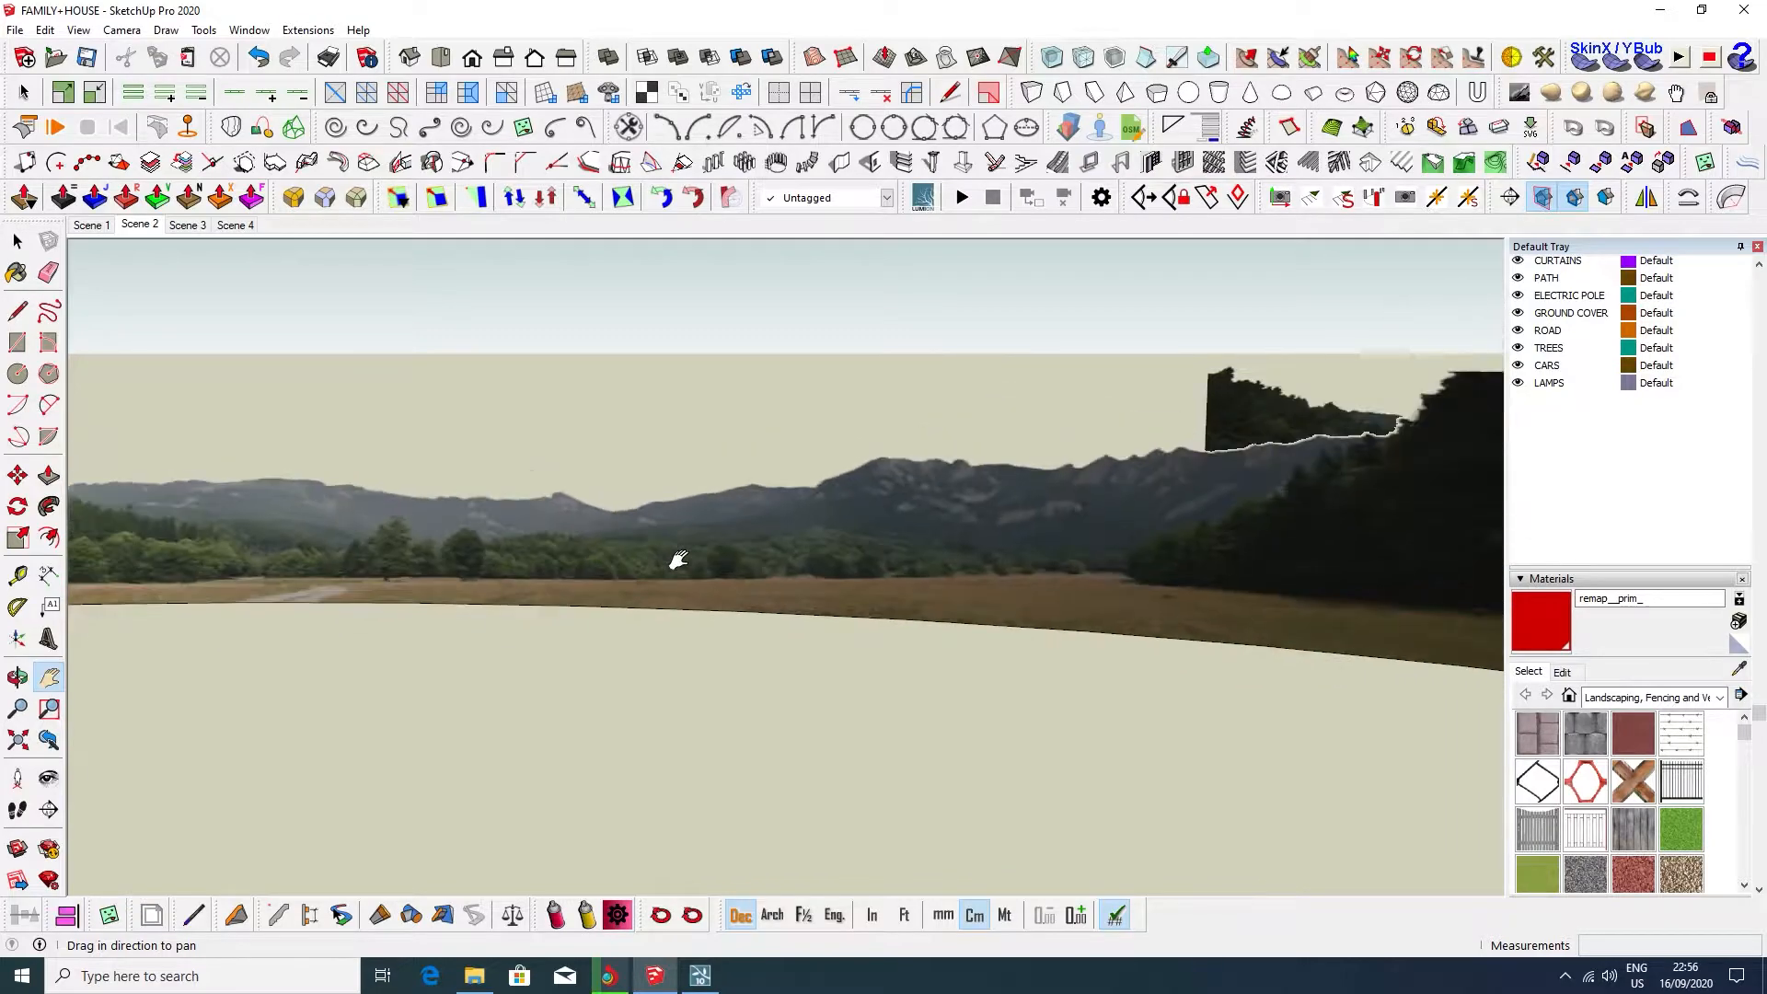
scroll(681, 555, "down", 7)
left_click_drag(898, 701, 957, 617)
scroll(894, 624, "up", 2)
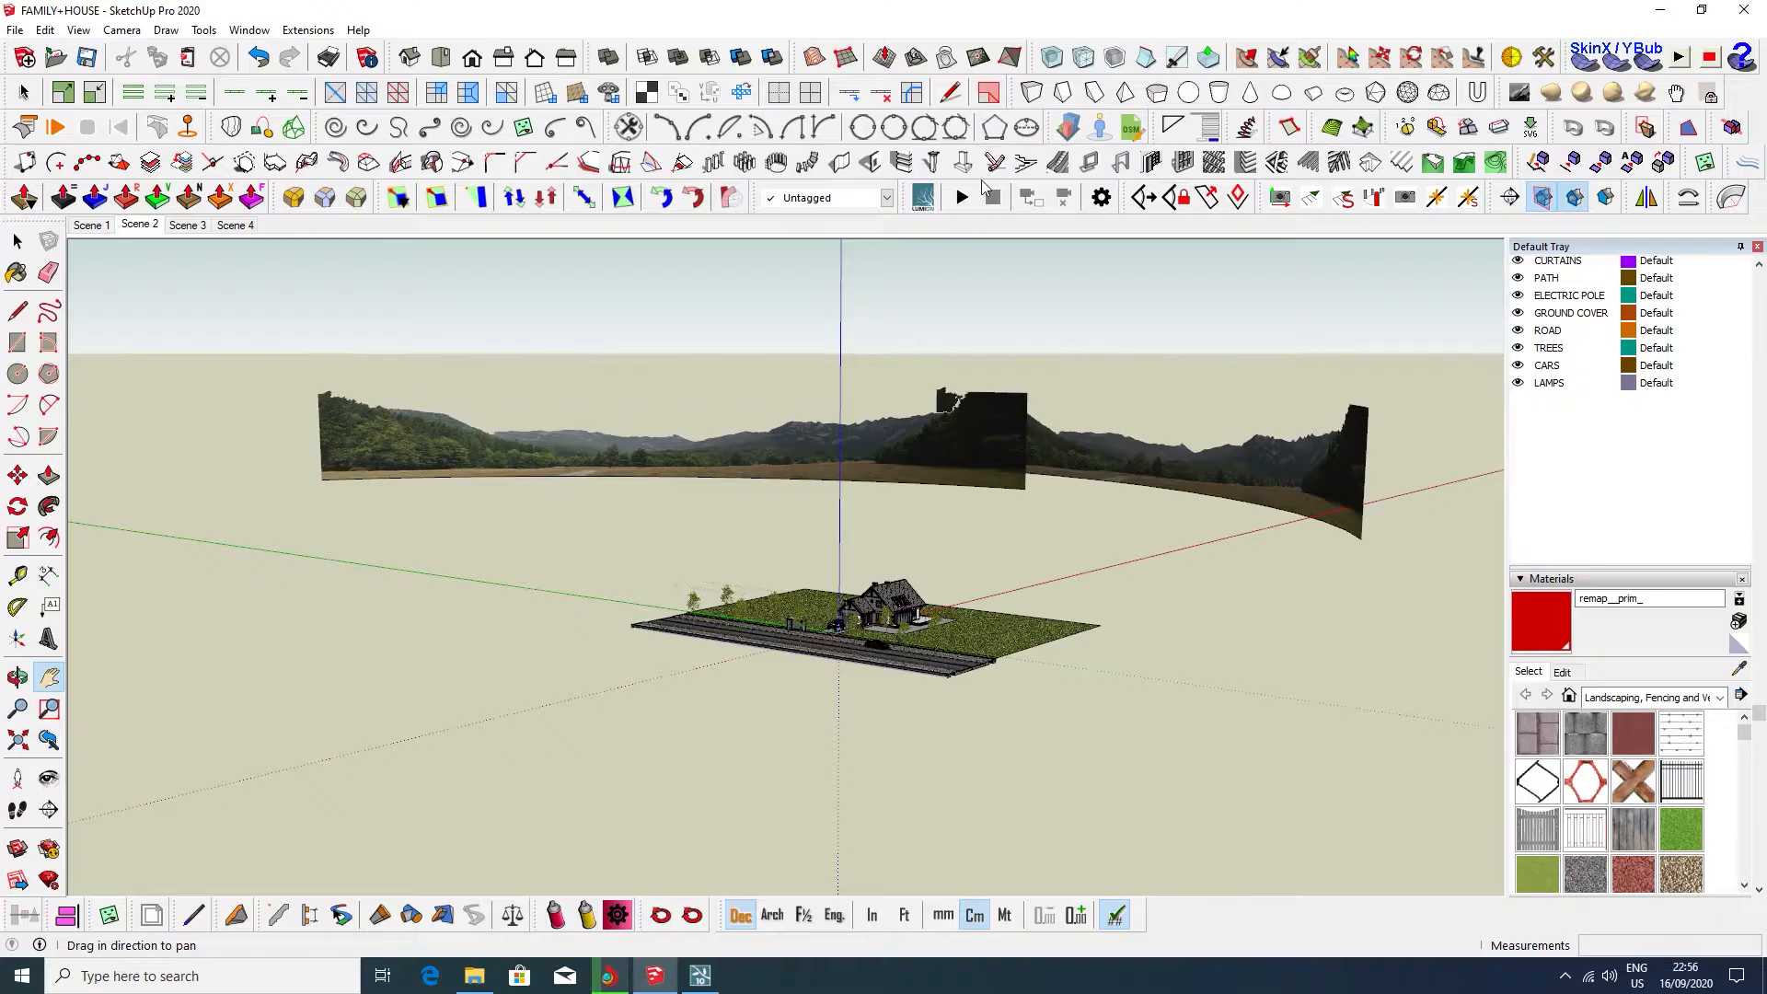
scroll(902, 617, "up", 4)
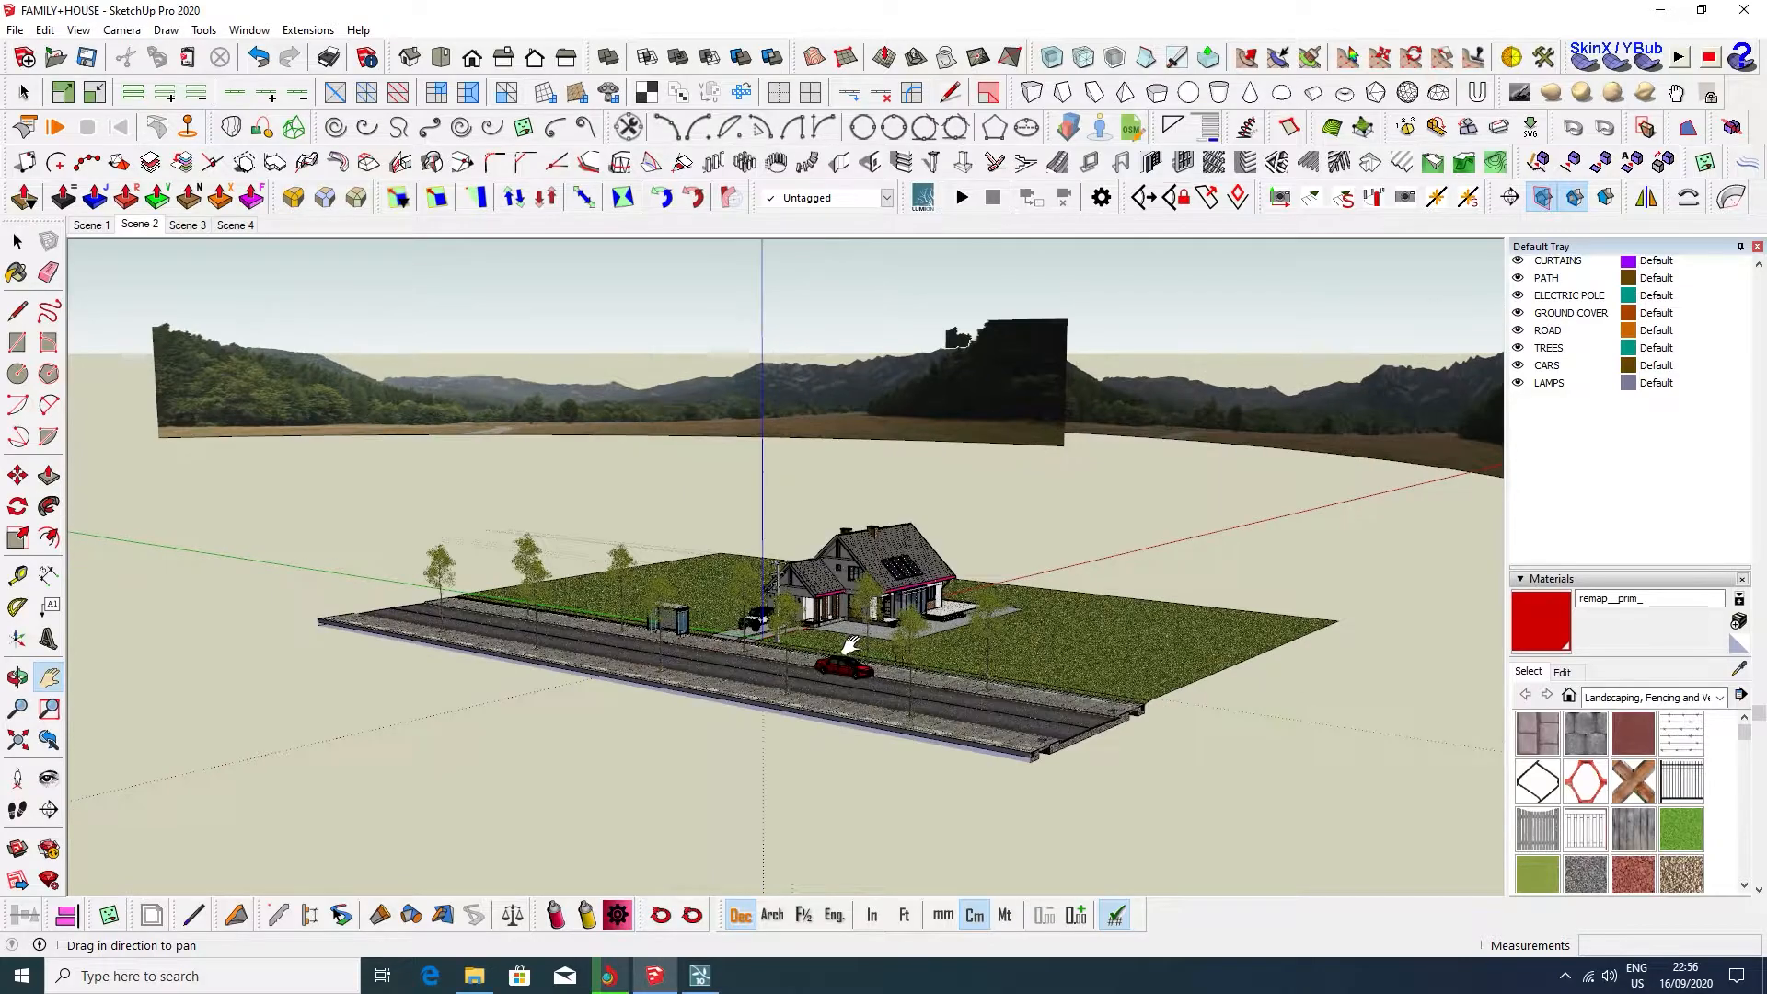
scroll(849, 647, "up", 5)
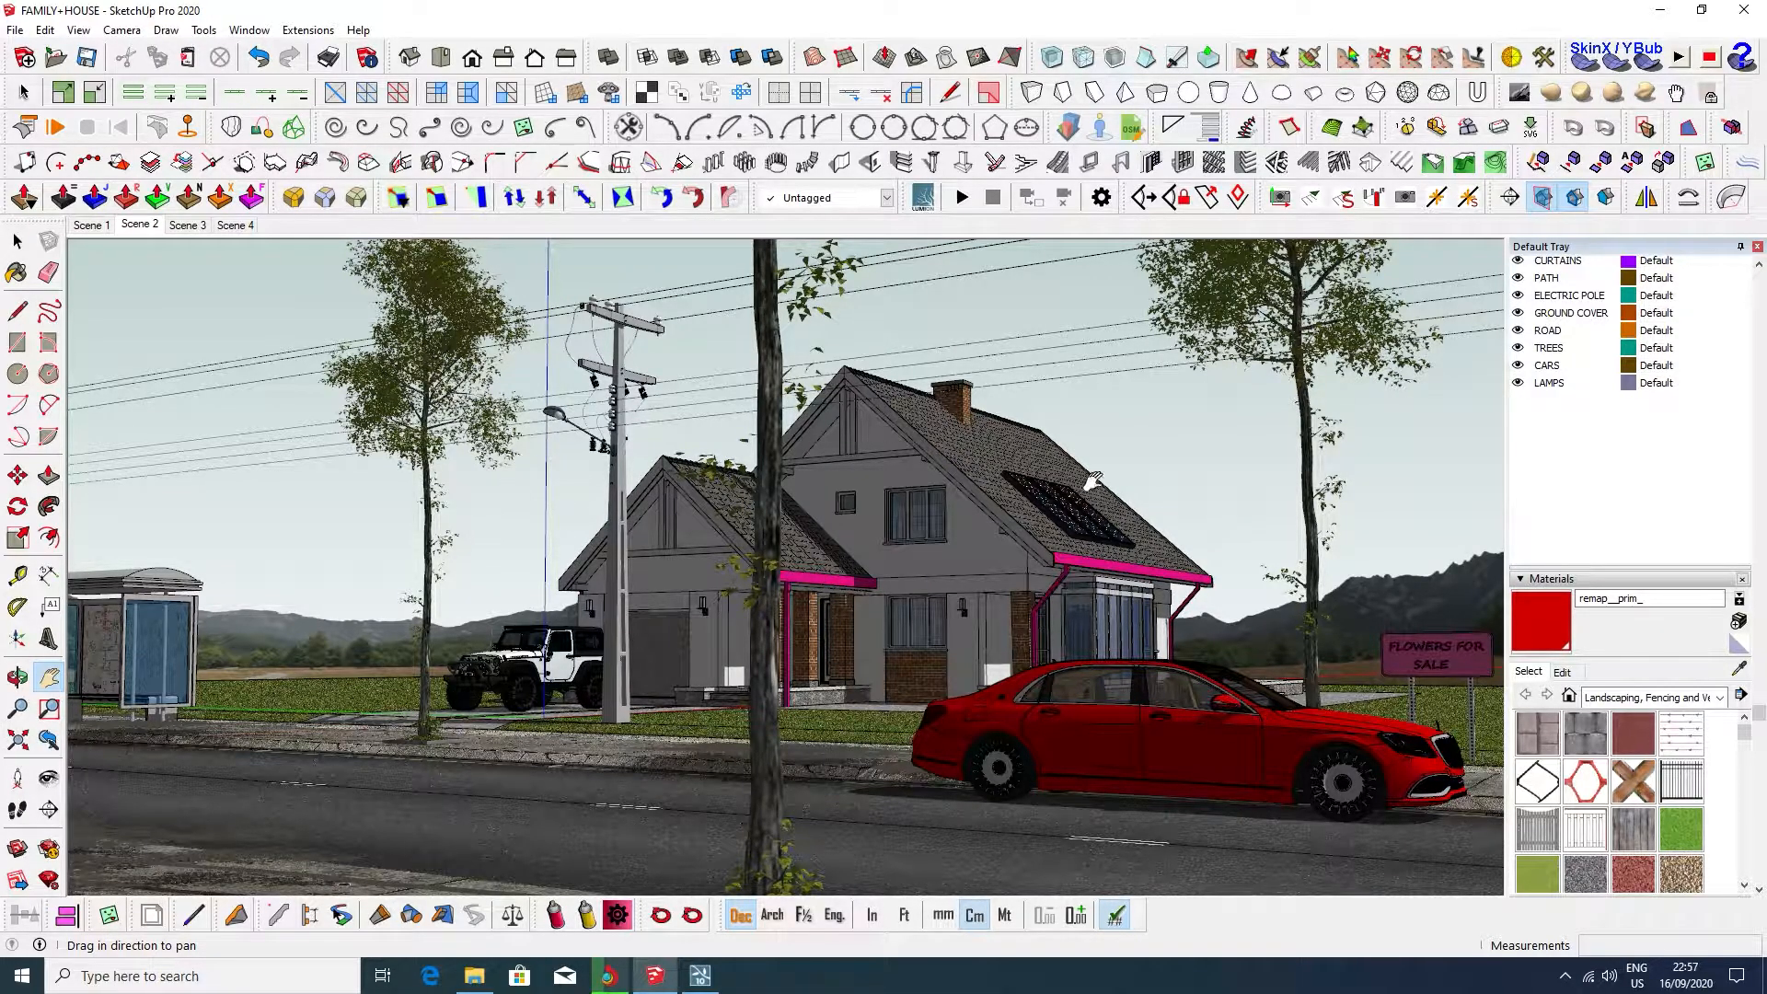
Minimise the modelling window and switch to the FAMILY+HOUSE project in Lumion
left_click(1663, 17)
right_click(700, 450)
right_click(688, 429)
left_click(716, 481)
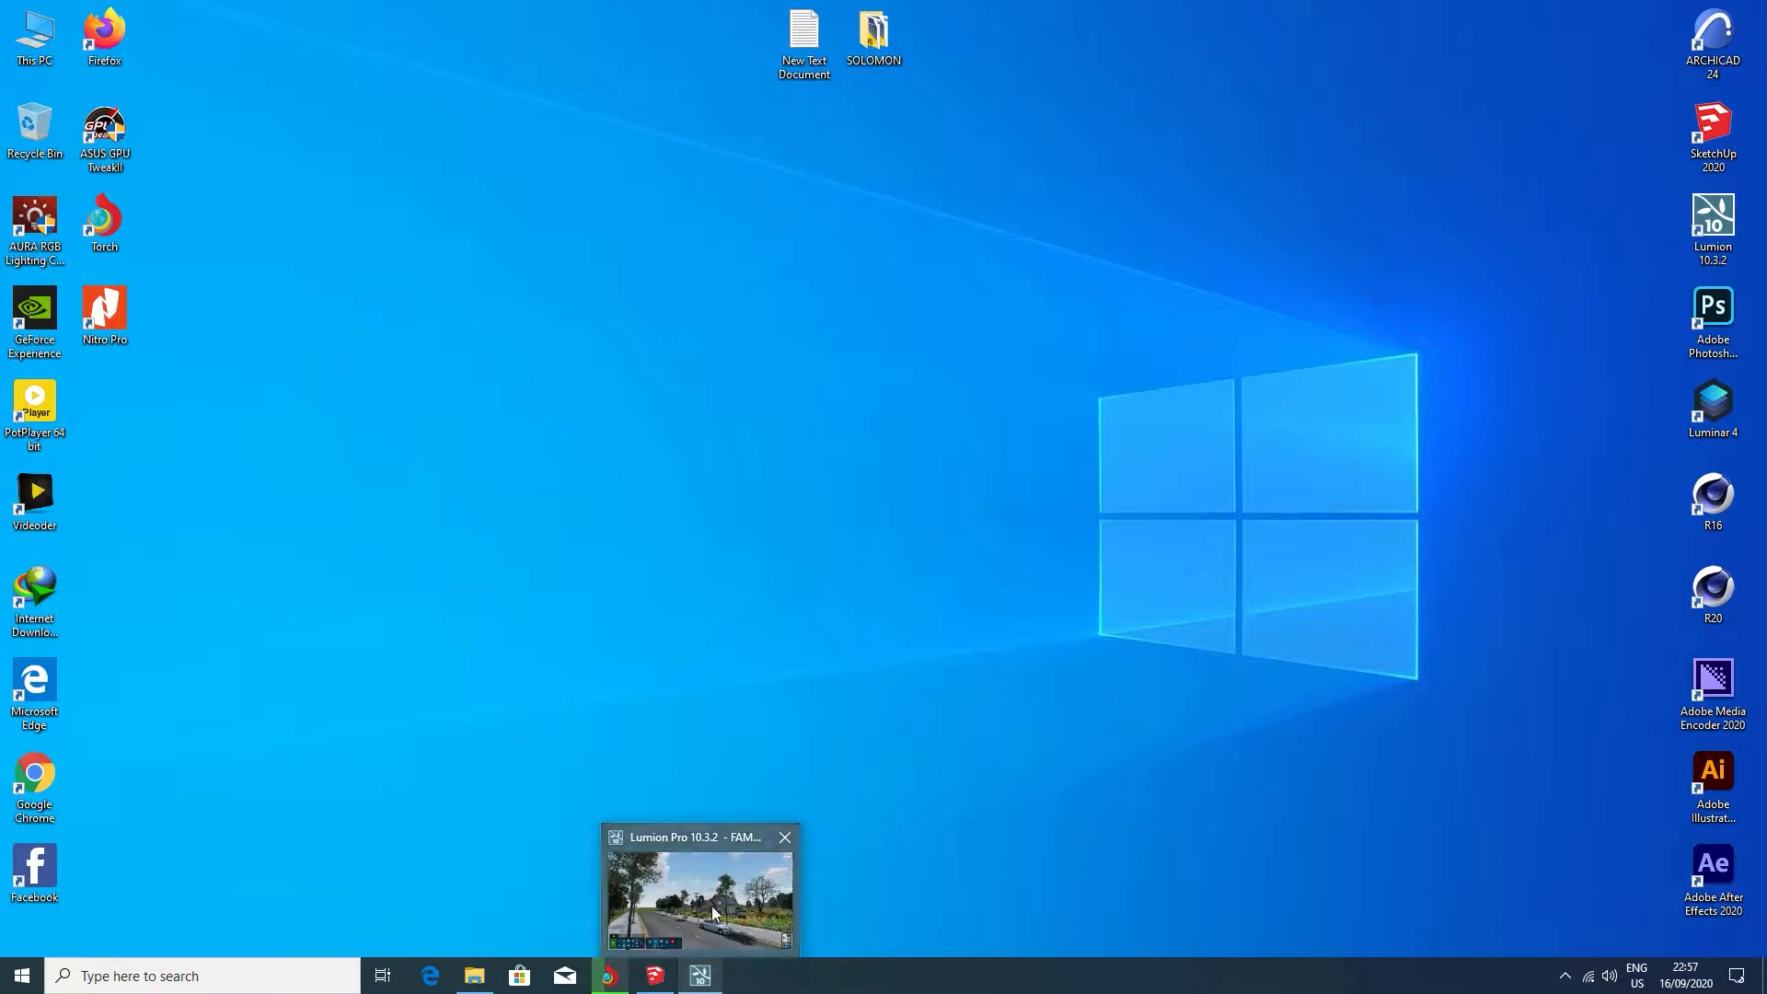
left_click(716, 983)
Examine the flower garden in front of the house and the "FLOWERS FOR SALE" sign up close
right_click_drag(884, 489, 1058, 663)
key("q")
key("w")
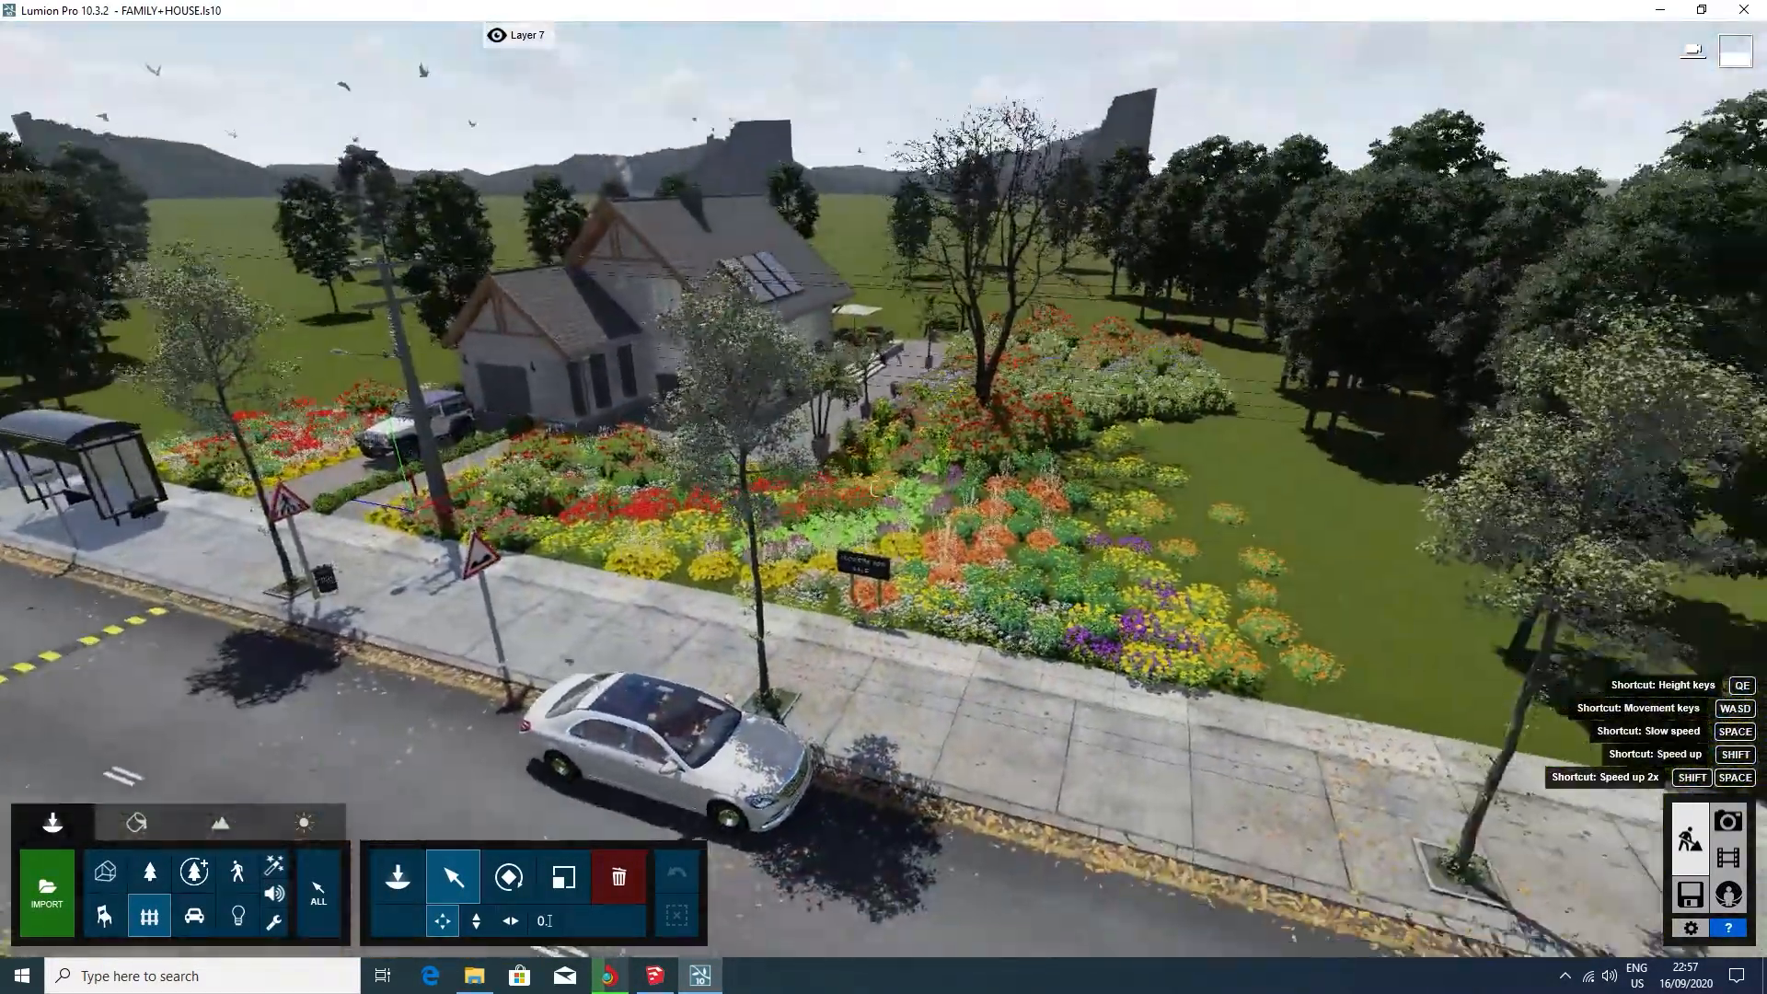
key("w")
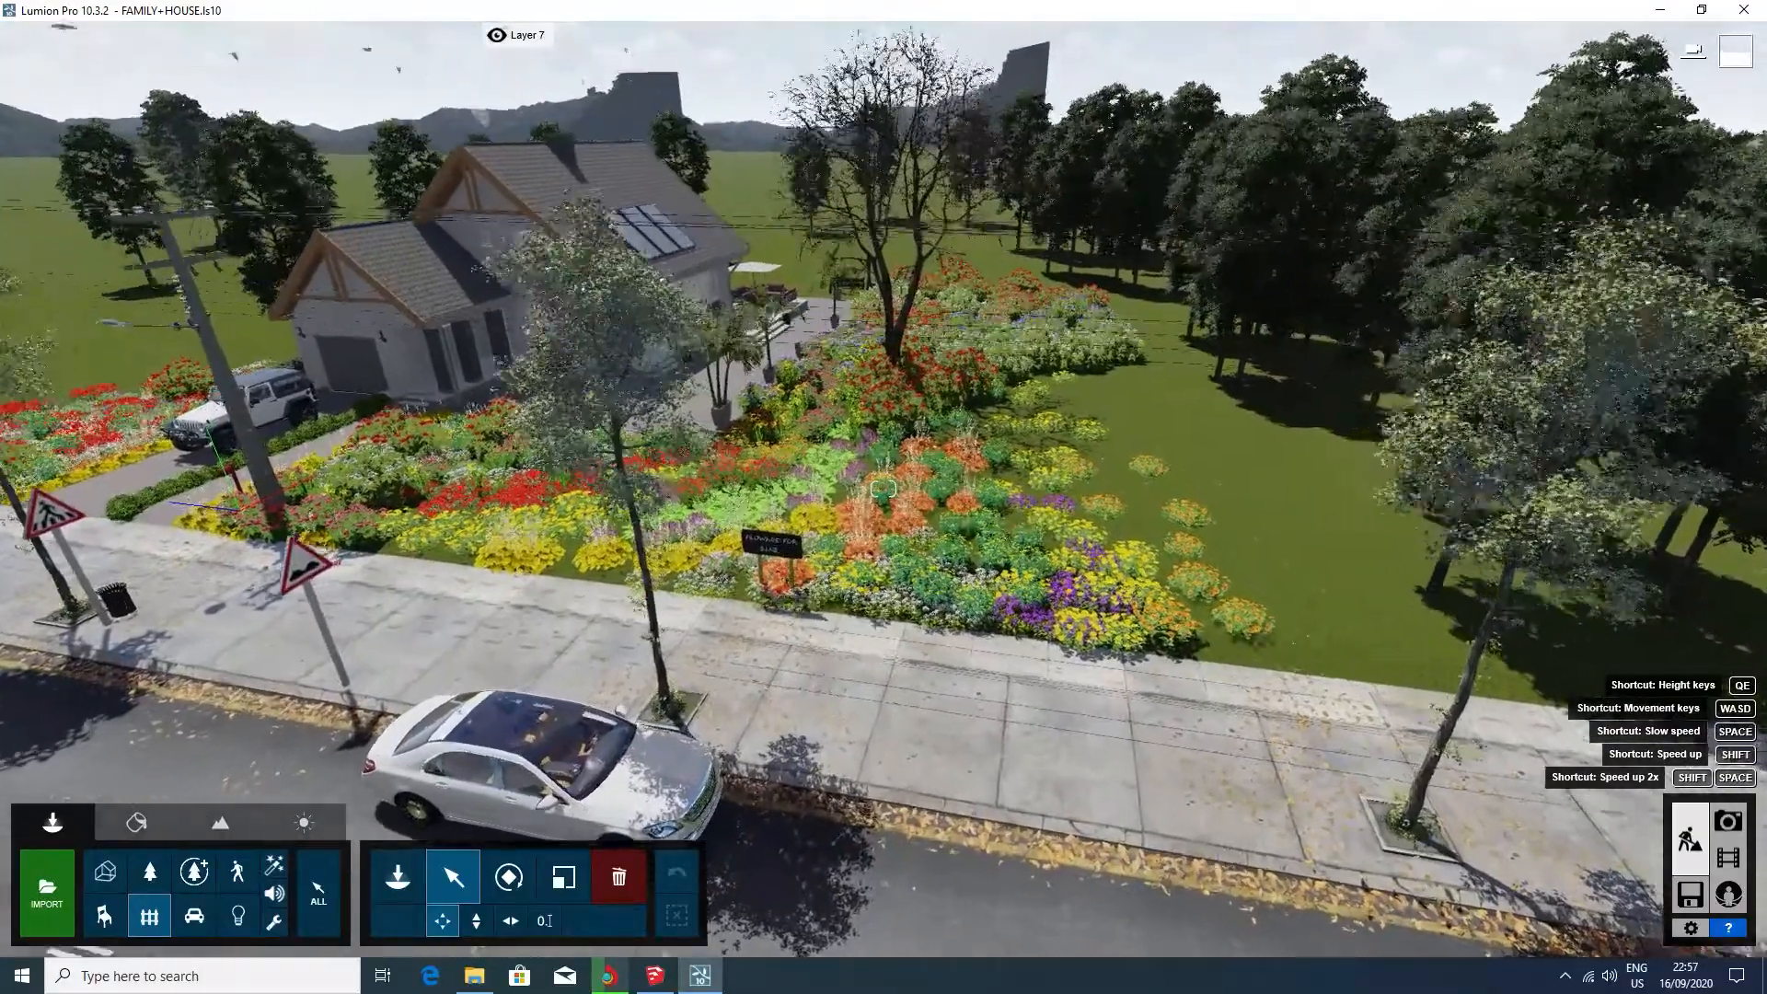
key("w")
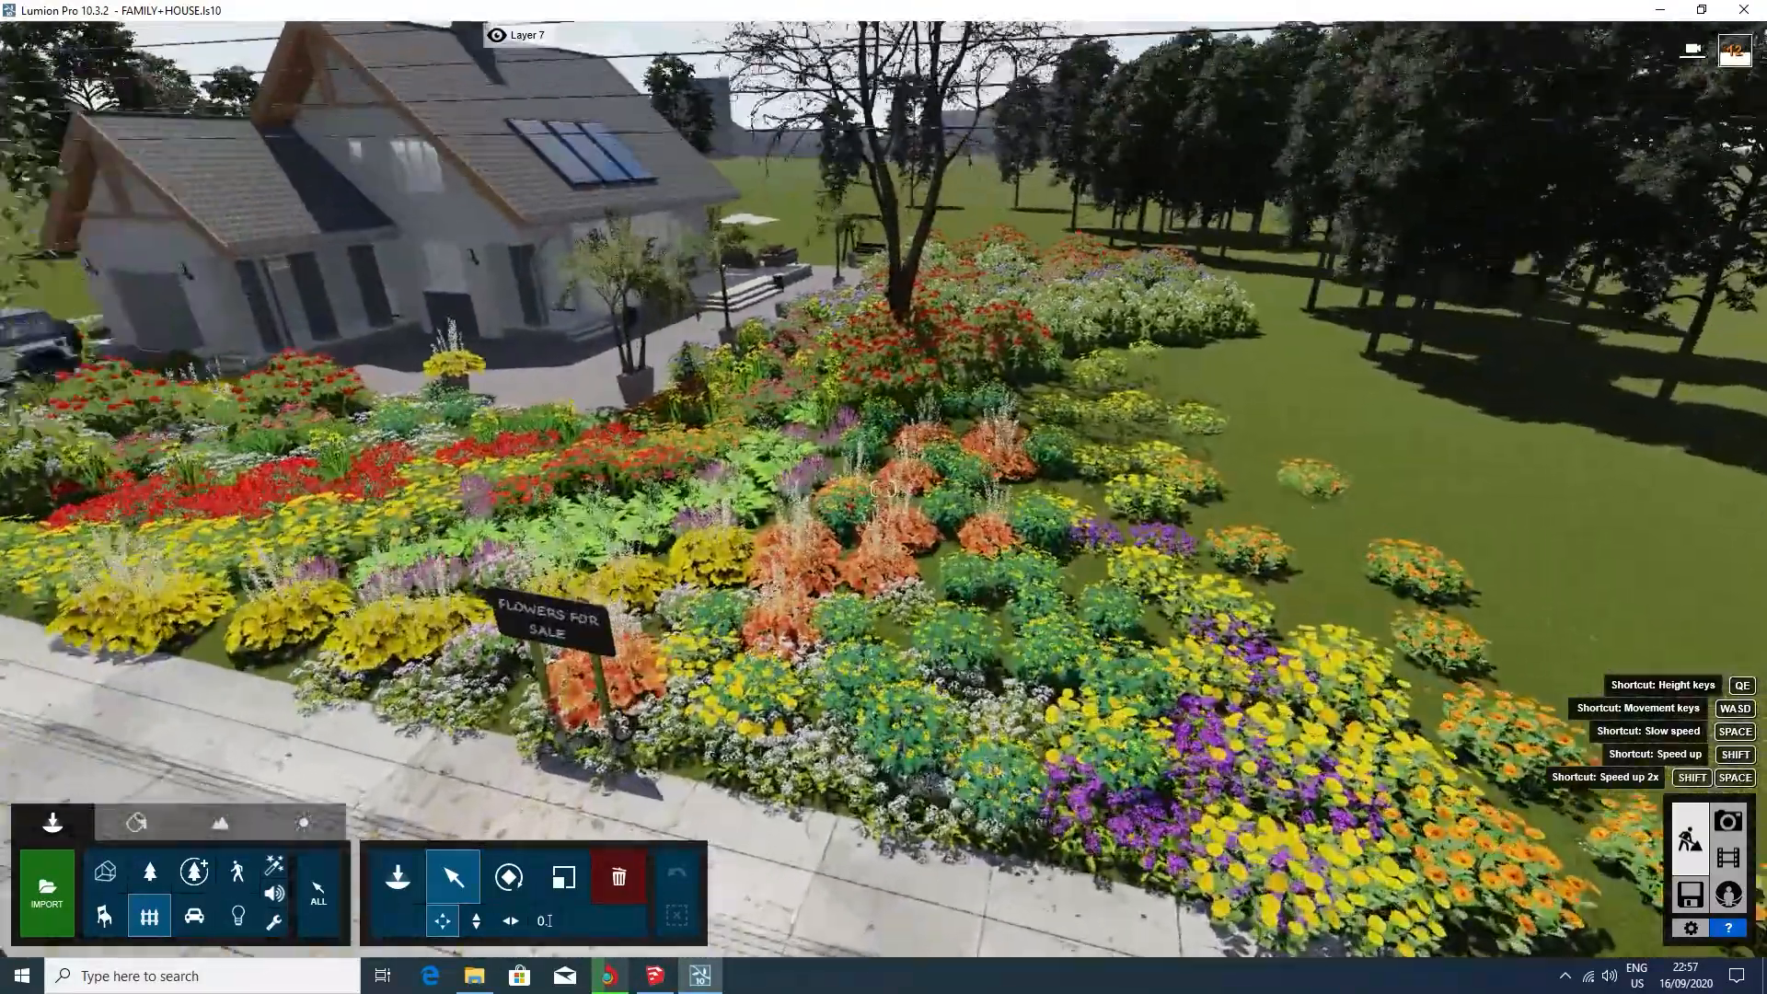
key("s")
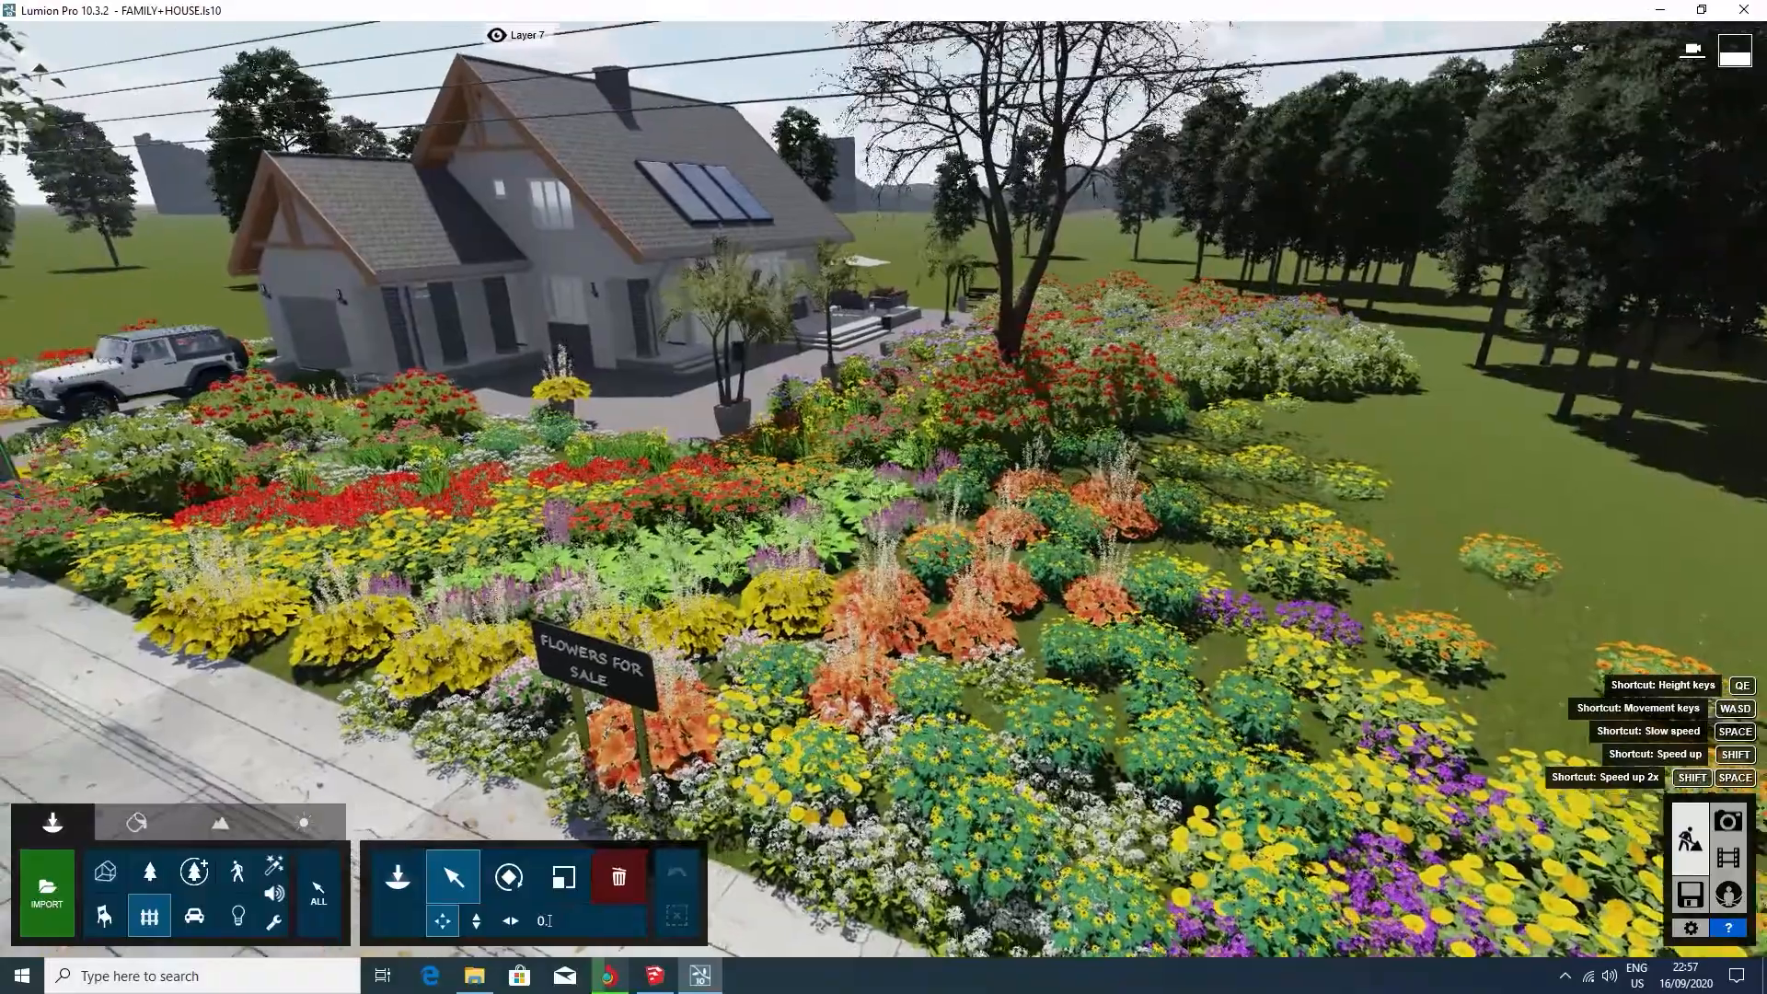
key("a")
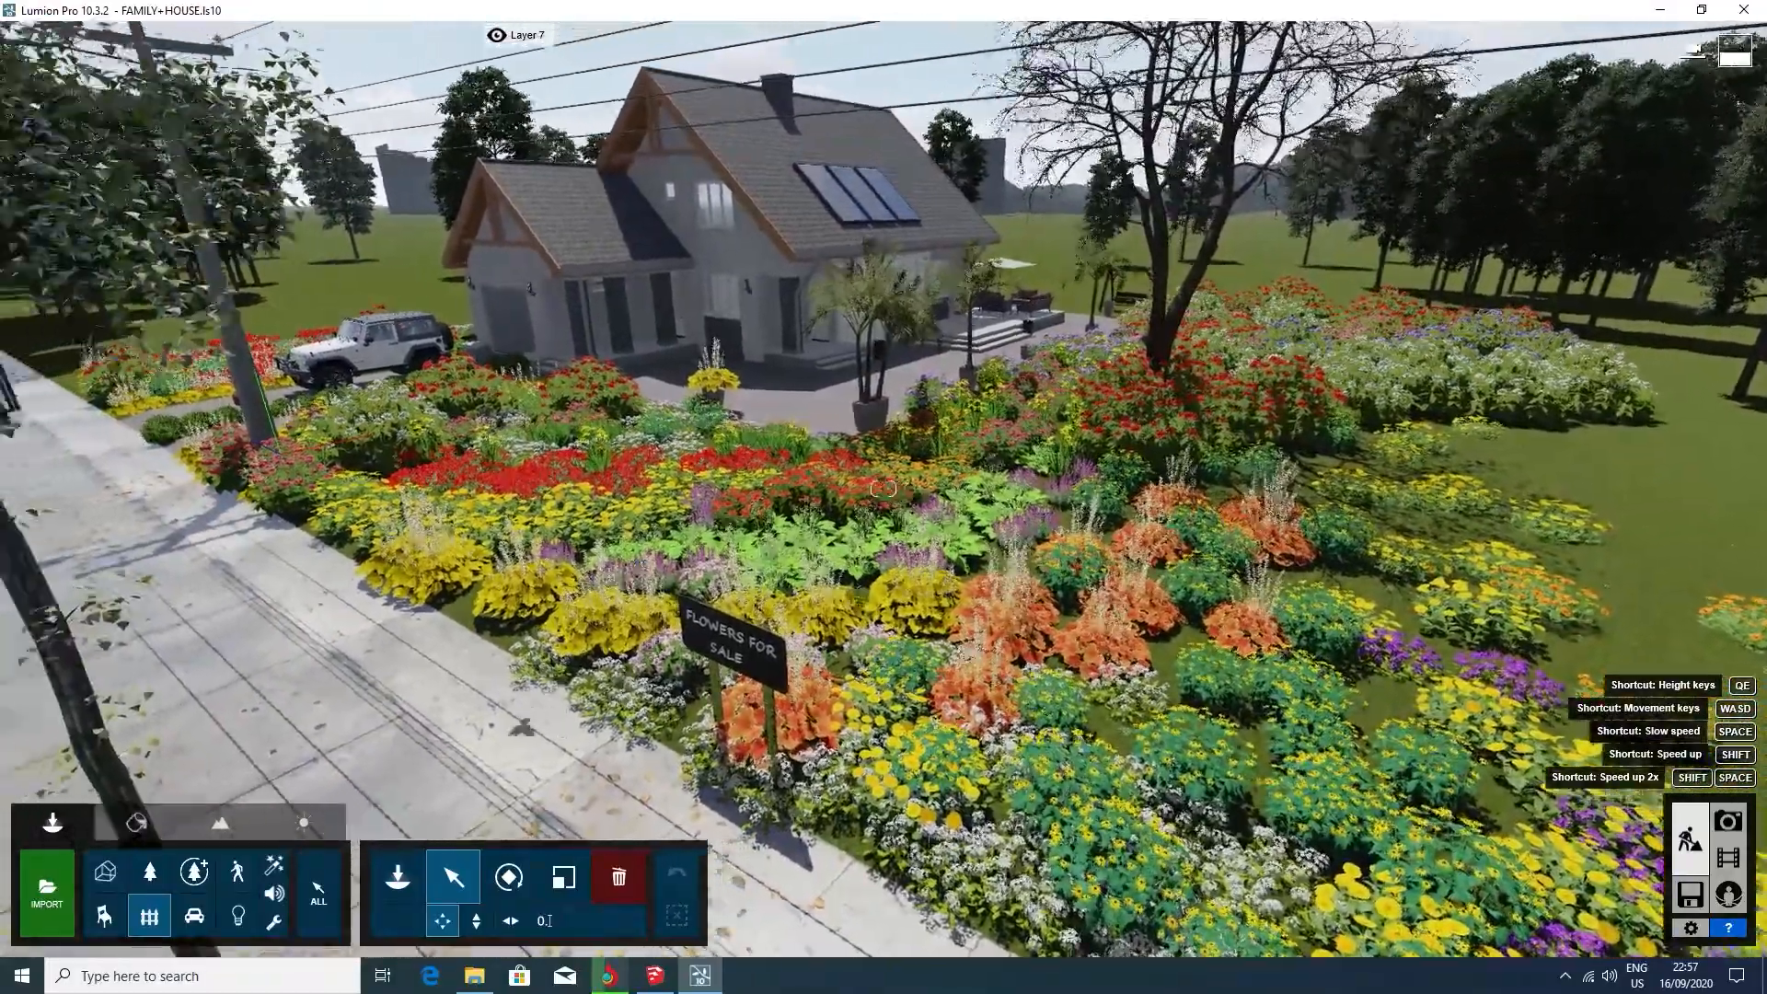
key("e")
key("w")
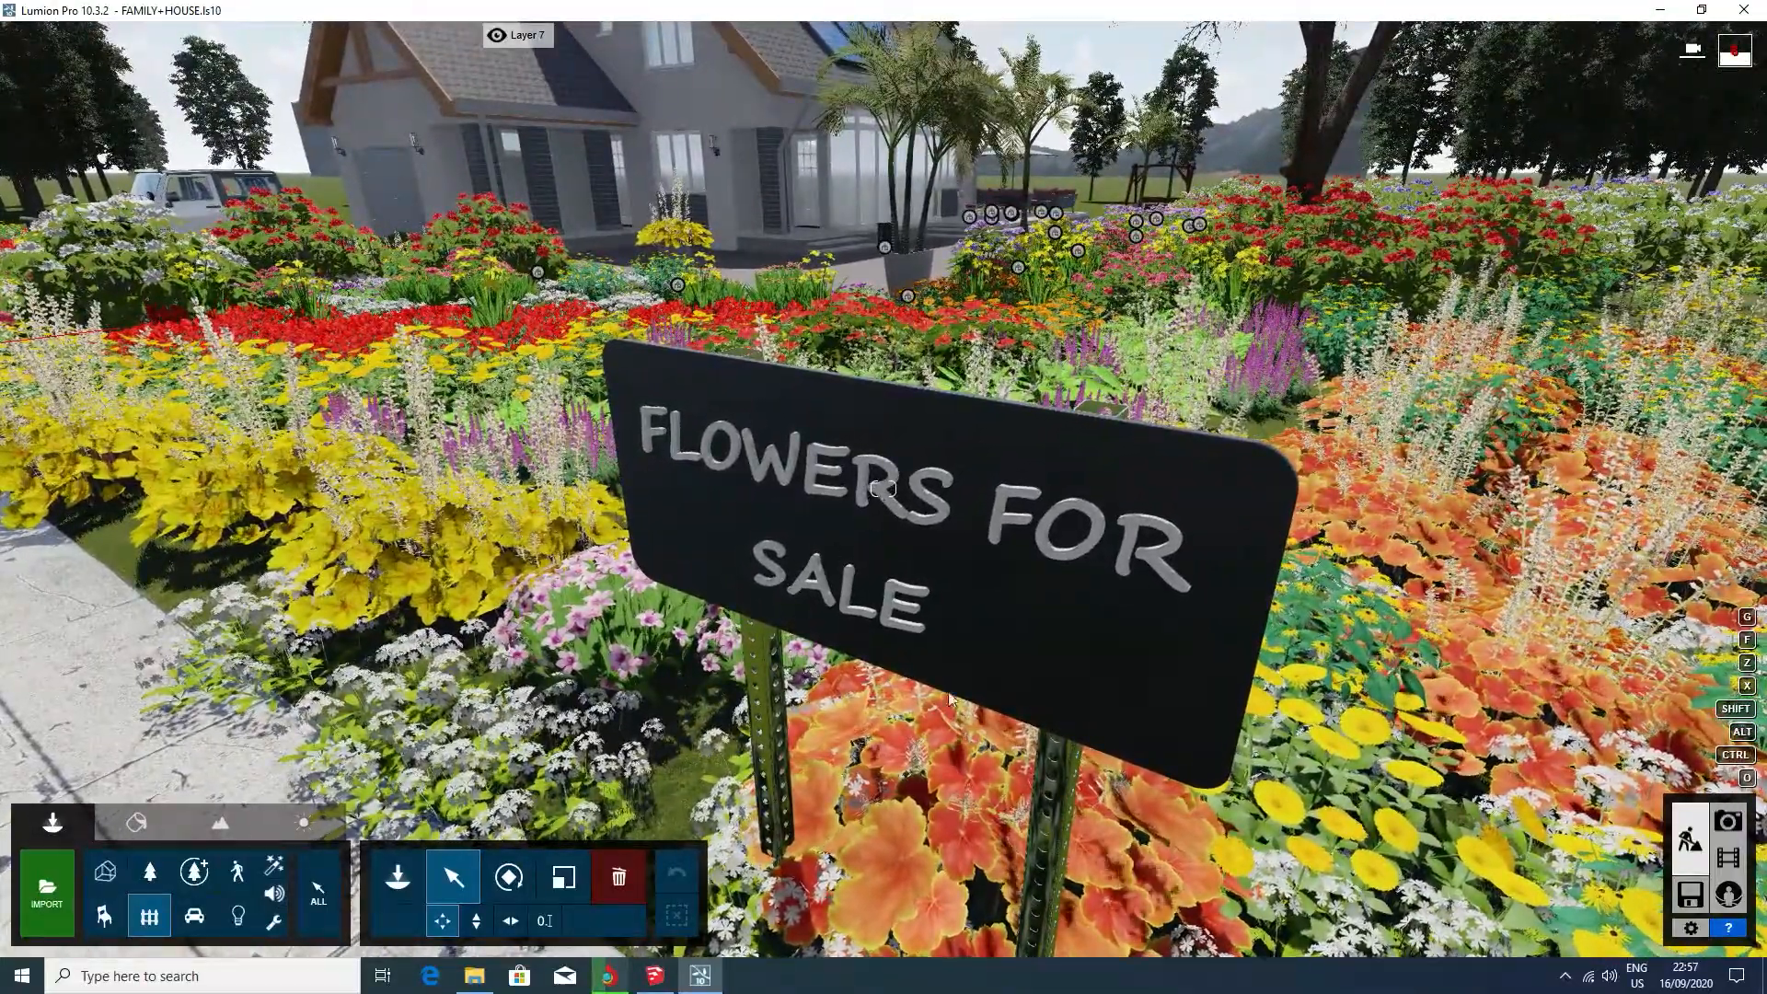
right_click_drag(902, 611, 883, 620)
key("s")
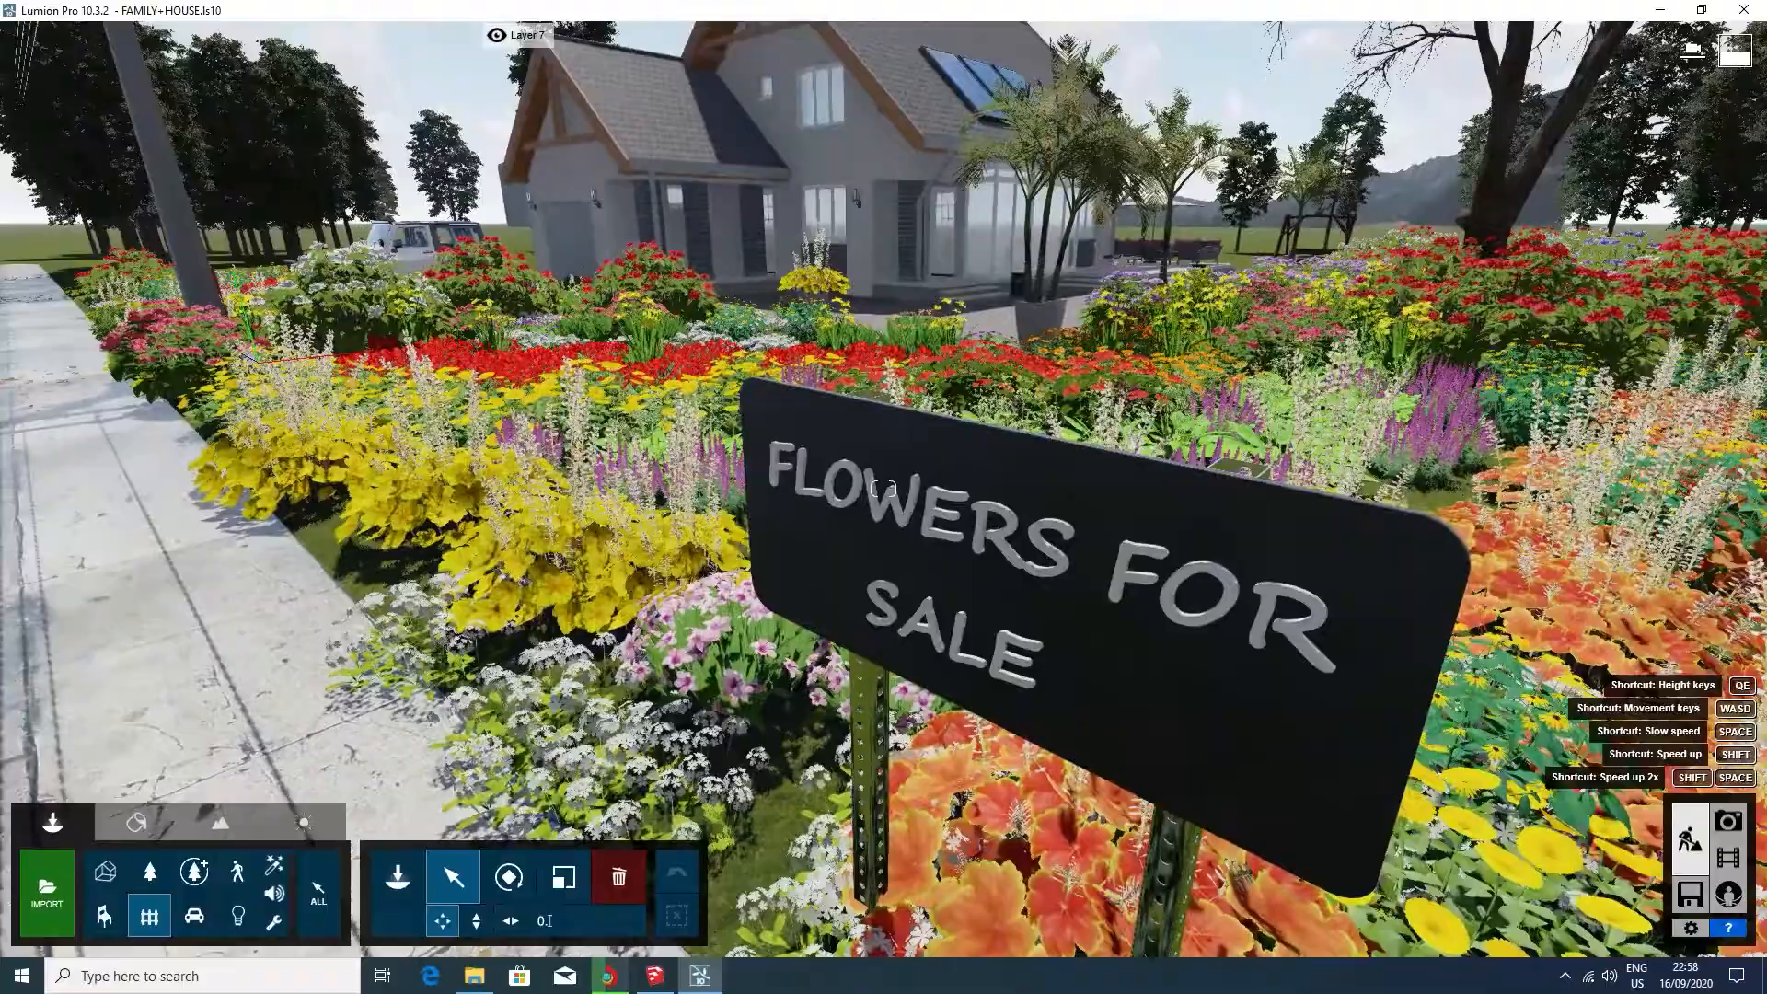
key("w")
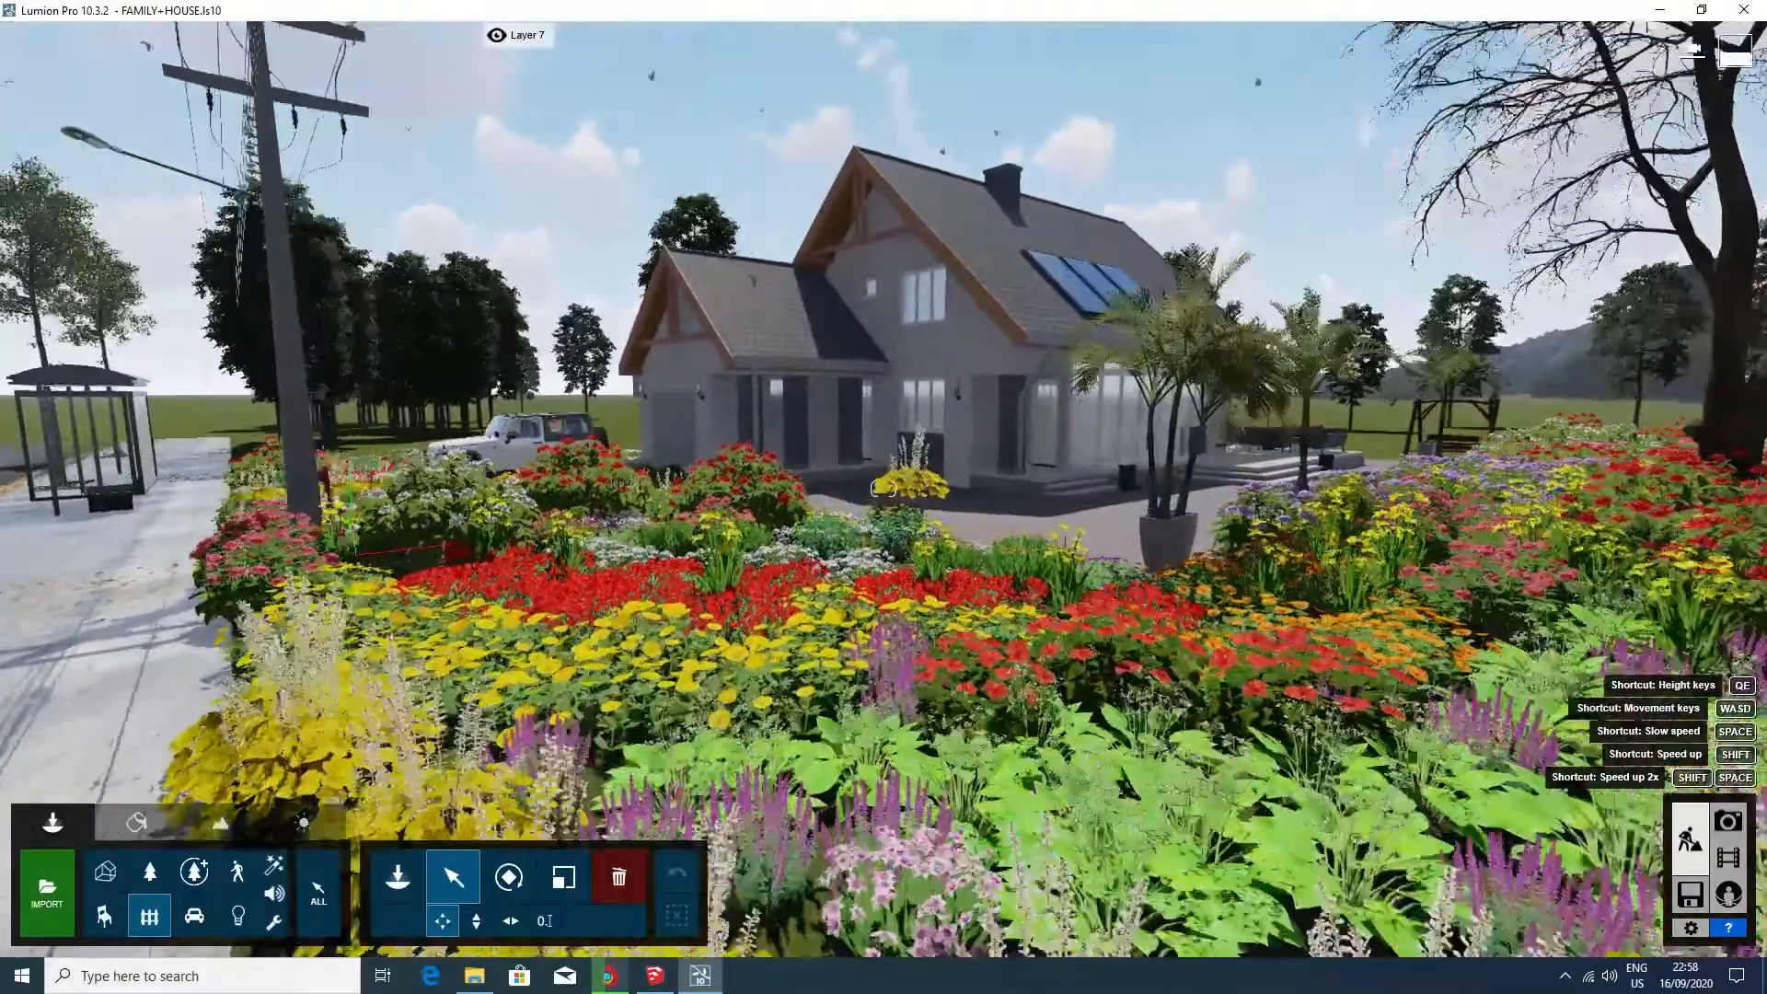
Examine the paved path along the house, with its potted palms, glazed bay and rear terrace
key("w")
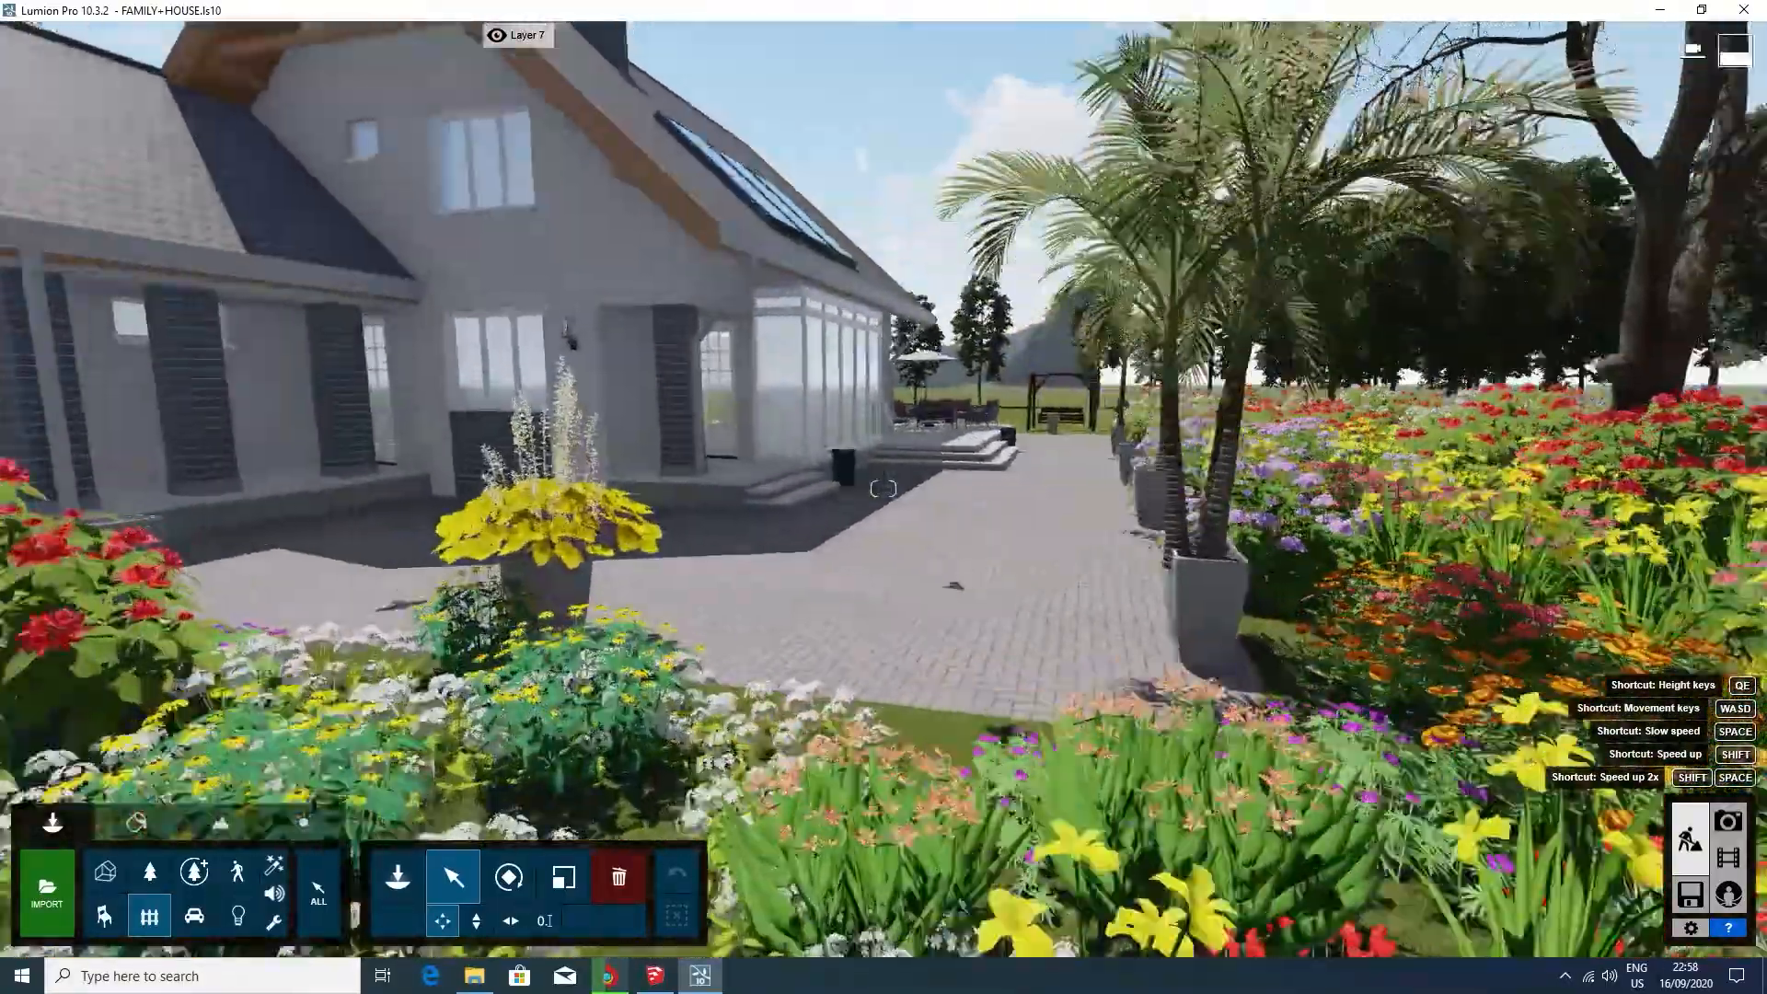
key("w")
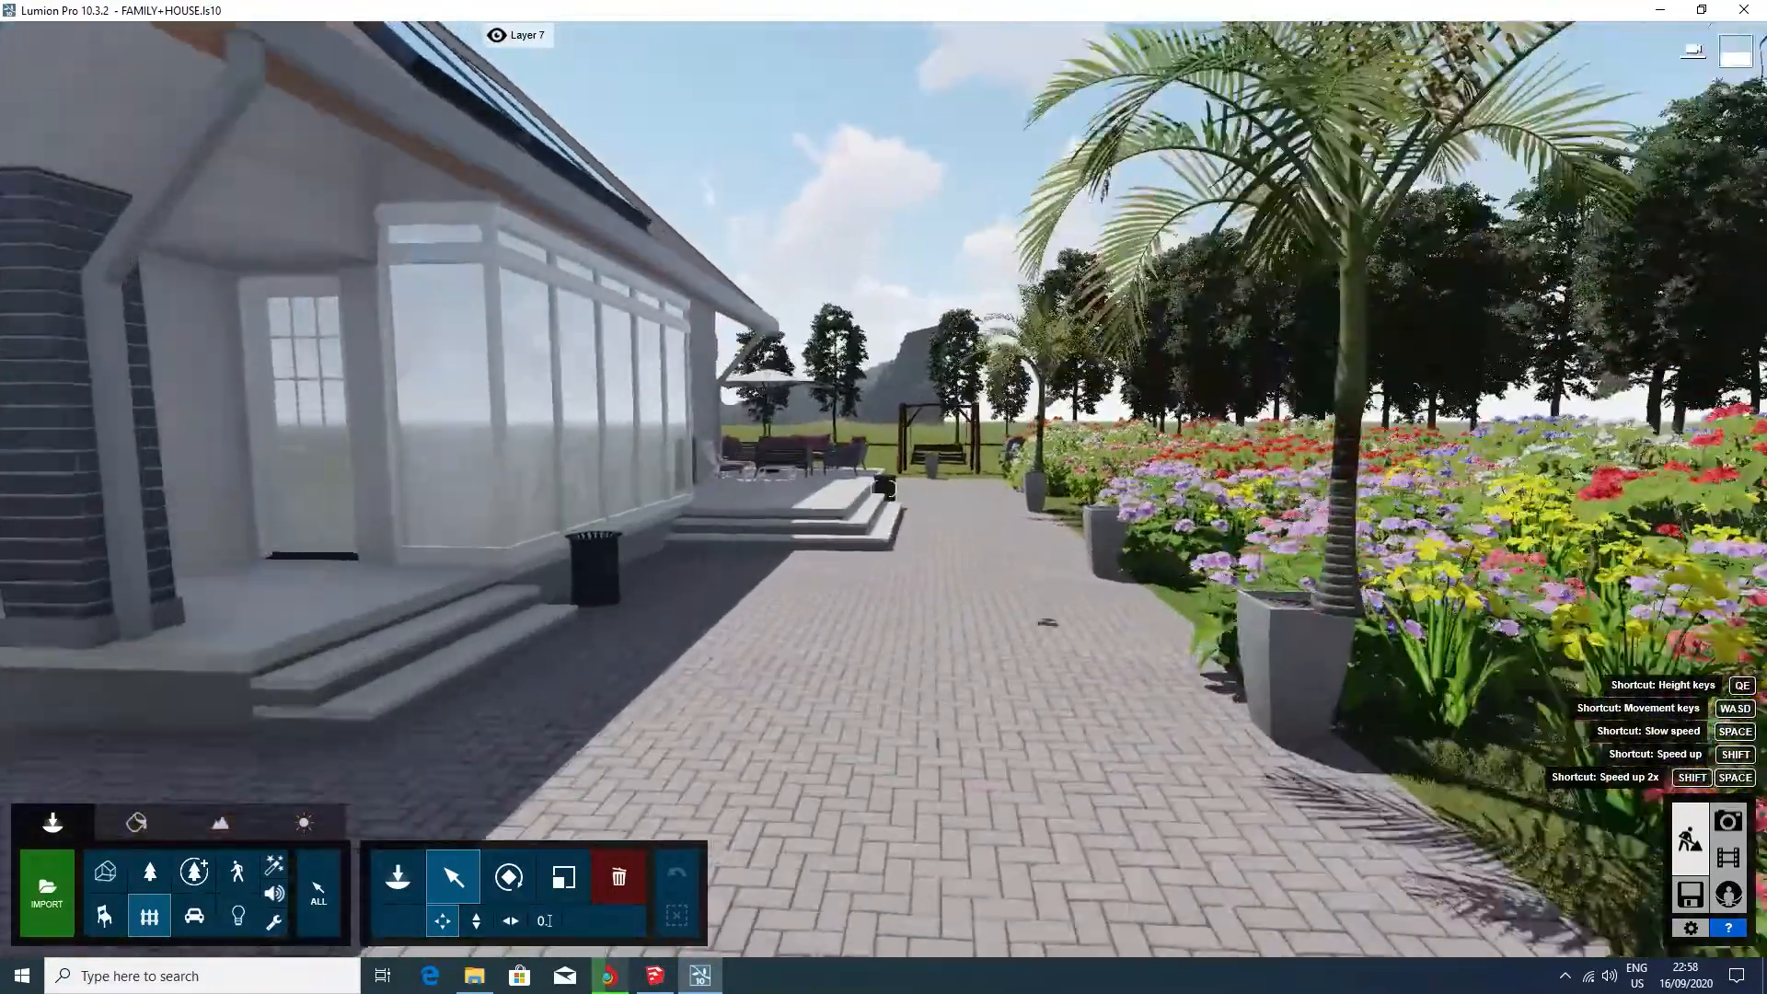
key("w")
right_click_drag(883, 489, 635, 493)
key("w")
key("w")
right_click_drag(884, 488, 773, 521)
key("q")
Examine the street with its speed bump, bus shelter, pedestrian crossing sign and bump warning sign
key("d")
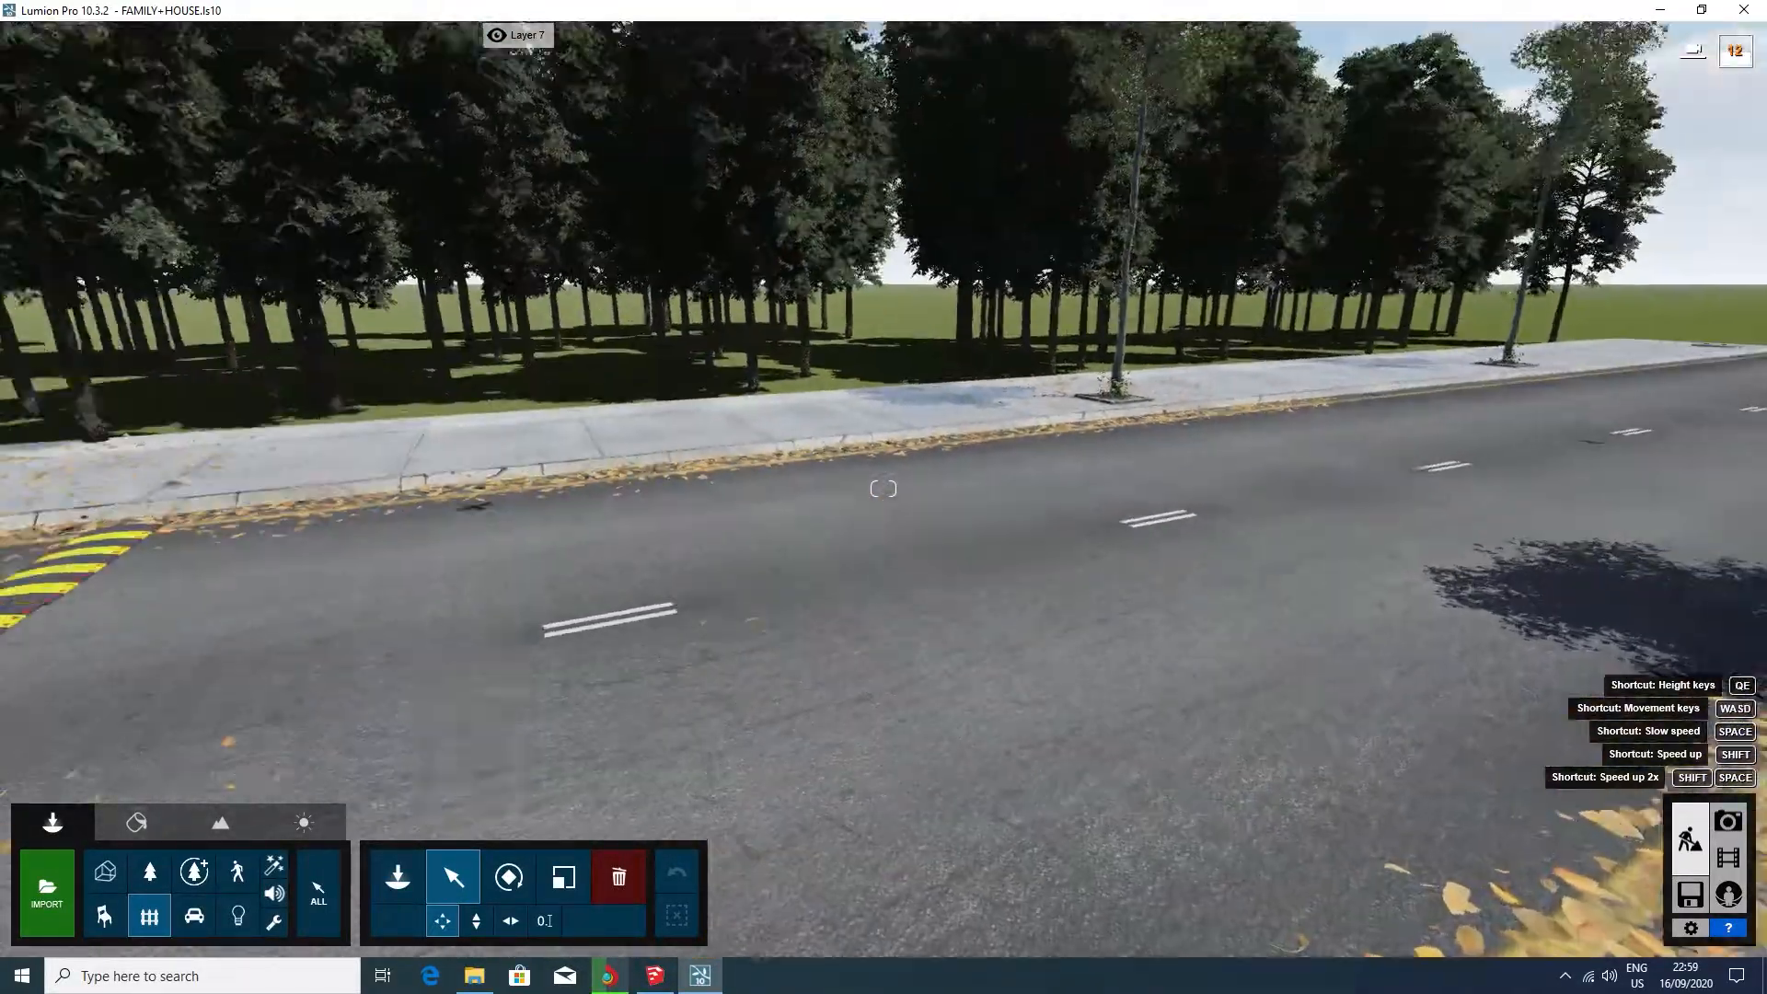
right_click_drag(883, 489, 488, 513)
key("d")
key("w")
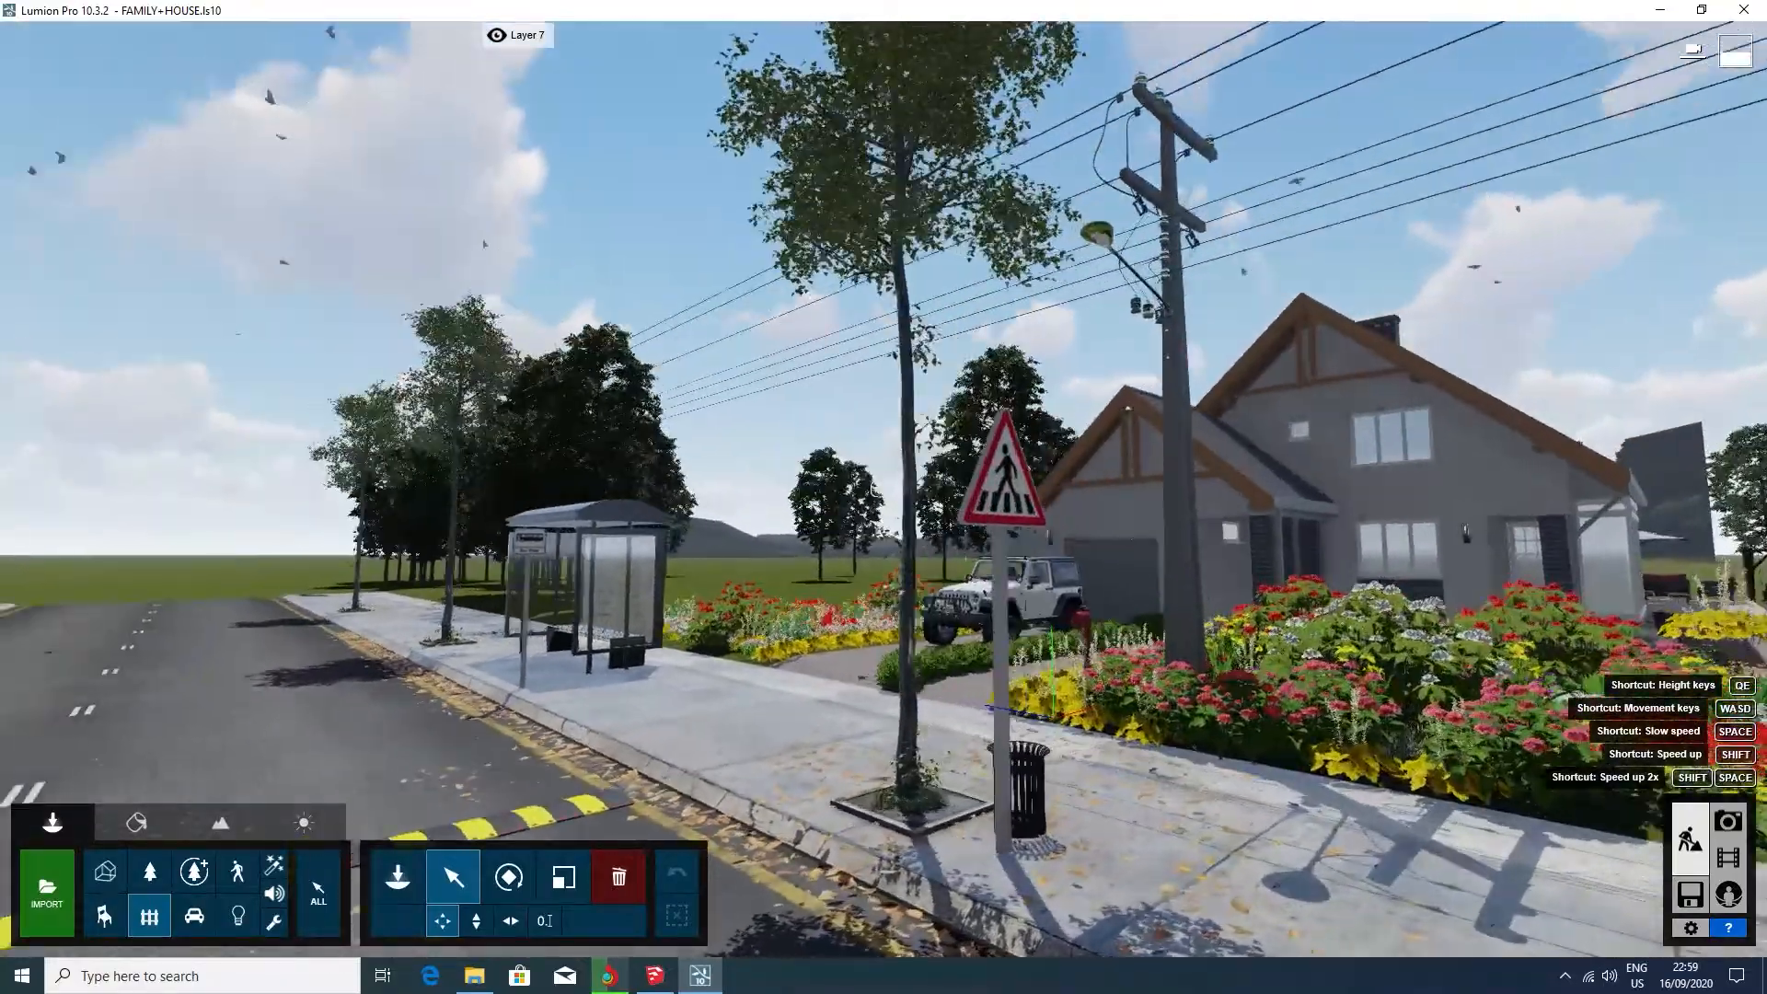
key("s")
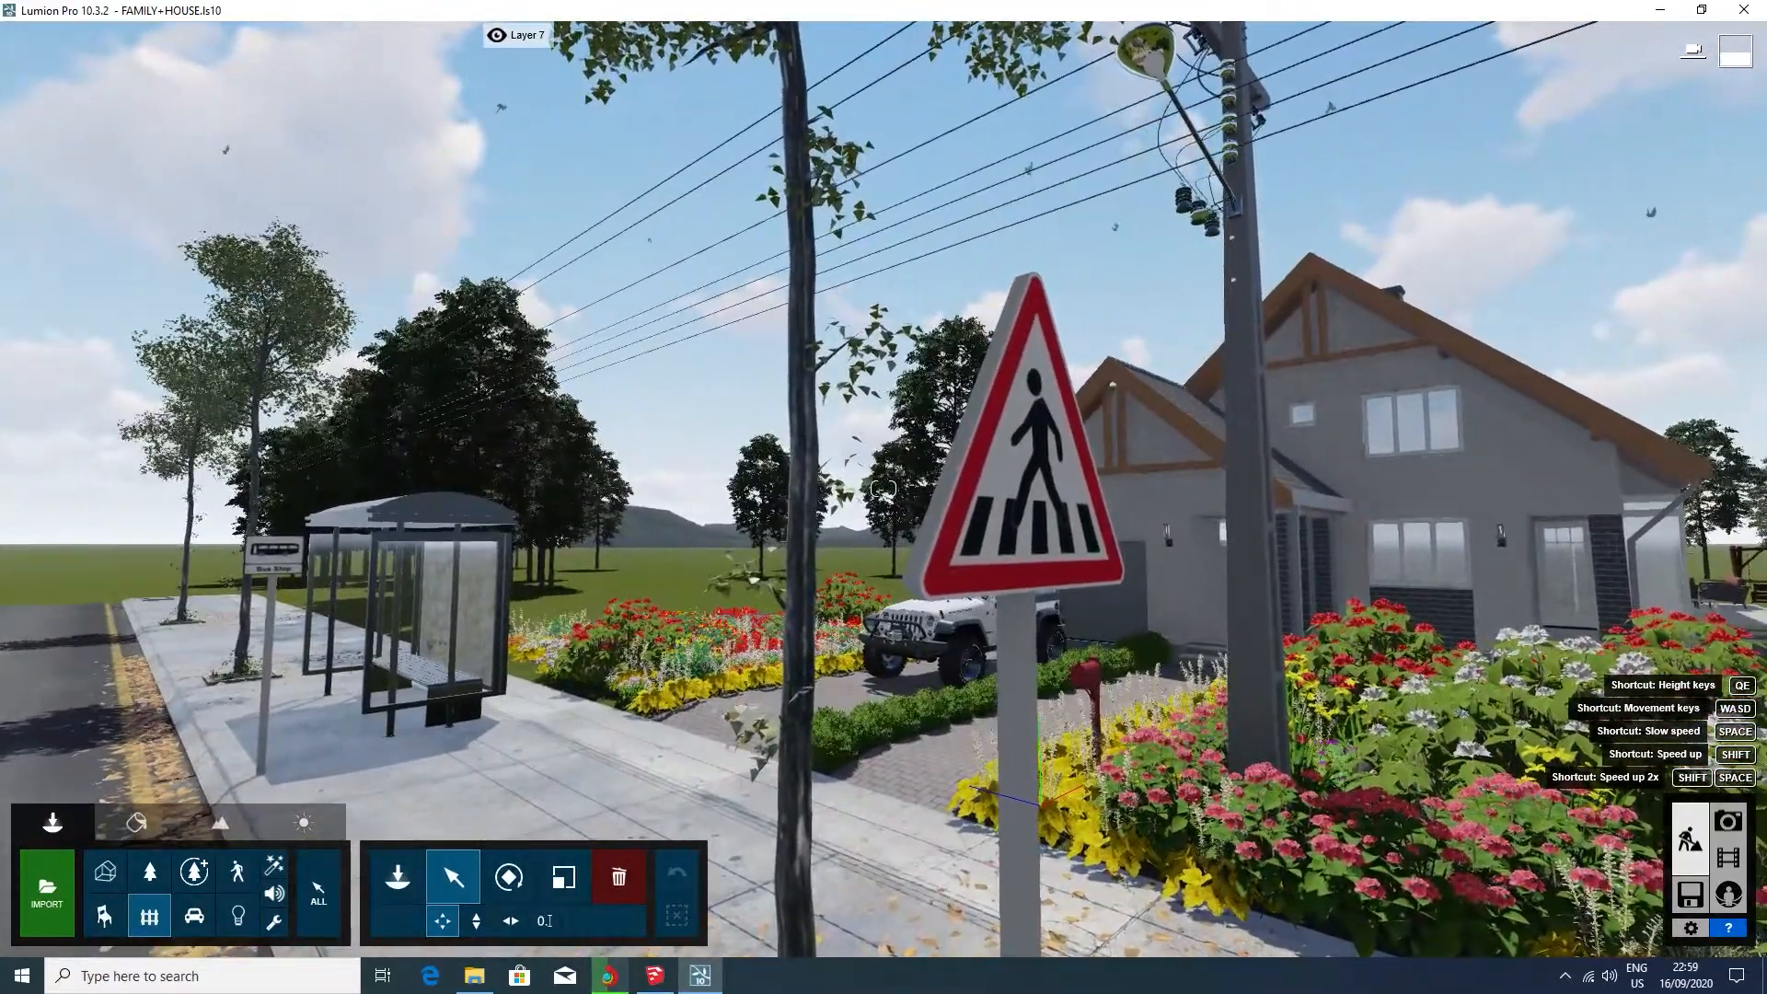
key("d")
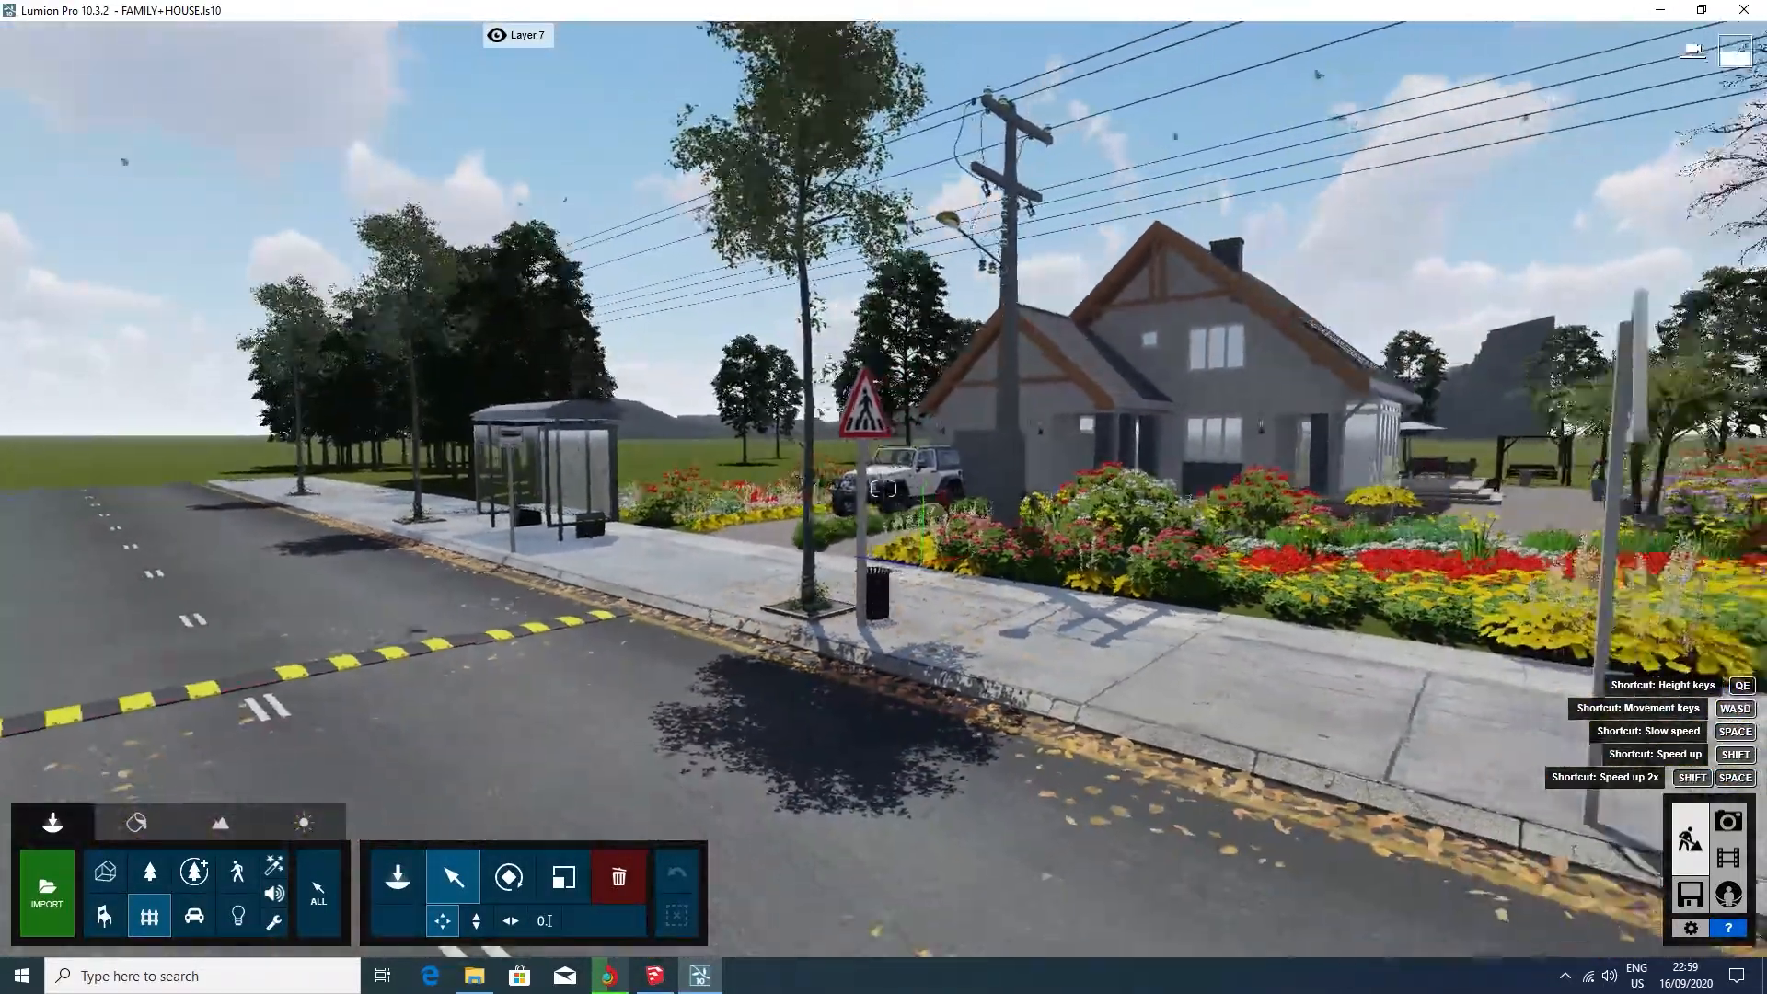
key("w")
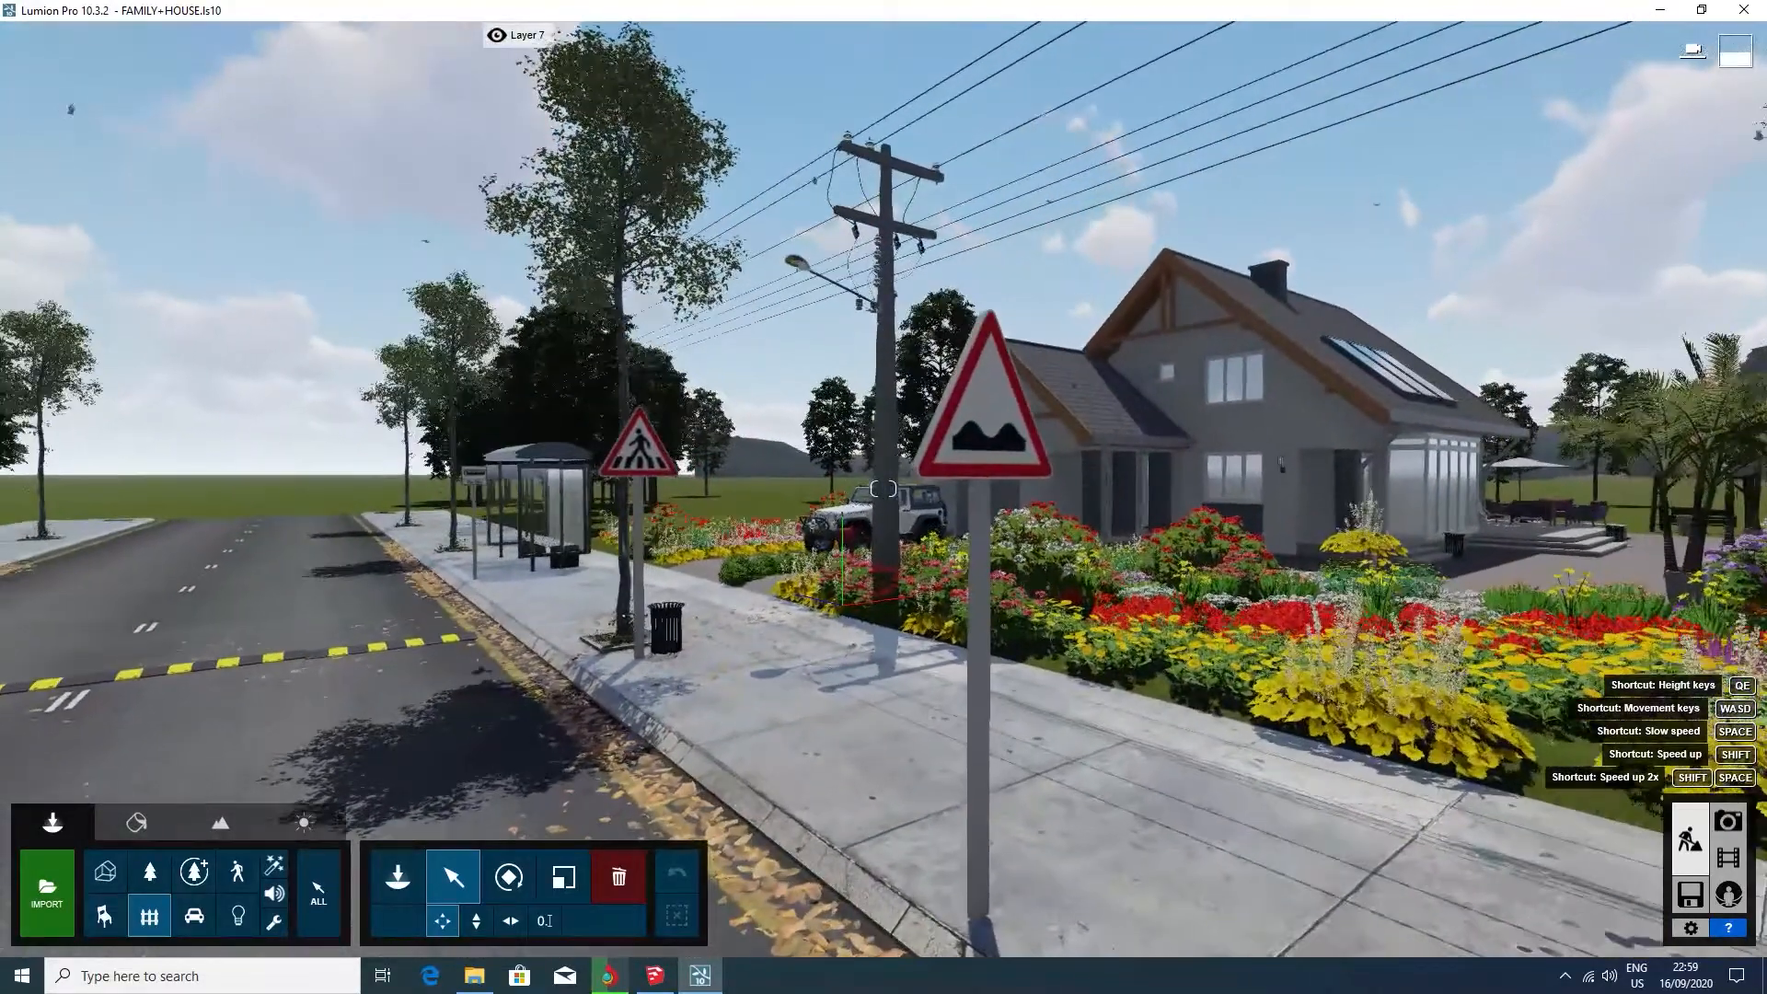
key("s")
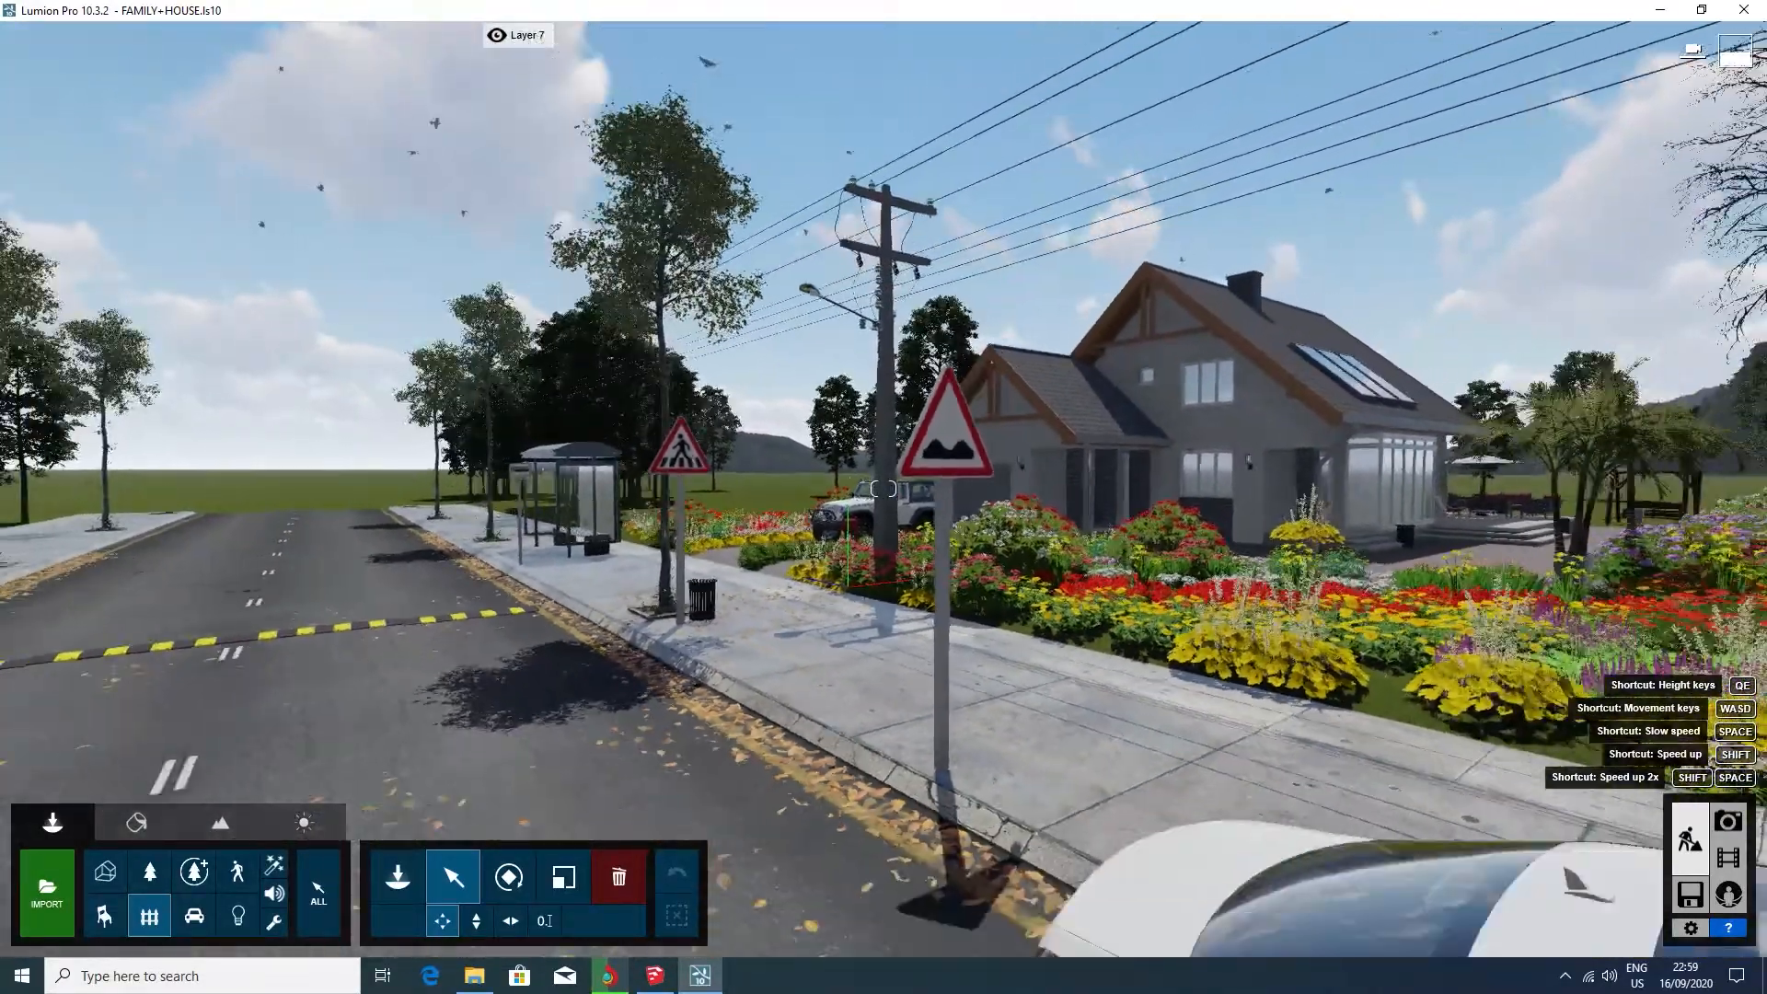
key("d")
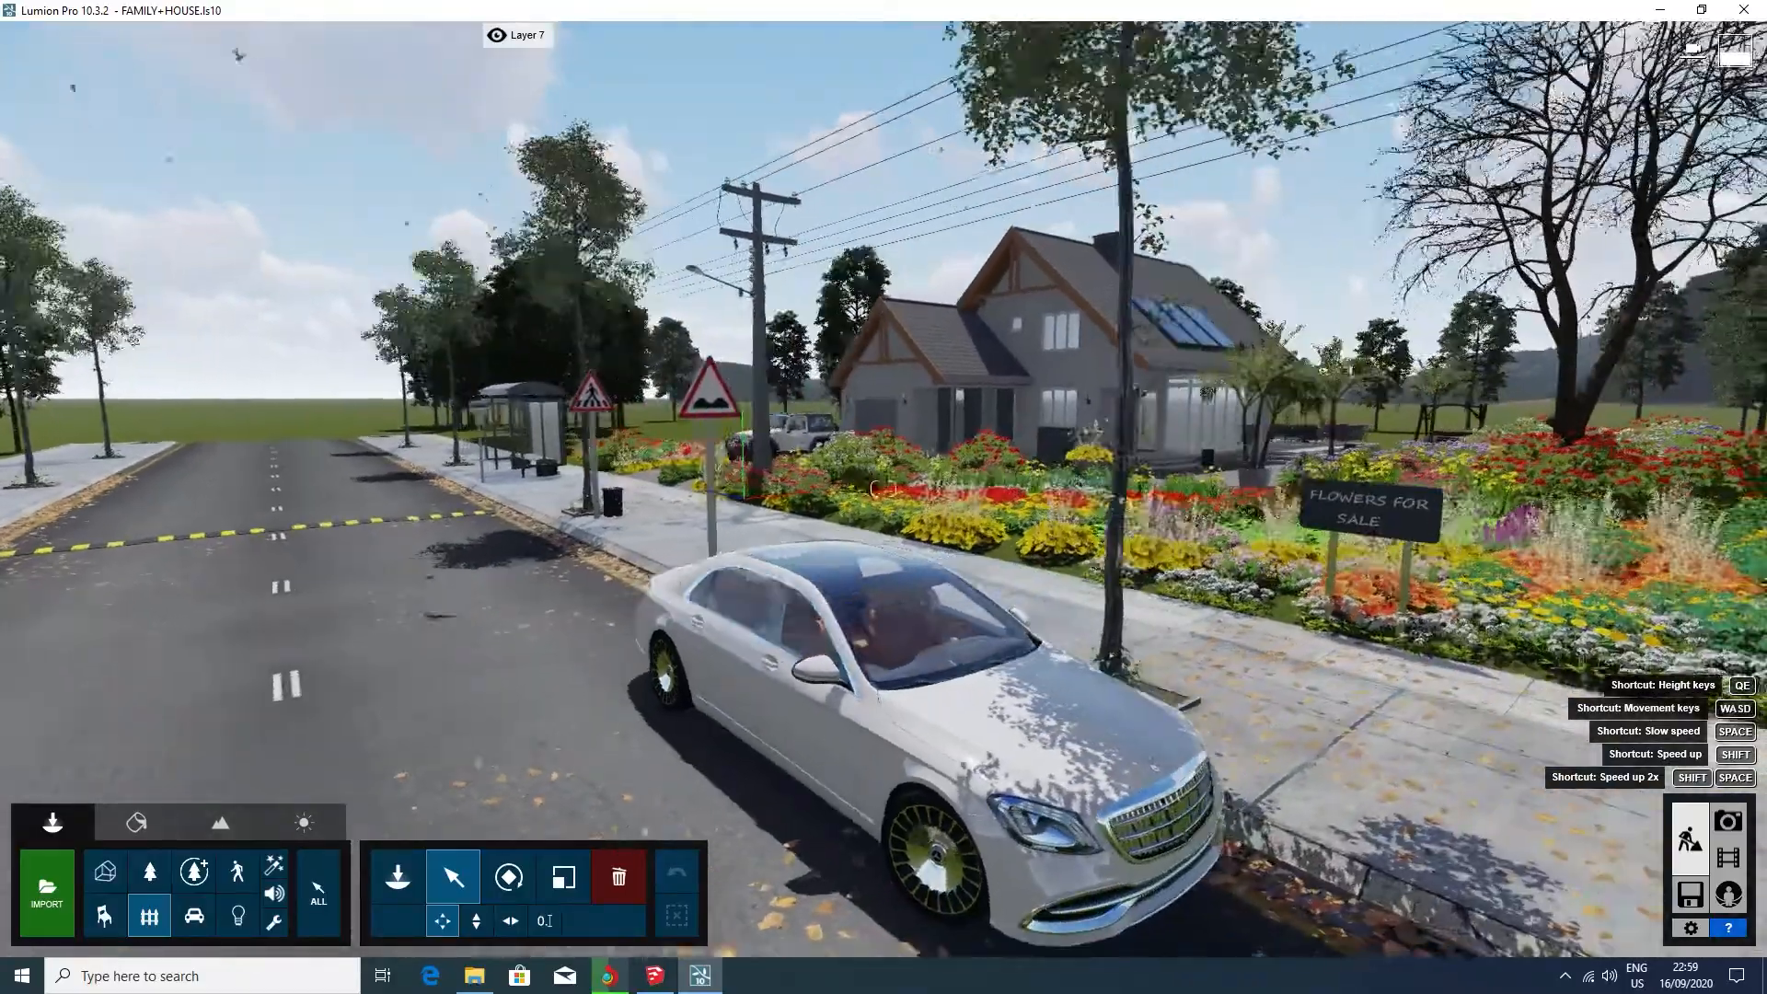
Examine the house from the parked white car up to the roof ridge, chimney and solar panels
key("e")
key("s")
right_click_drag(883, 488, 926, 425)
key("a")
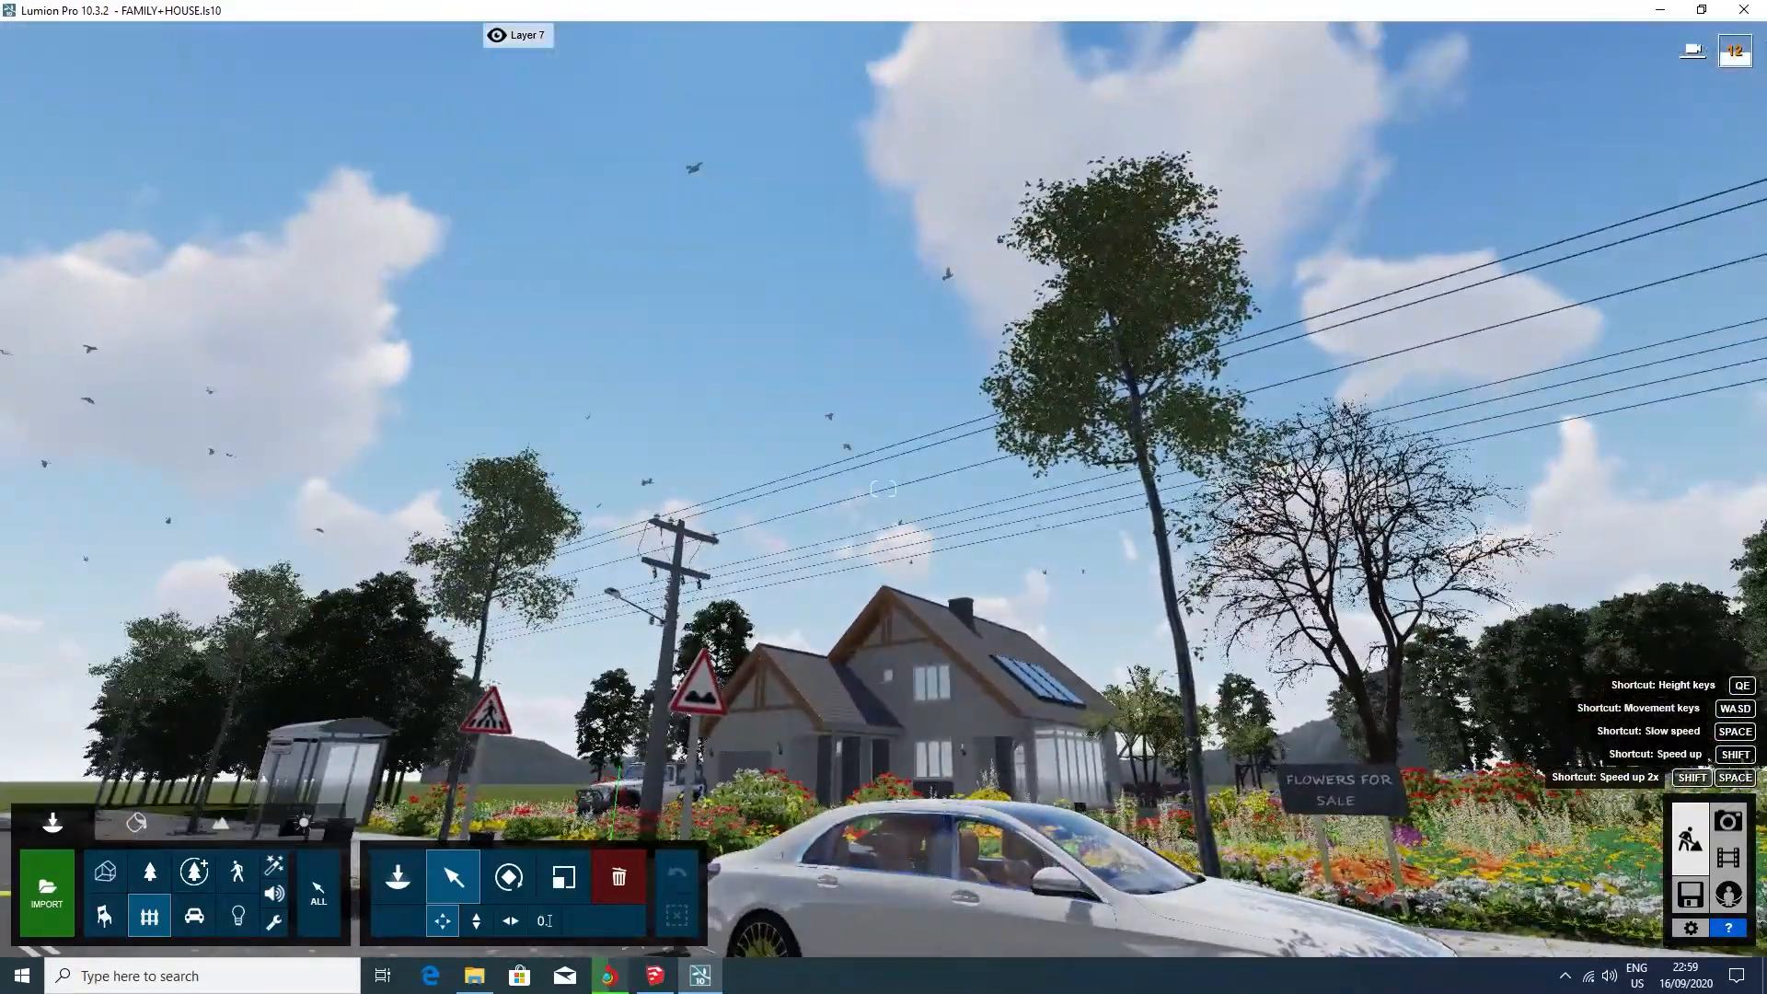
key("w")
key("q")
key("w")
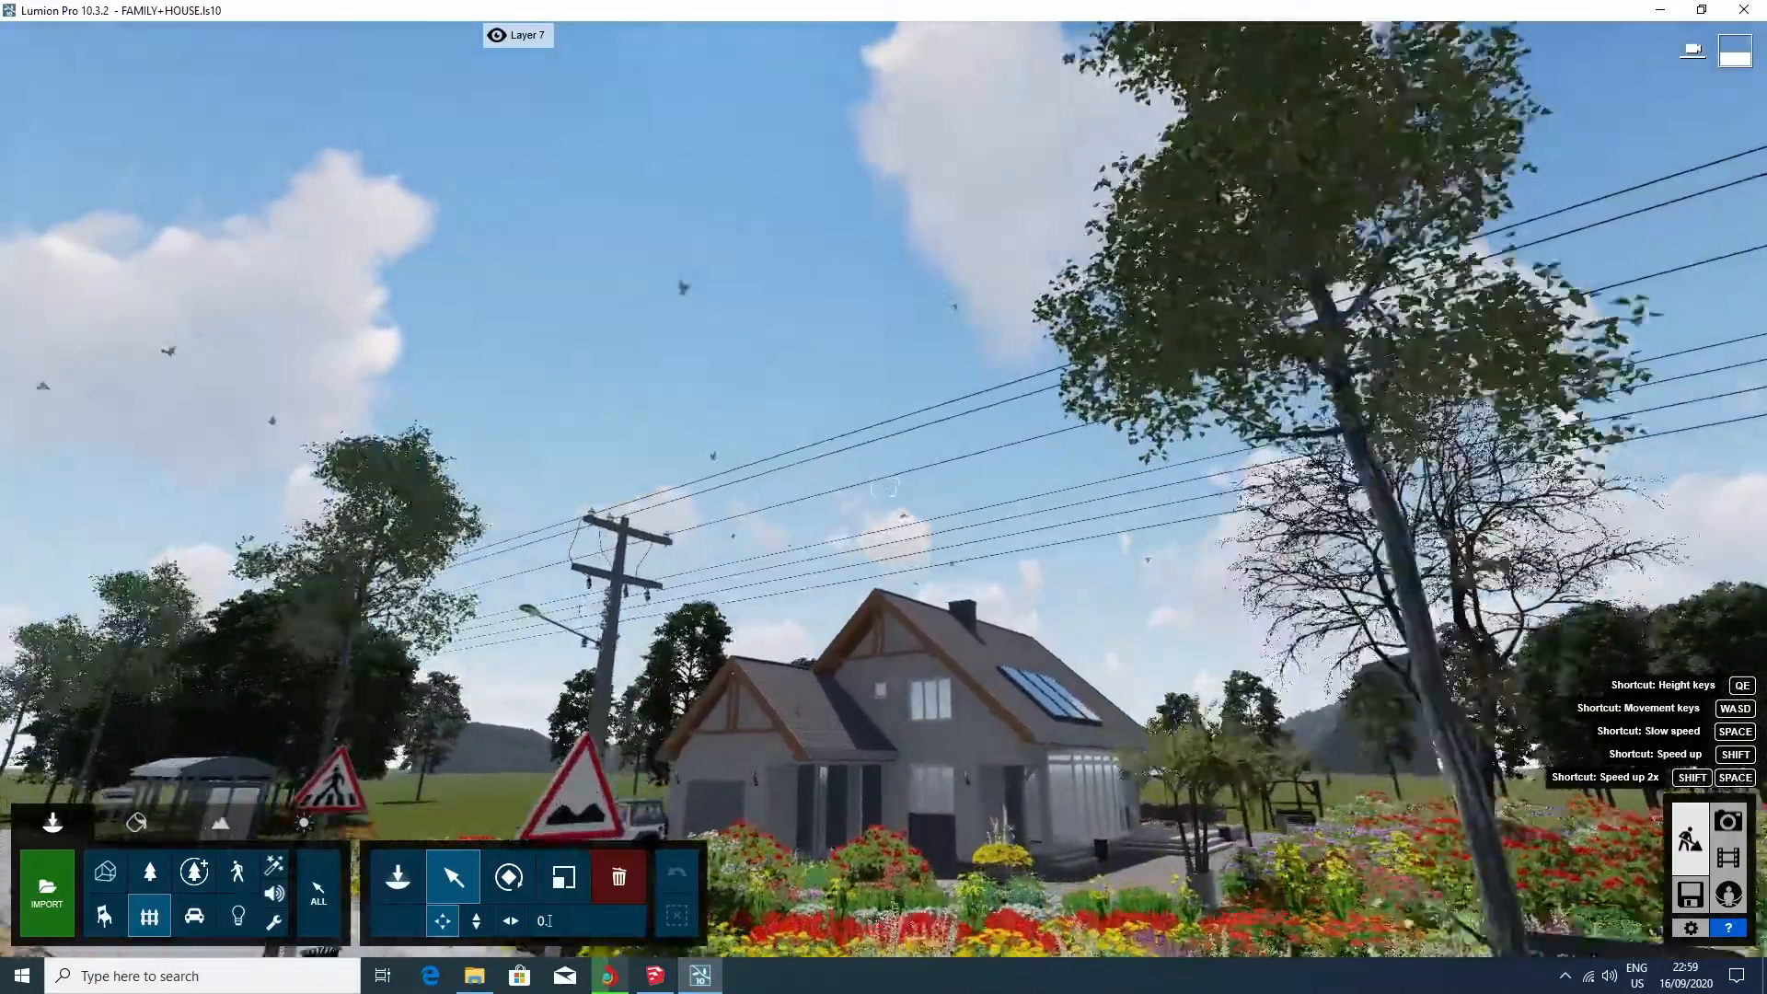
key("w")
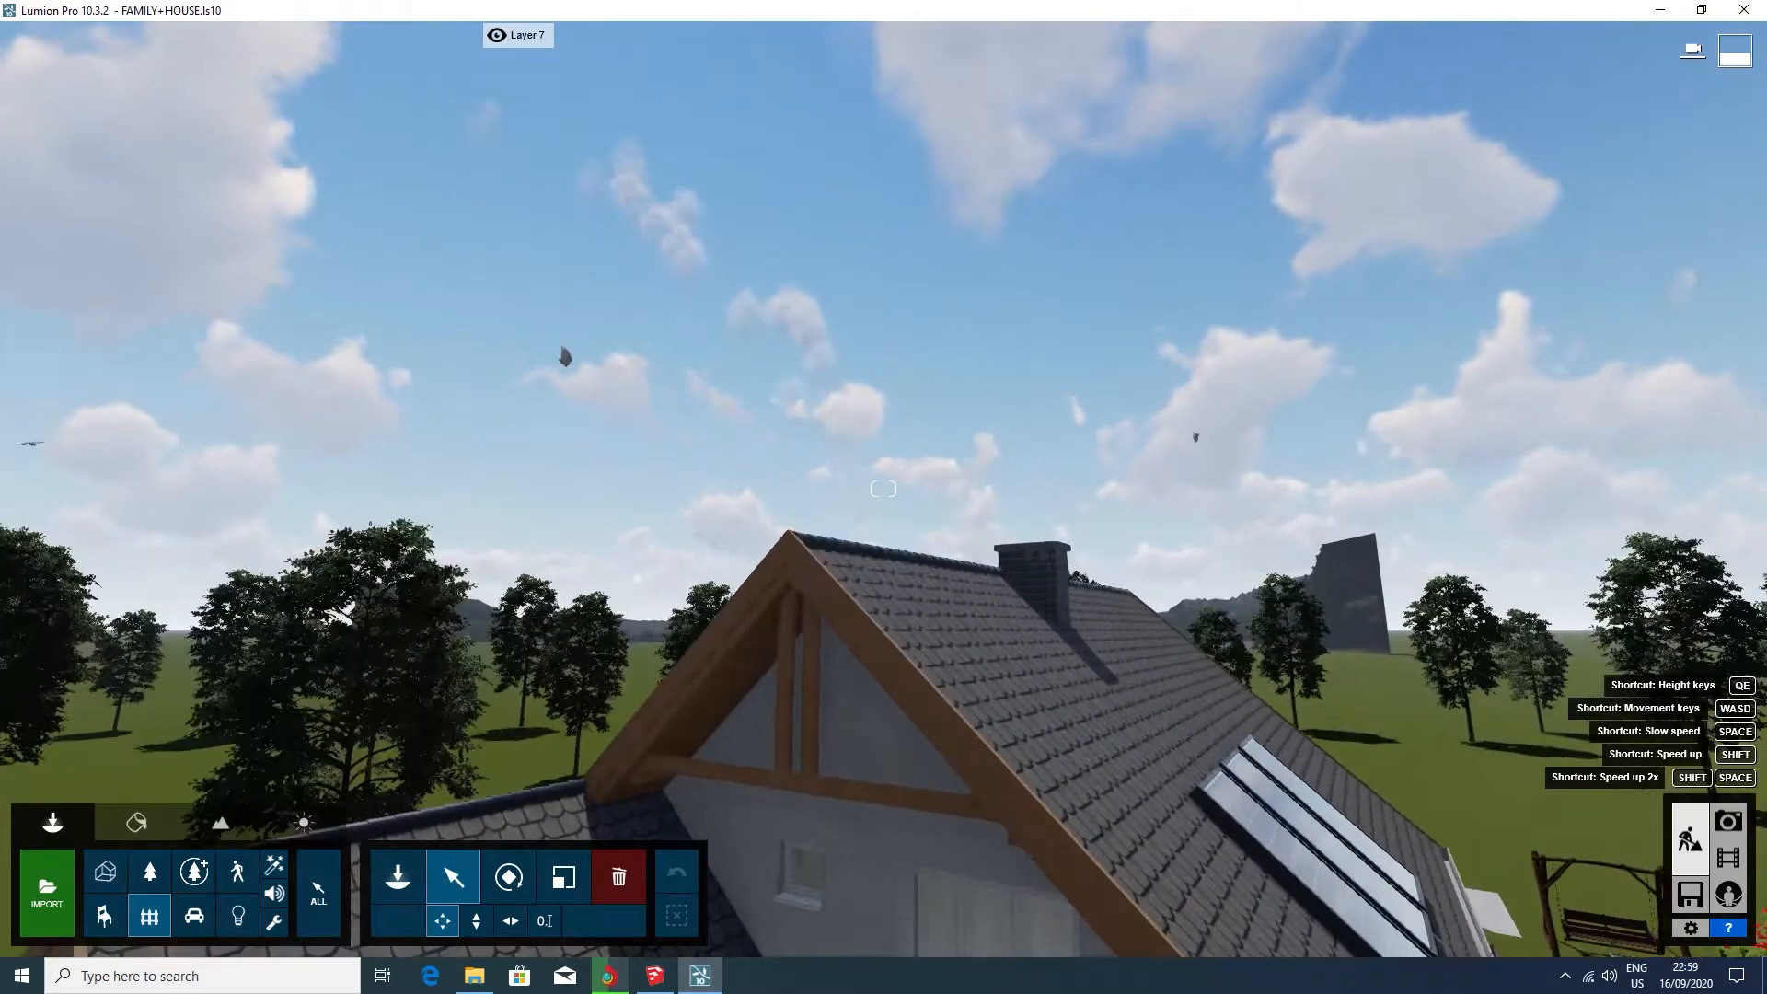
Examine the roof ridge and smoking chimney, the field behind the house, and the flower garden and street from above
key("w")
key("q")
right_click_drag(884, 489, 903, 586)
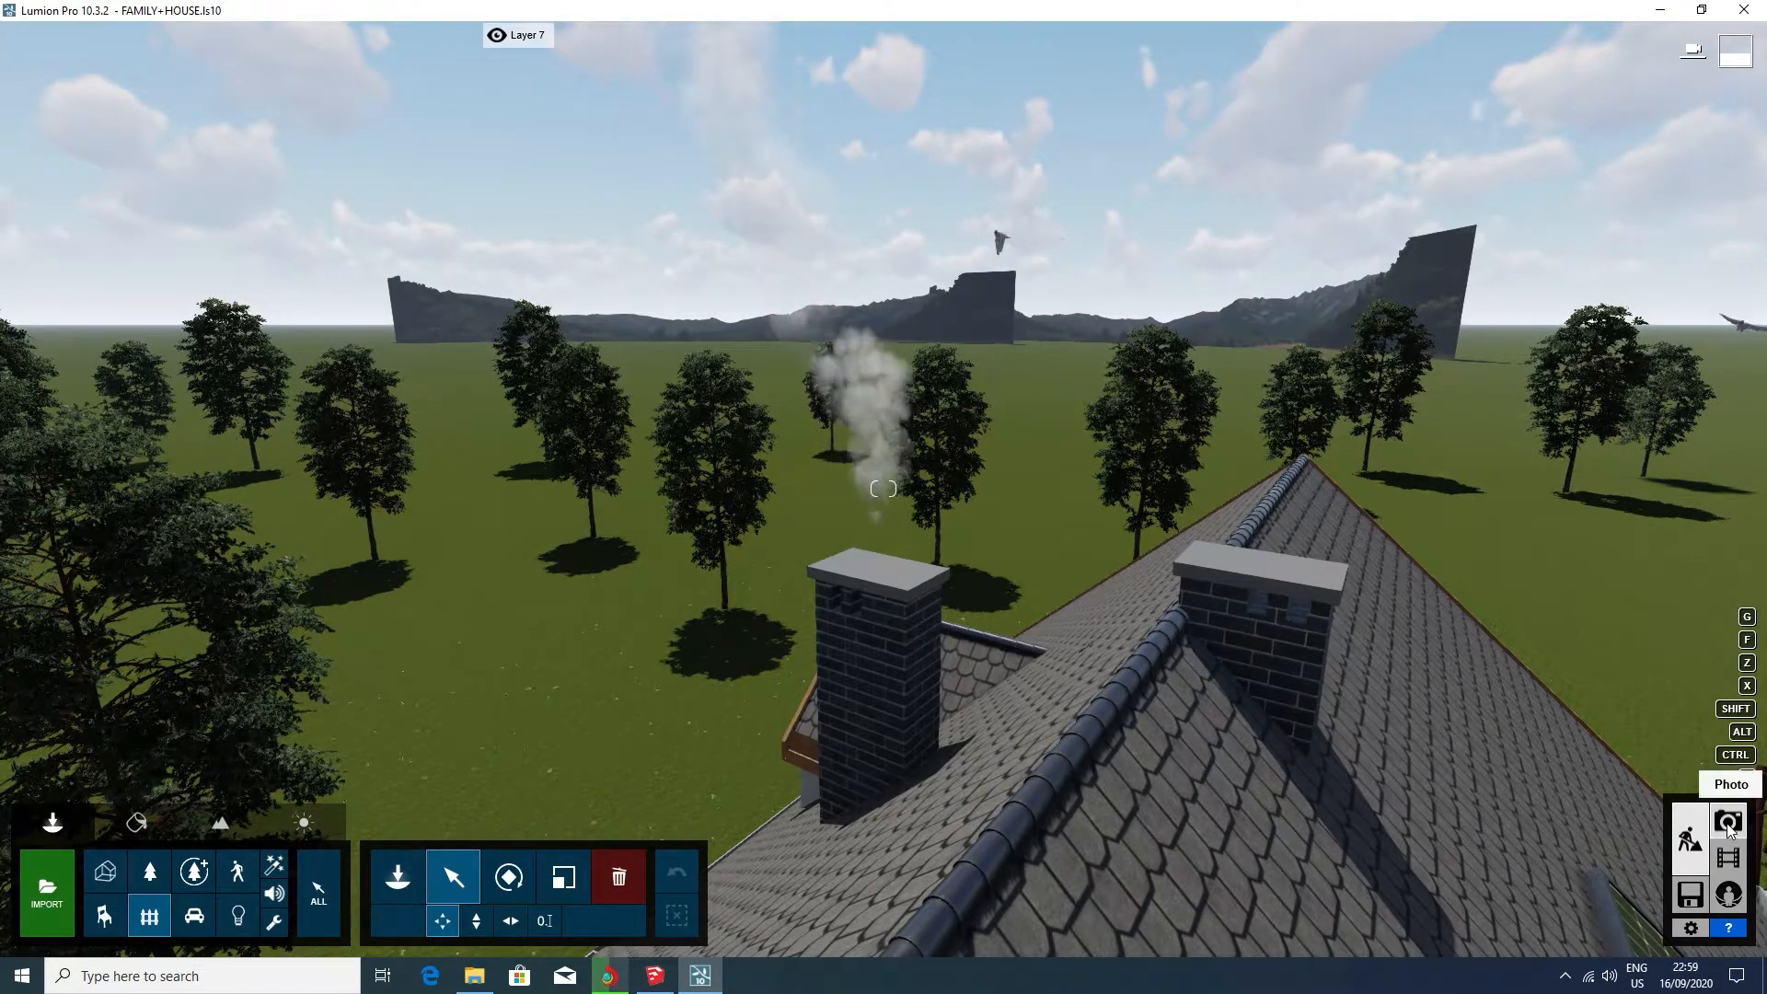
right_click_drag(1289, 598, 153, 750)
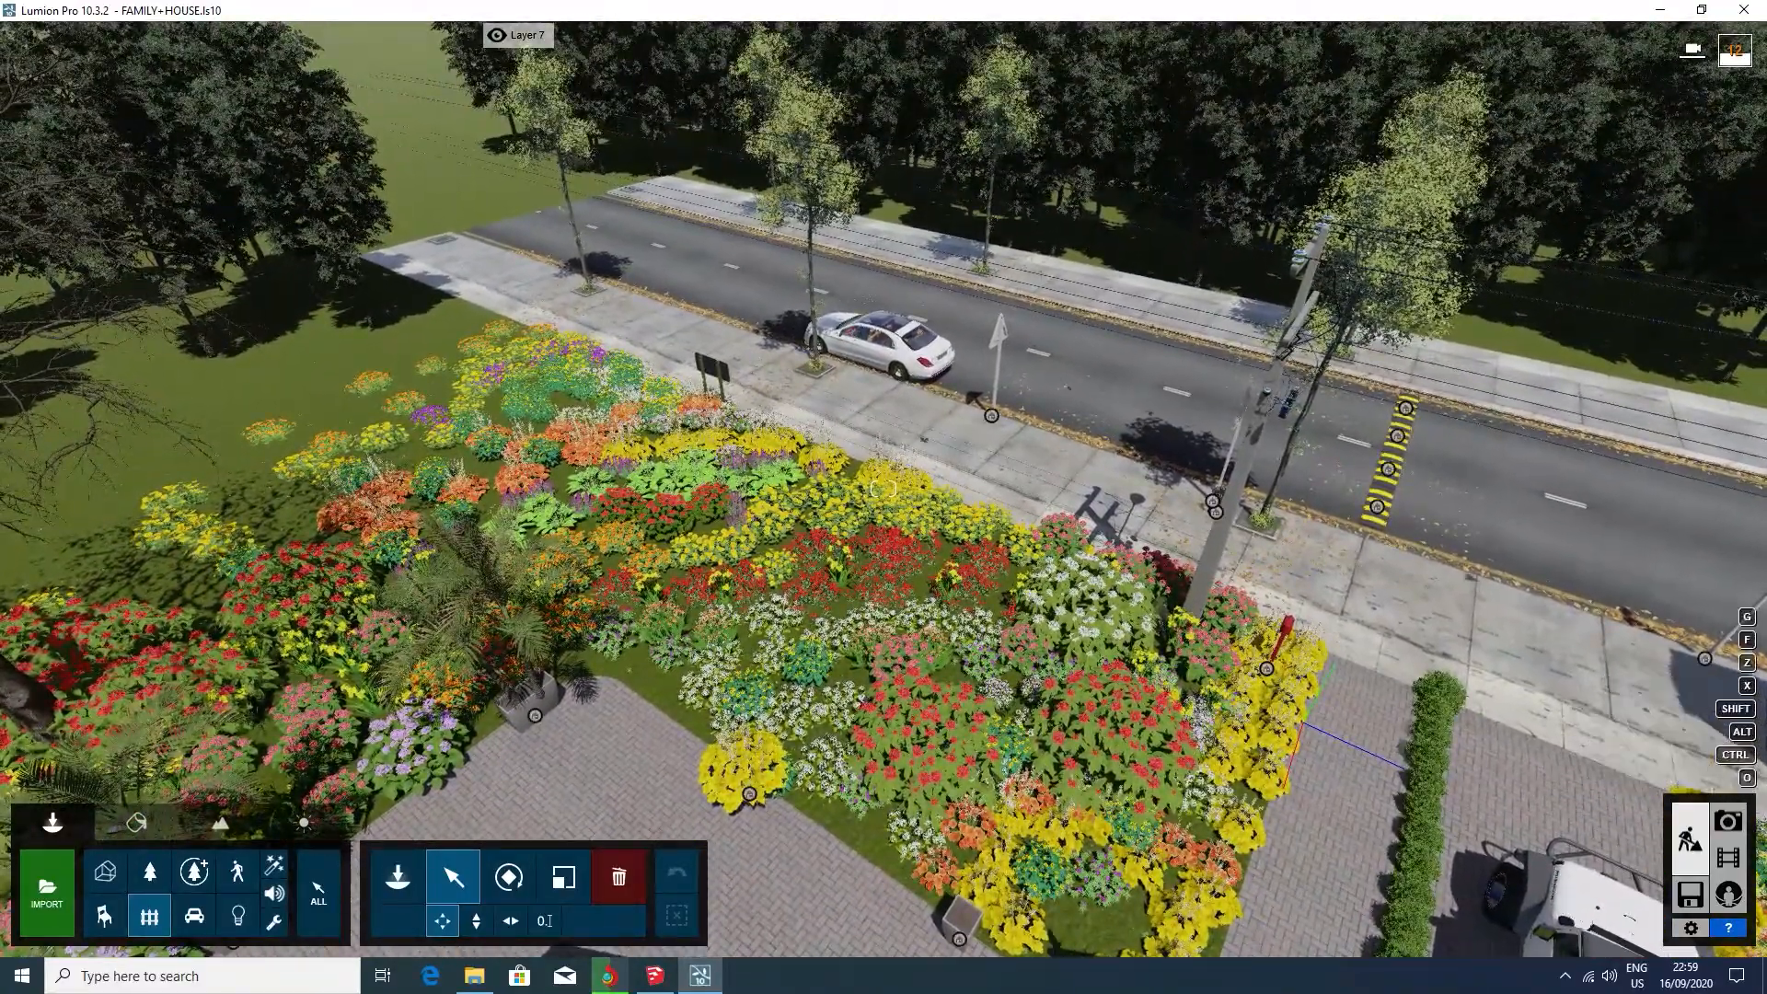
Open photo 1 in Photo mode and compare its updated preview without and with the Reflection effect
left_click(1733, 831)
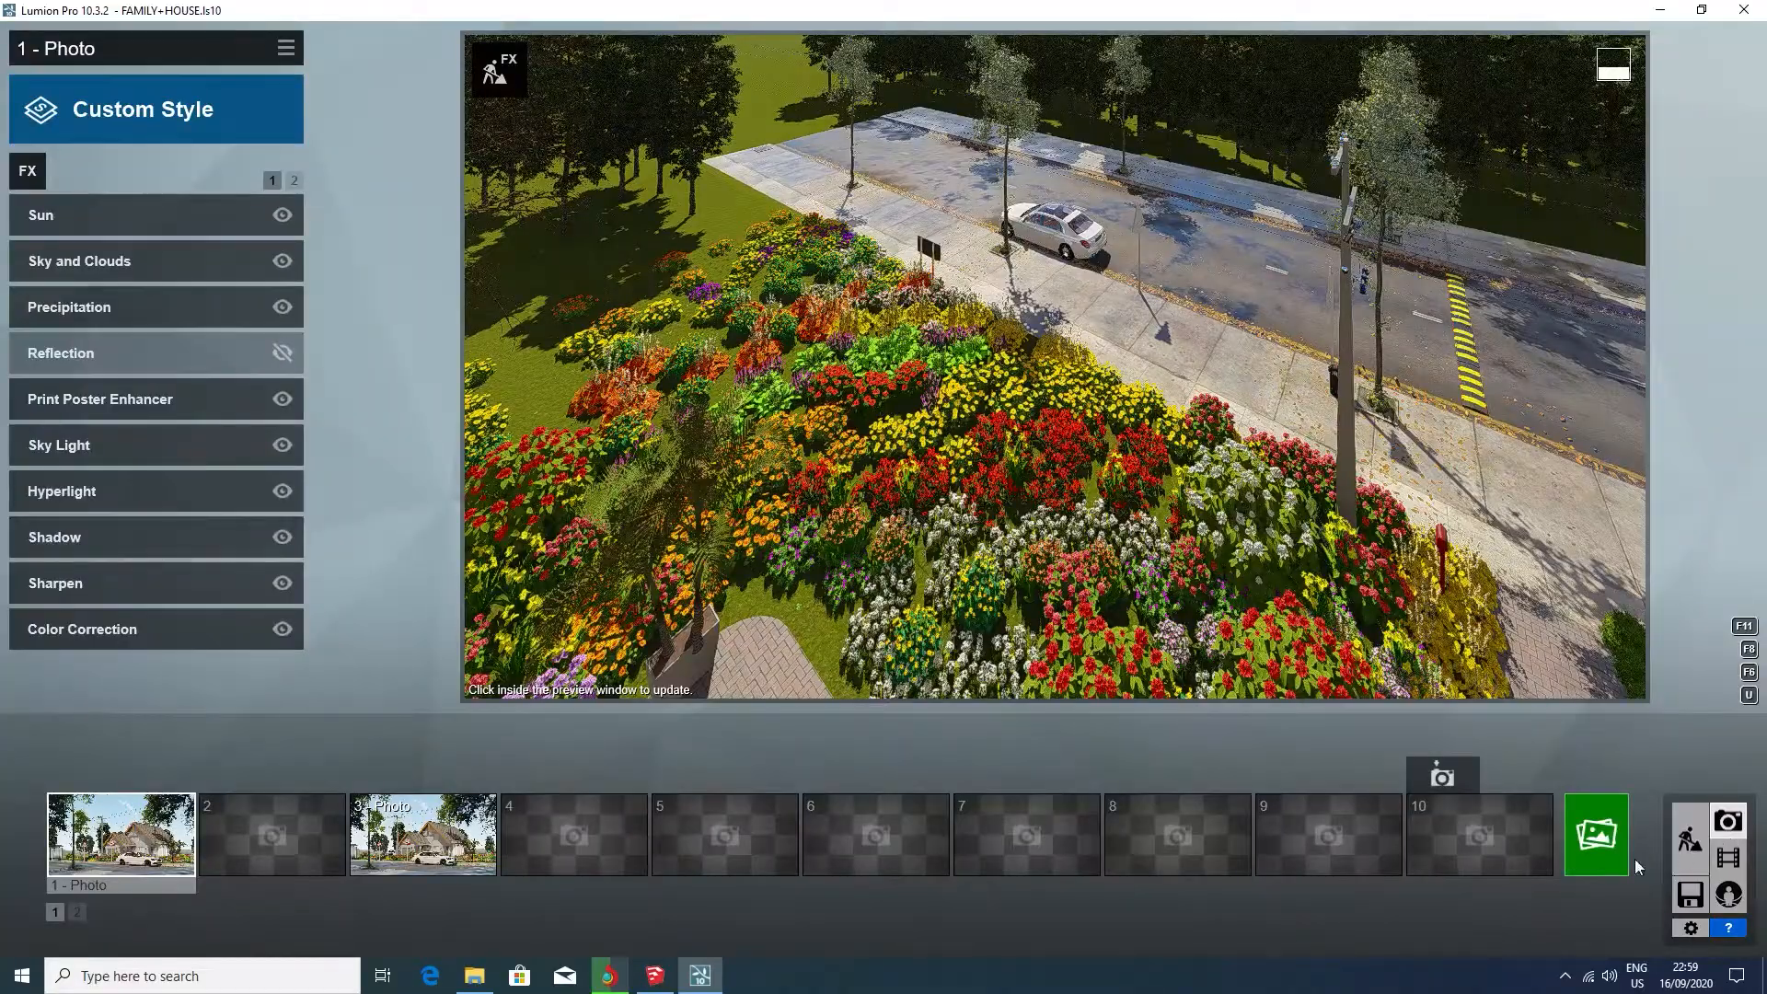
left_click(175, 863)
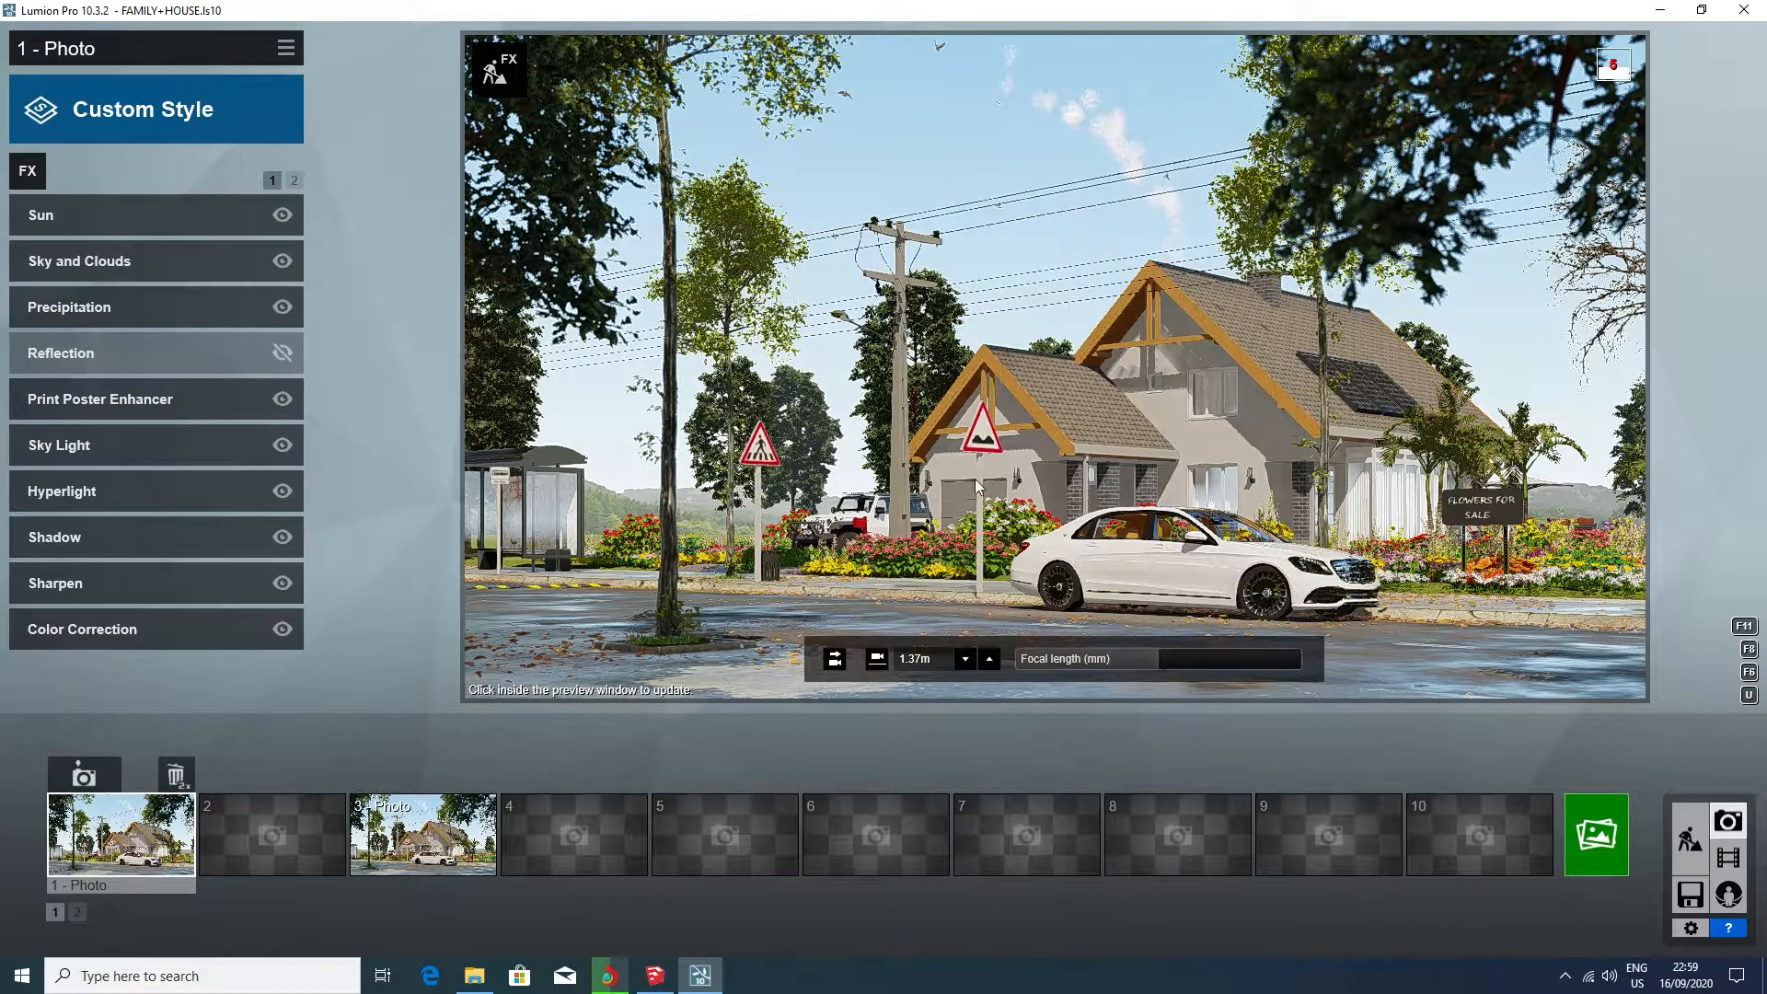
left_click(1219, 380)
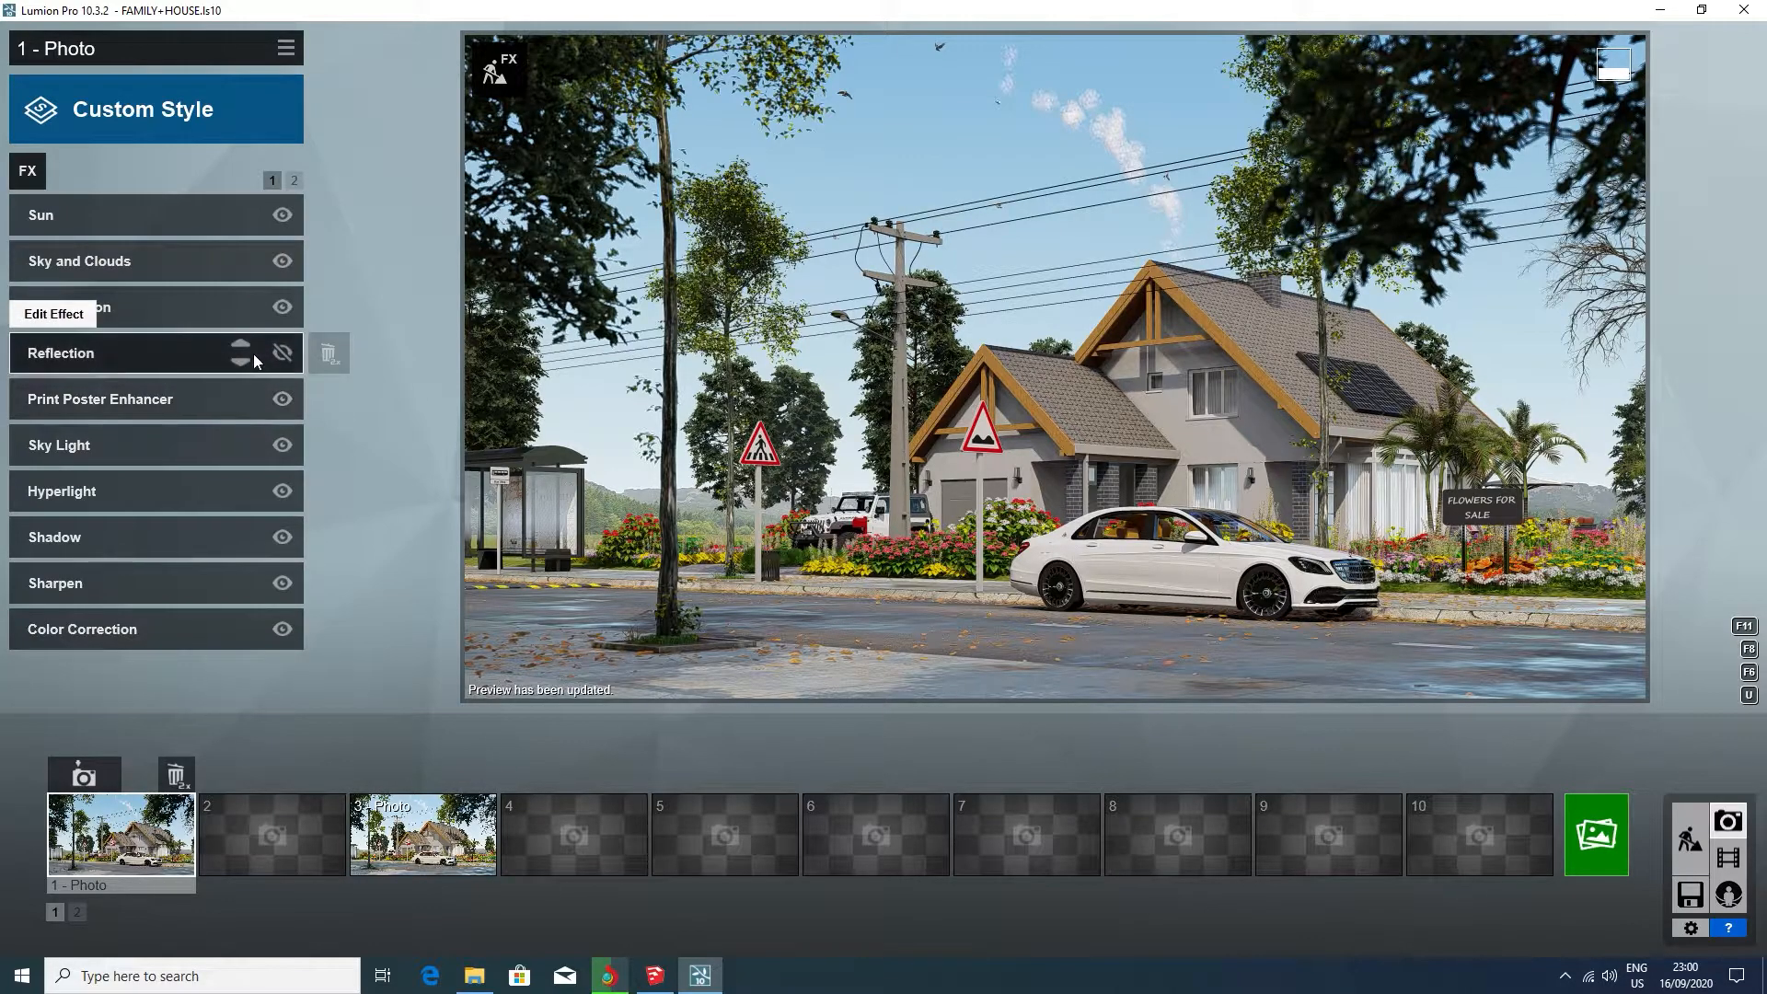
left_click(283, 353)
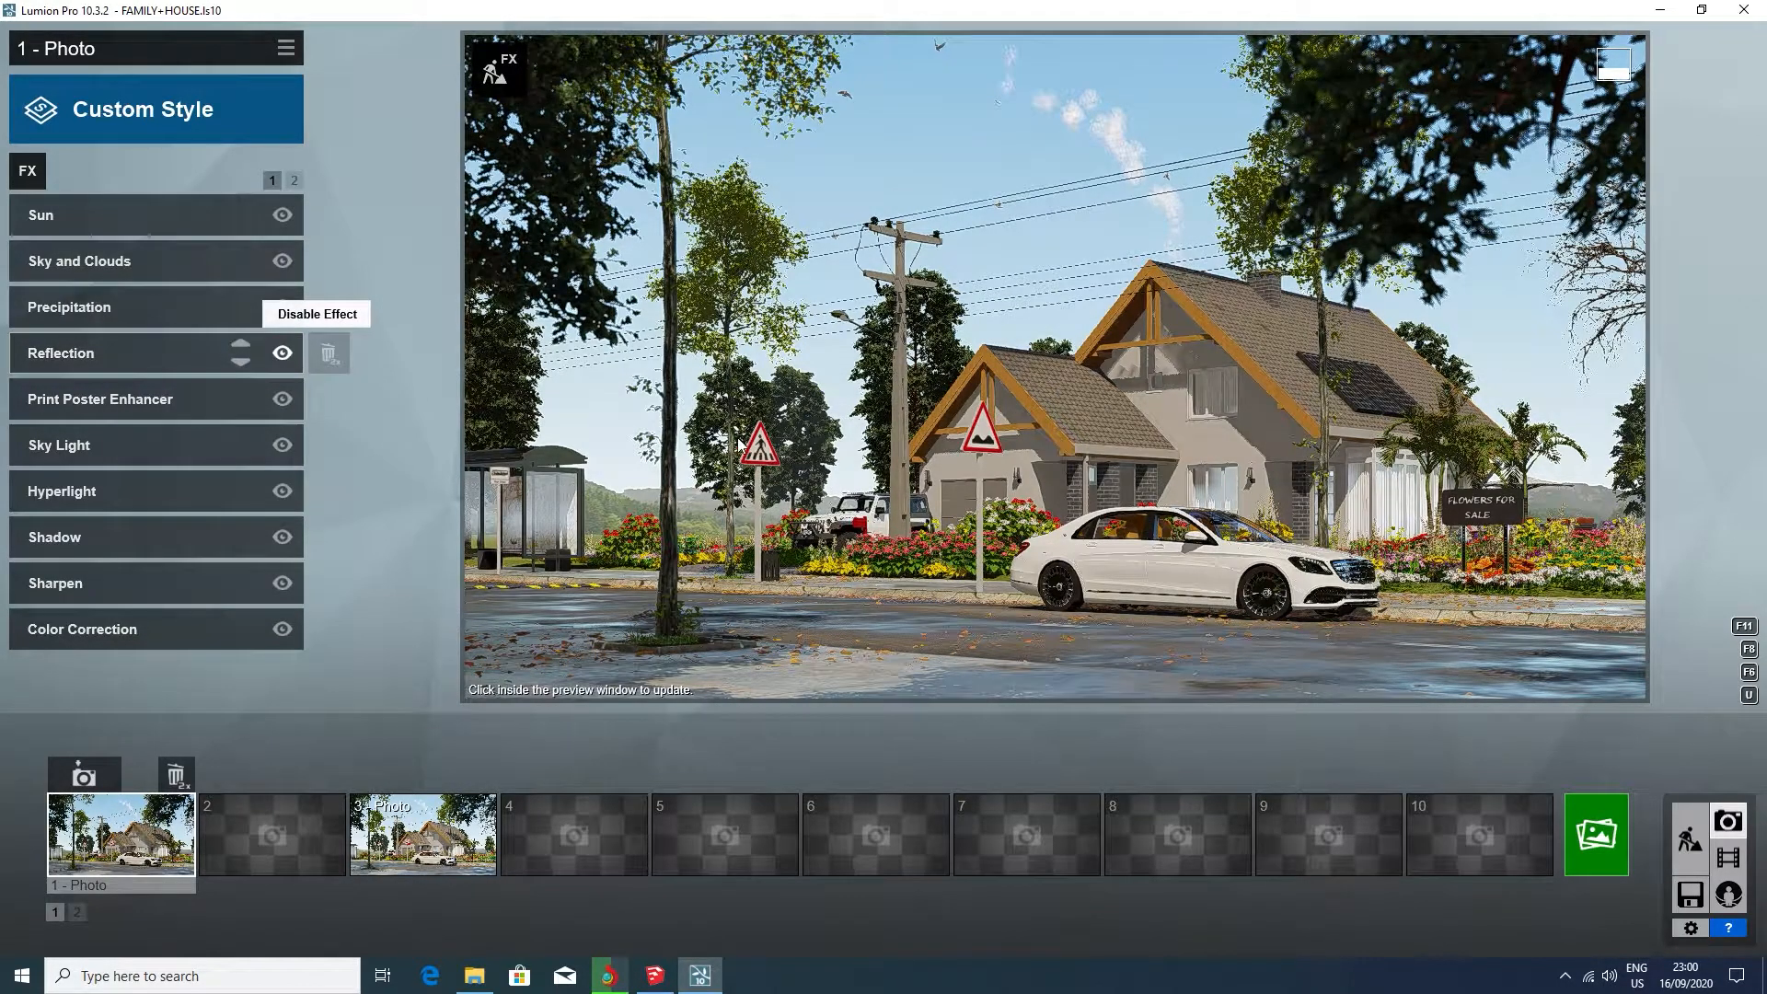
left_click(917, 446)
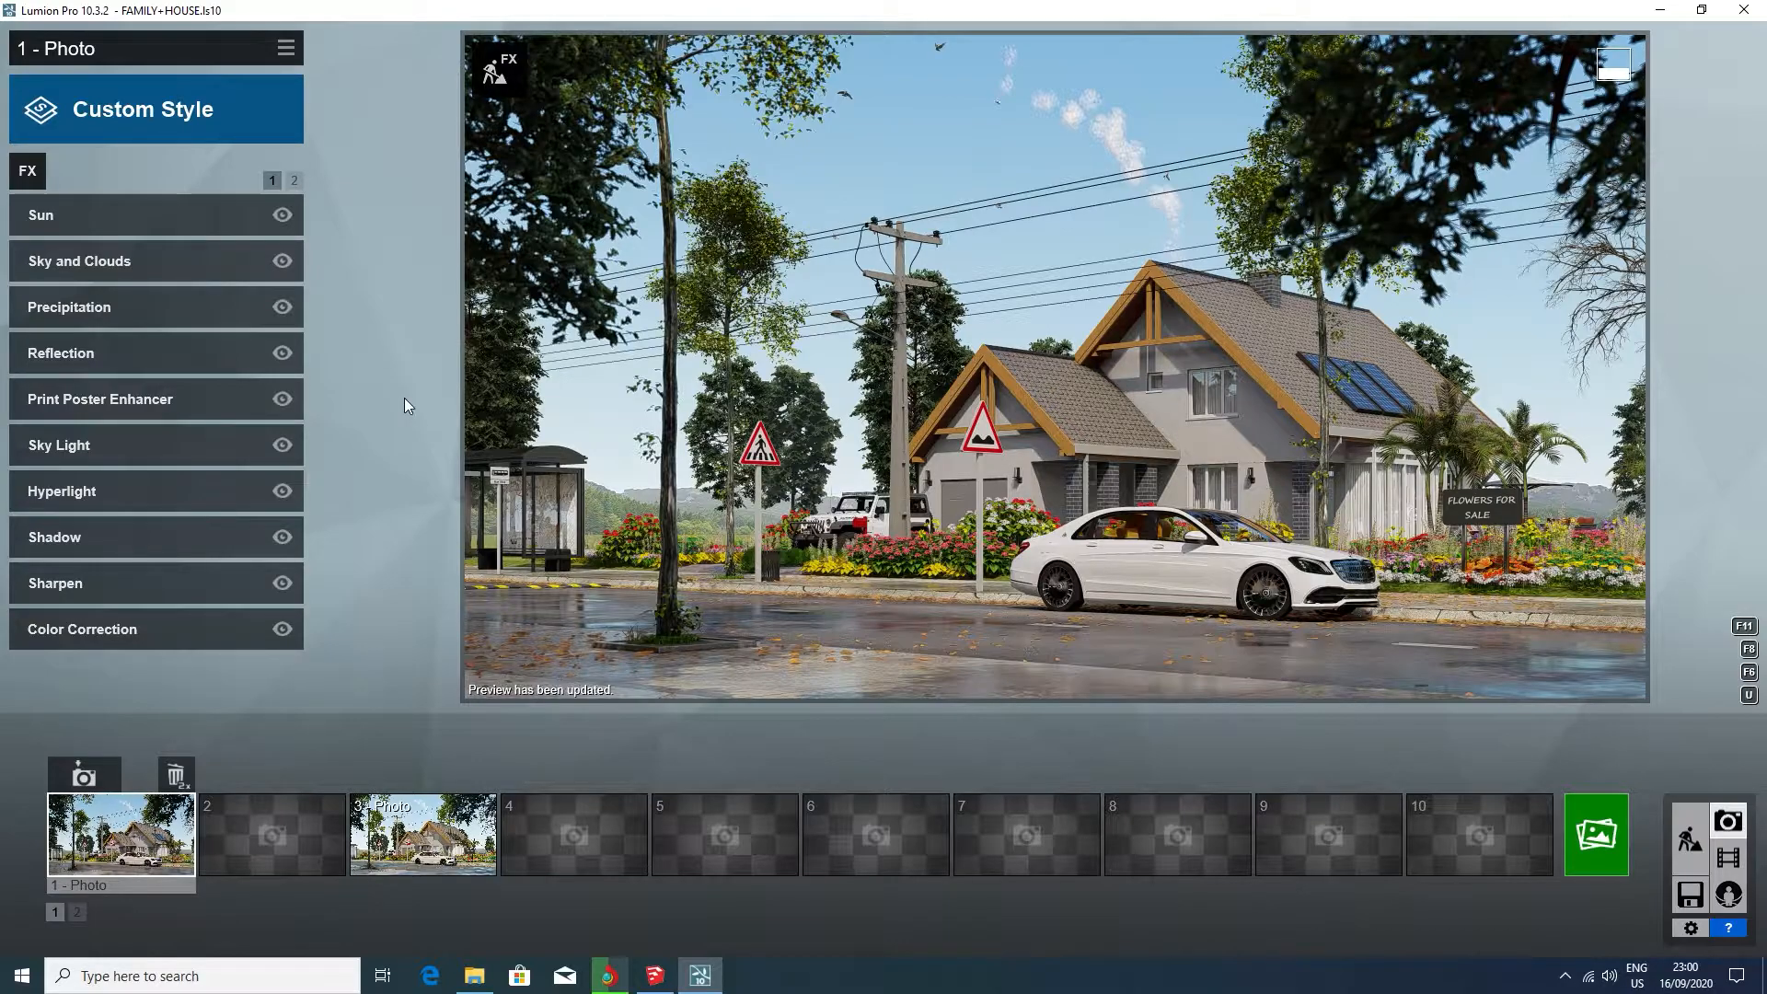
left_click(281, 354)
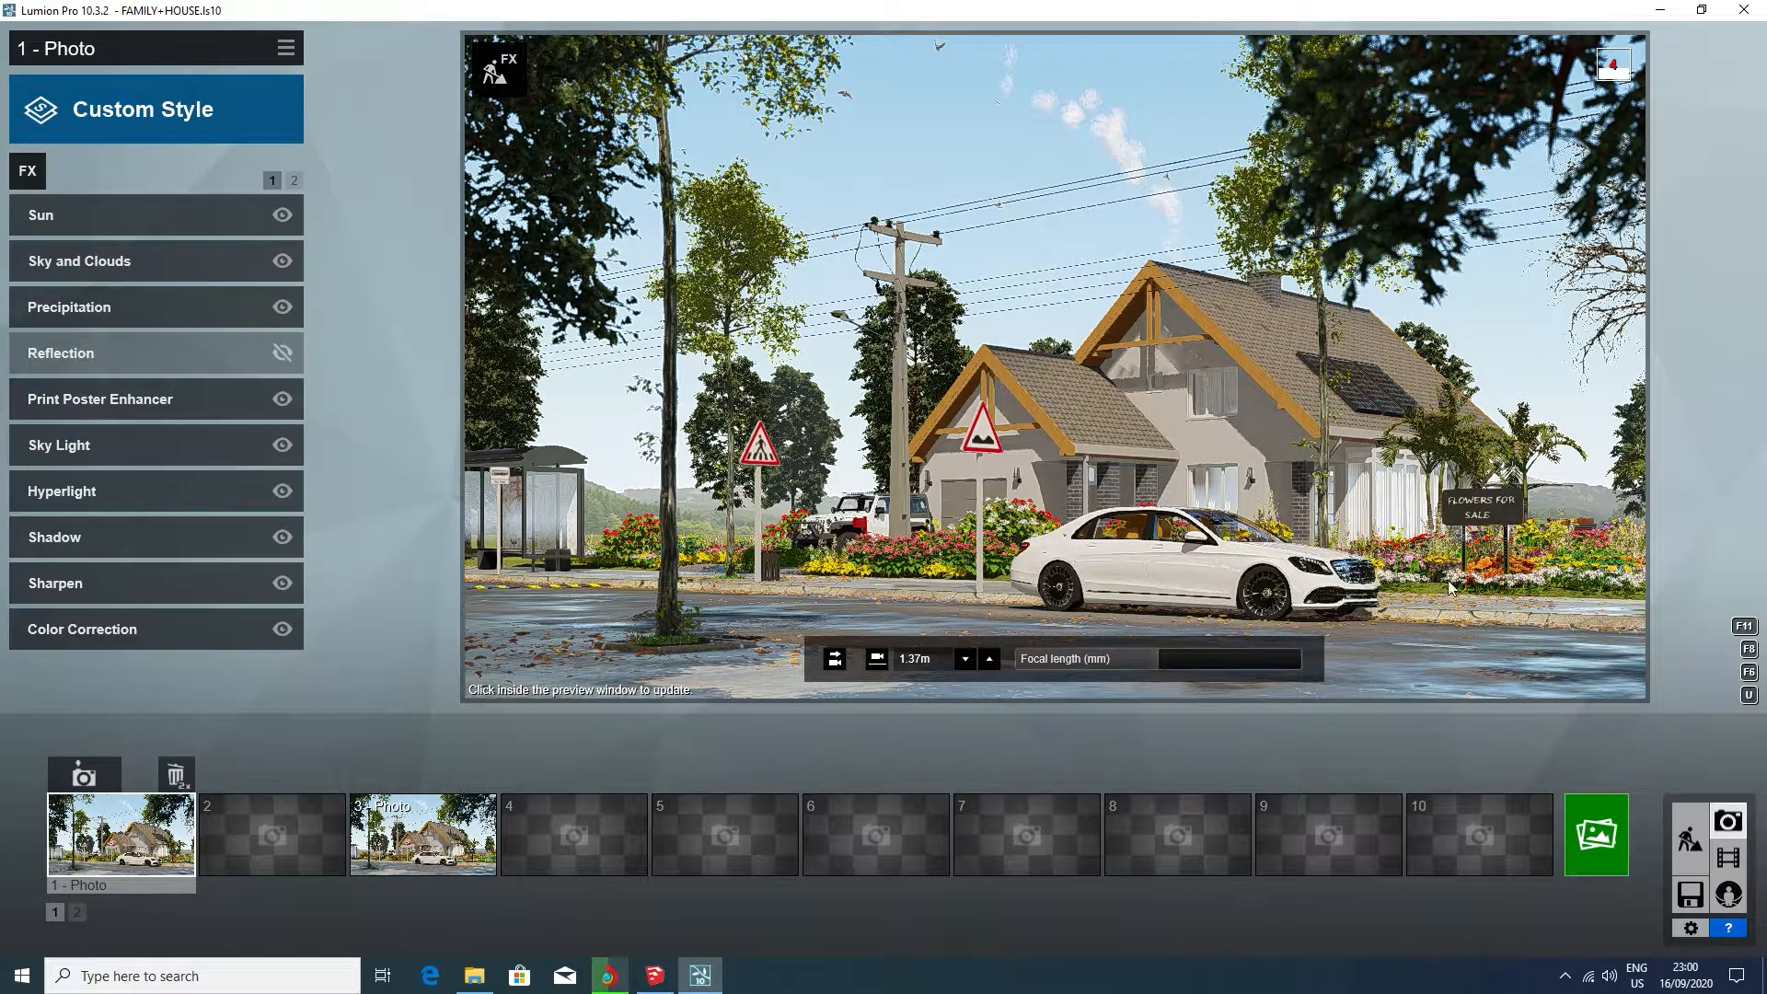
Return to Build mode and select the smoke effect on top of the house's chimney
left_click(1694, 836)
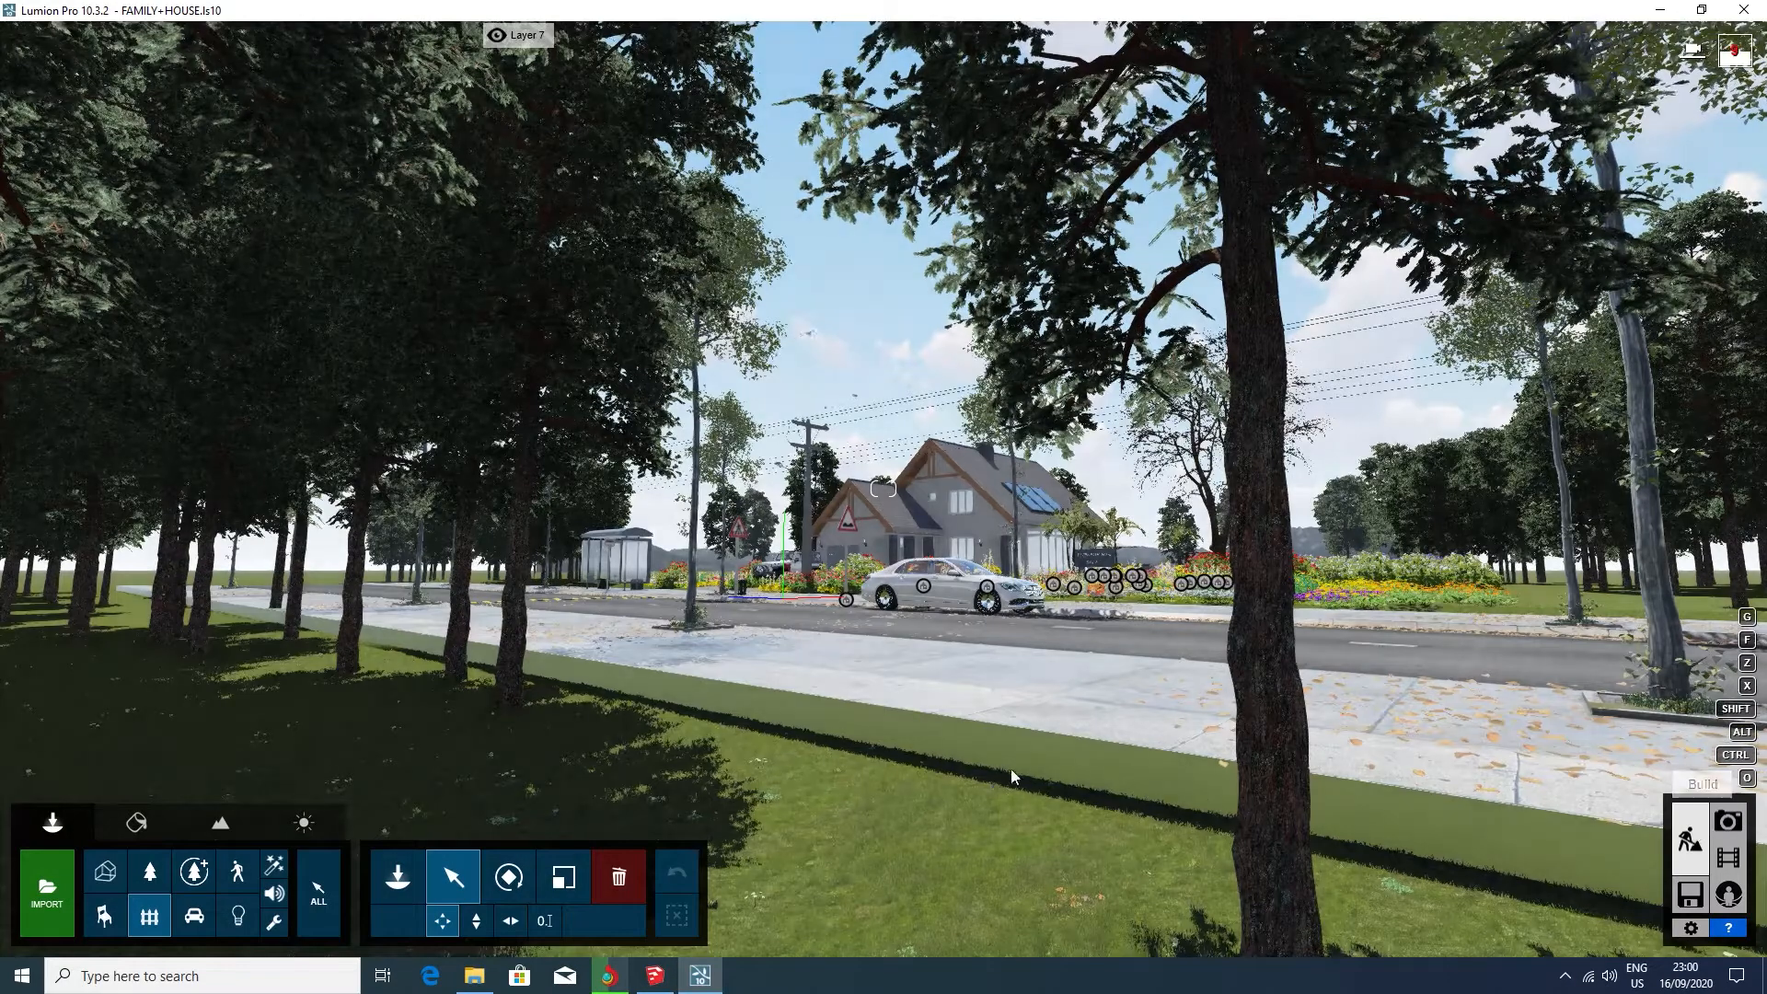
right_click_drag(1010, 770, 1010, 635)
key("w")
key("e")
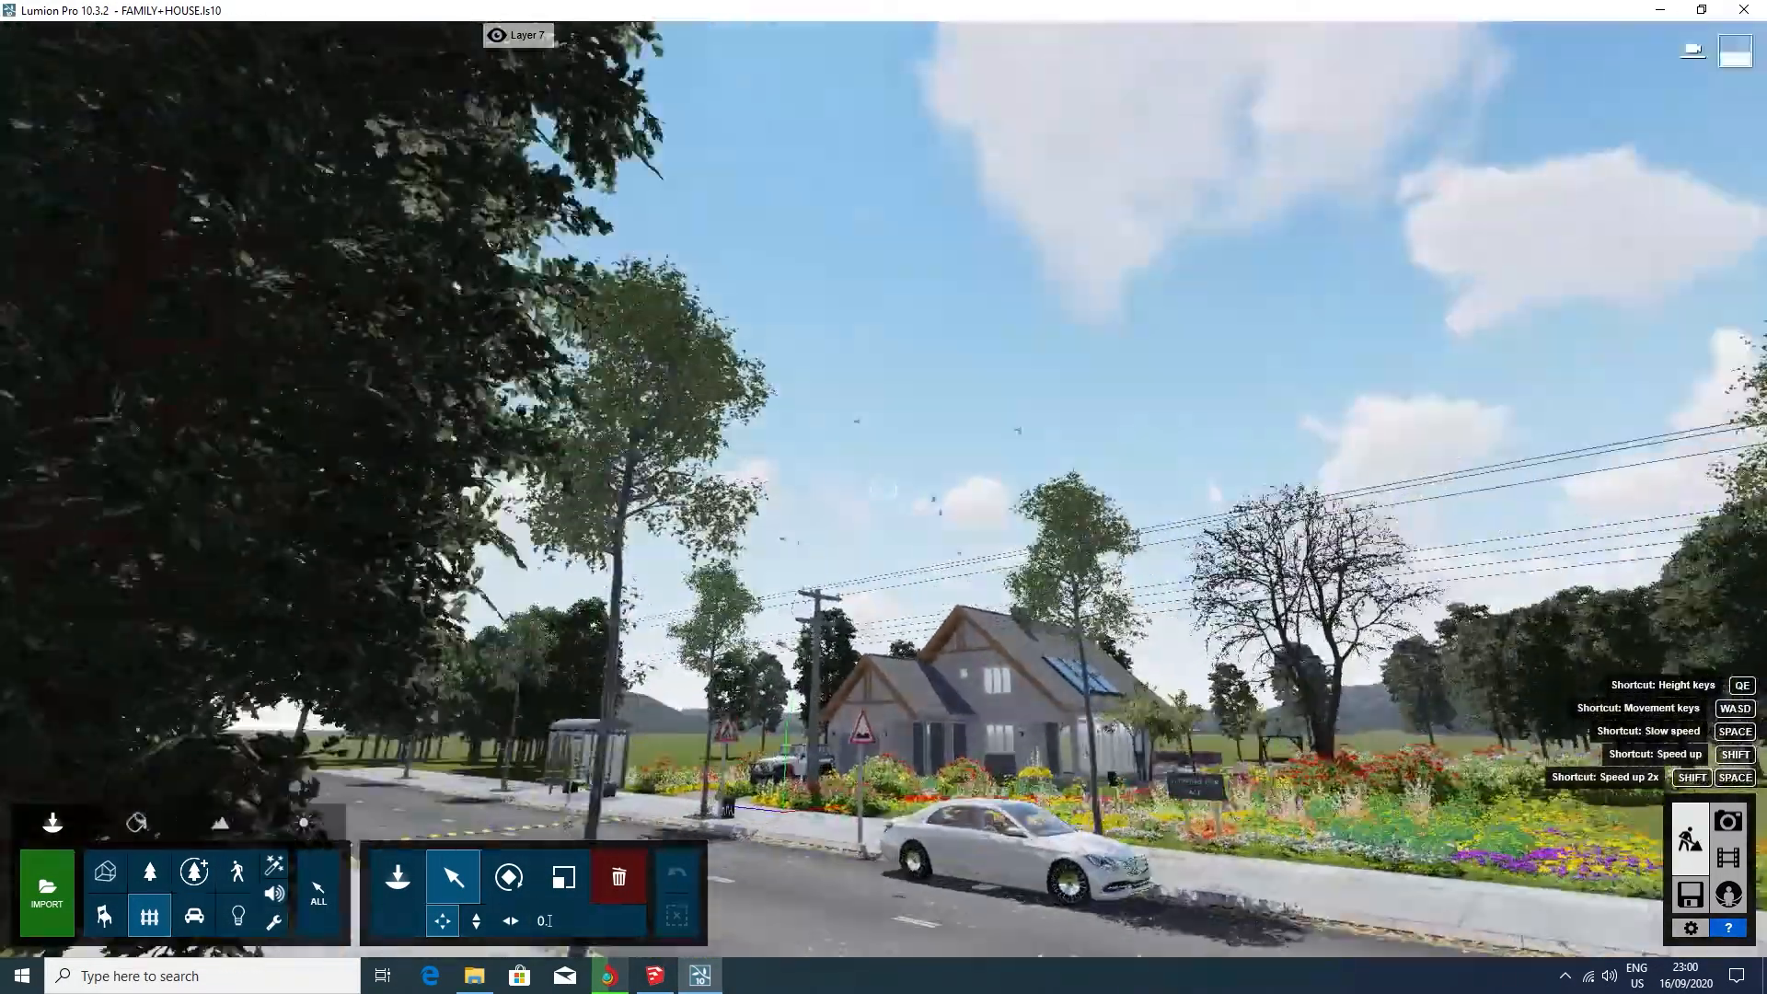
key("w")
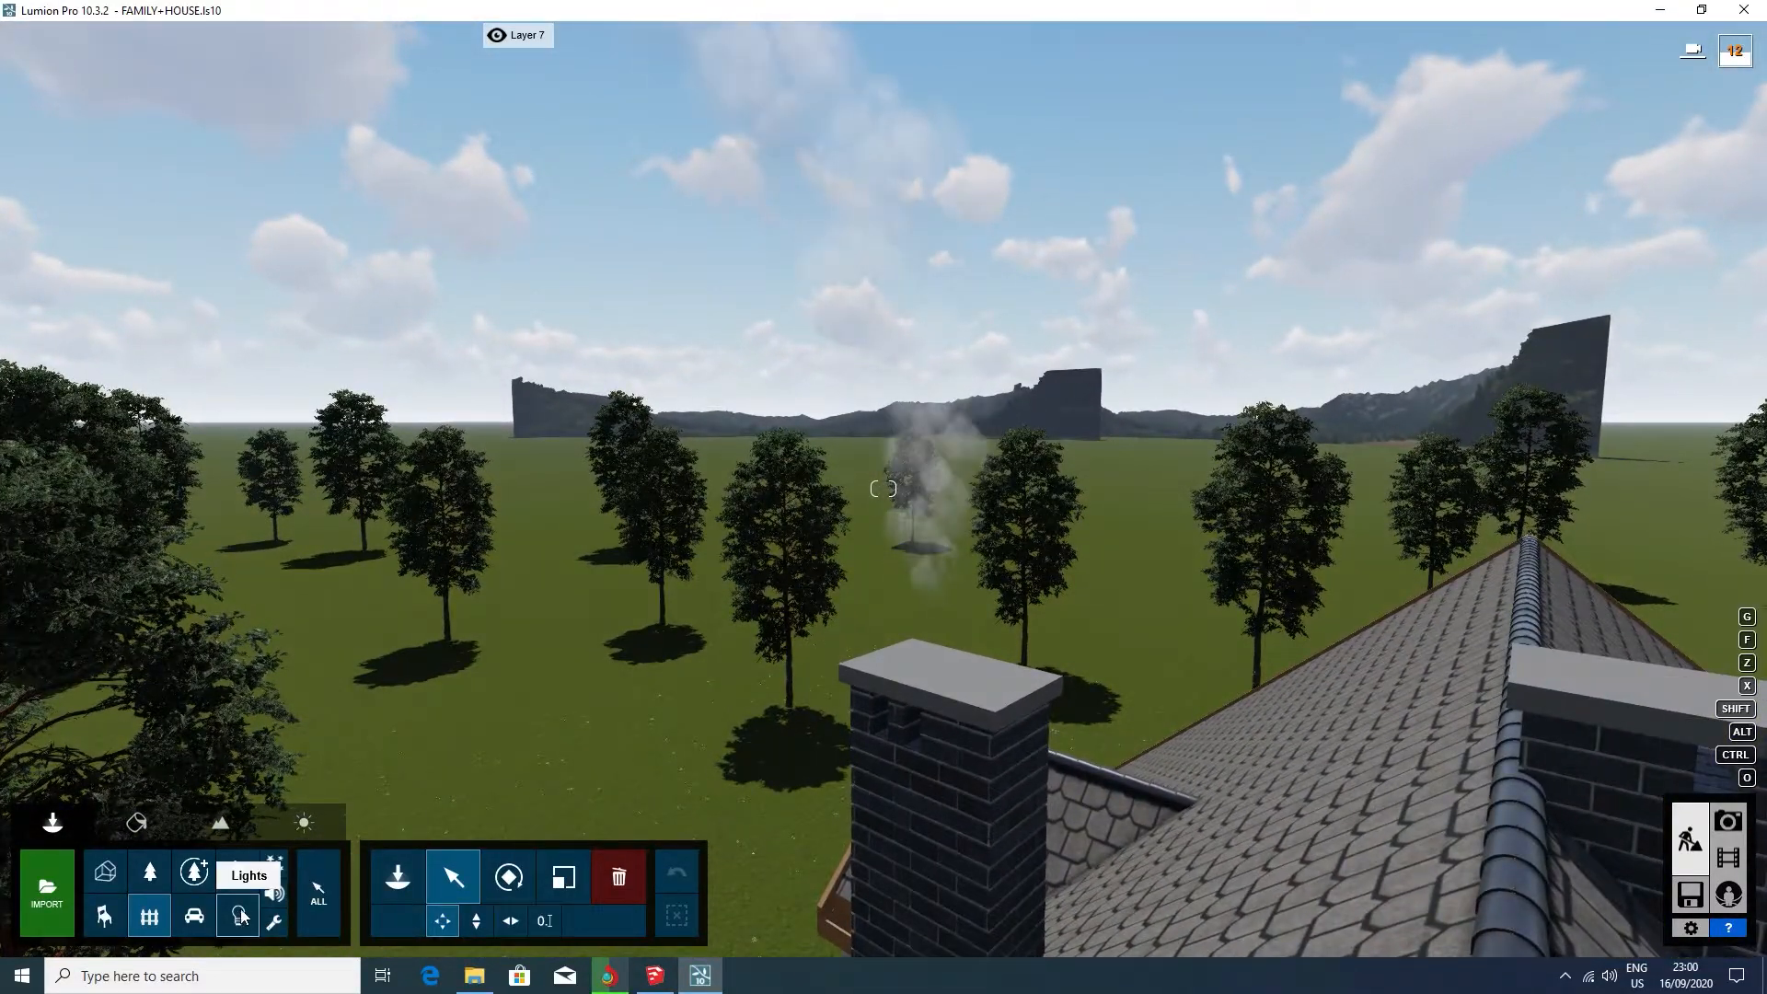
left_click(275, 865)
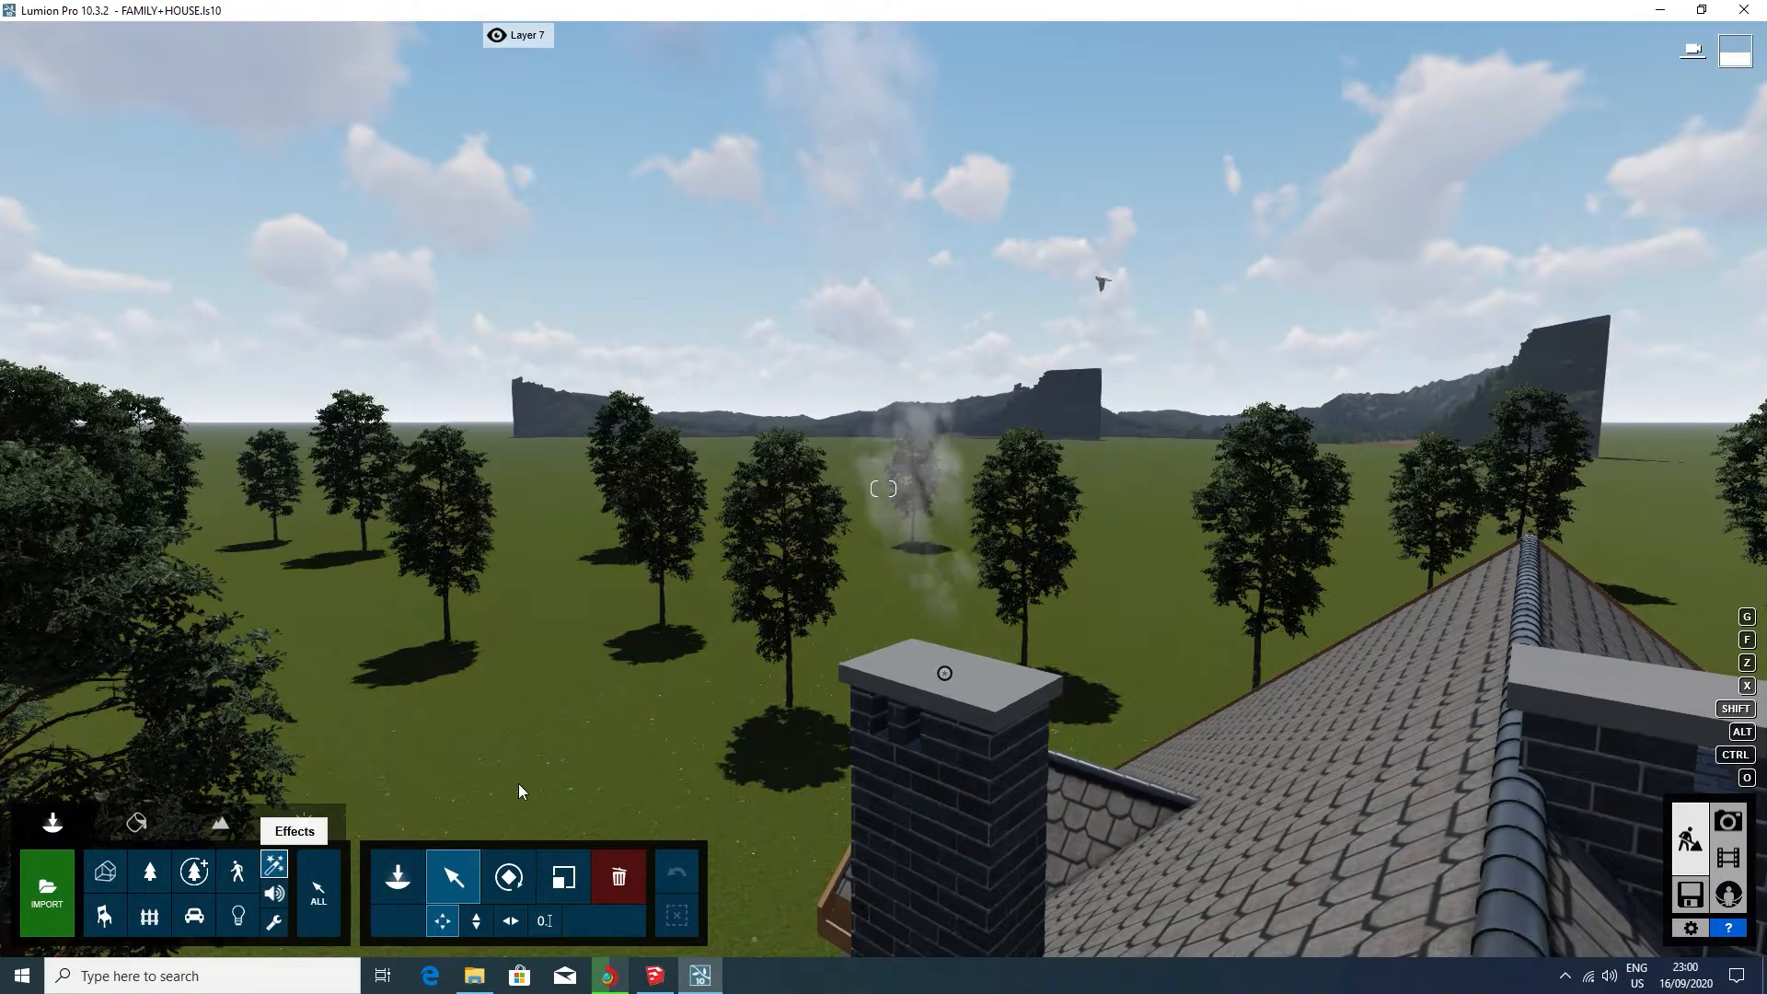
left_click(945, 675)
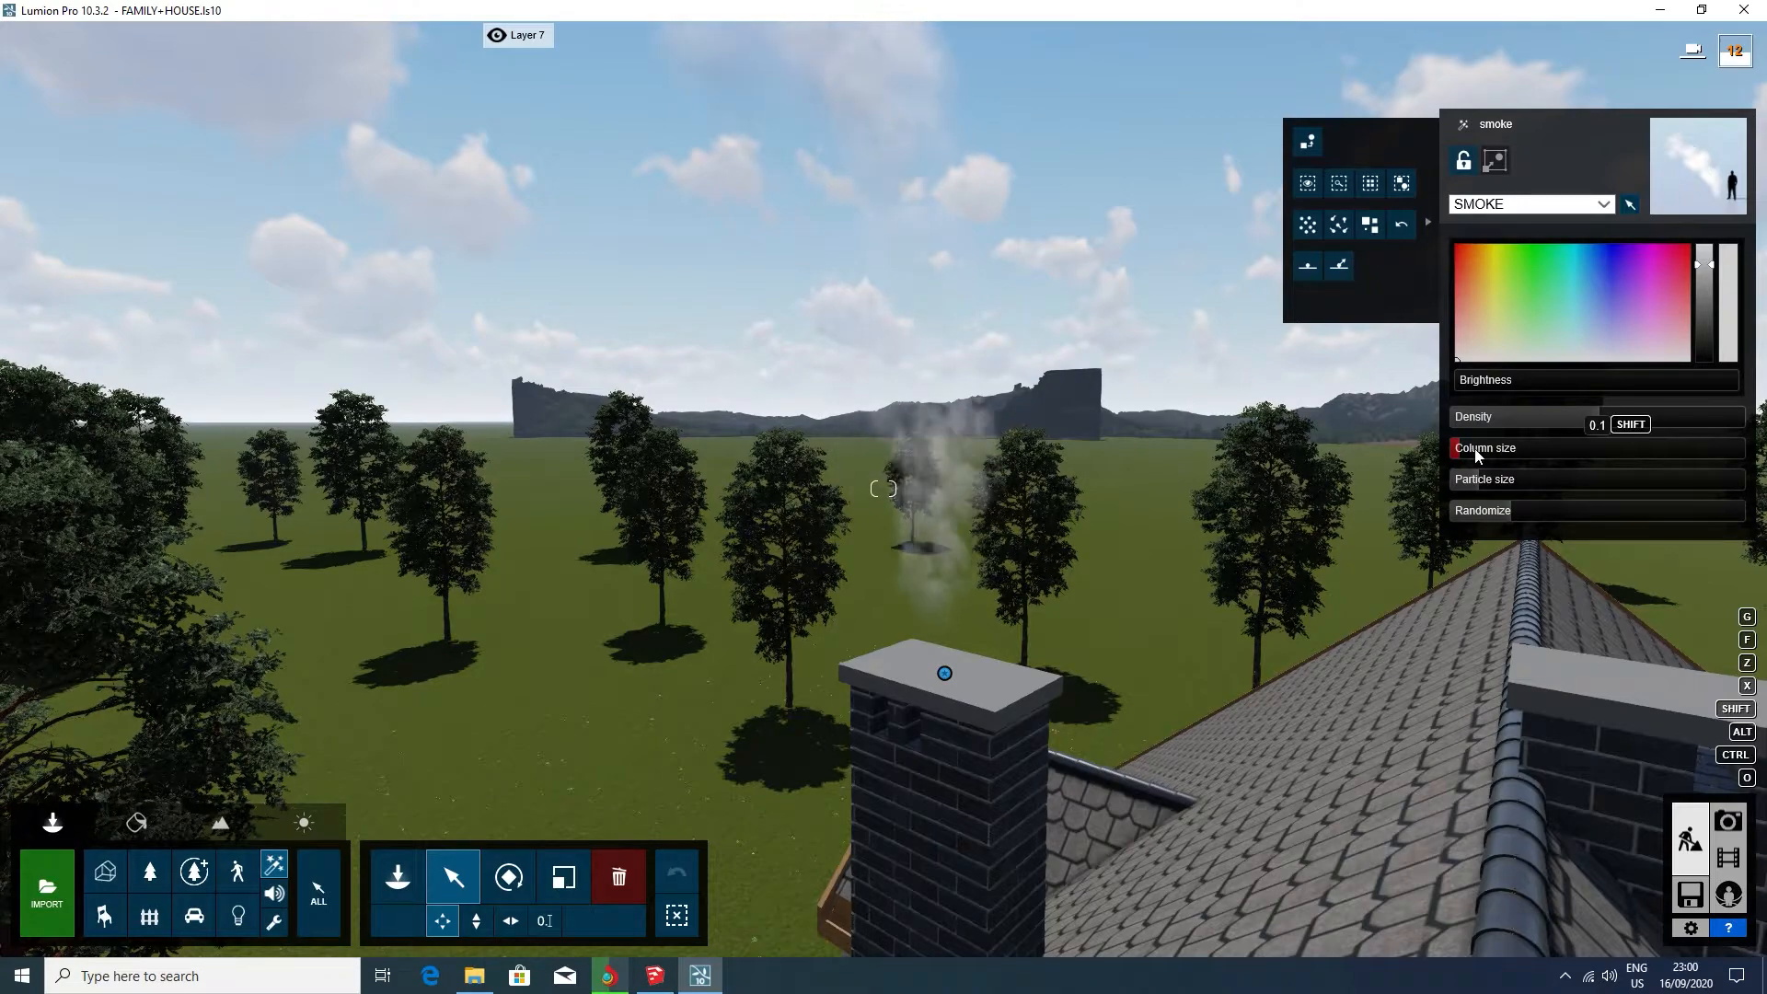
Tune the chimney smoke with more randomization, a particle size of 0.1, a column size of 0.1 and a lower density
left_click_drag(1480, 480, 1579, 507)
right_click_drag(1361, 500, 1285, 519)
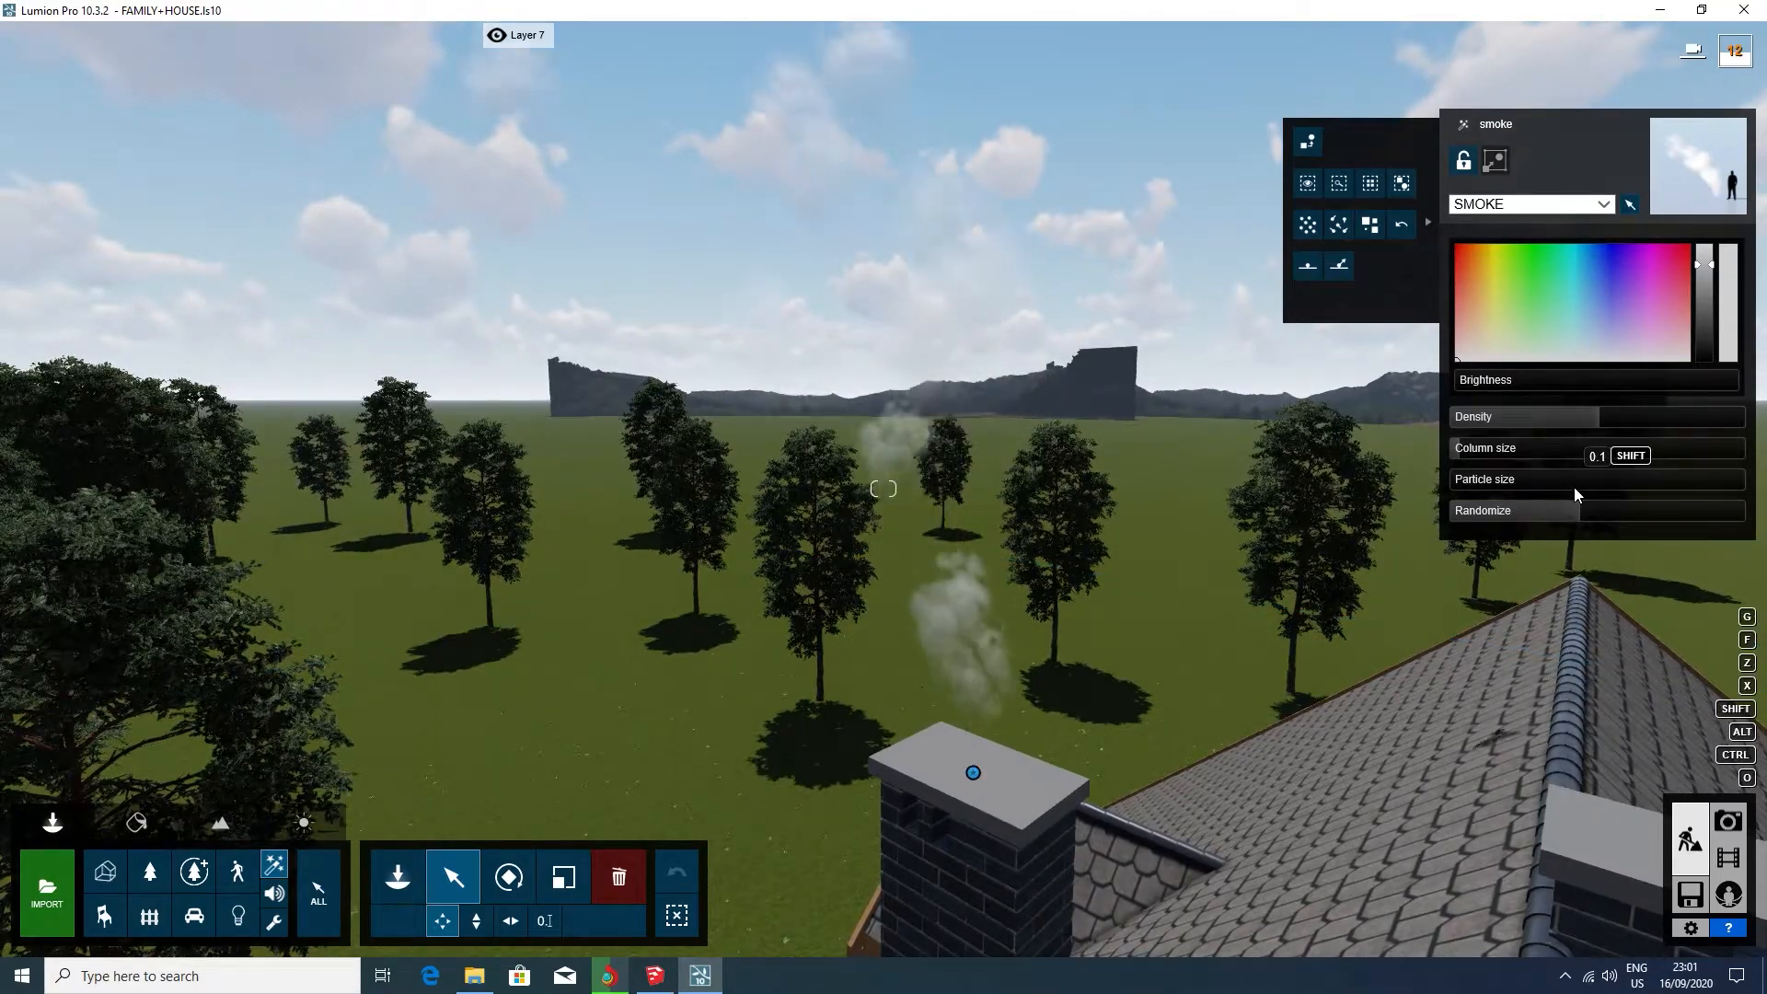
mouse_move(1465, 483)
left_mouse_down()
mouse_move(1548, 482)
mouse_move(1461, 483)
left_mouse_up()
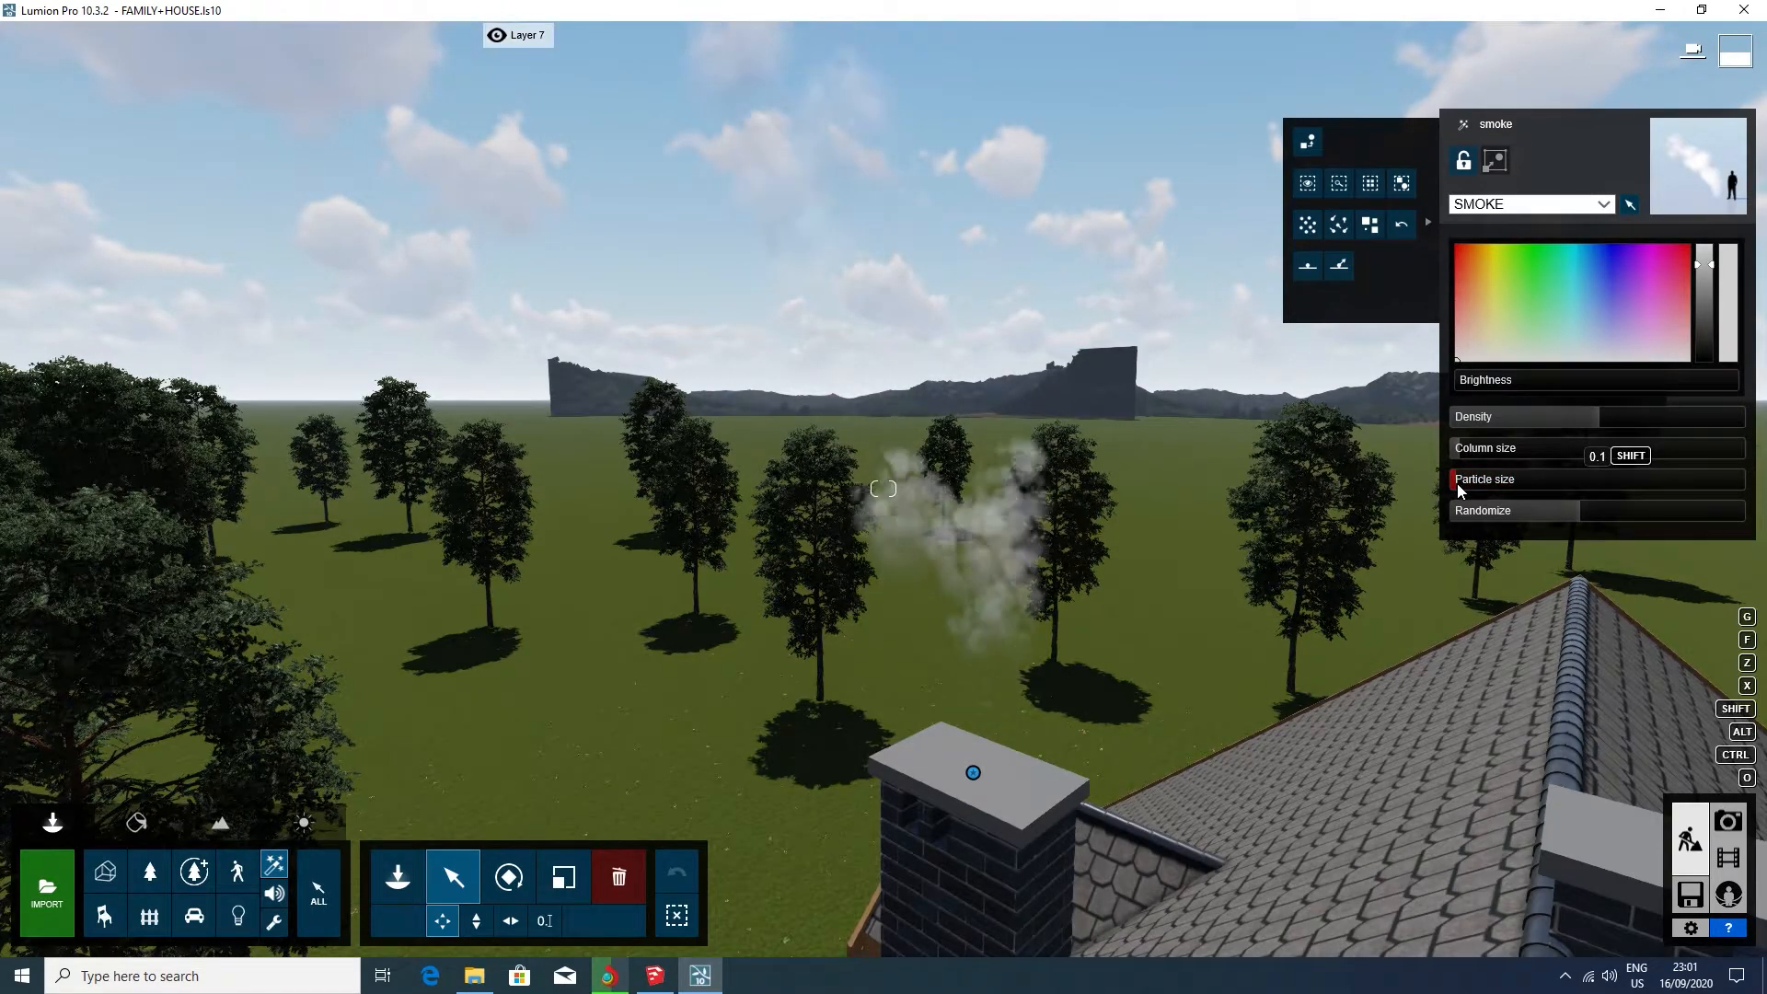
left_click(1475, 450)
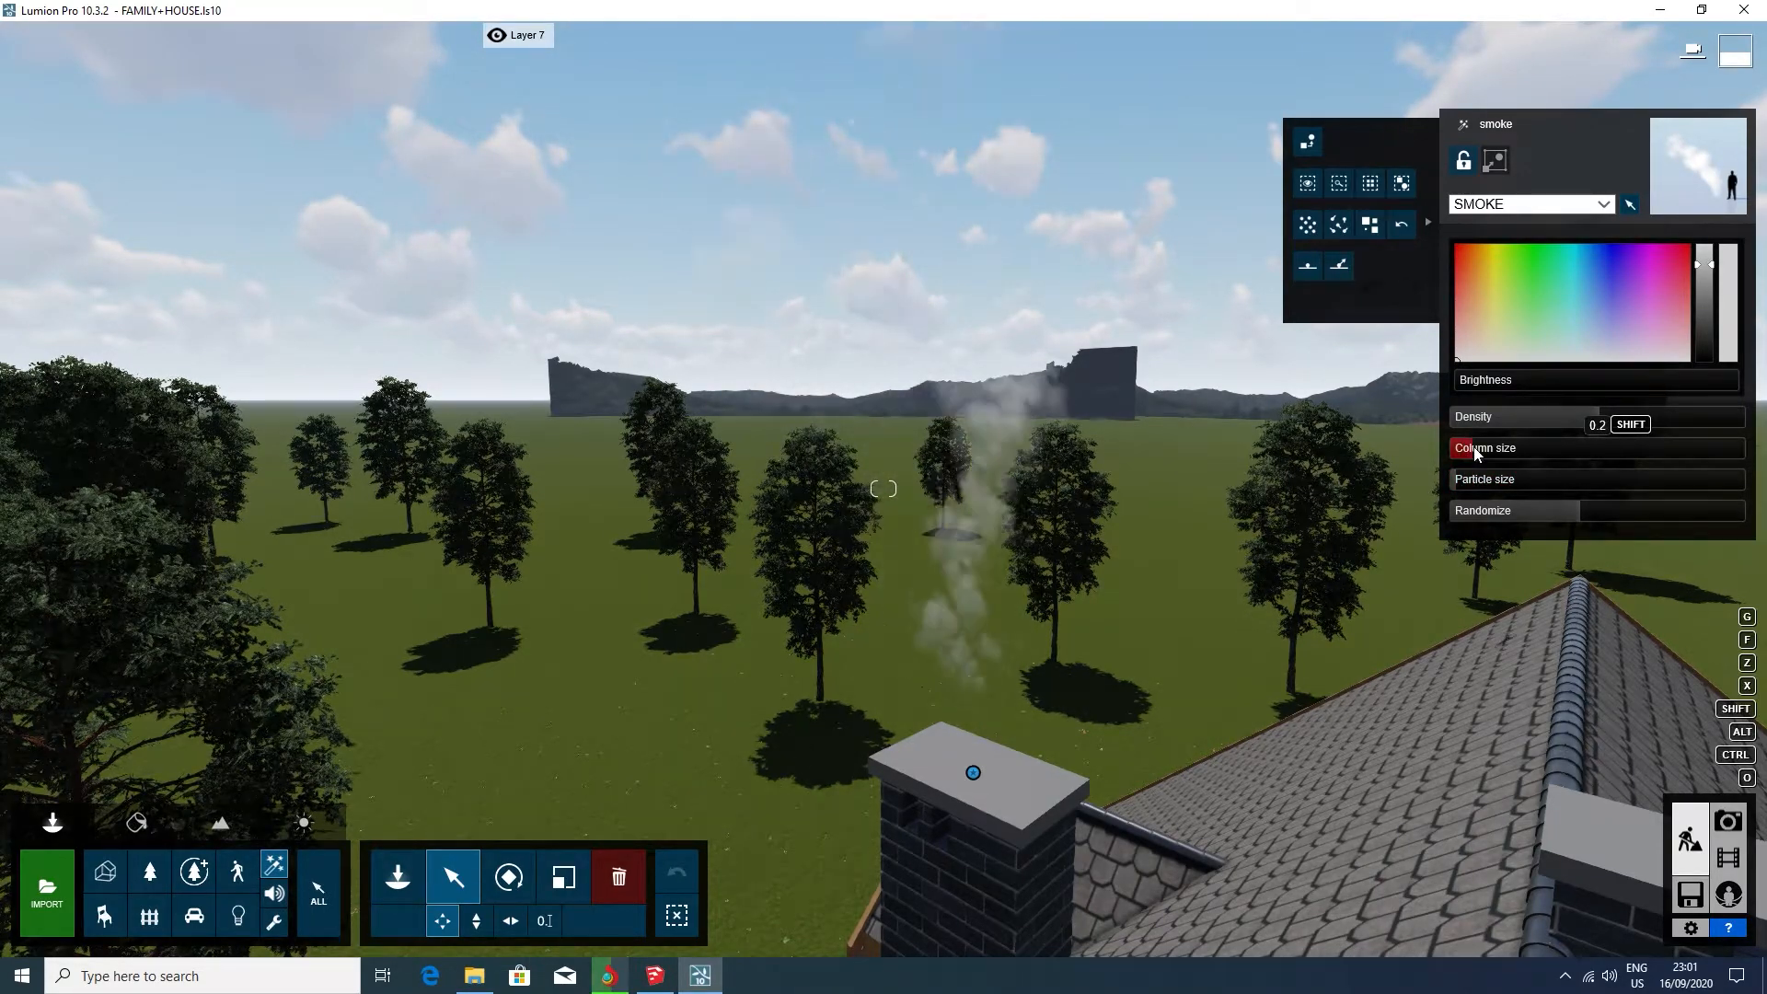
left_click_drag(1474, 447, 1460, 450)
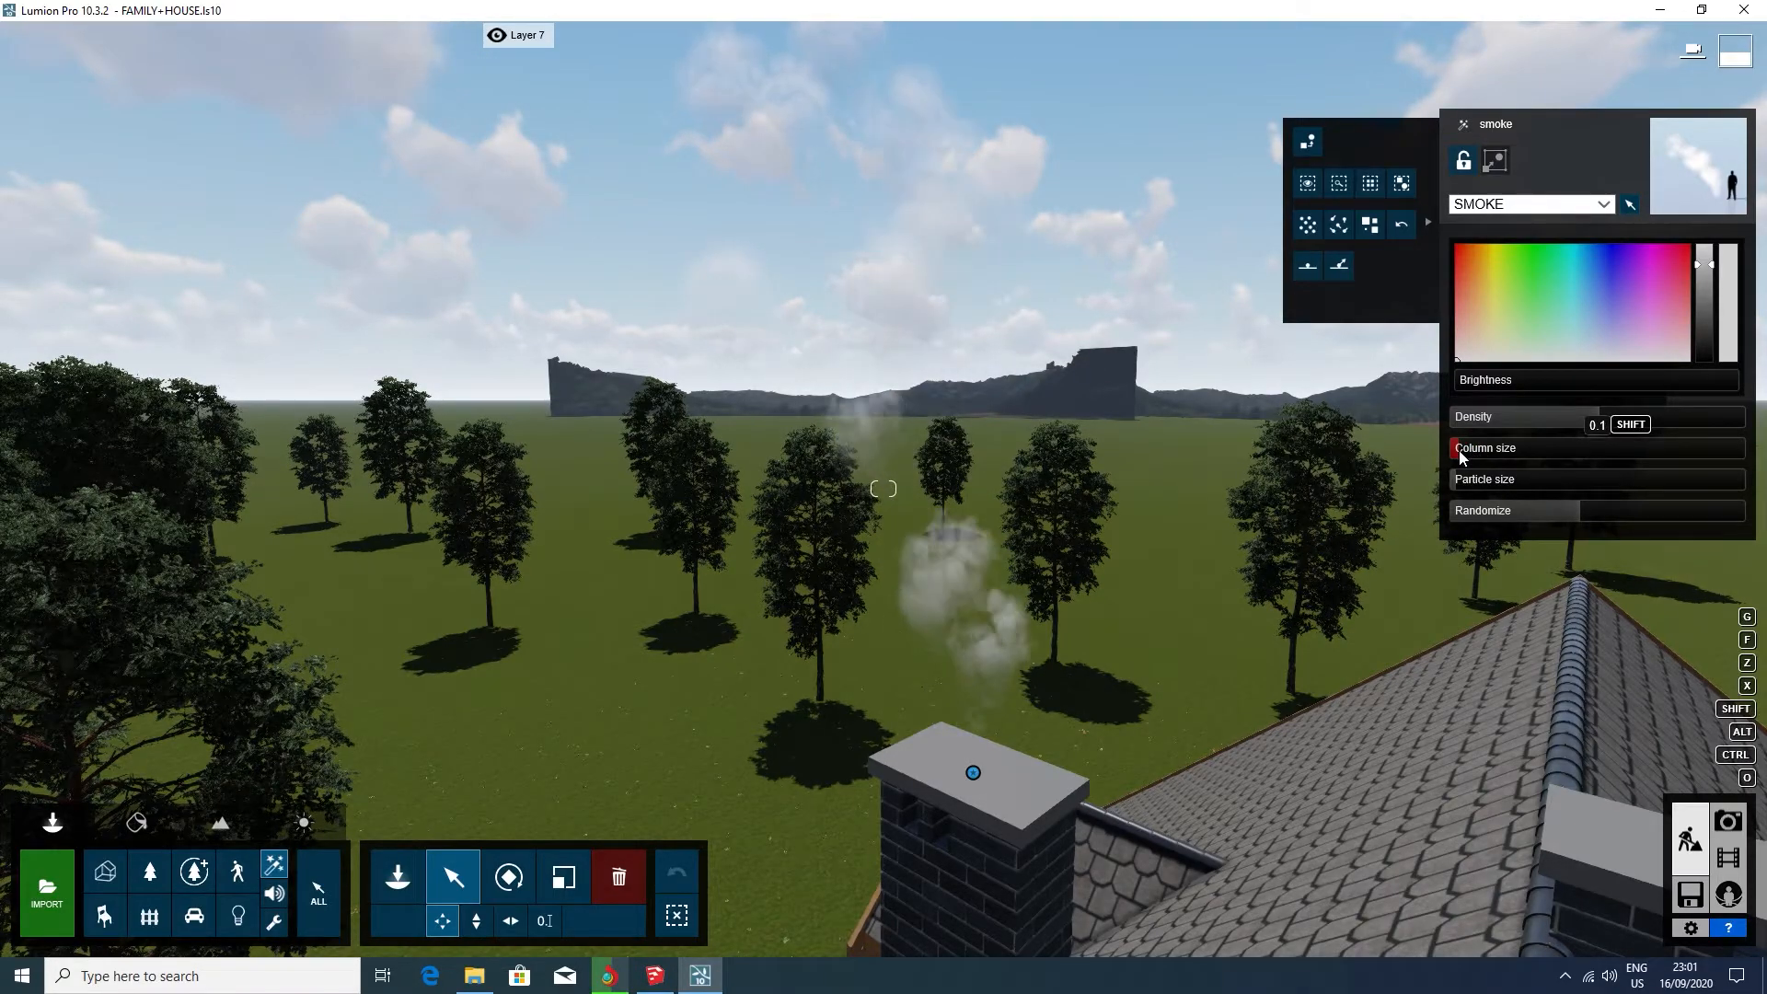
left_click(1596, 421)
left_click_drag(1596, 421, 1504, 420)
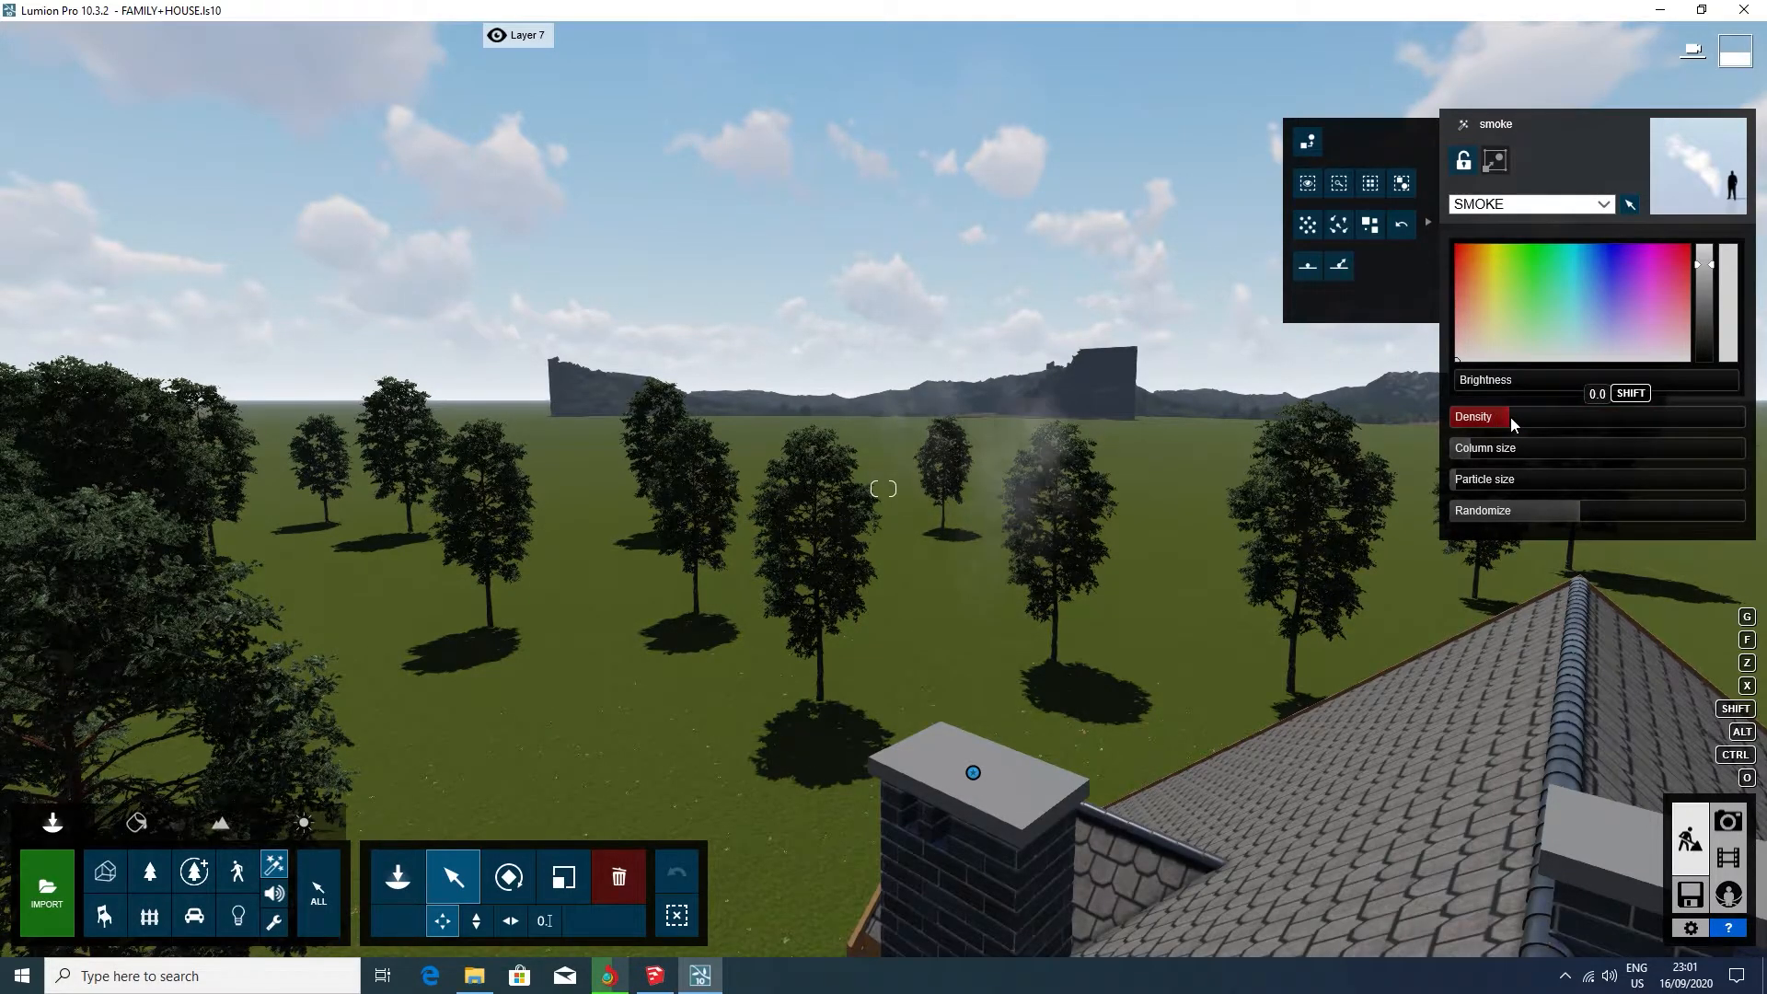
Restore the photo 1 view in Photo mode and update its preview with the Reflection effect enabled
left_click(1727, 824)
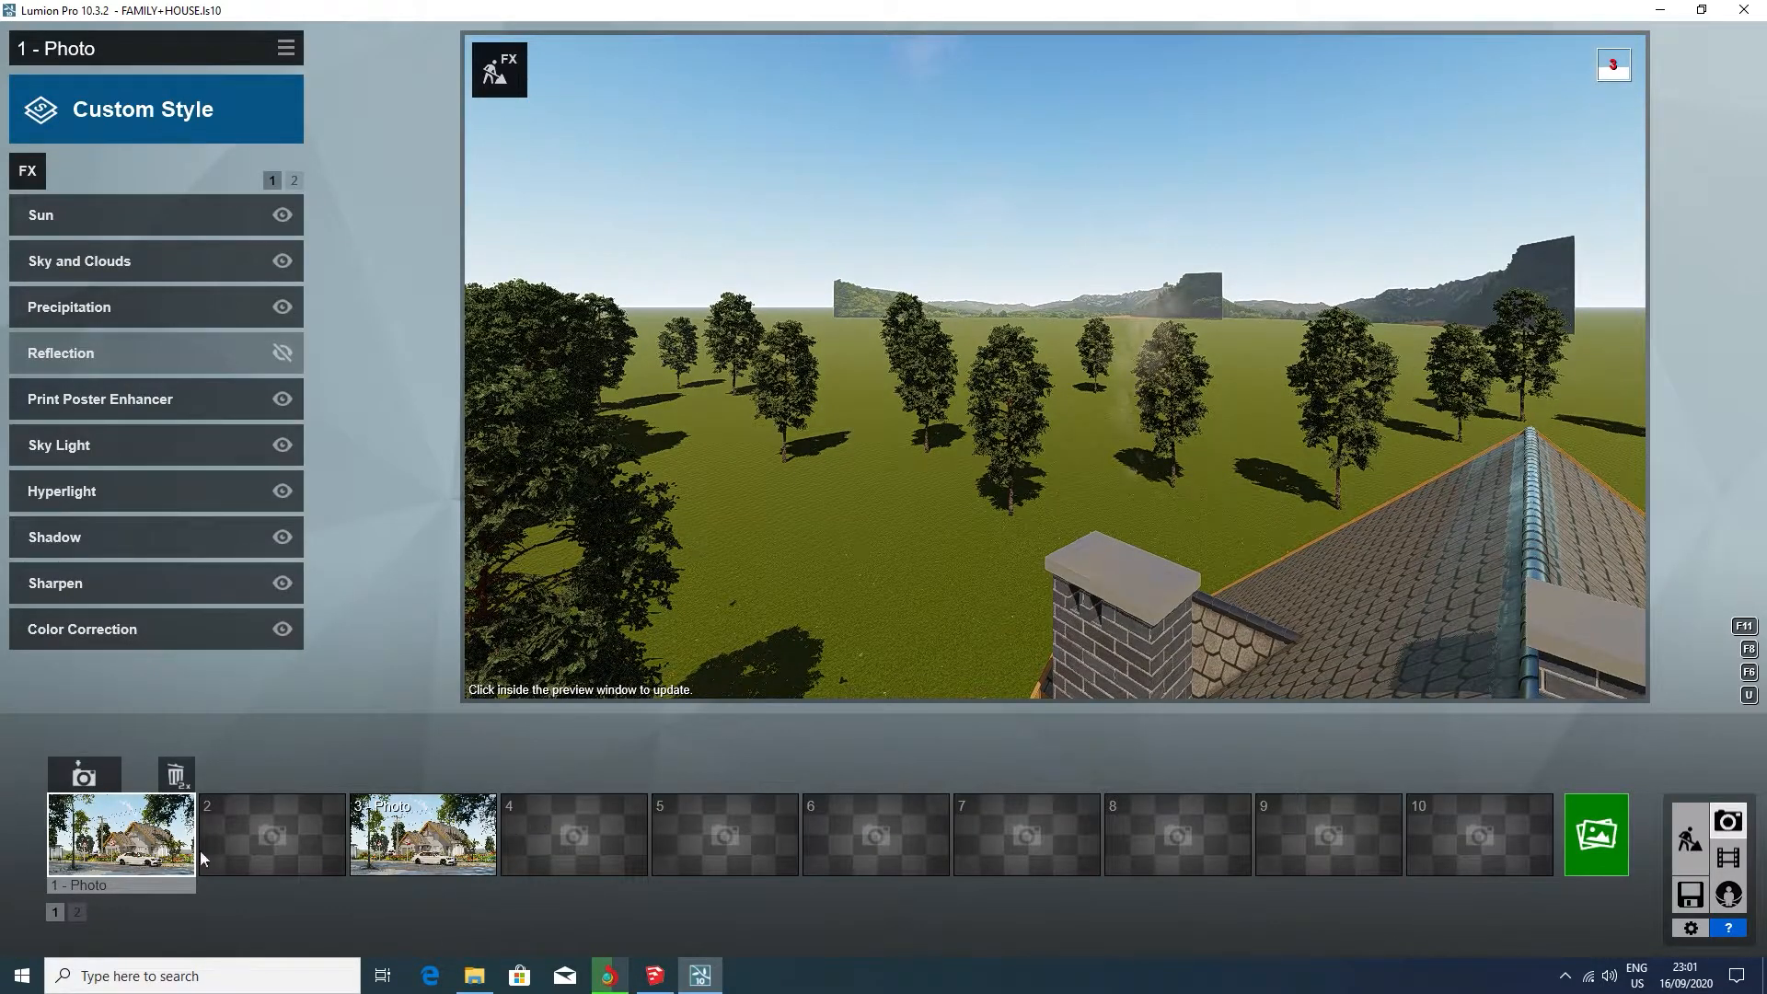
left_click(134, 858)
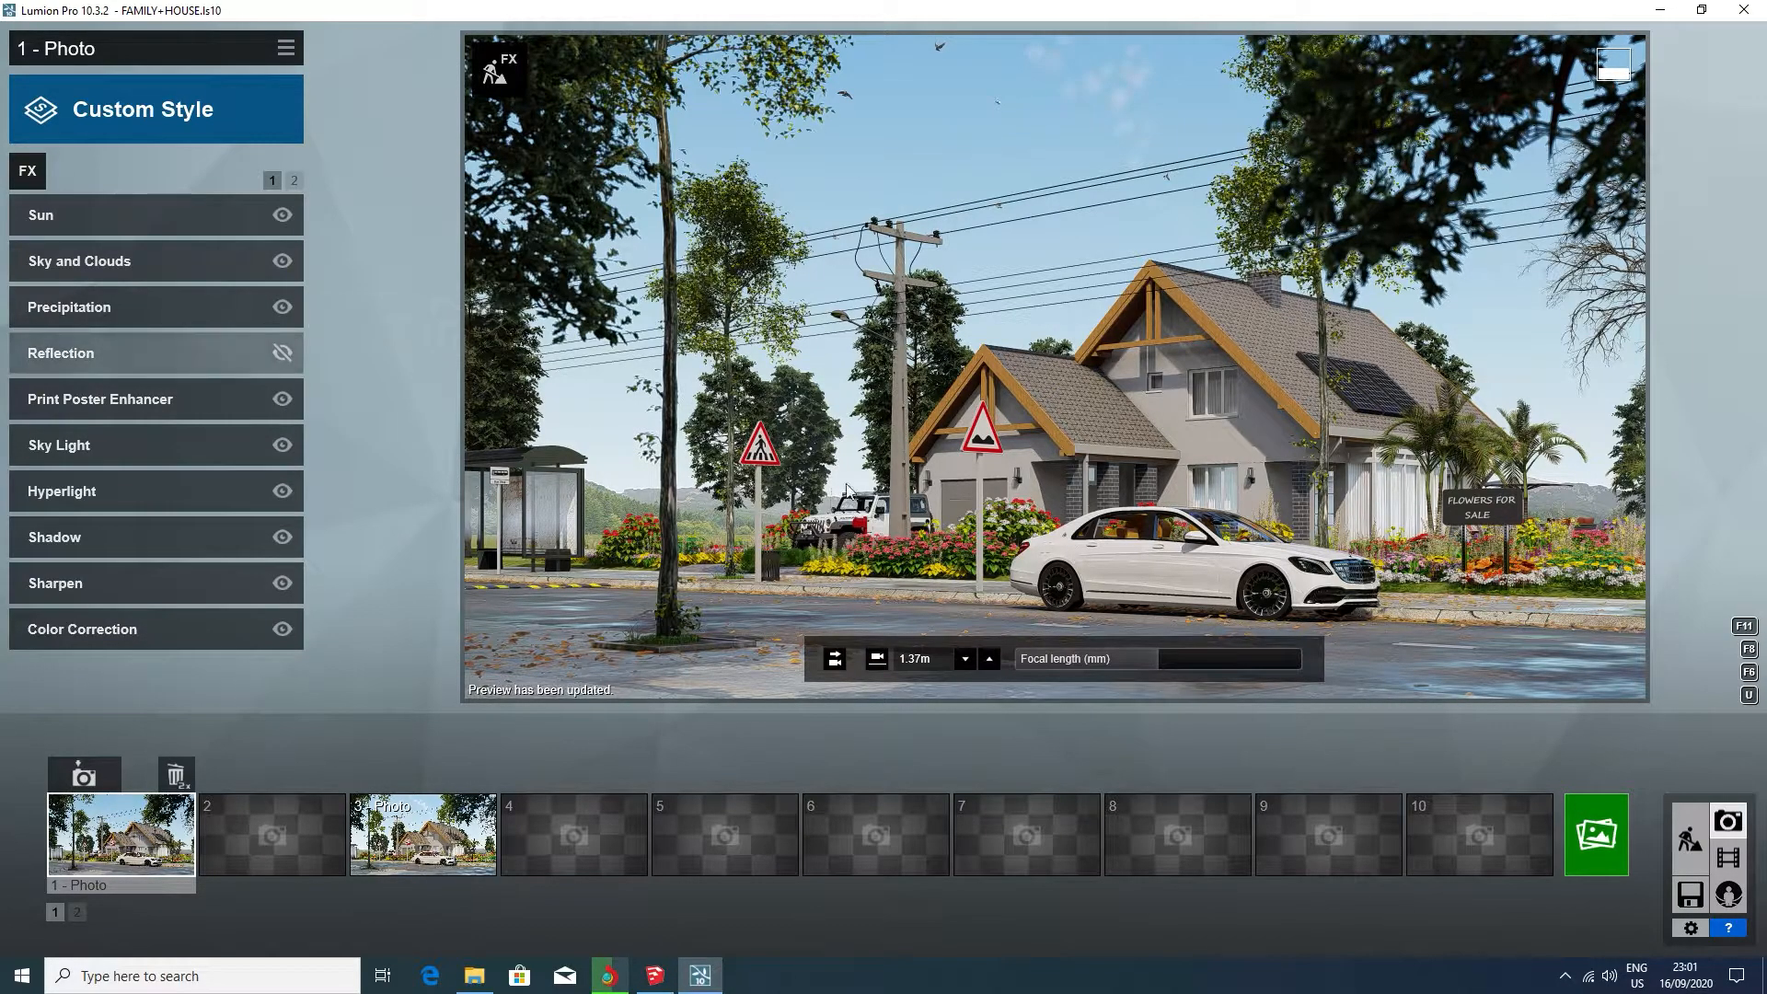
left_click(283, 355)
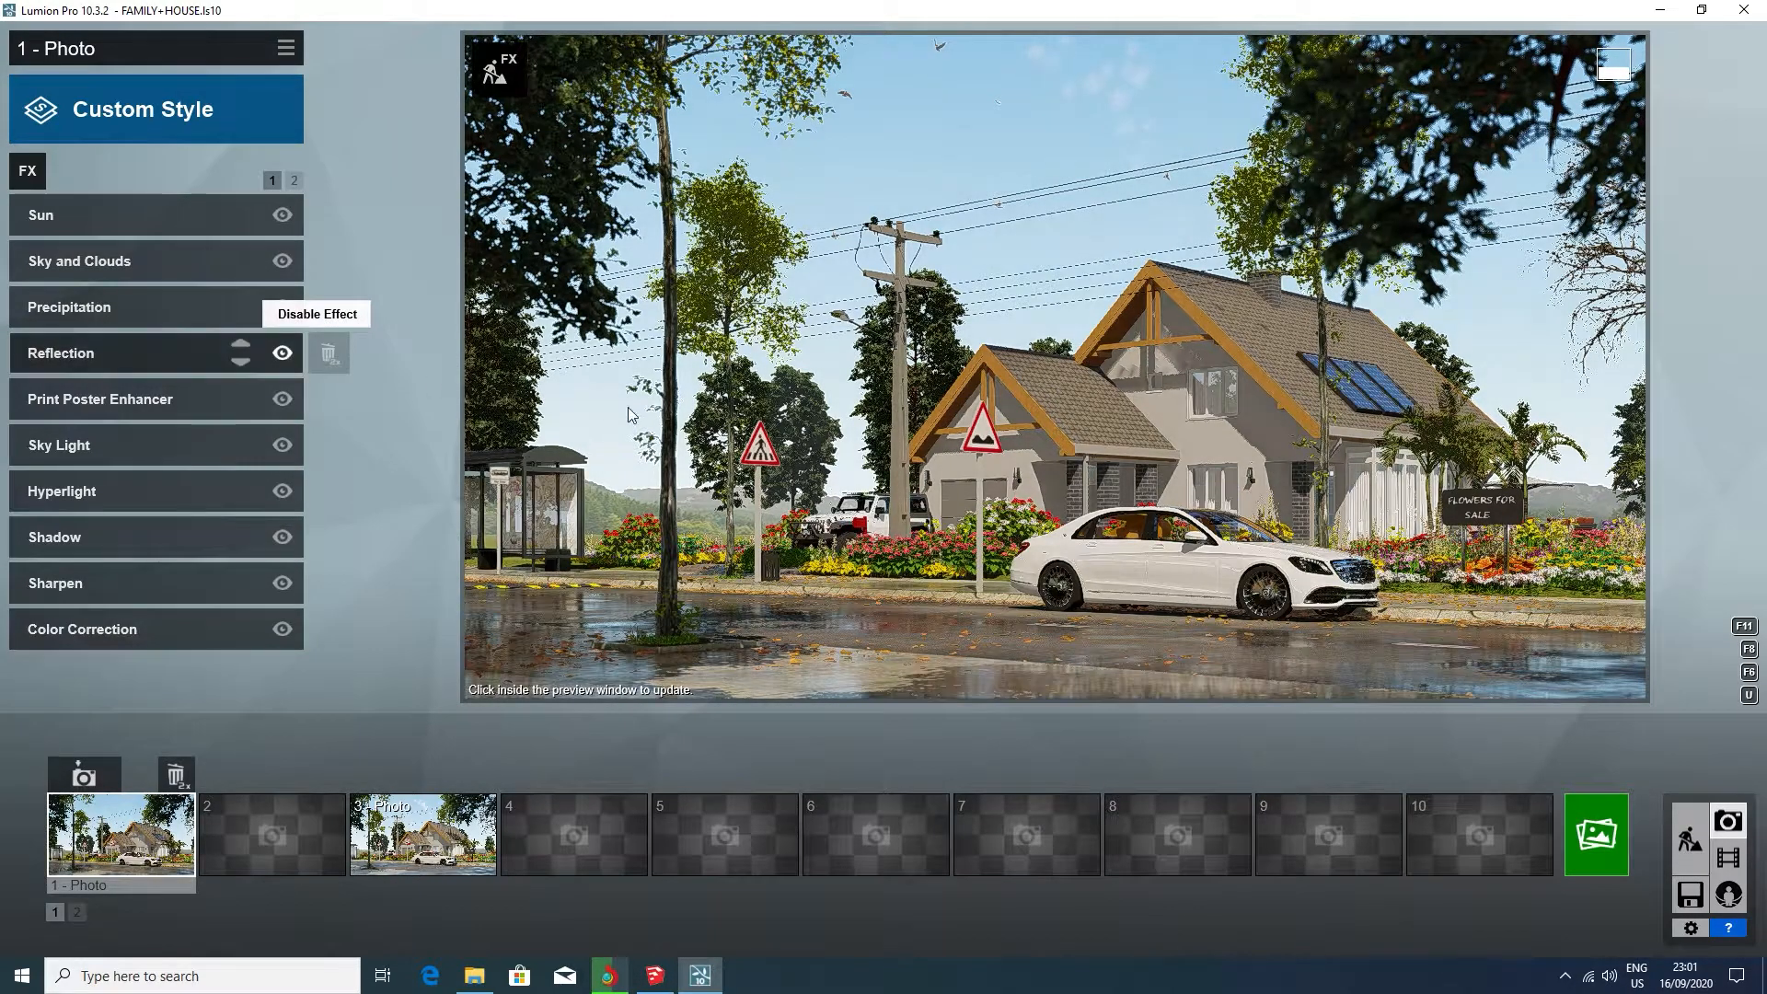
left_click(585, 454)
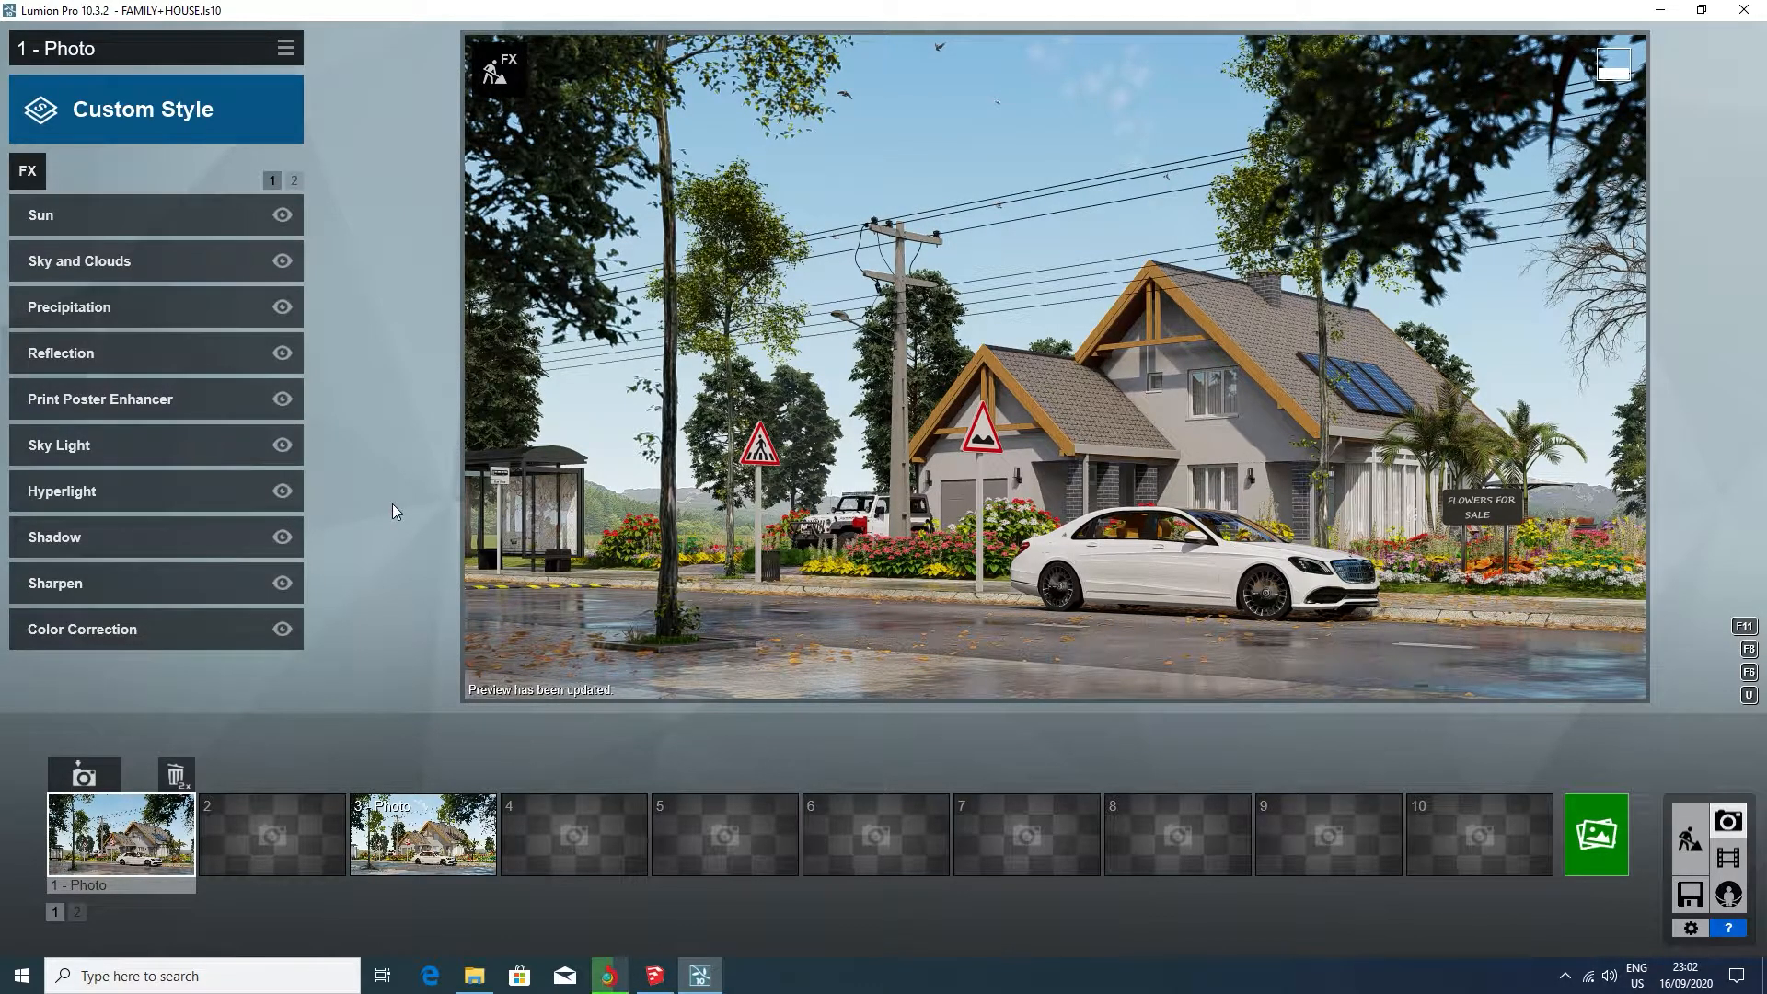
Examine the render sizes and additional output options offered for the current shot
left_click(1600, 836)
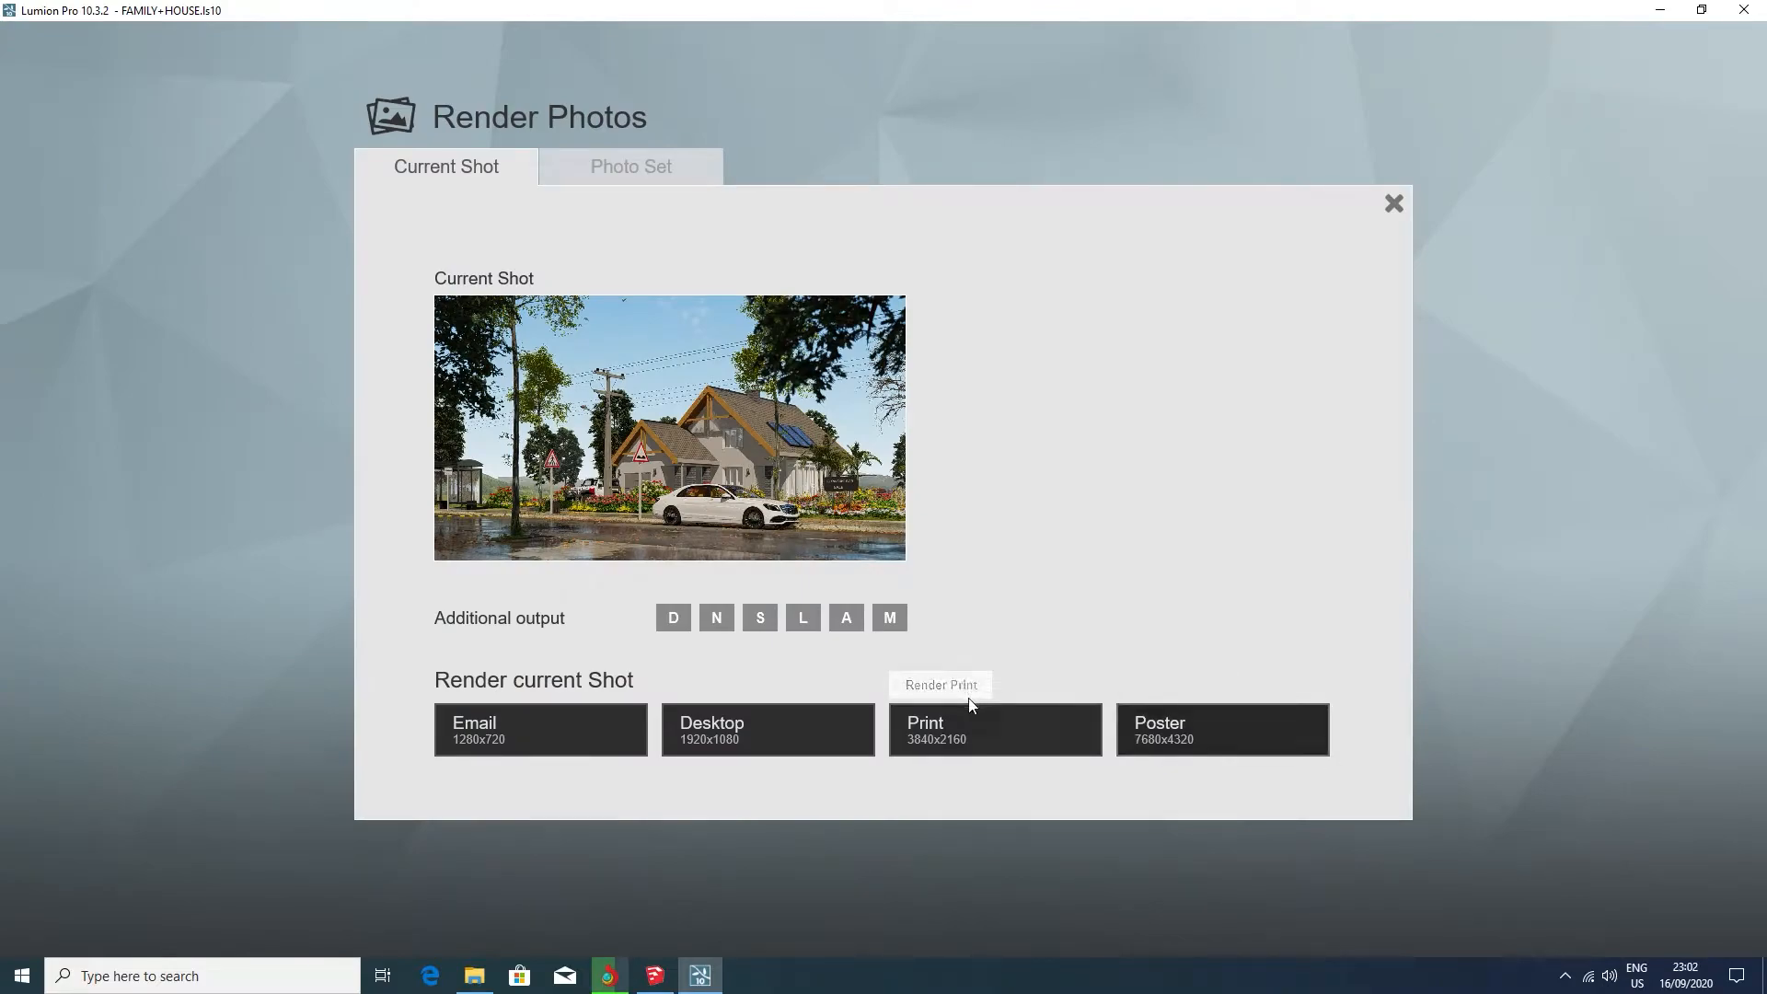
left_click(719, 614)
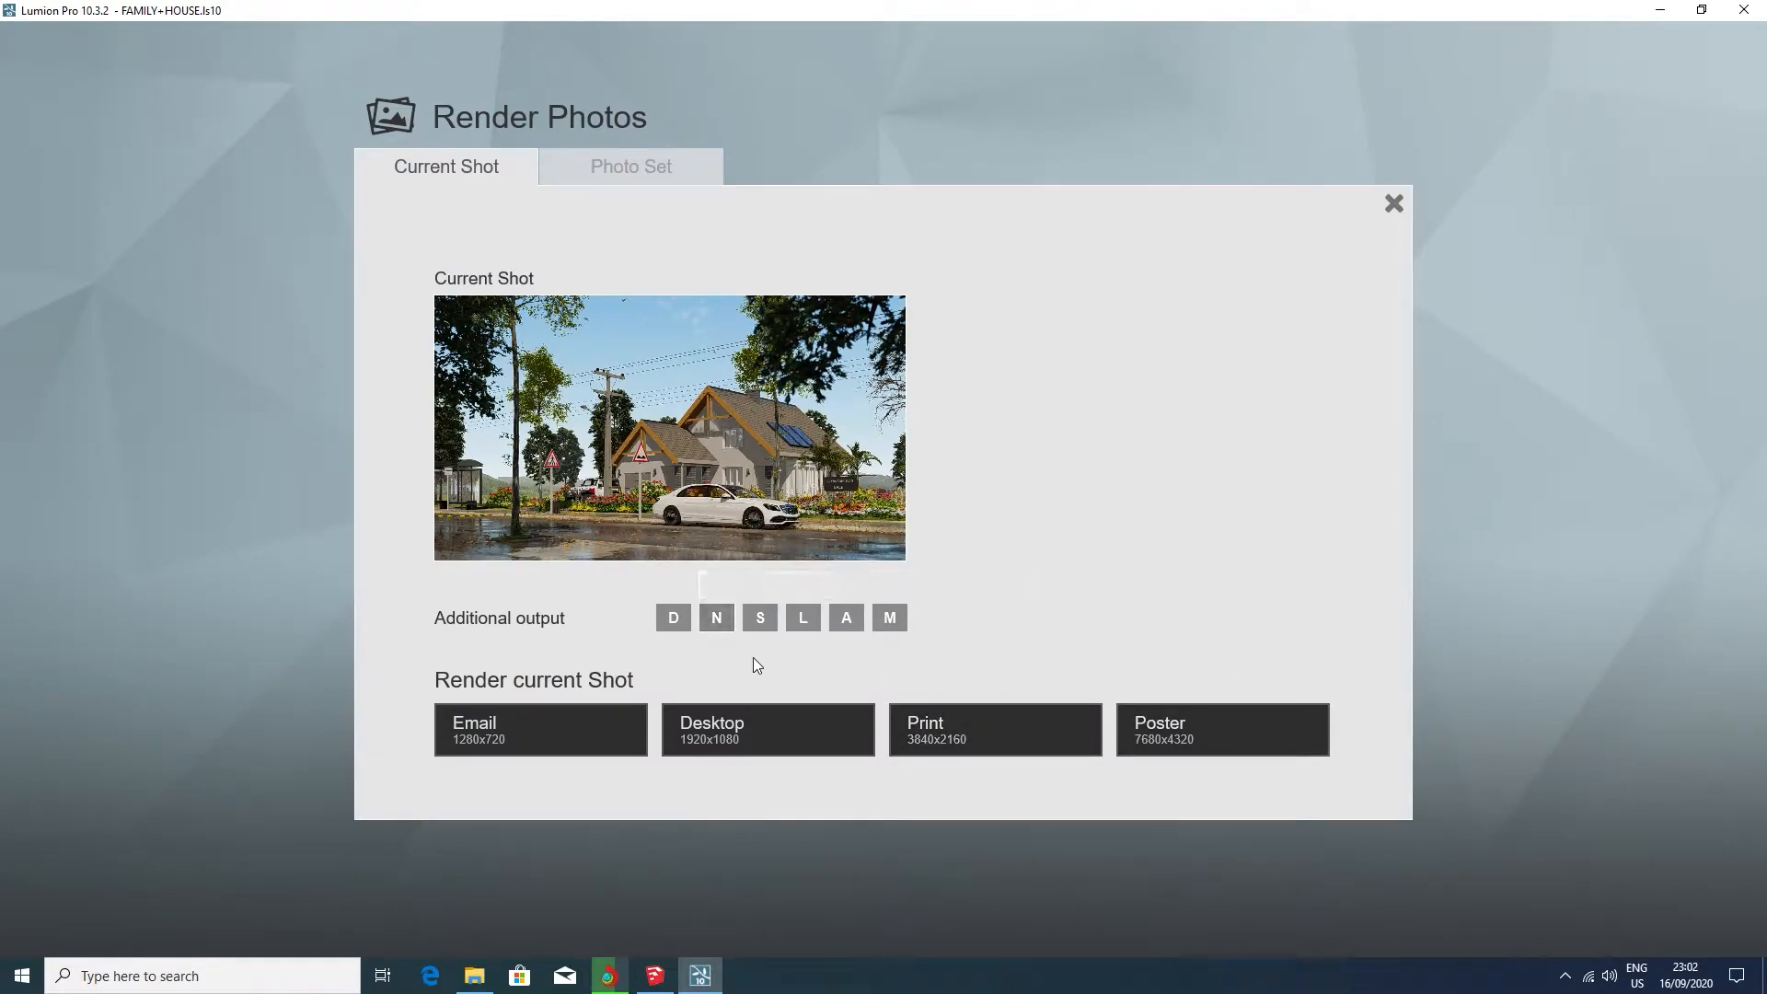
left_click(1393, 203)
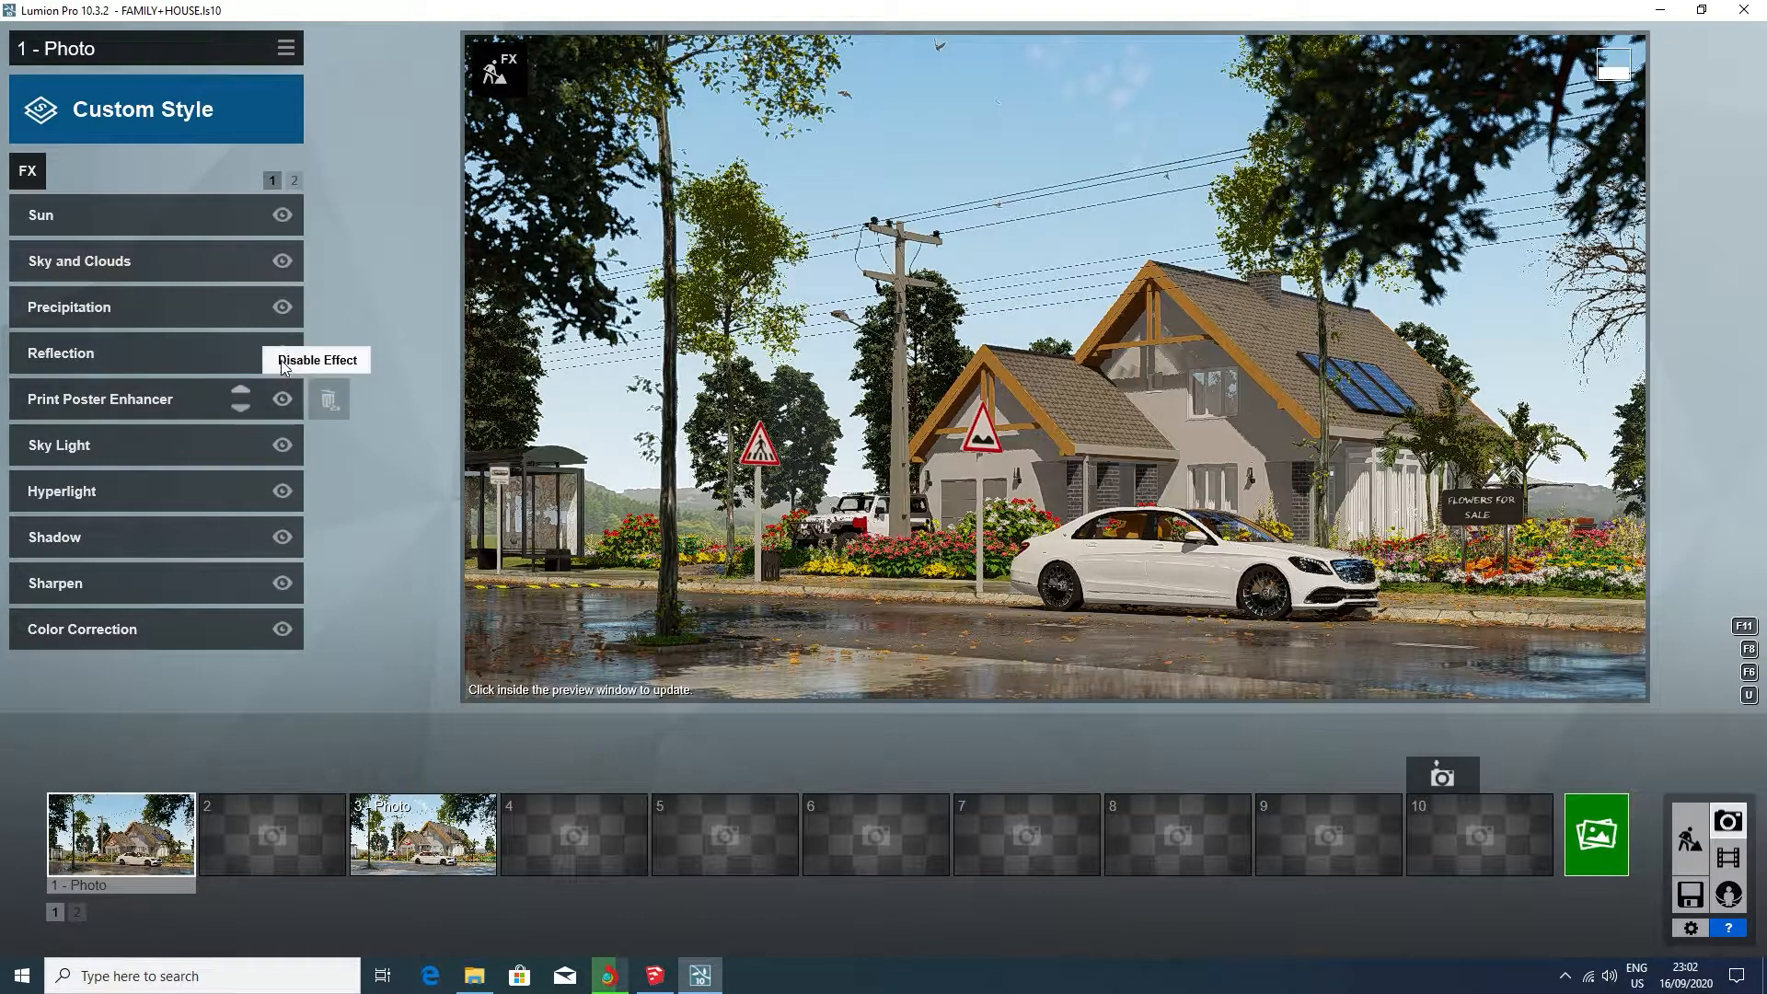
Review both pages of photo effects and the Print Poster Enhancer settings, toggling Reflection off and back on
left_click(284, 354)
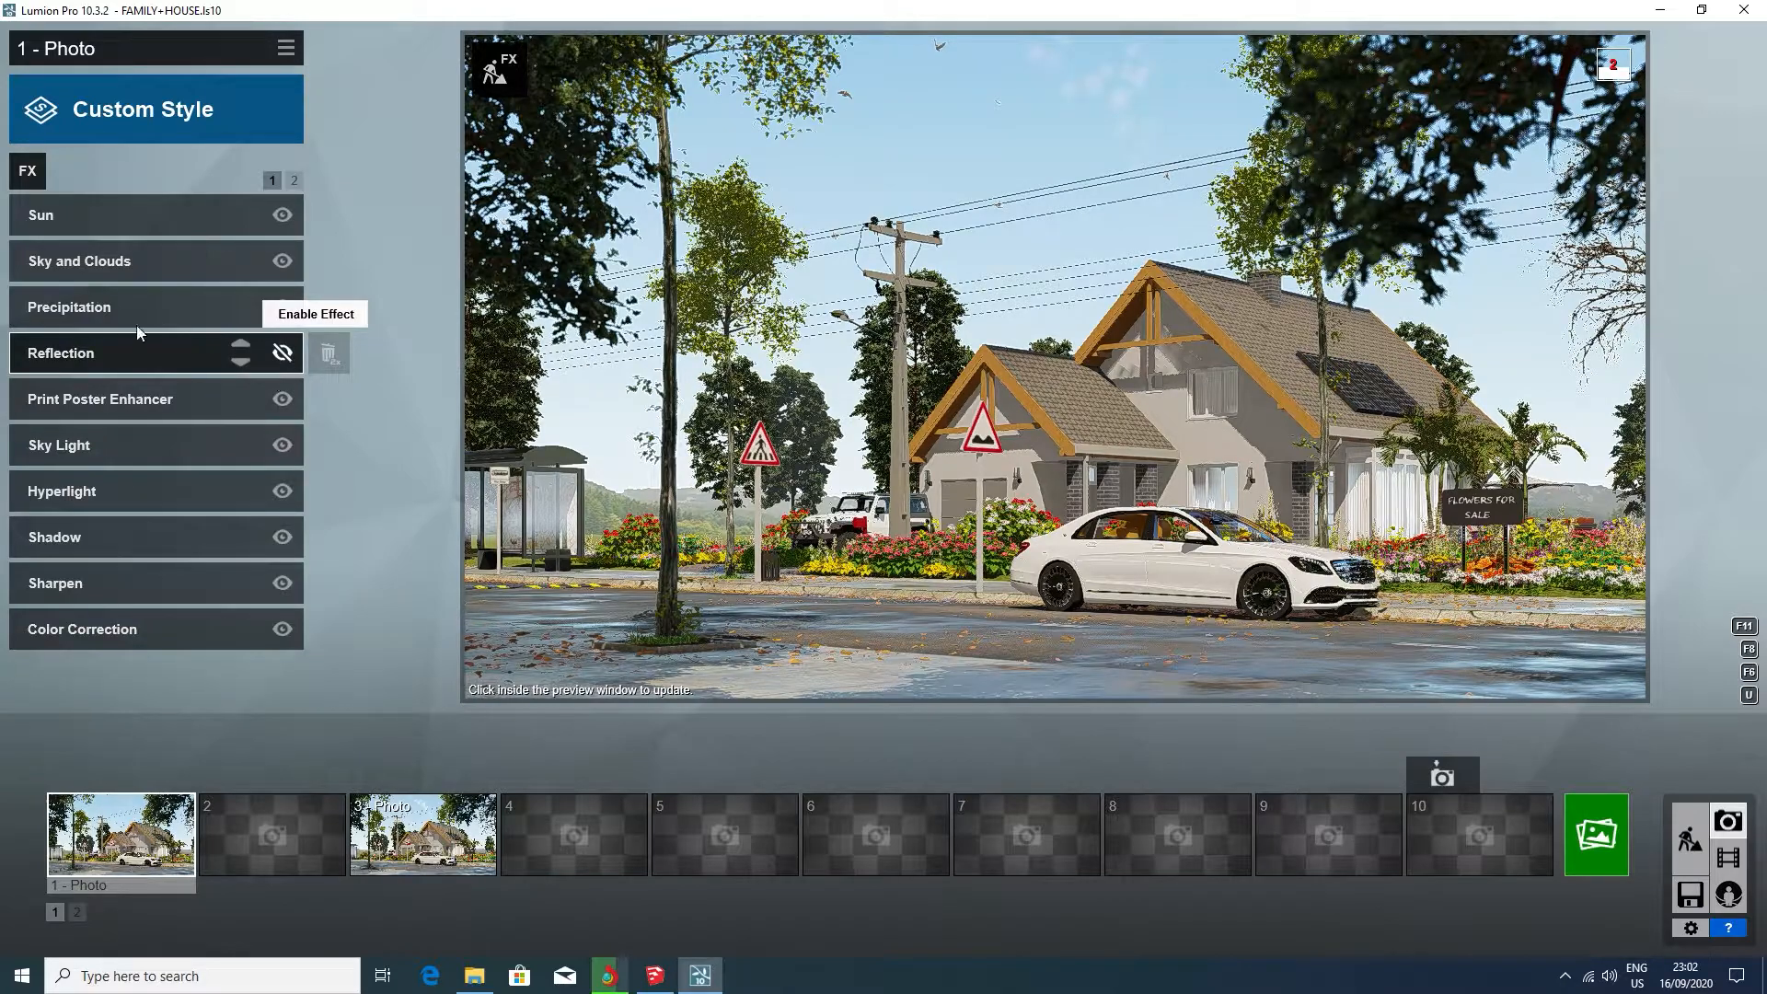
left_click(293, 180)
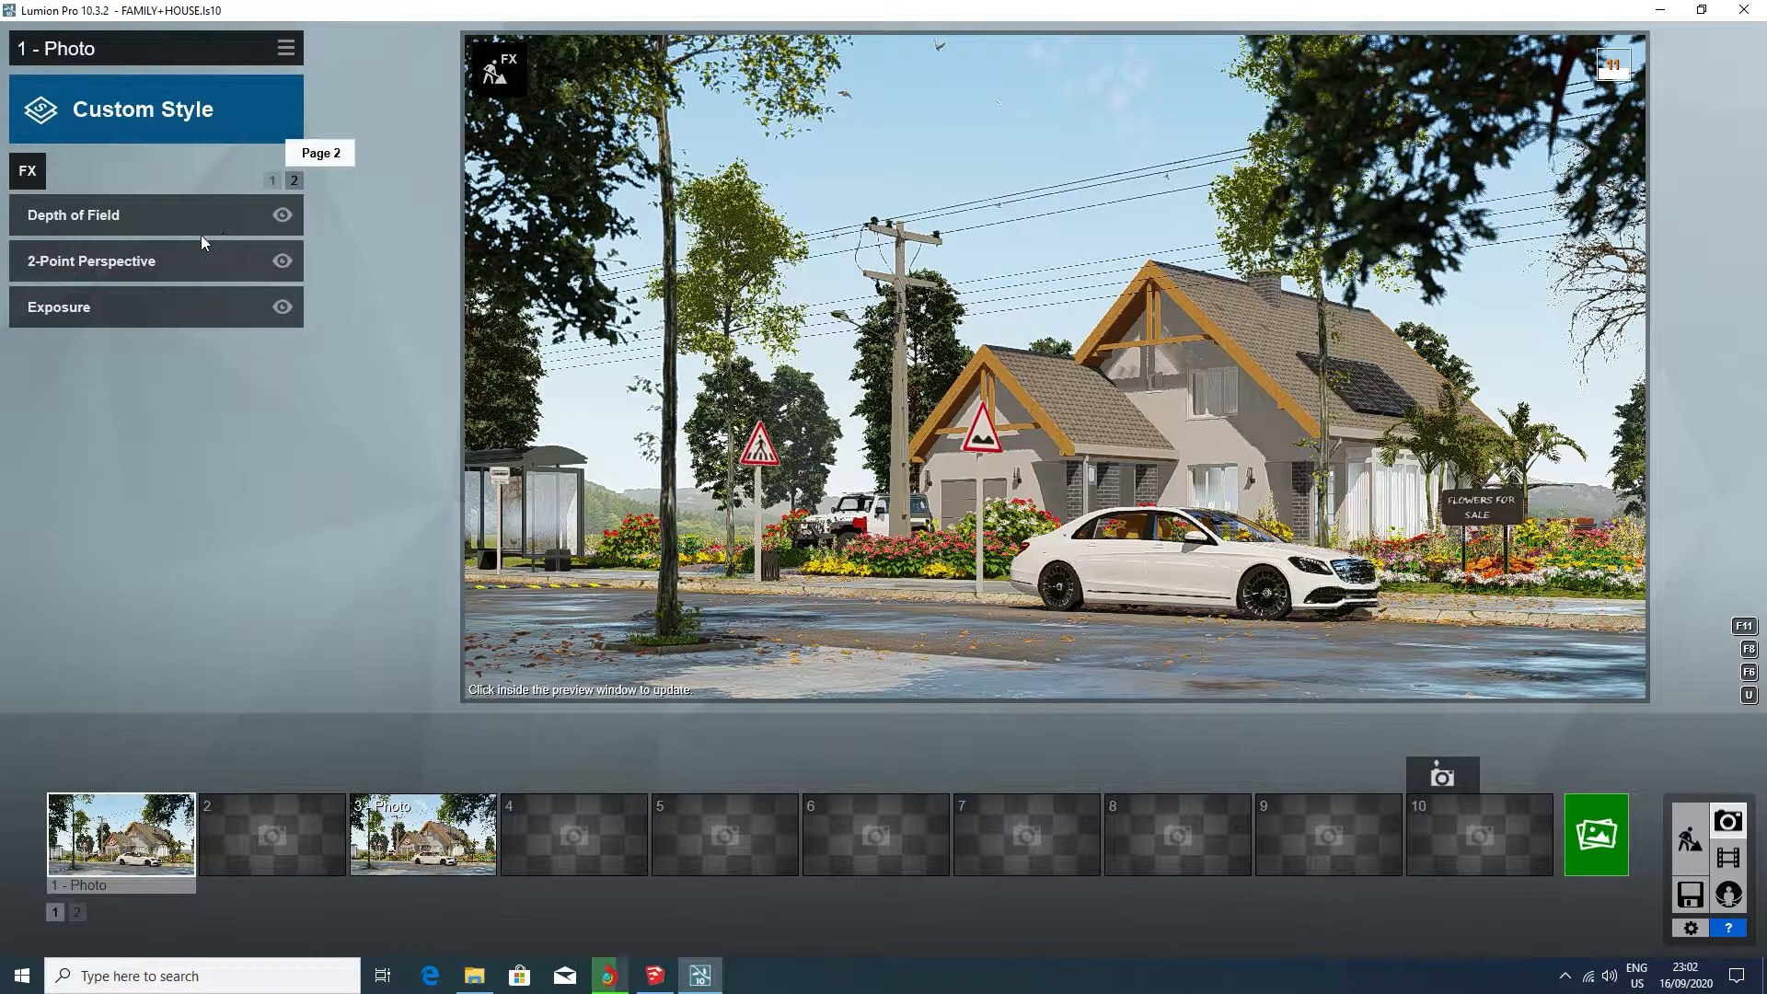
left_click(271, 180)
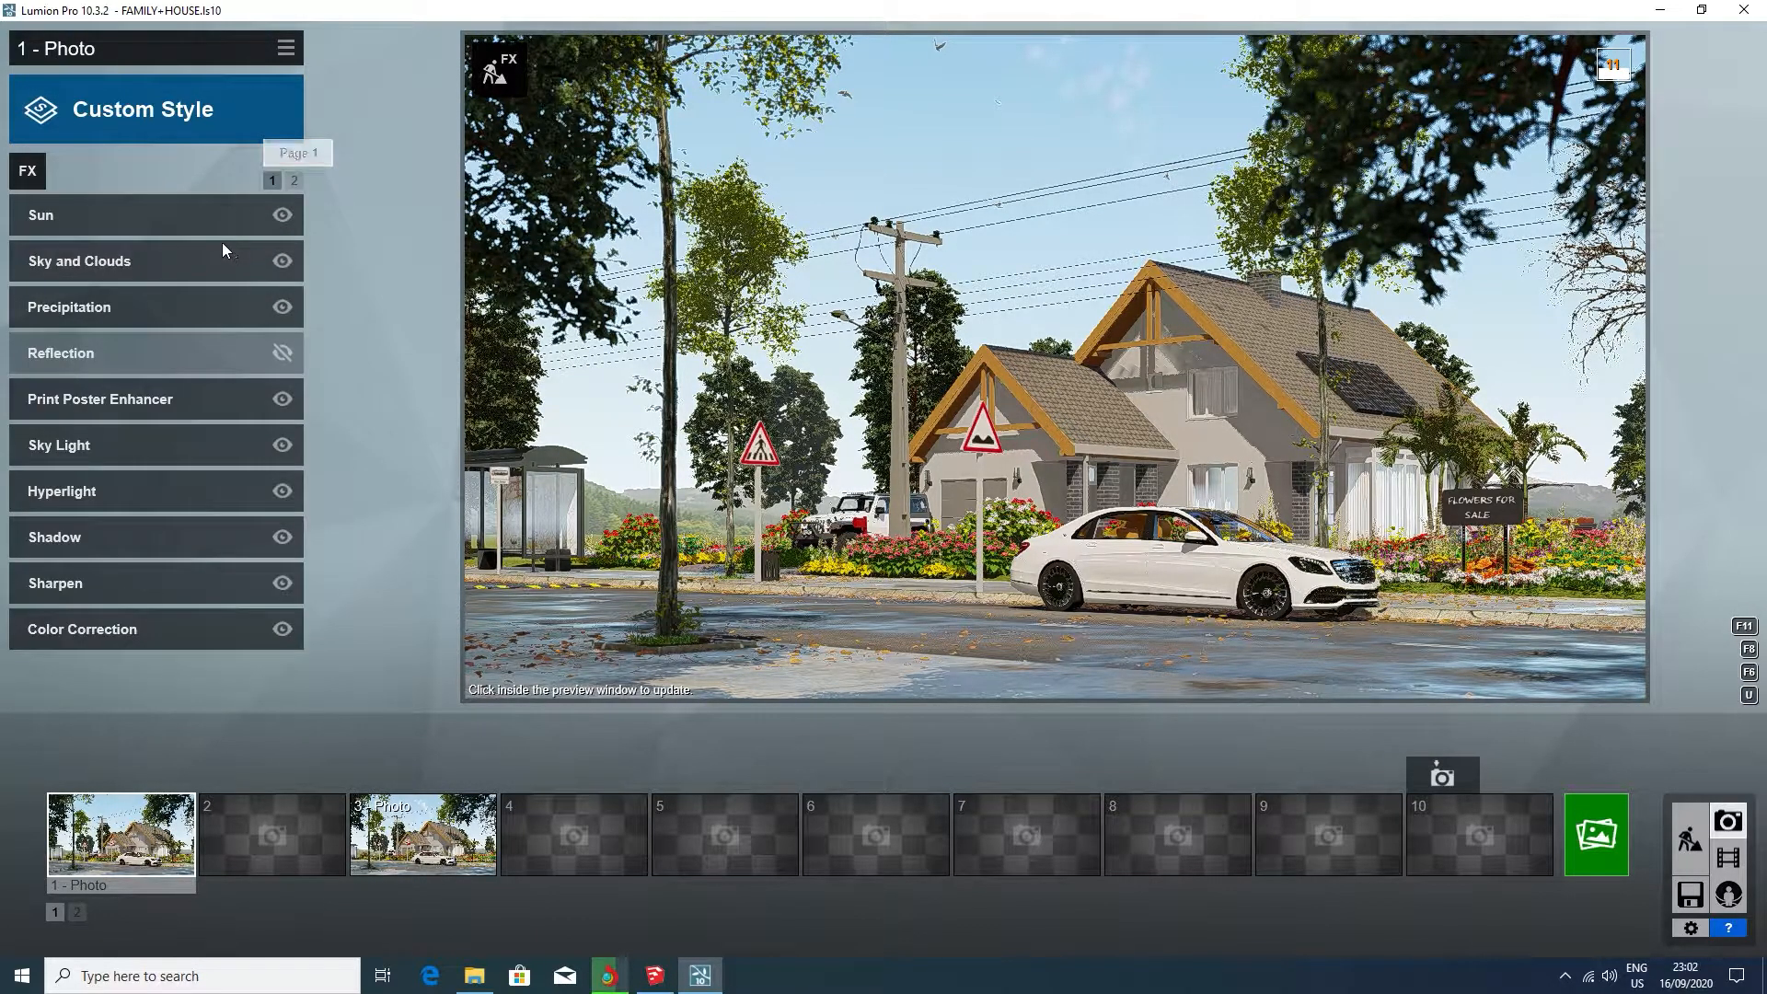
left_click(169, 407)
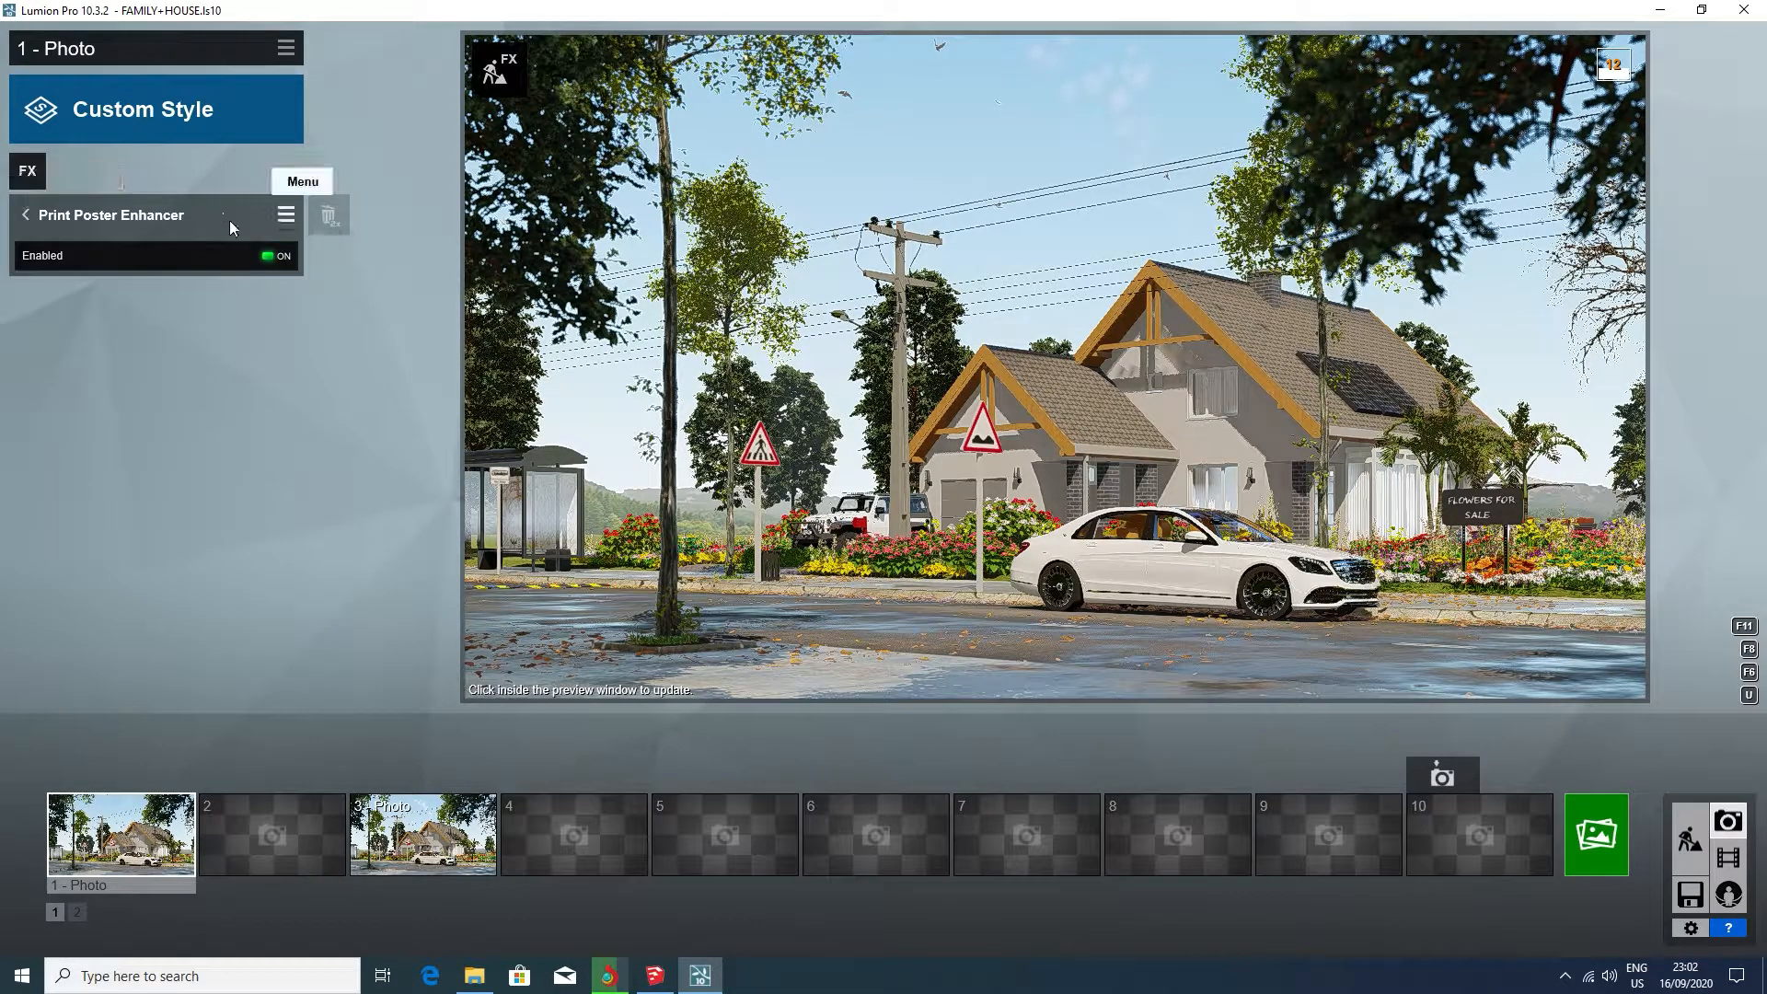
left_click(25, 221)
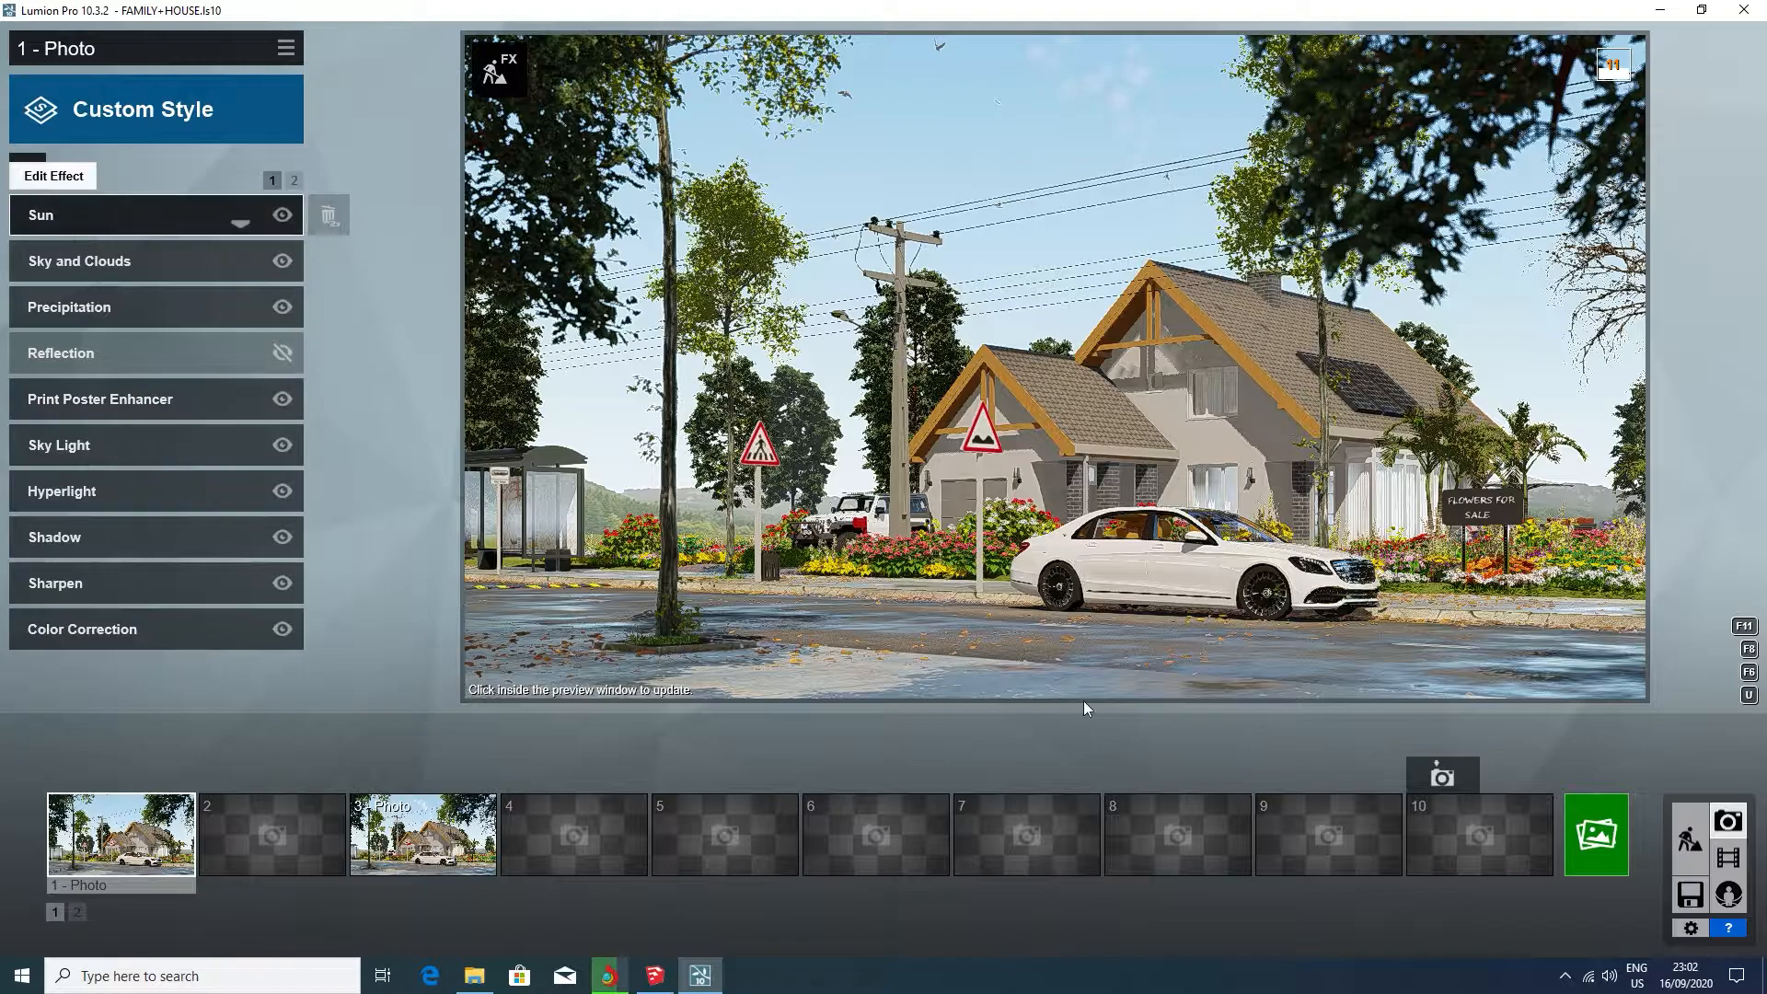
left_click(282, 353)
left_click(282, 352)
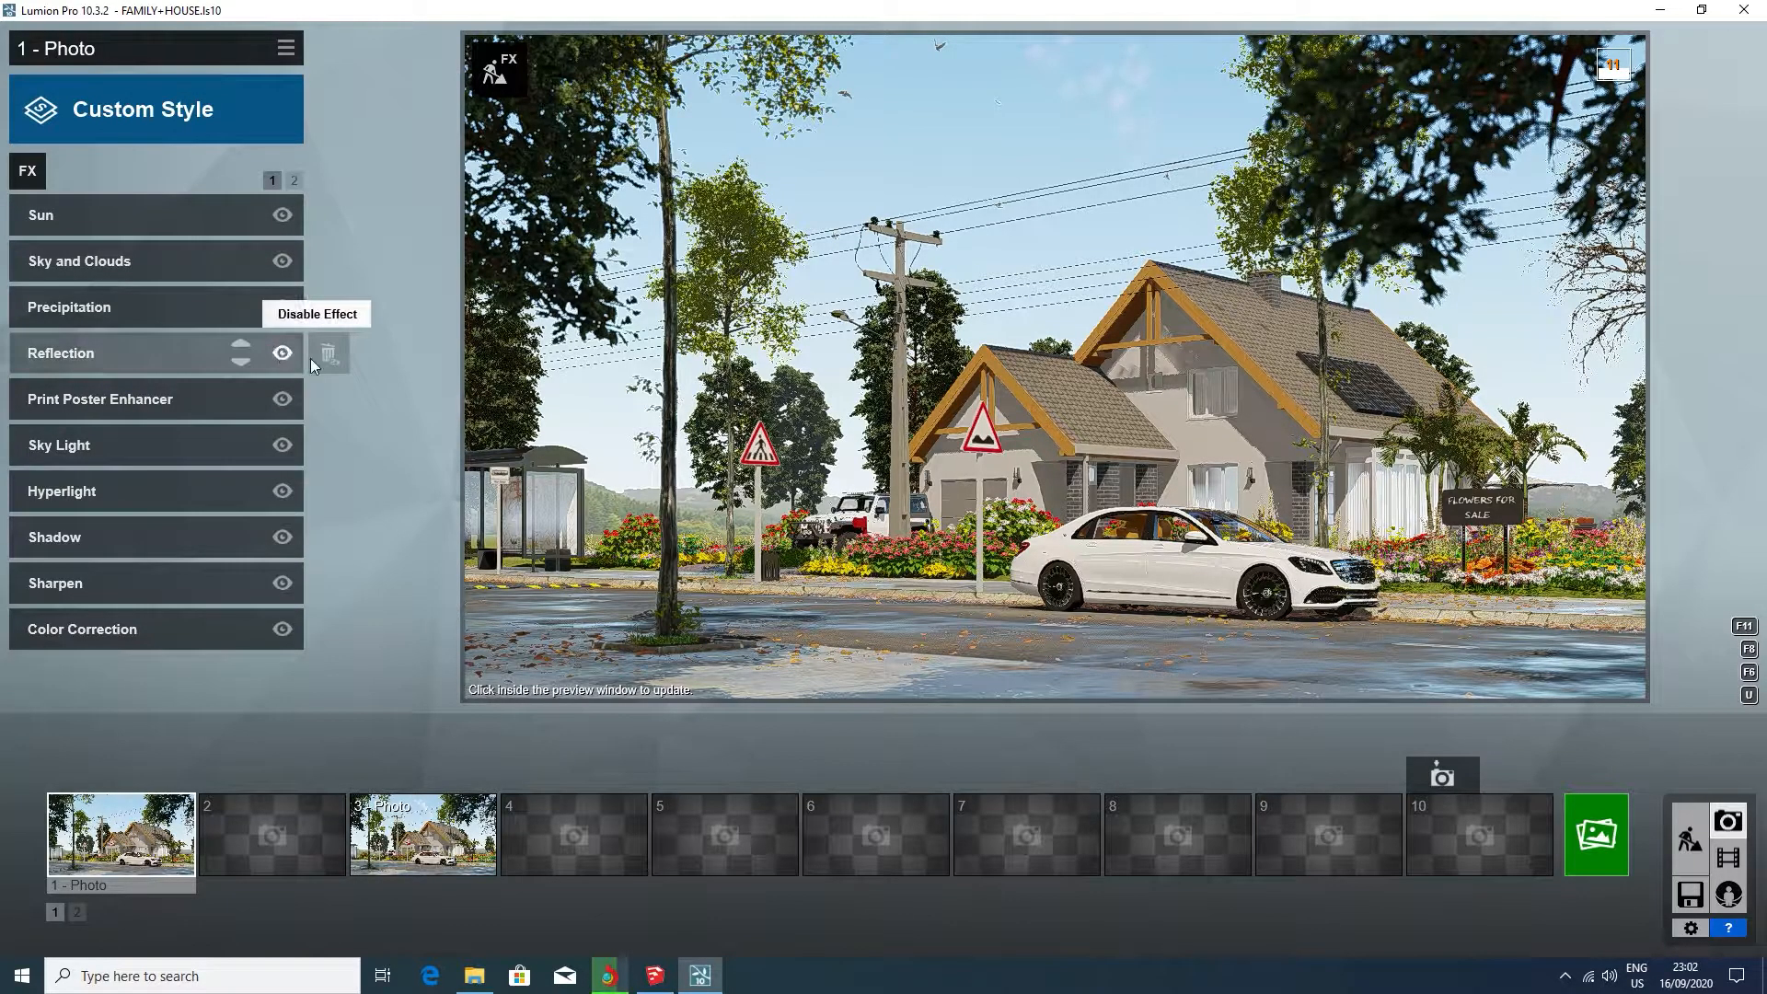
Start a Print render (3840x2160) of the current shot and browse the save location to WORK > PROJECTS on the PERSONAL (E:) drive
left_click(1597, 834)
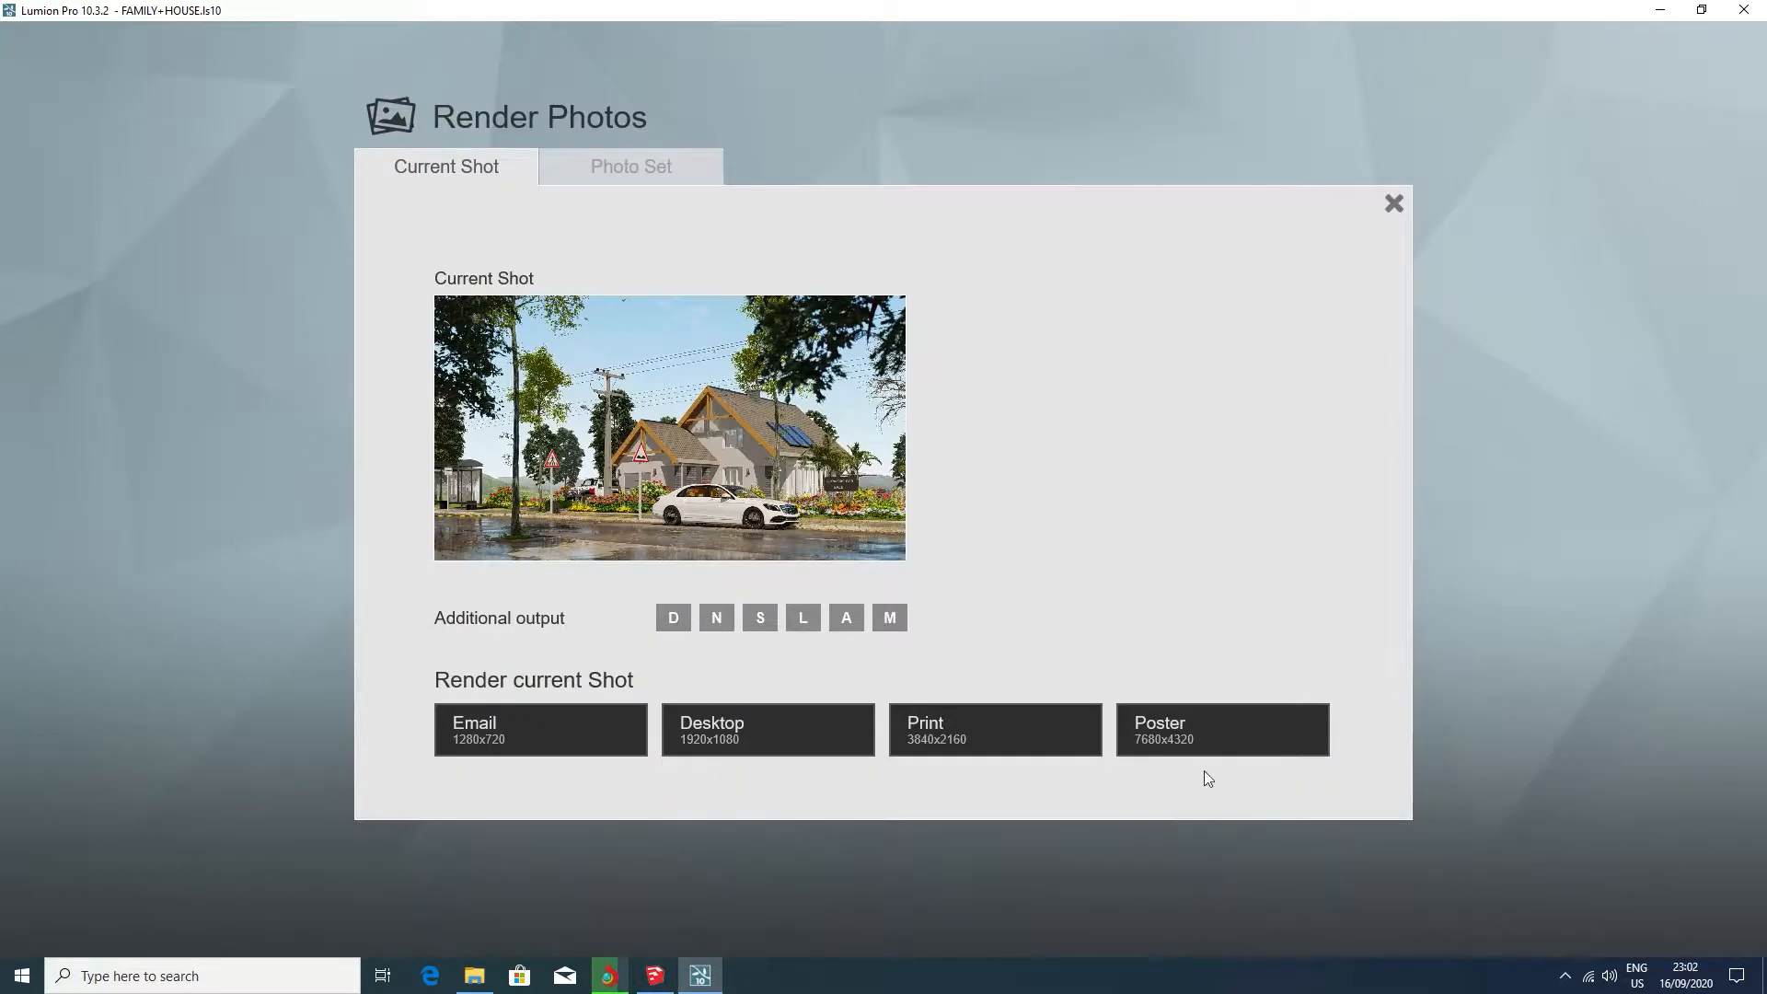
left_click(1021, 743)
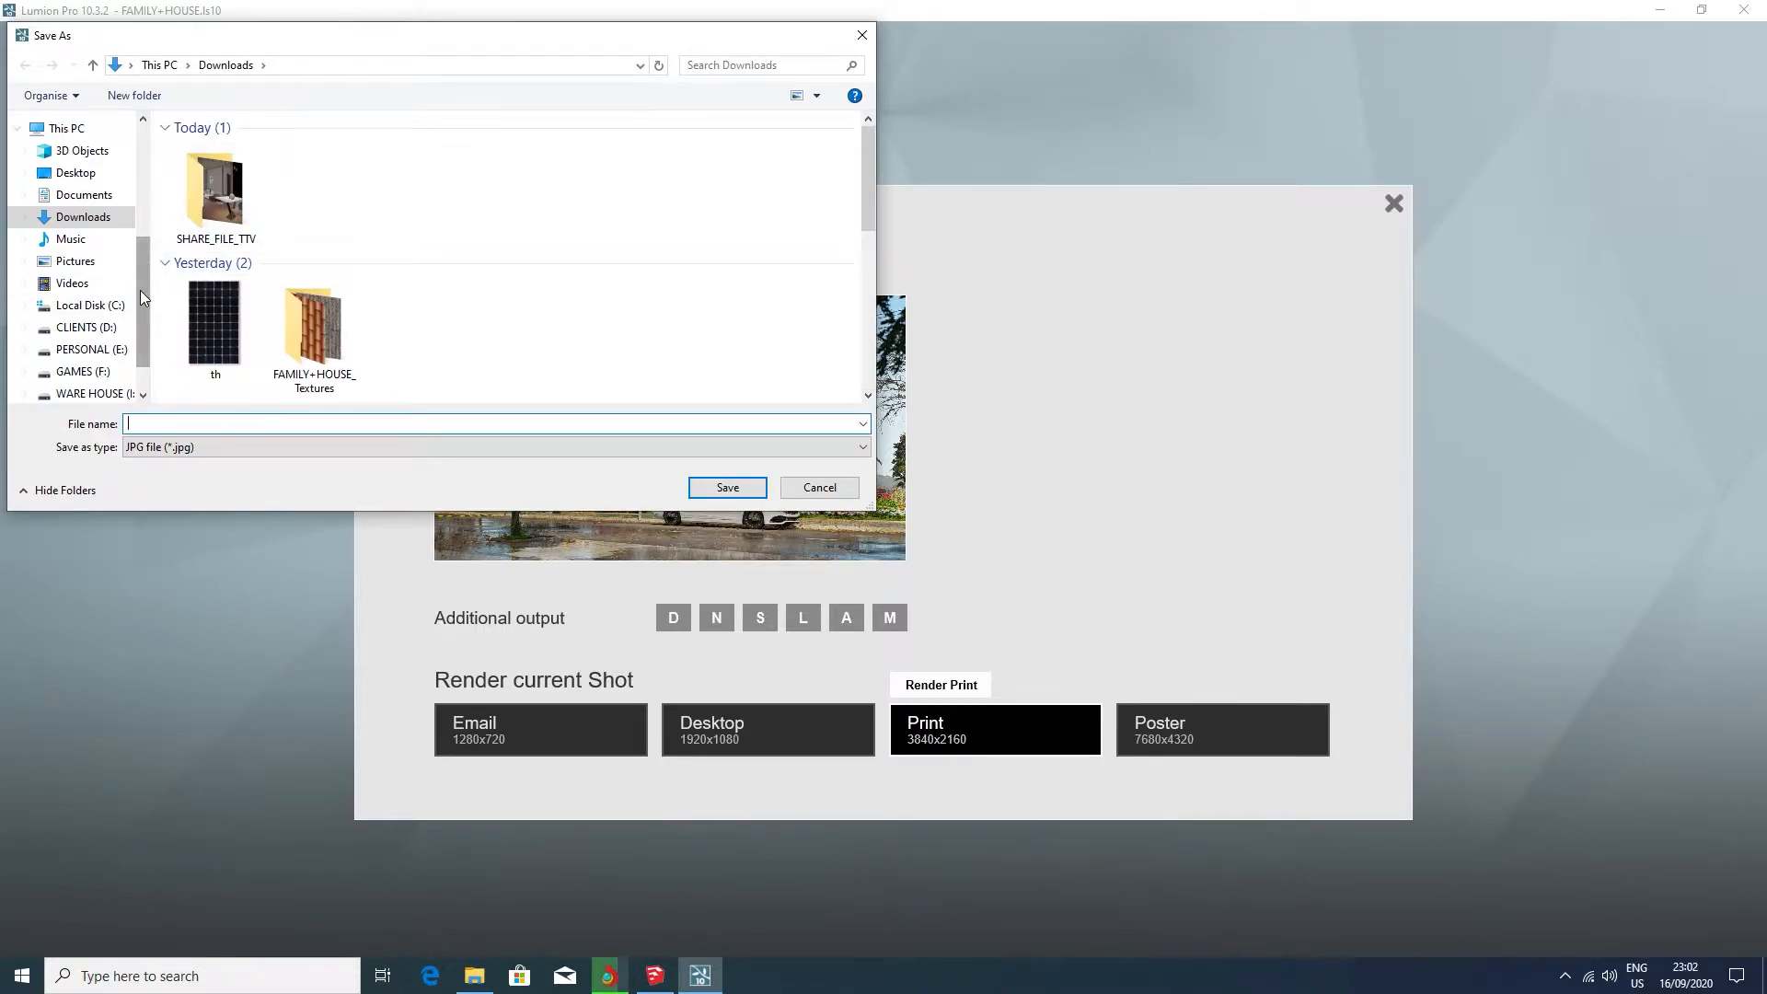
scroll(136, 313, "down", 1)
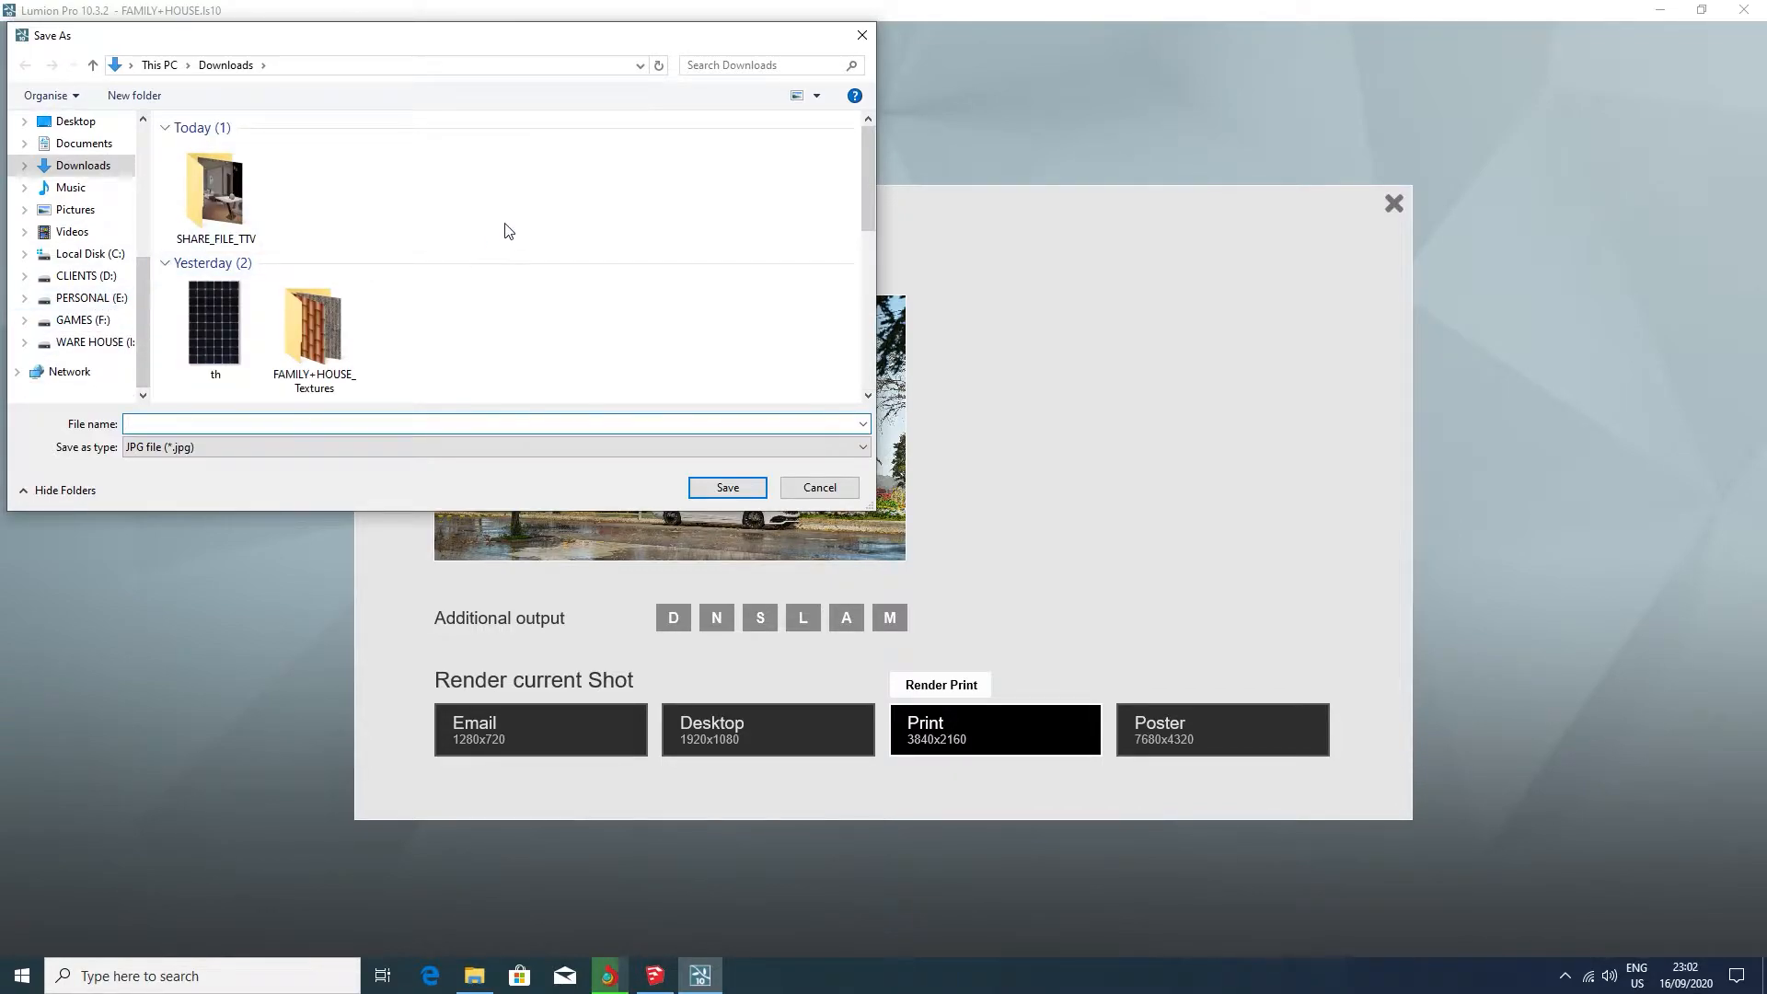
left_click(97, 299)
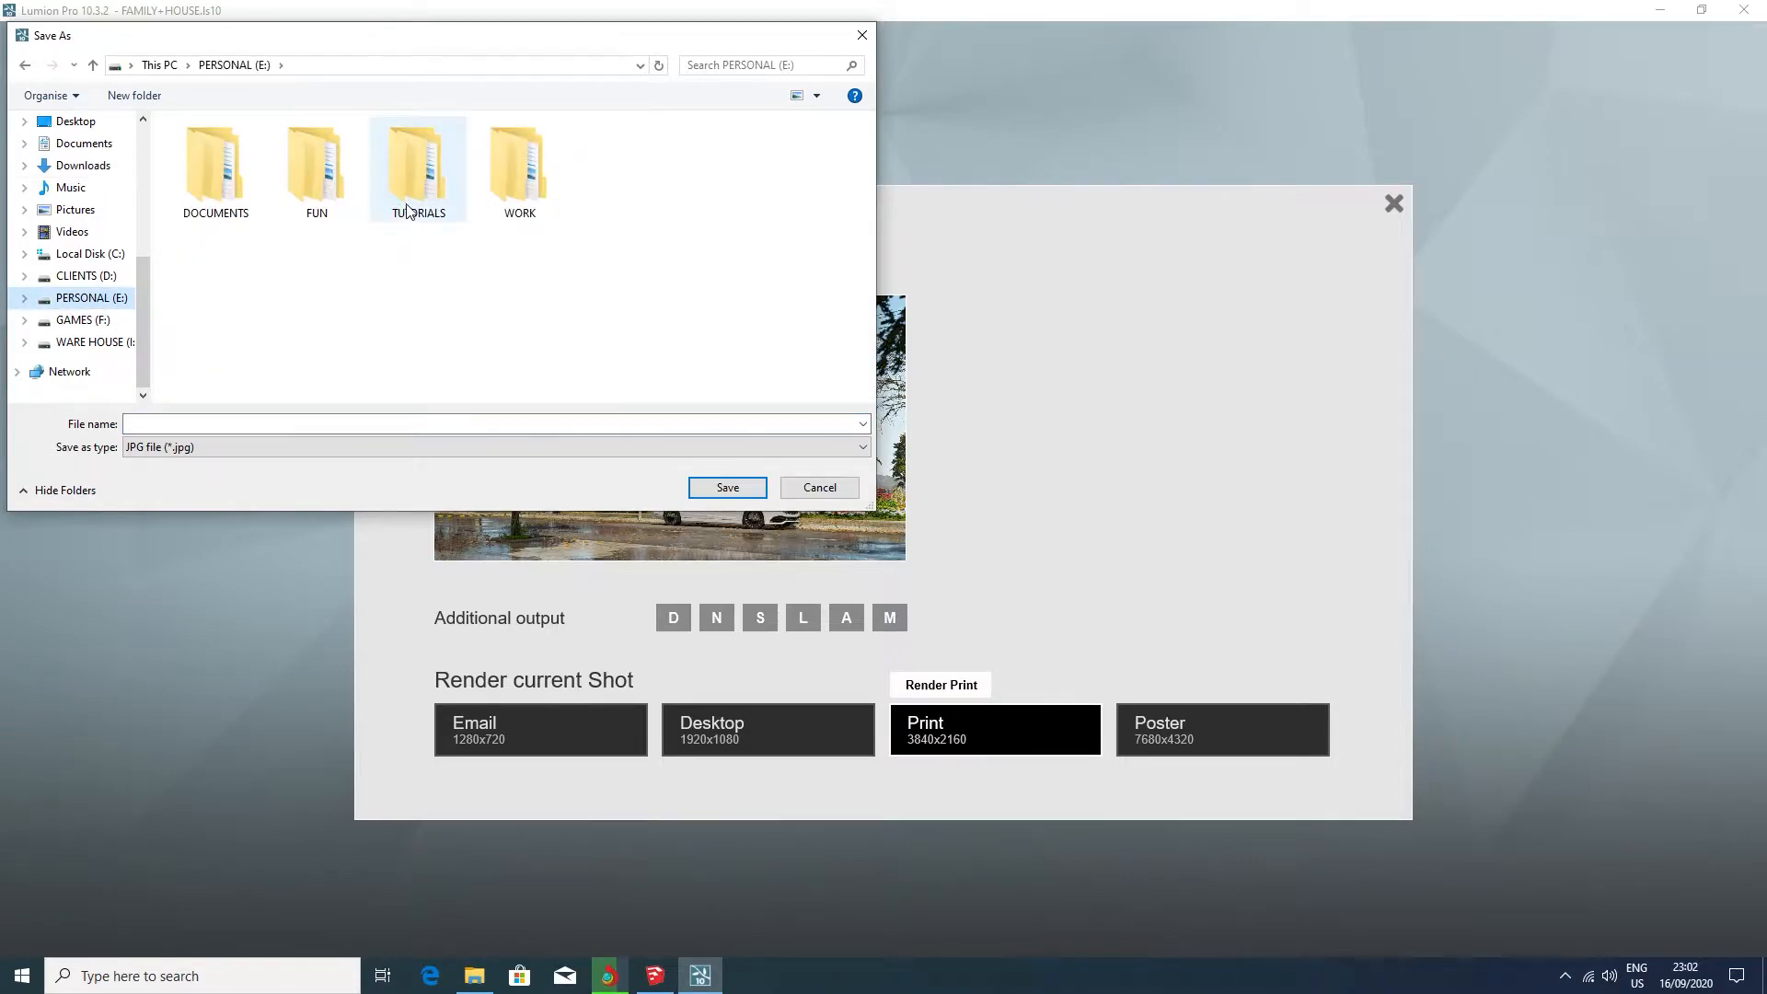
double_click(508, 175)
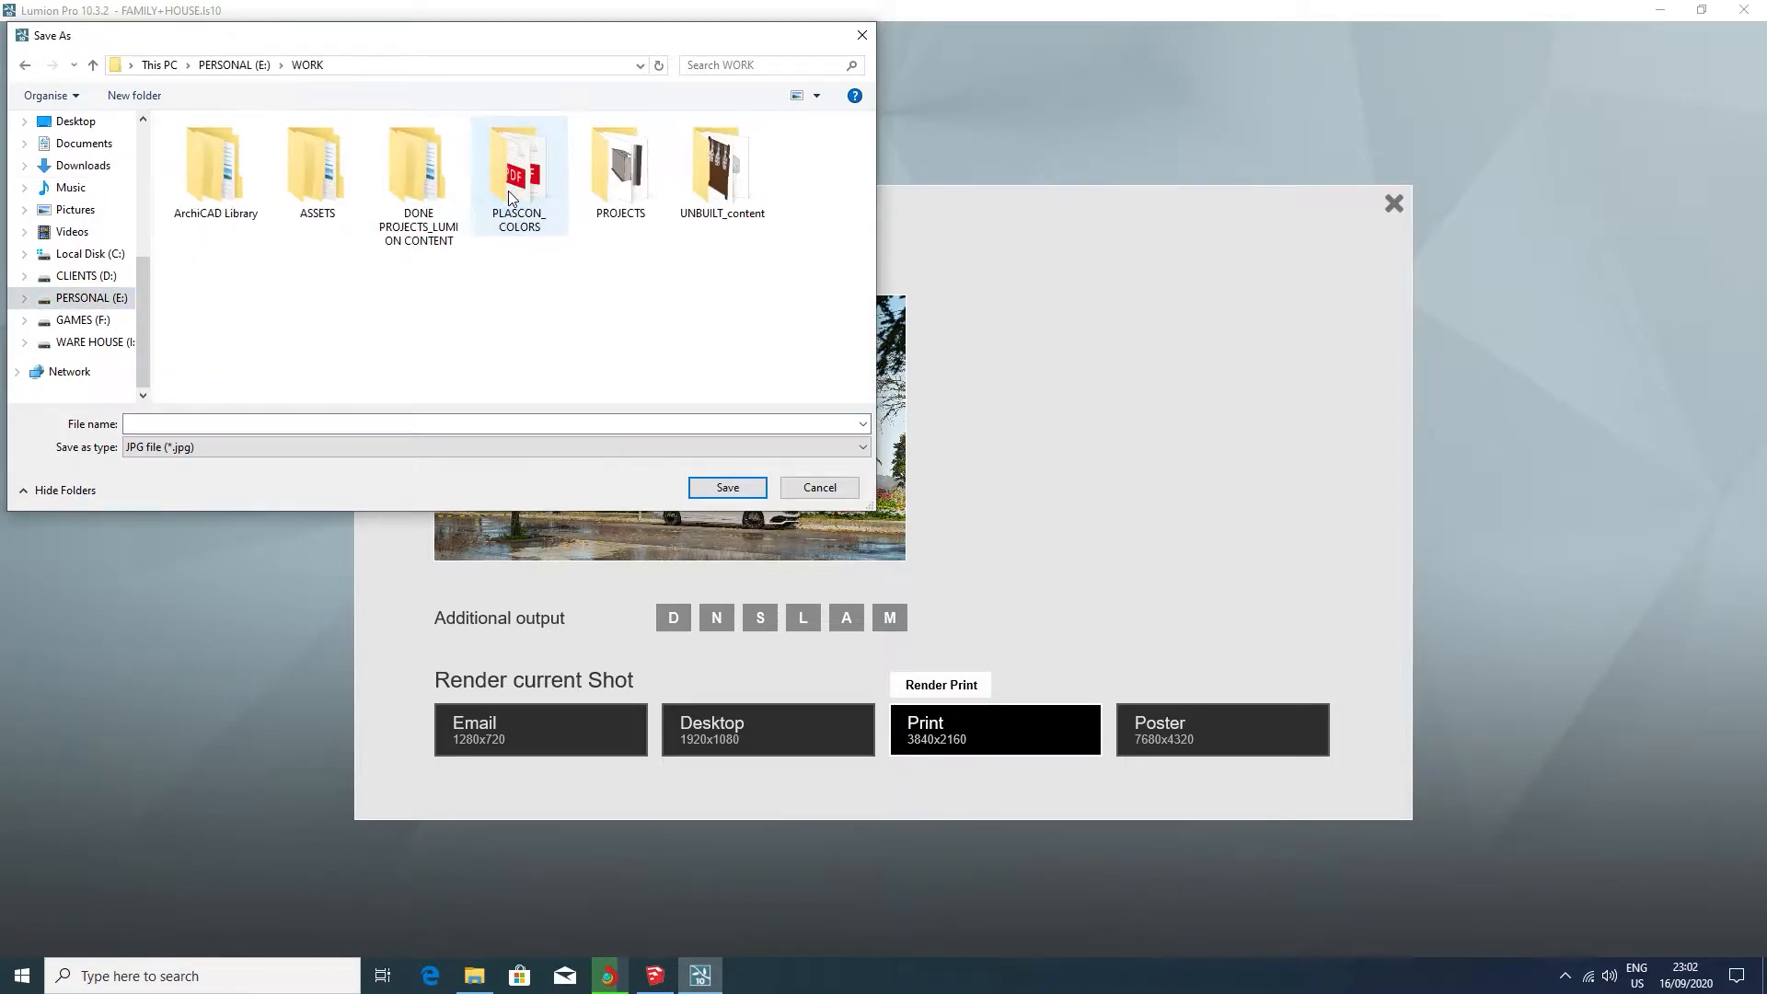
double_click(621, 195)
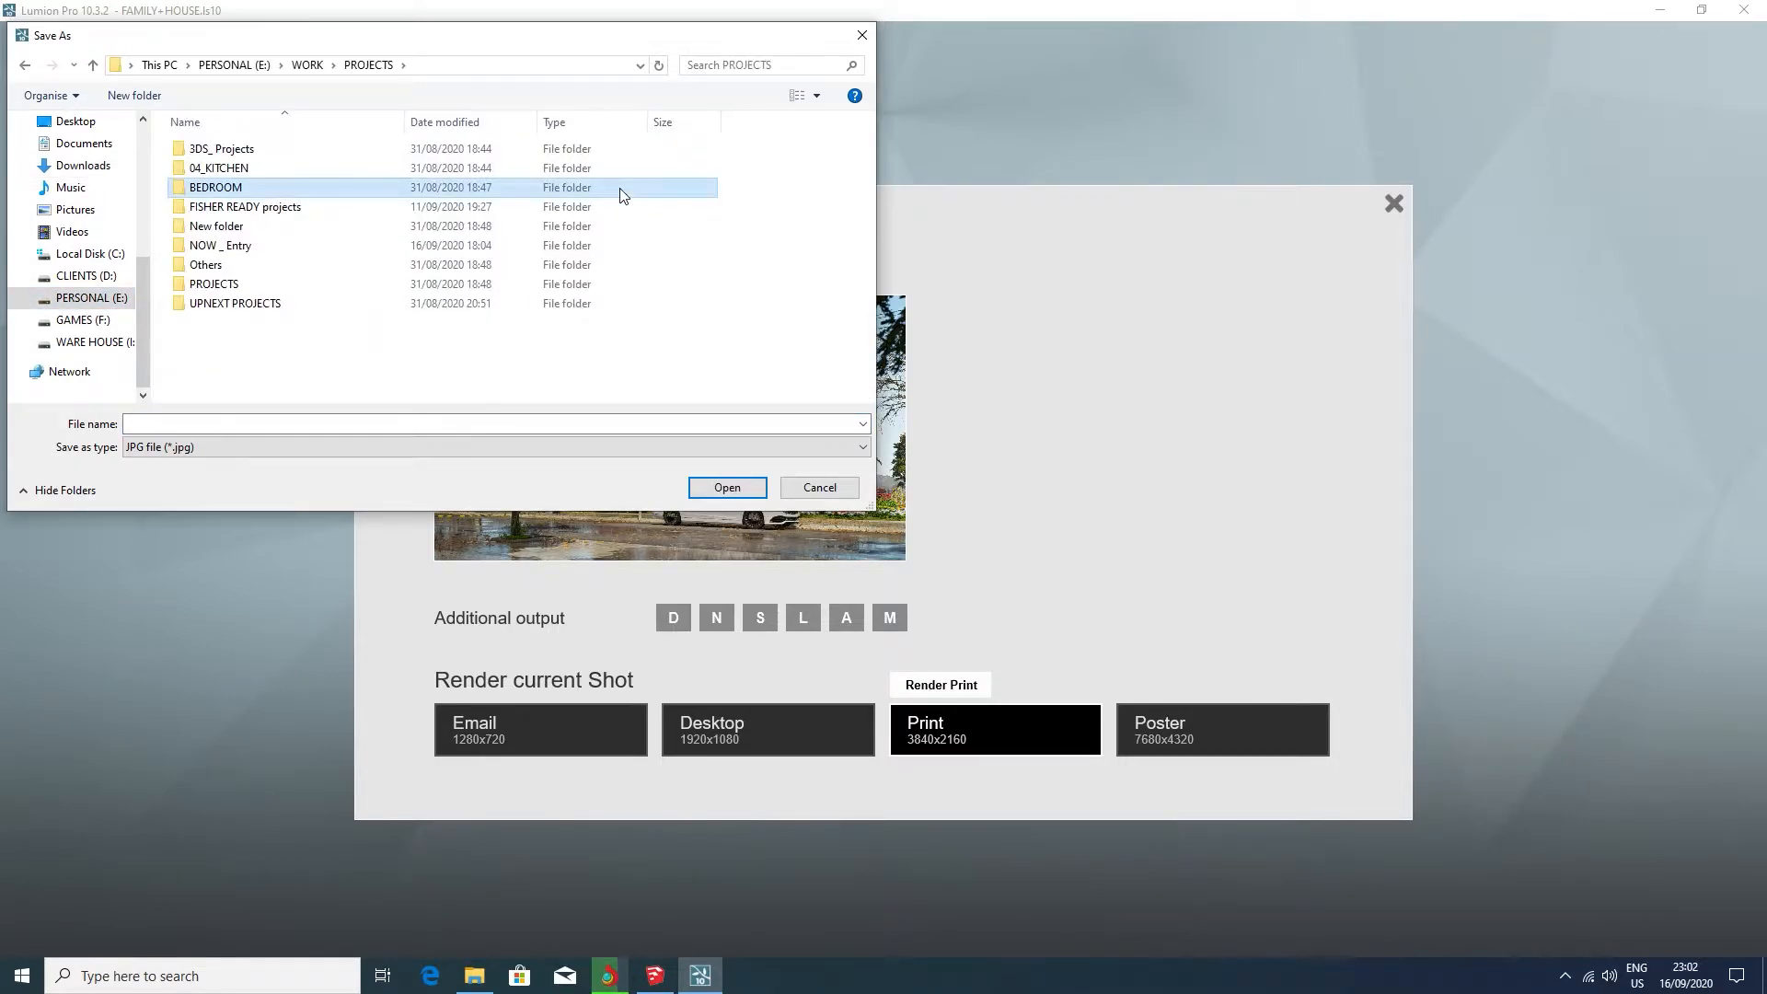
Show the project folders as large icons and open the FAMILY+HOUSE folder inside NOW _ Entry
left_click(817, 96)
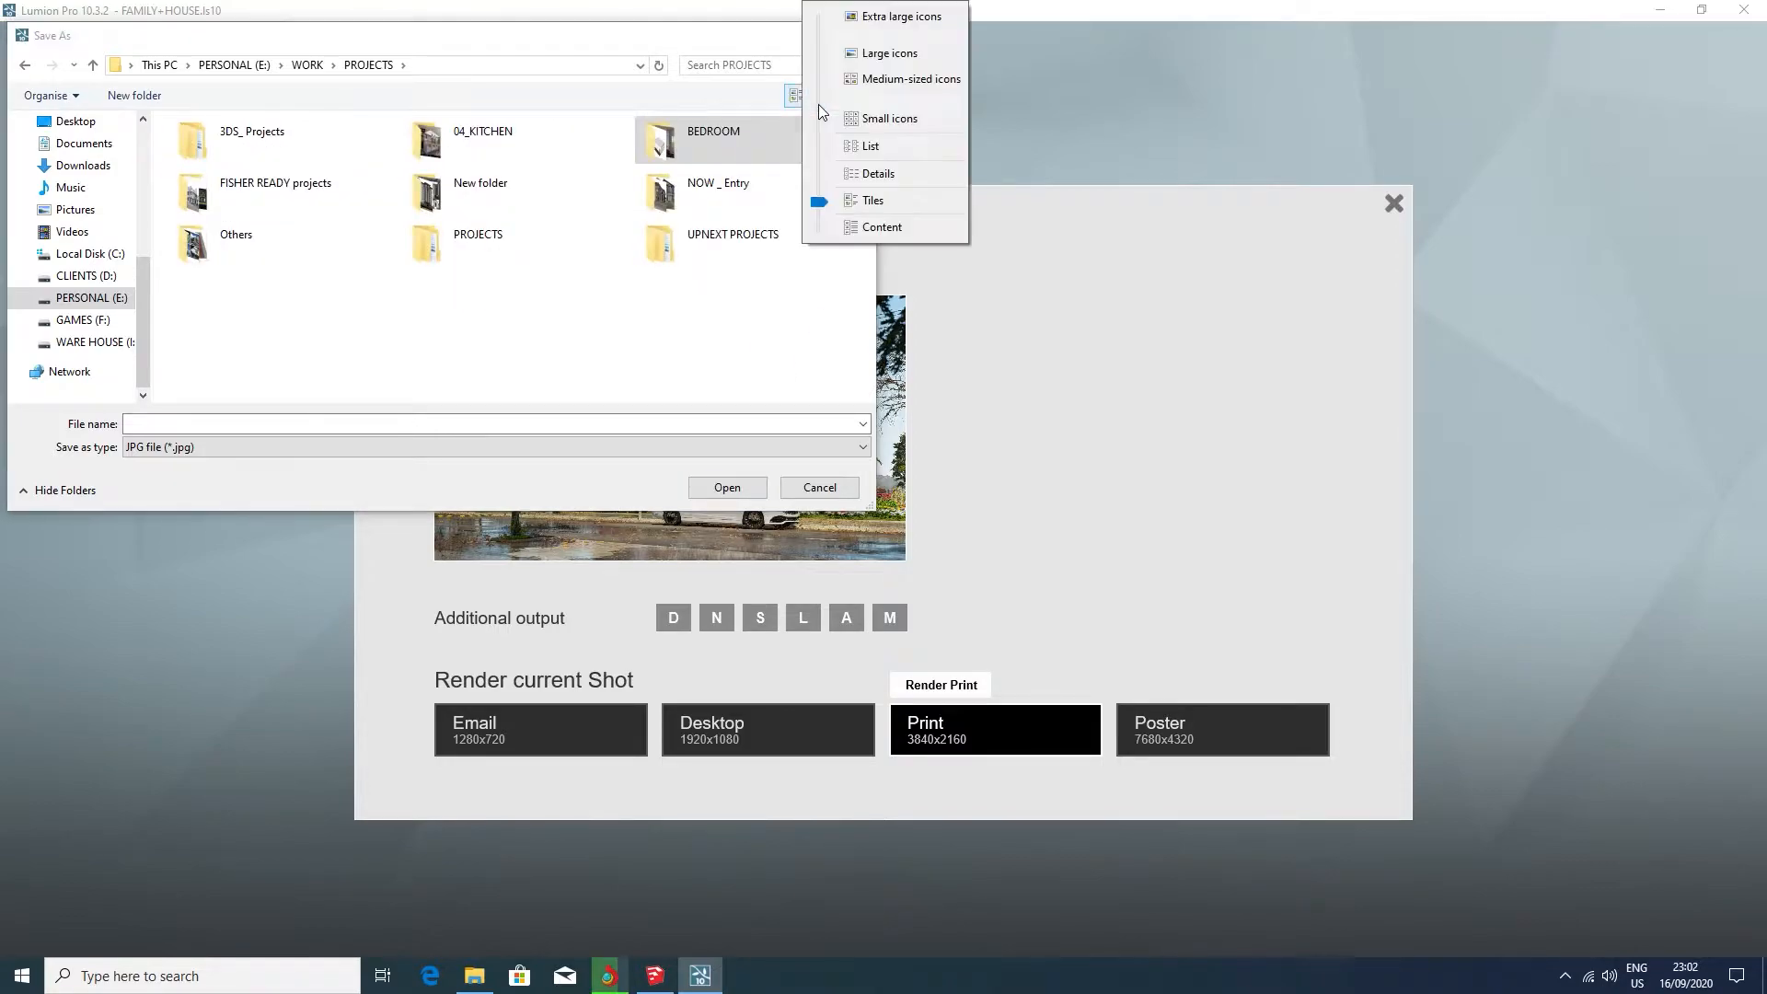
left_click(893, 54)
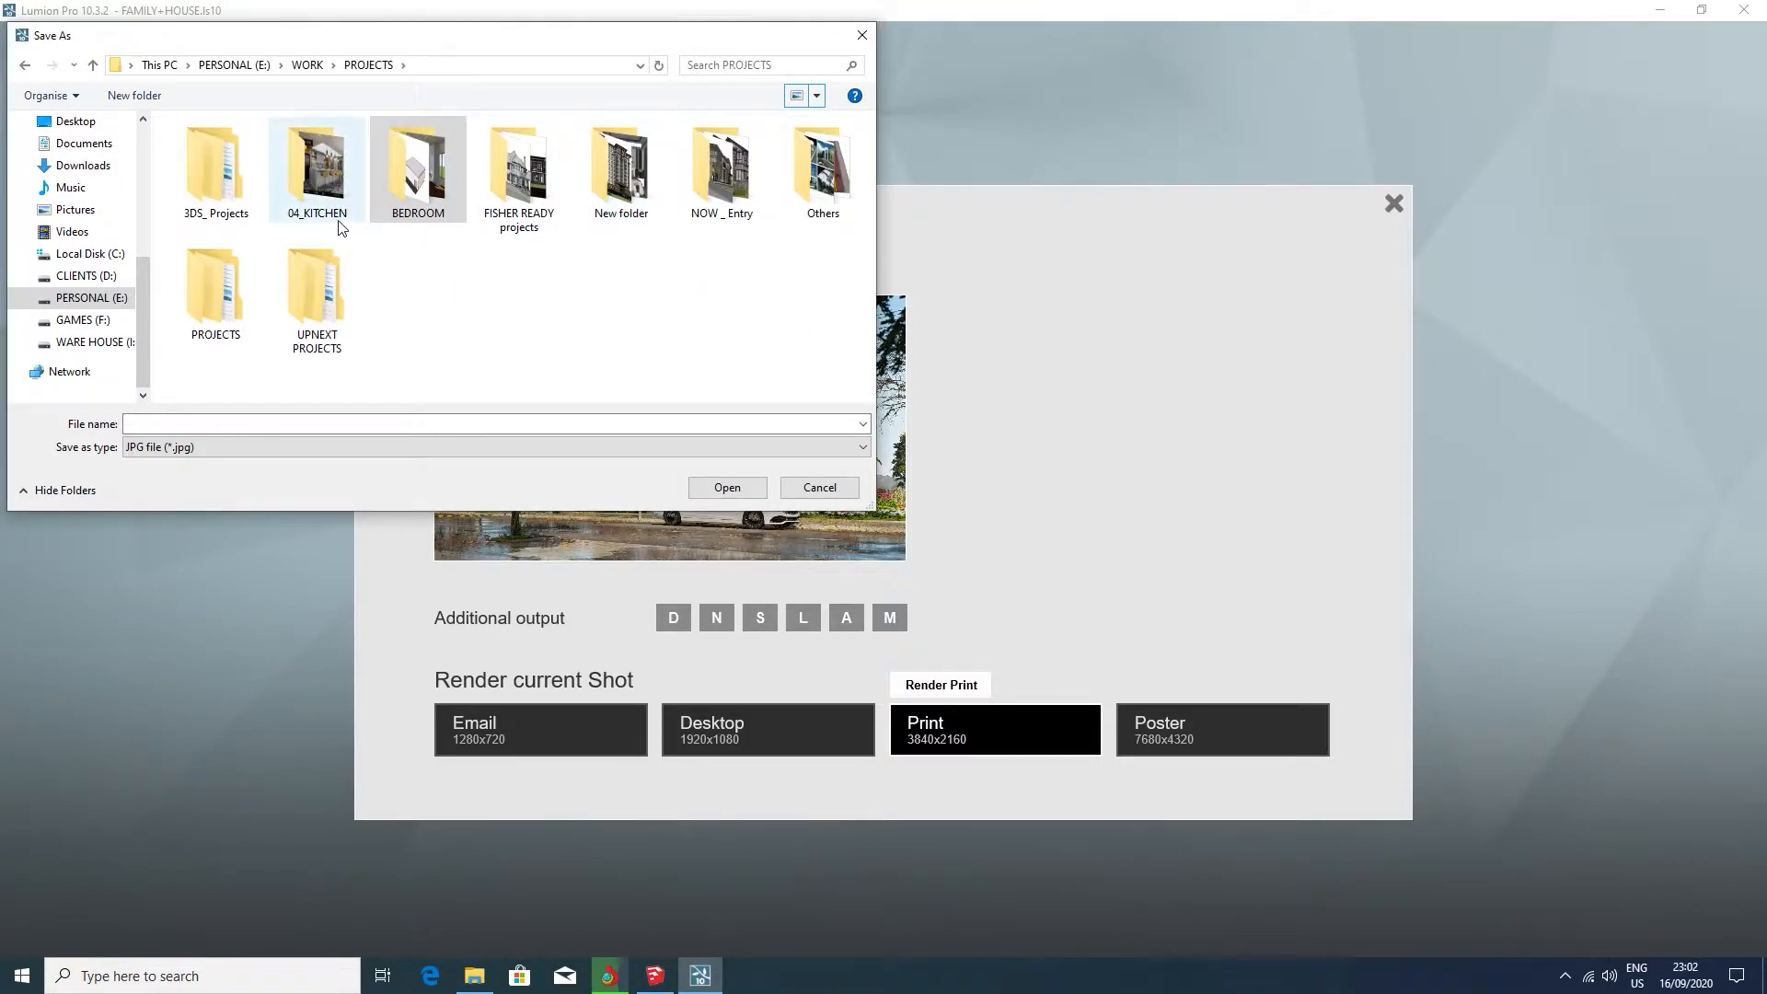
double_click(725, 184)
left_click(816, 96)
left_click(892, 48)
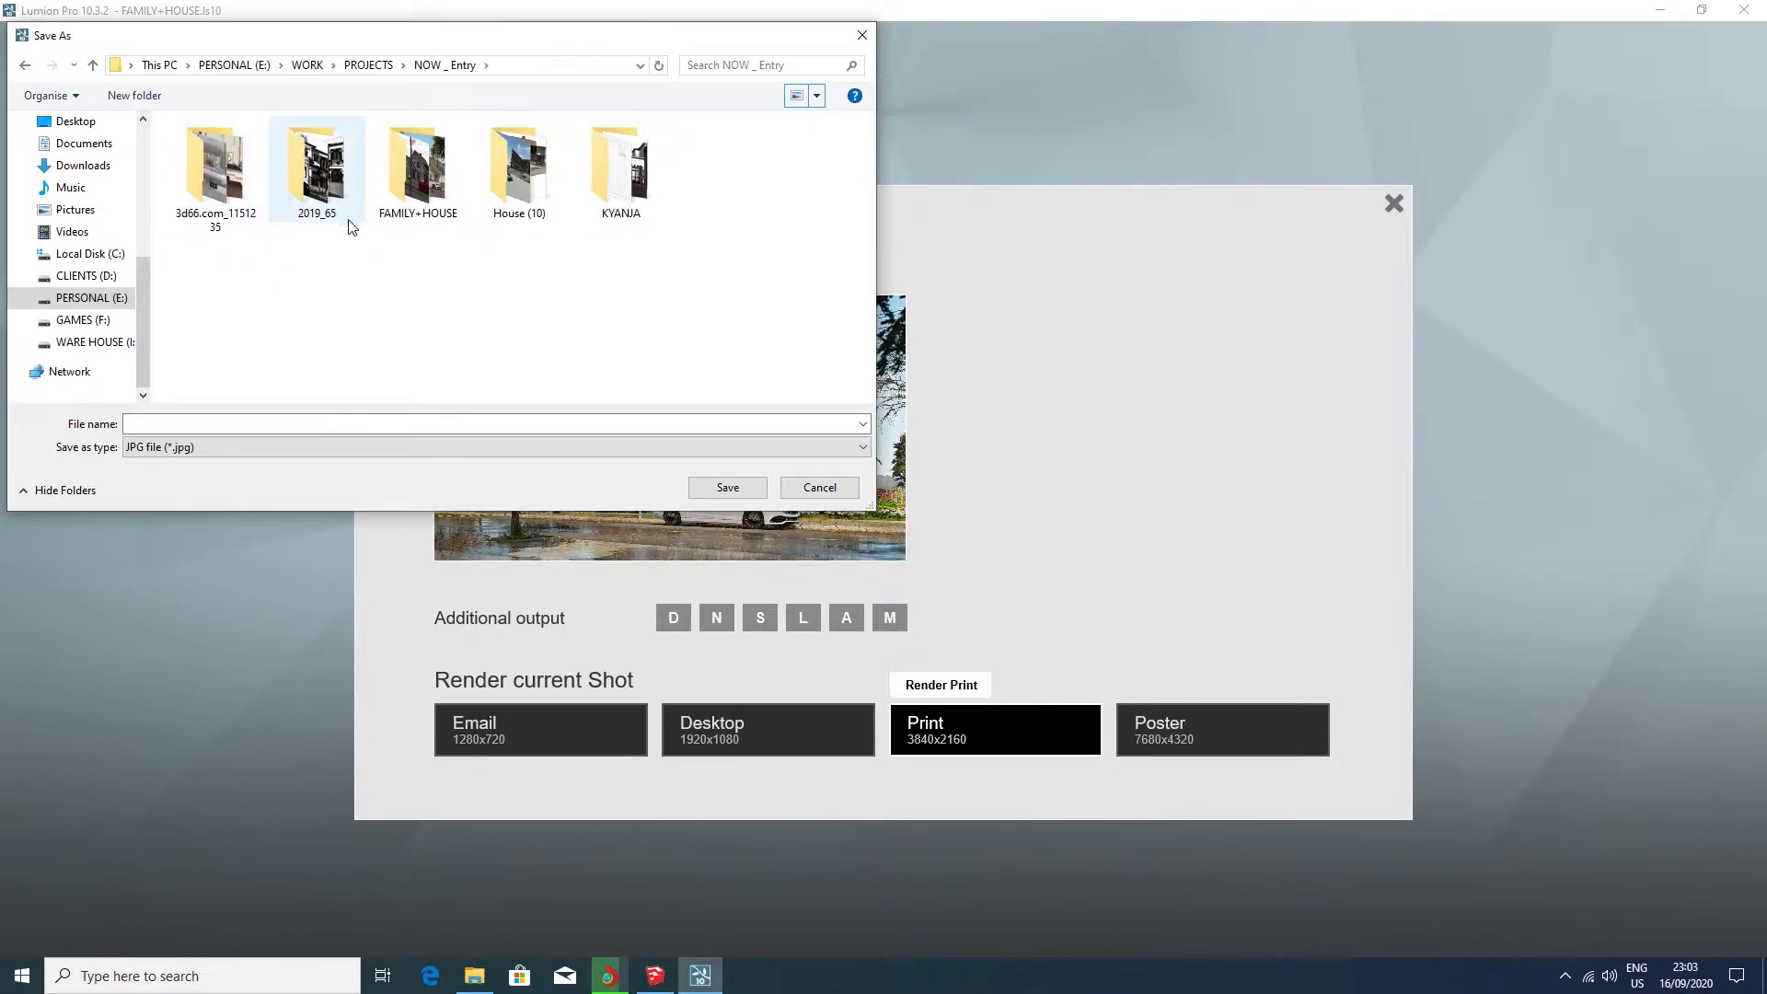
right_click(437, 306)
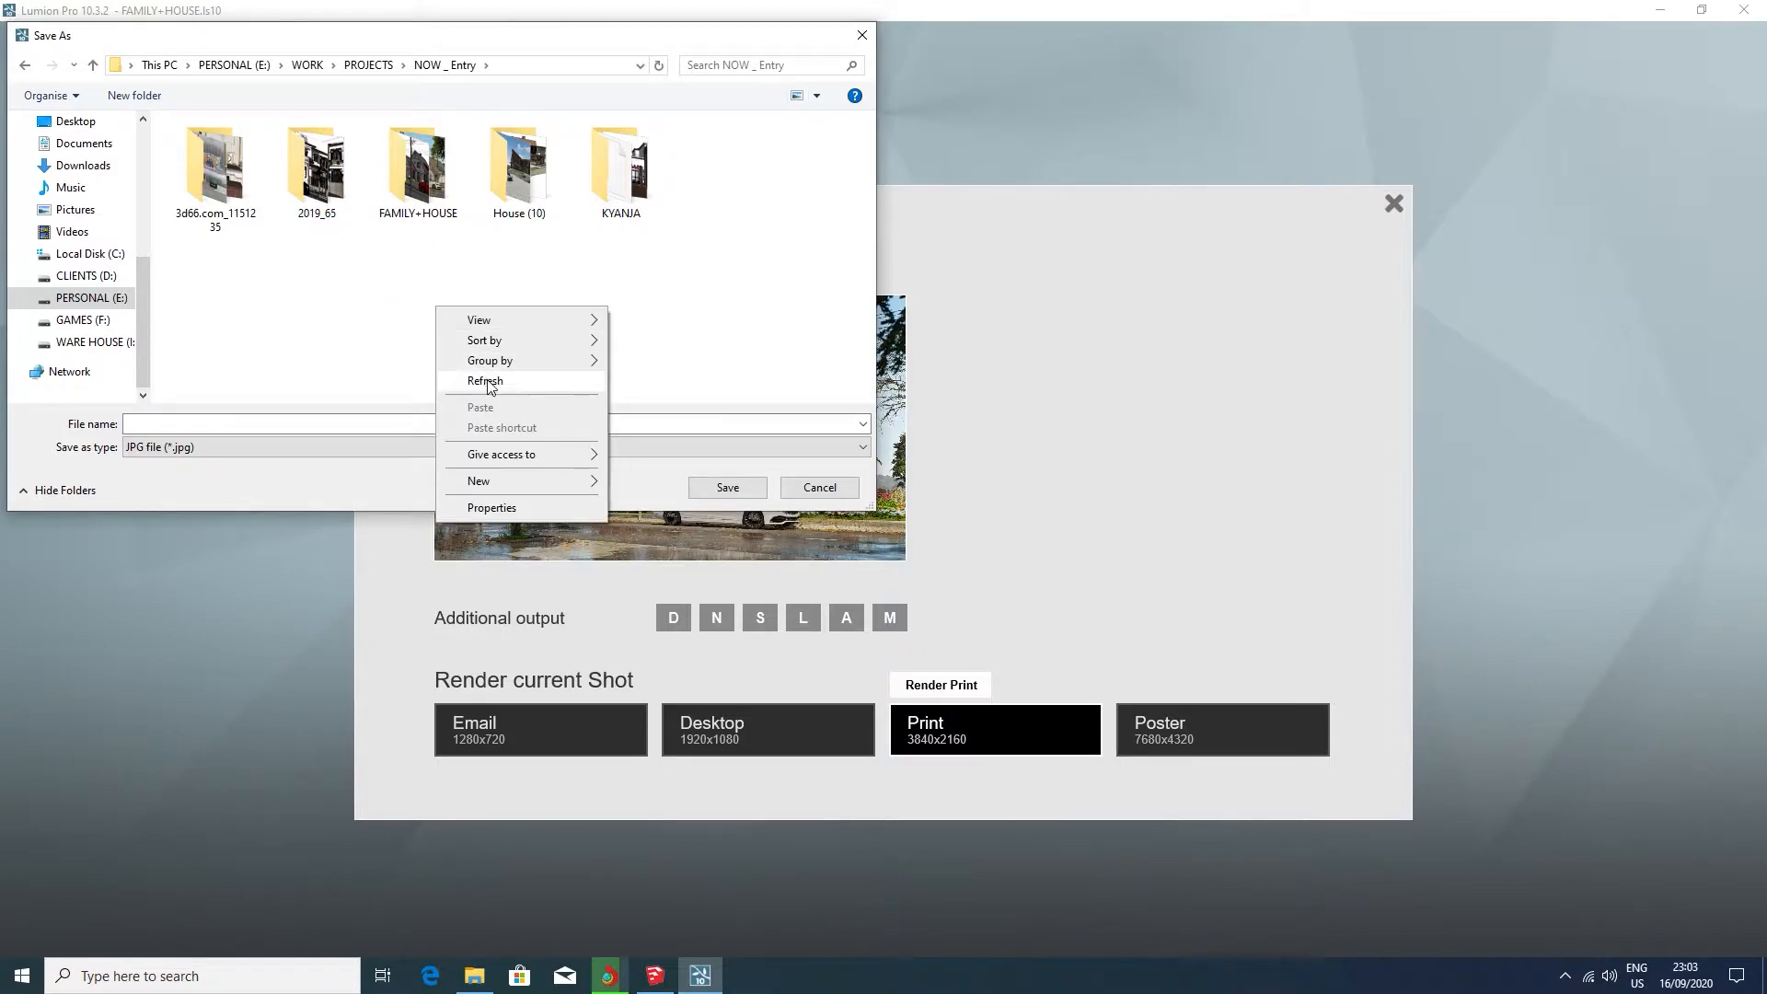
left_click(485, 380)
left_click(431, 191)
double_click(431, 191)
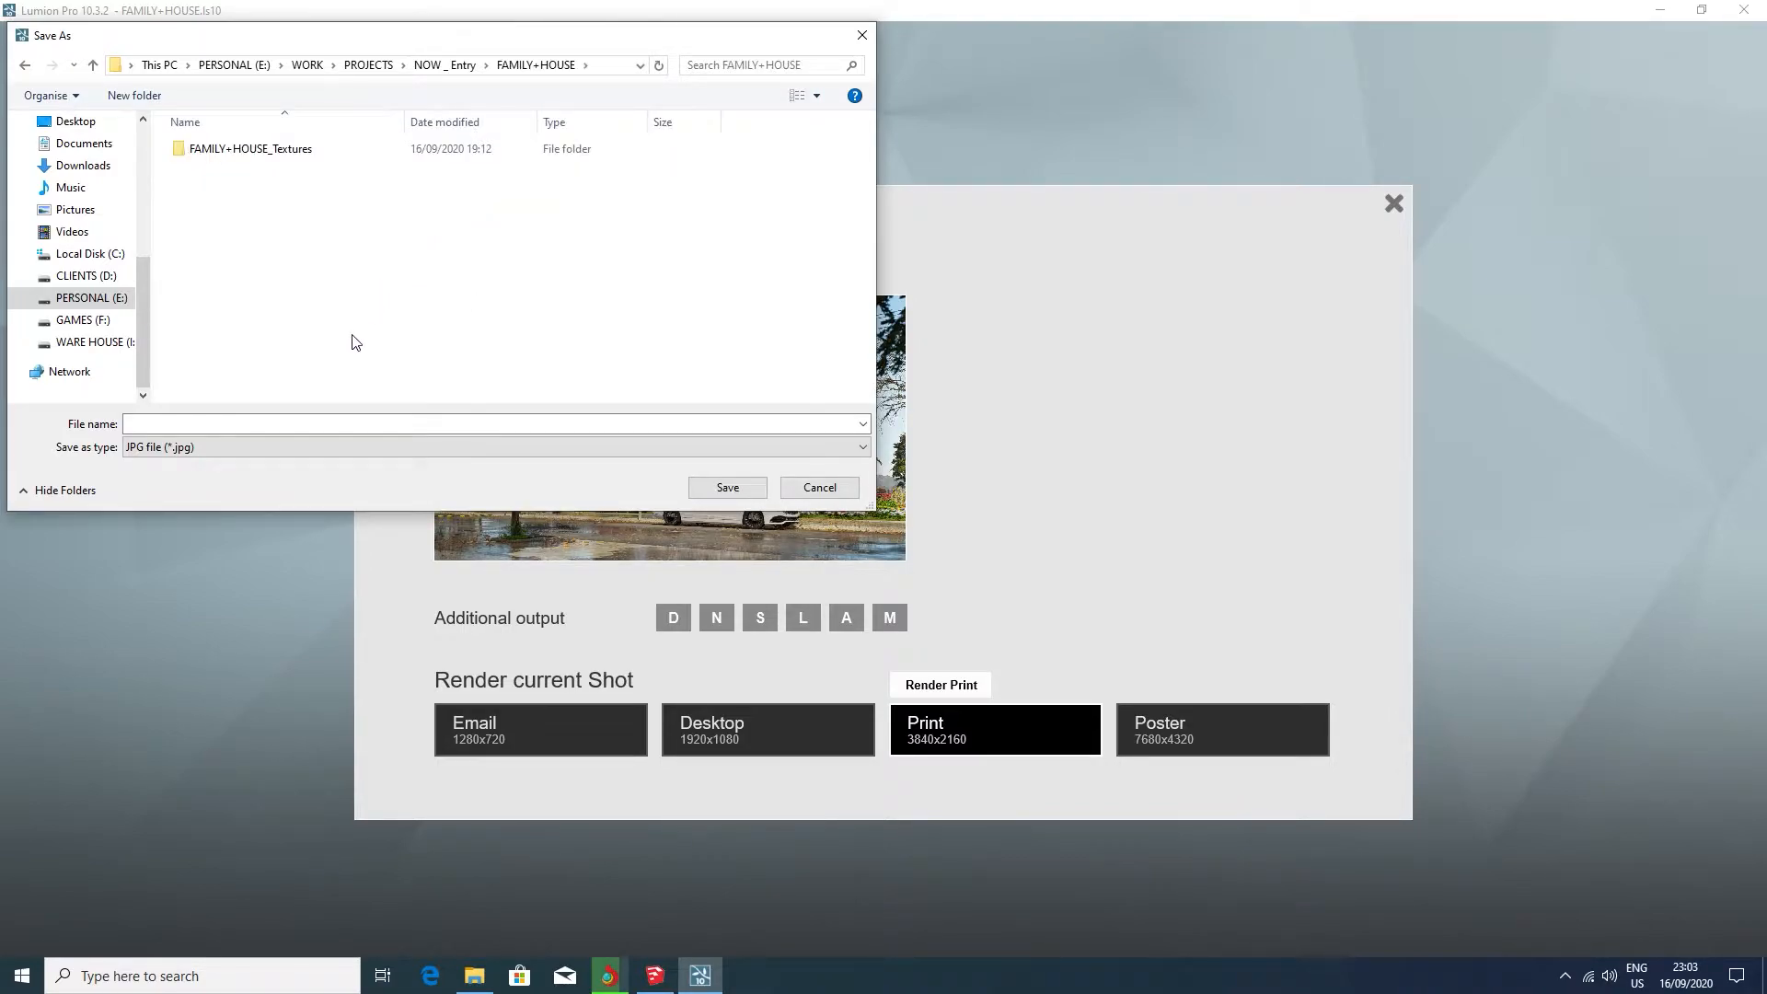
Create a folder named RENDER in FAMILY+HOUSE and render the shot into it as JPG file 1
left_click(133, 96)
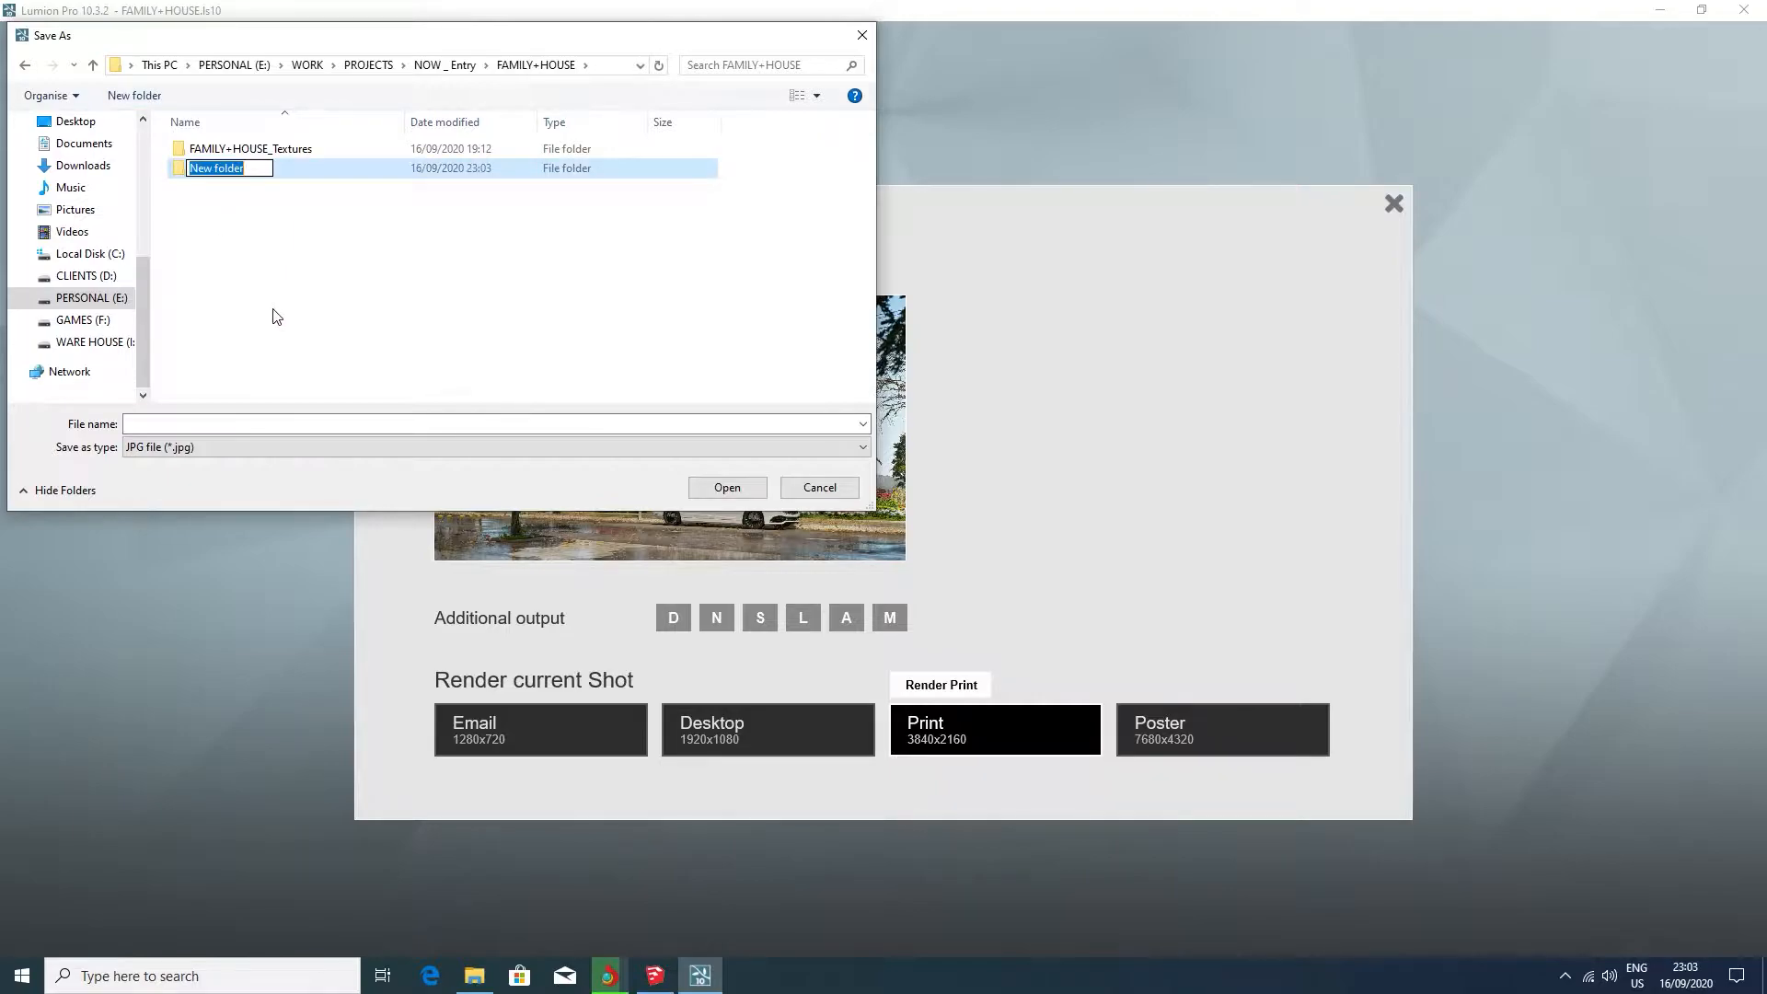
type("RENDER")
key("Return")
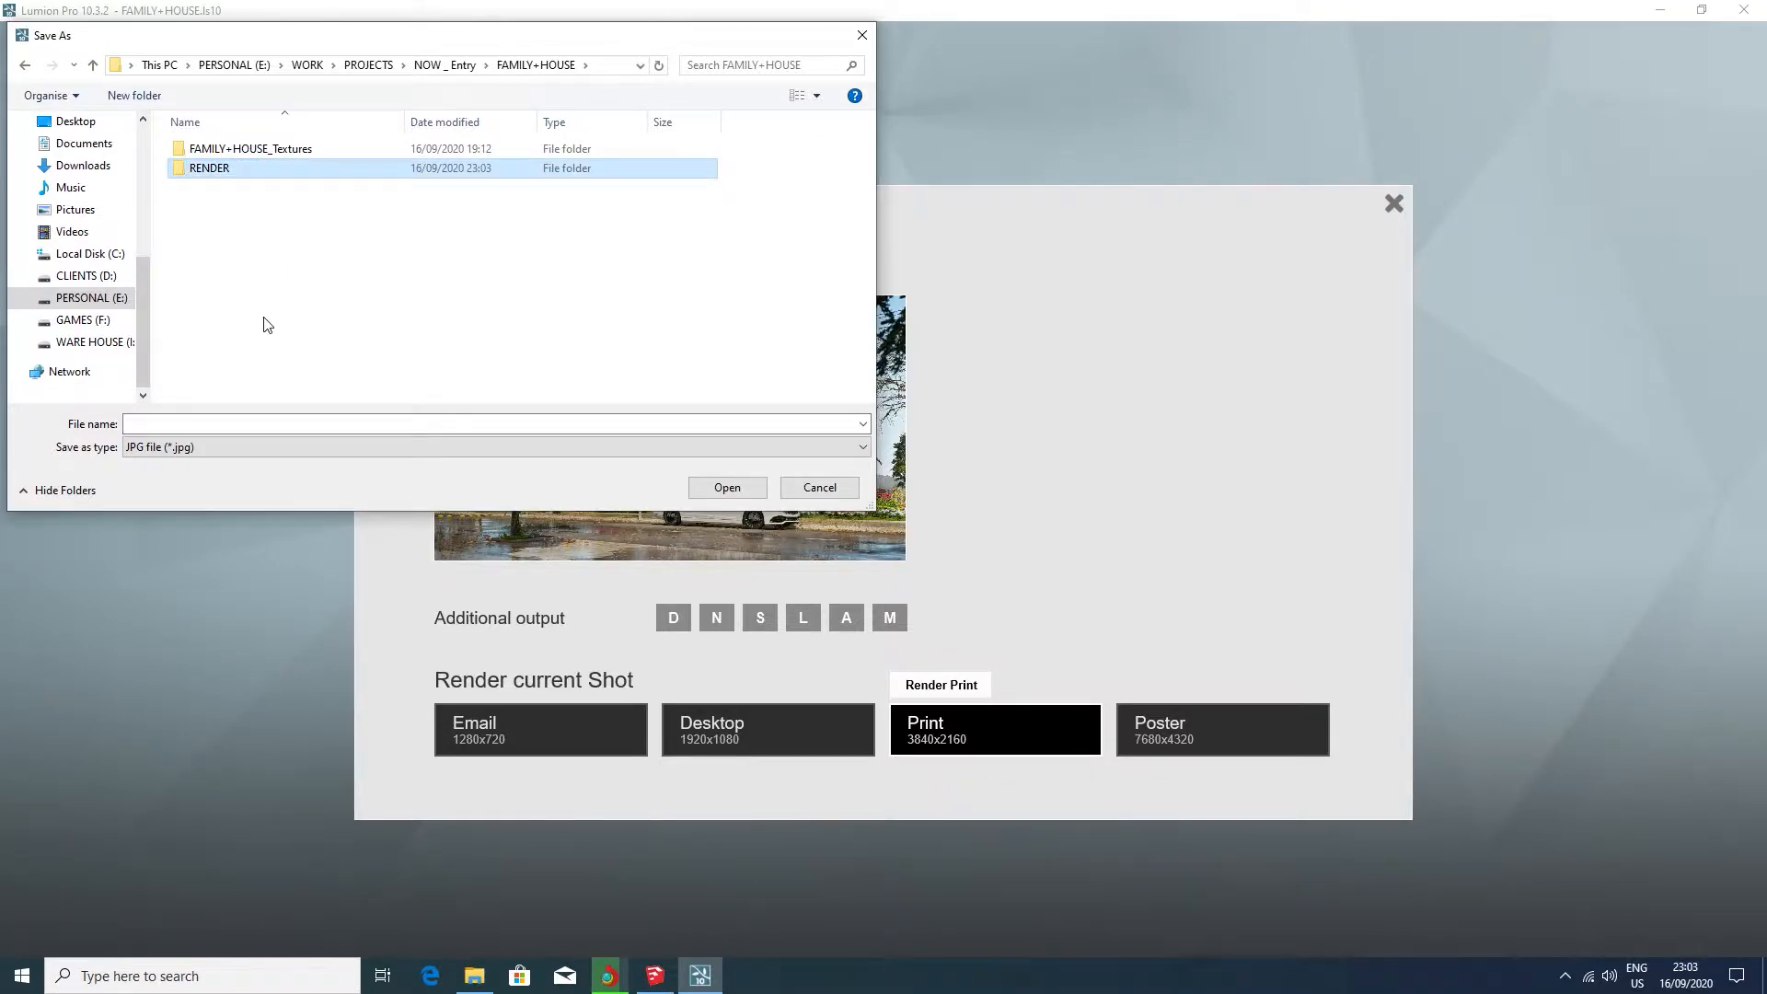
key("Return")
left_click(284, 424)
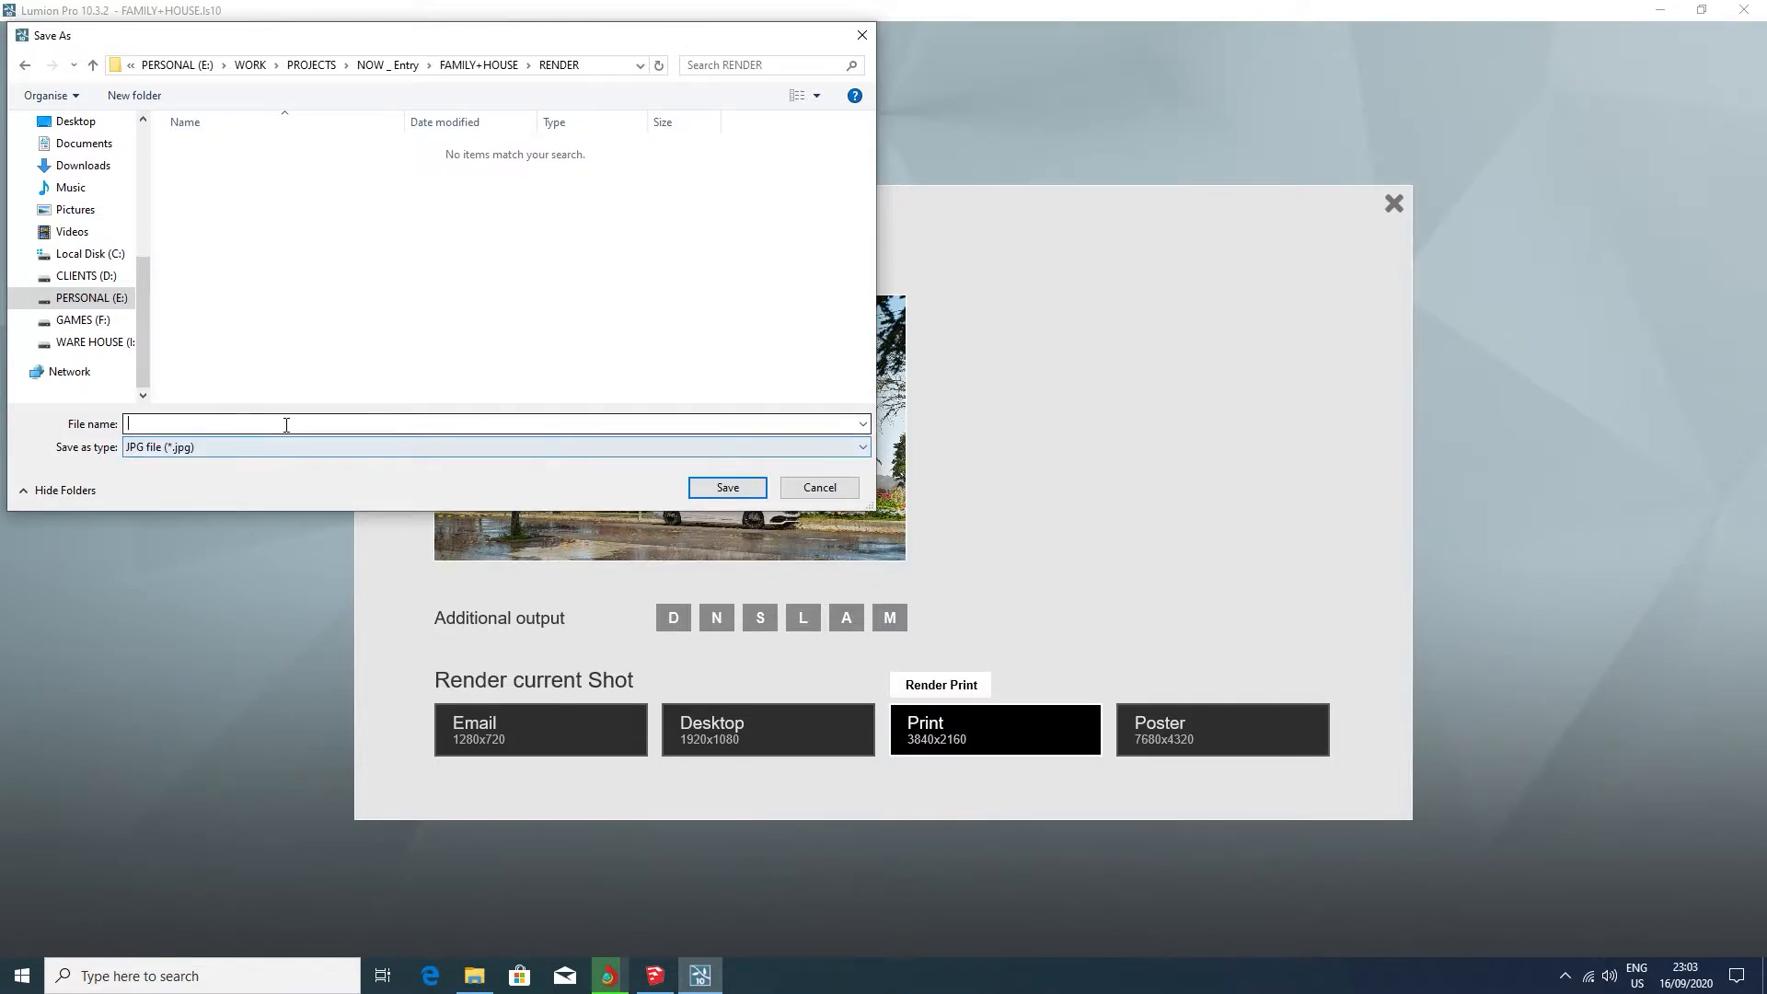
left_click(749, 486)
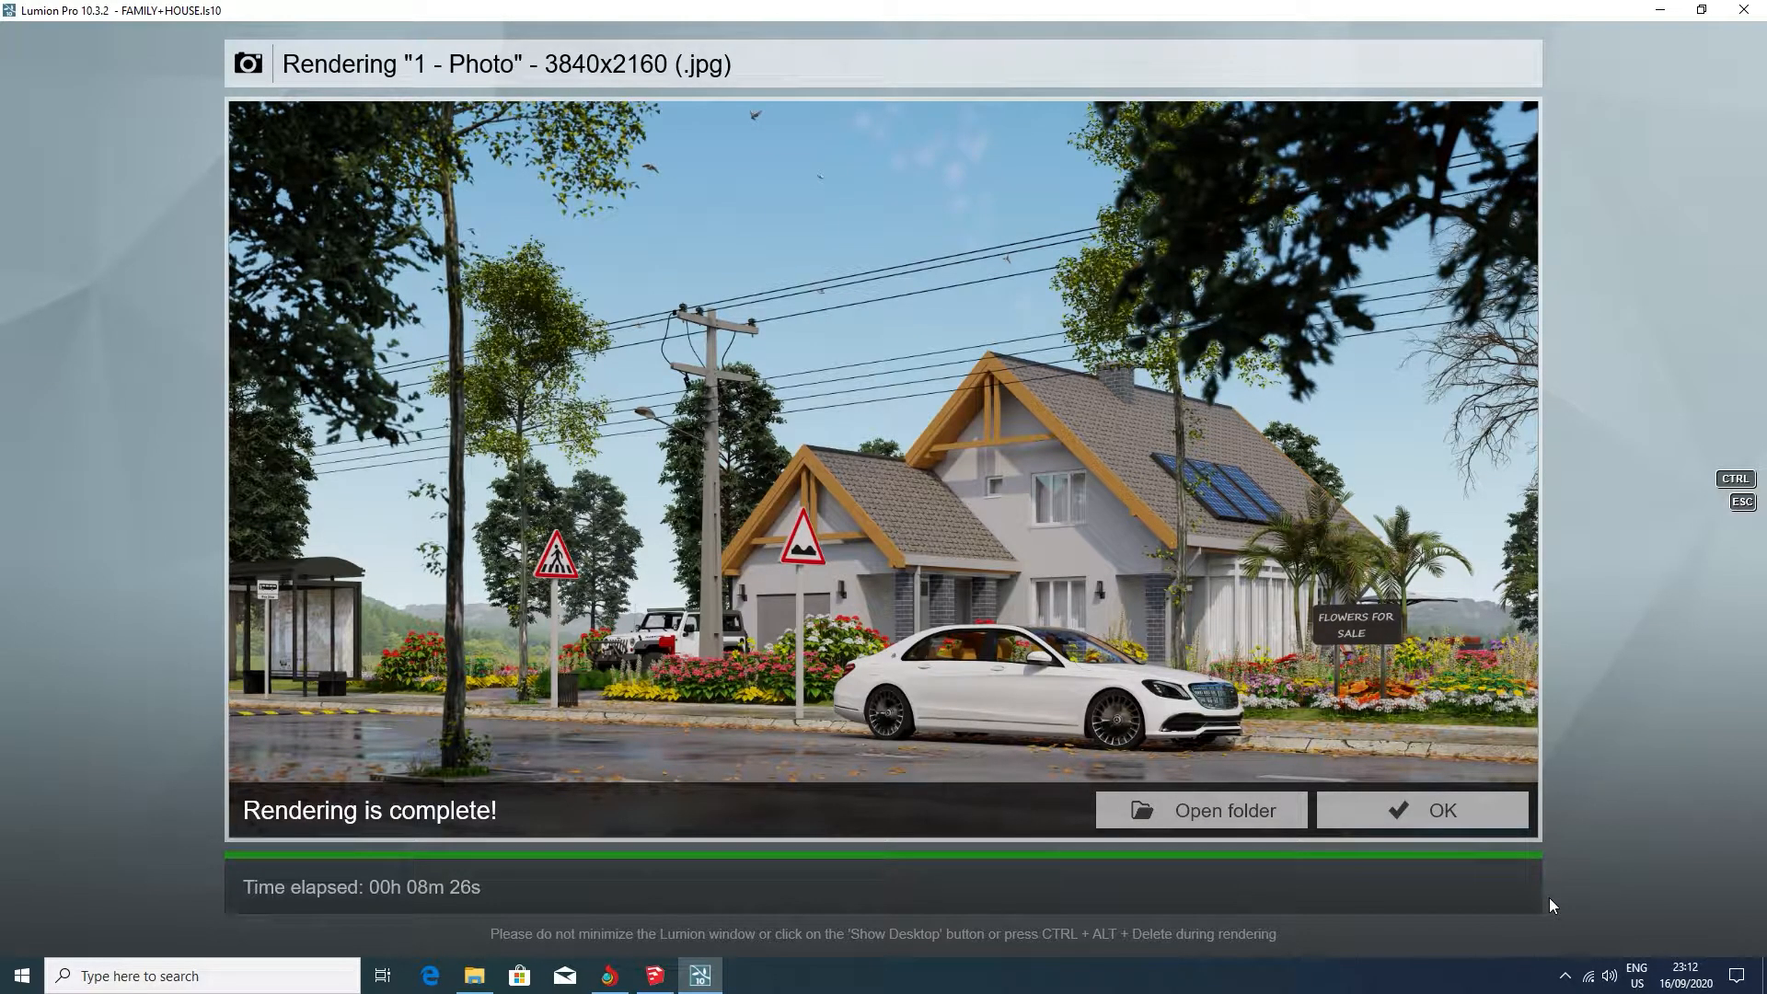
Disable the photo's Reflection effect after closing the finished render, and save the Lumion project
left_click(1414, 813)
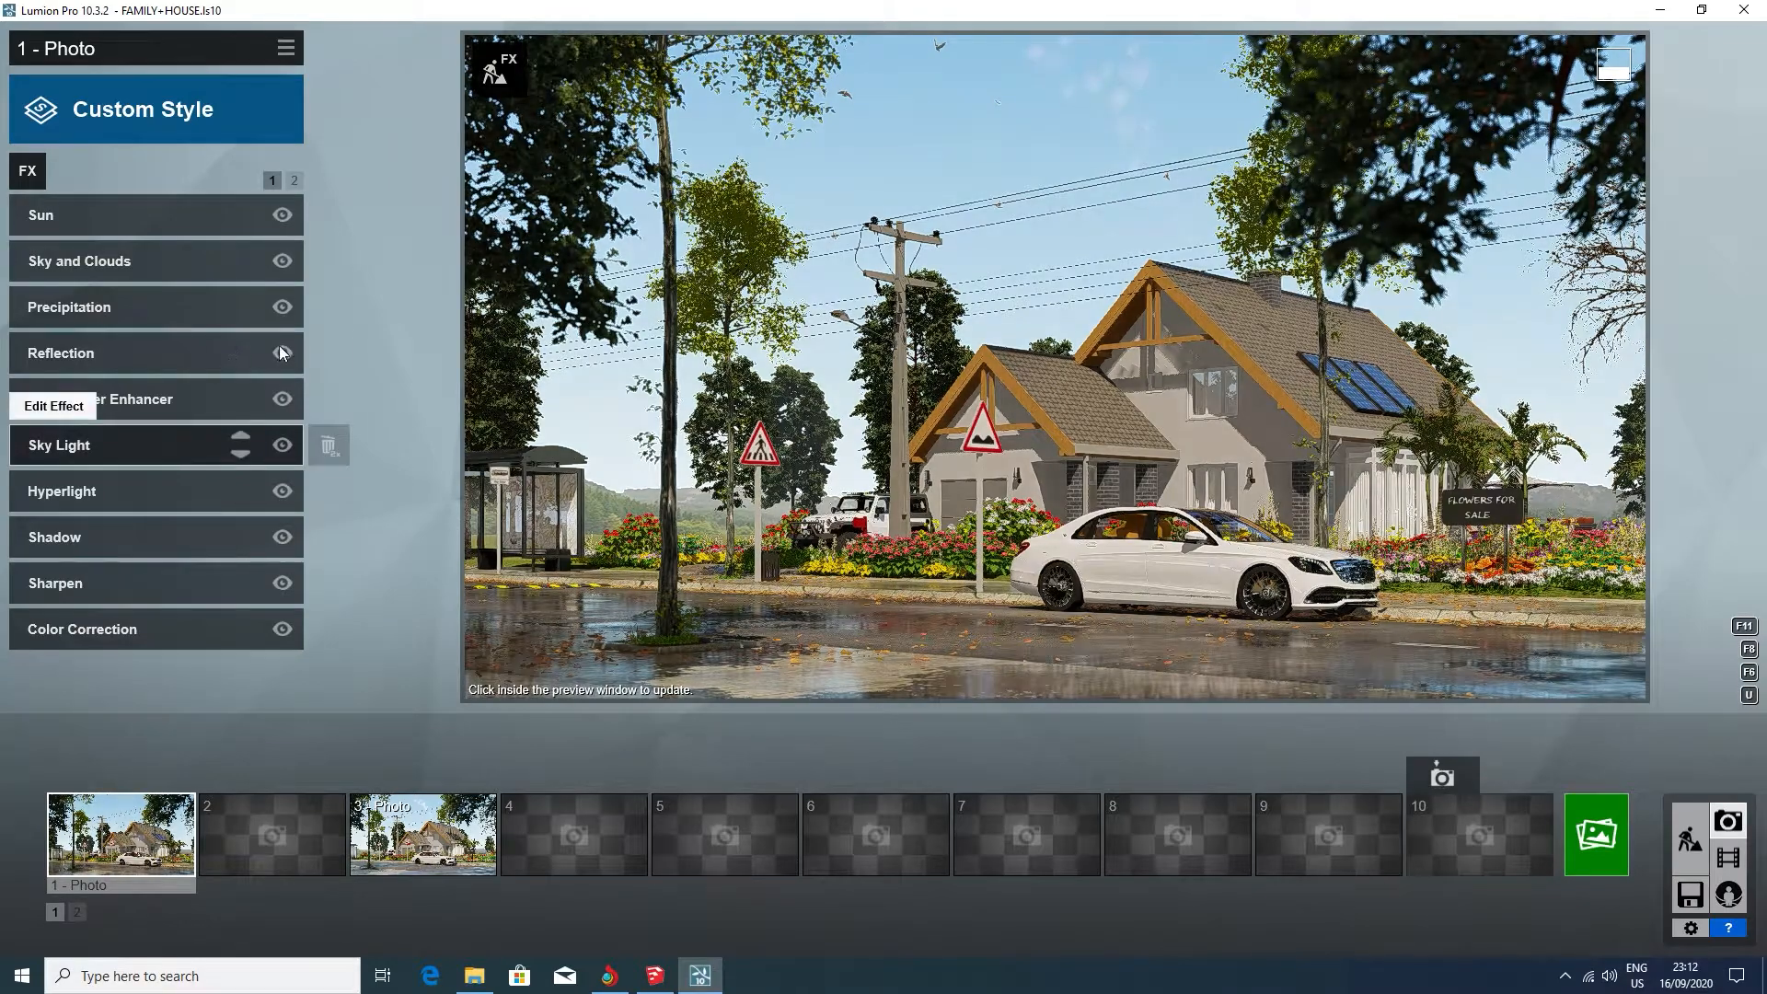
left_click(280, 354)
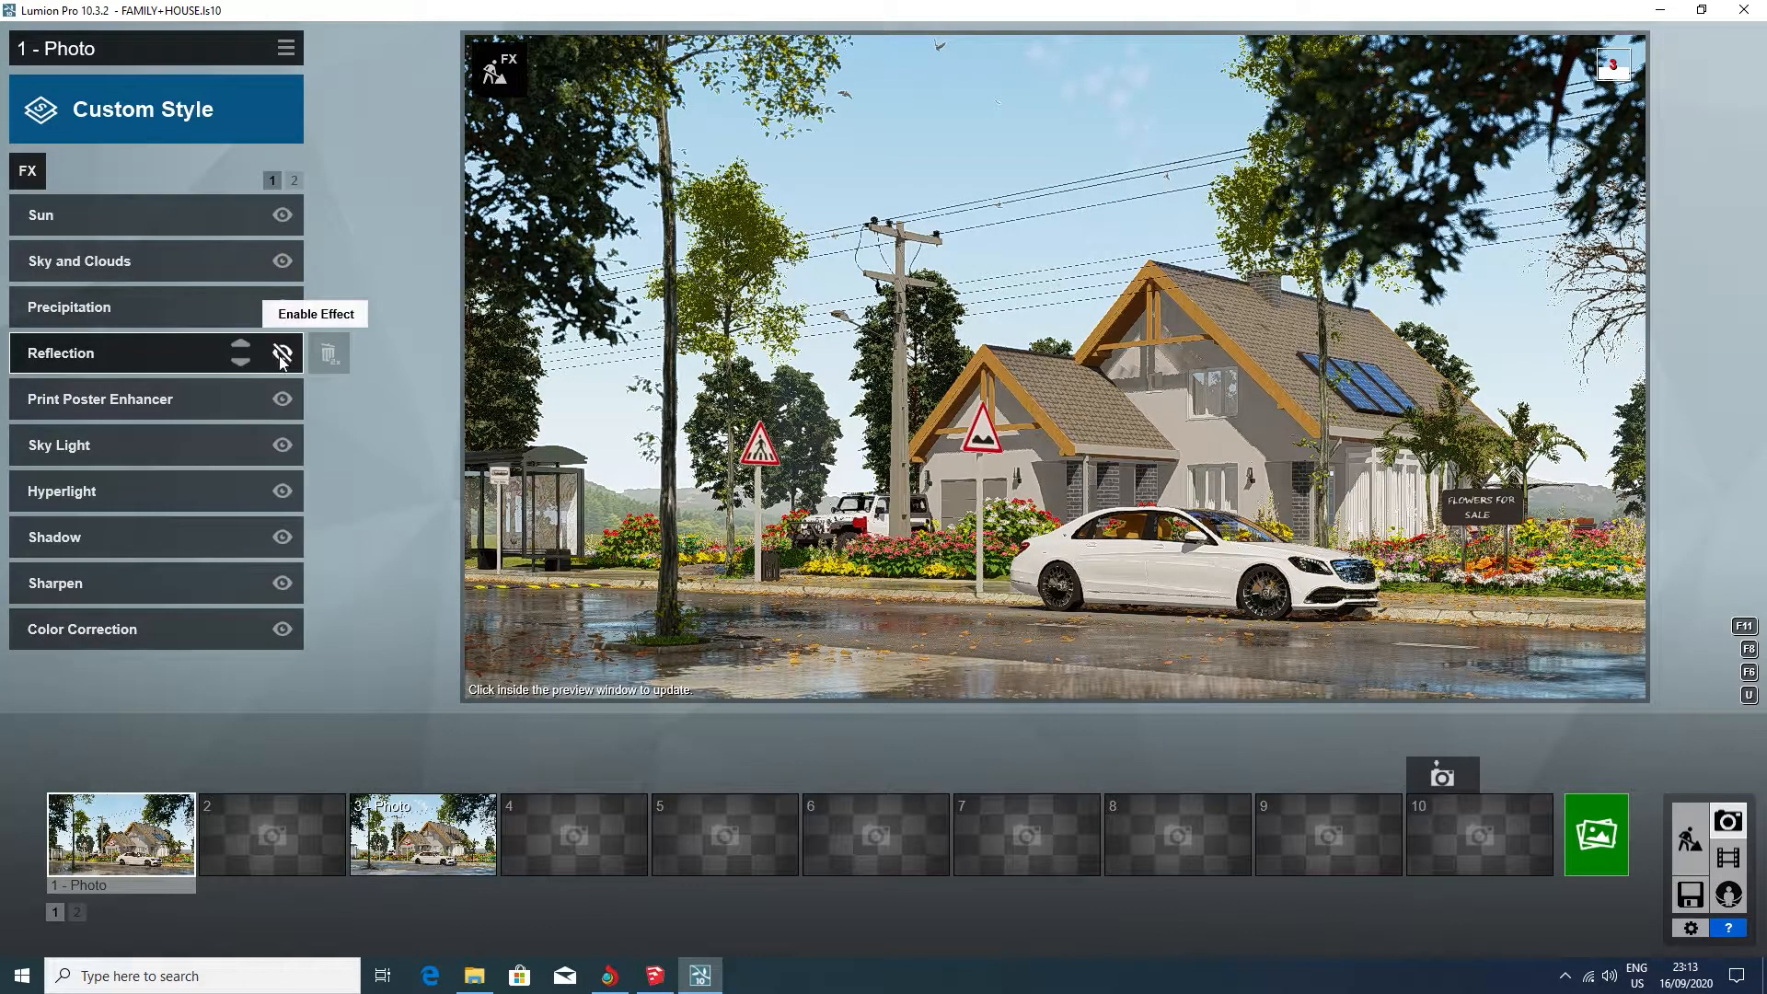
left_click(1692, 894)
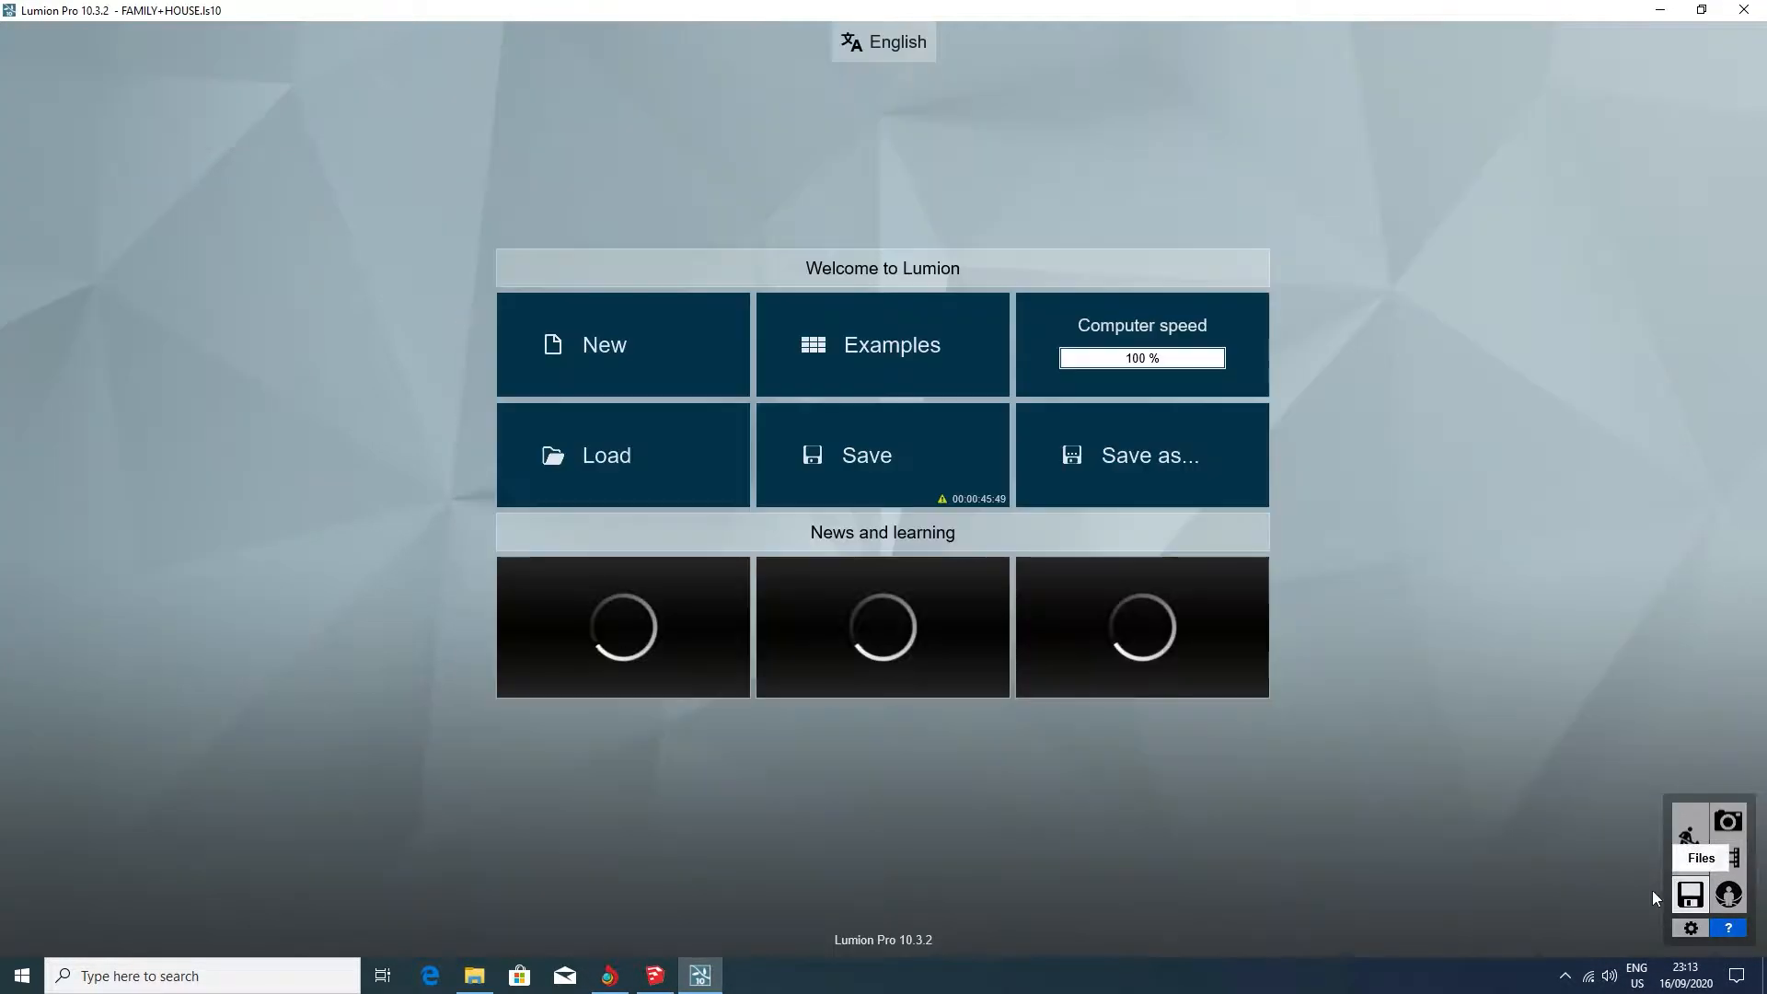
left_click(876, 477)
Switch to SketchUp to save the FAMILY+HOUSE model, and minimize both SketchUp and Lumion
left_click(654, 976)
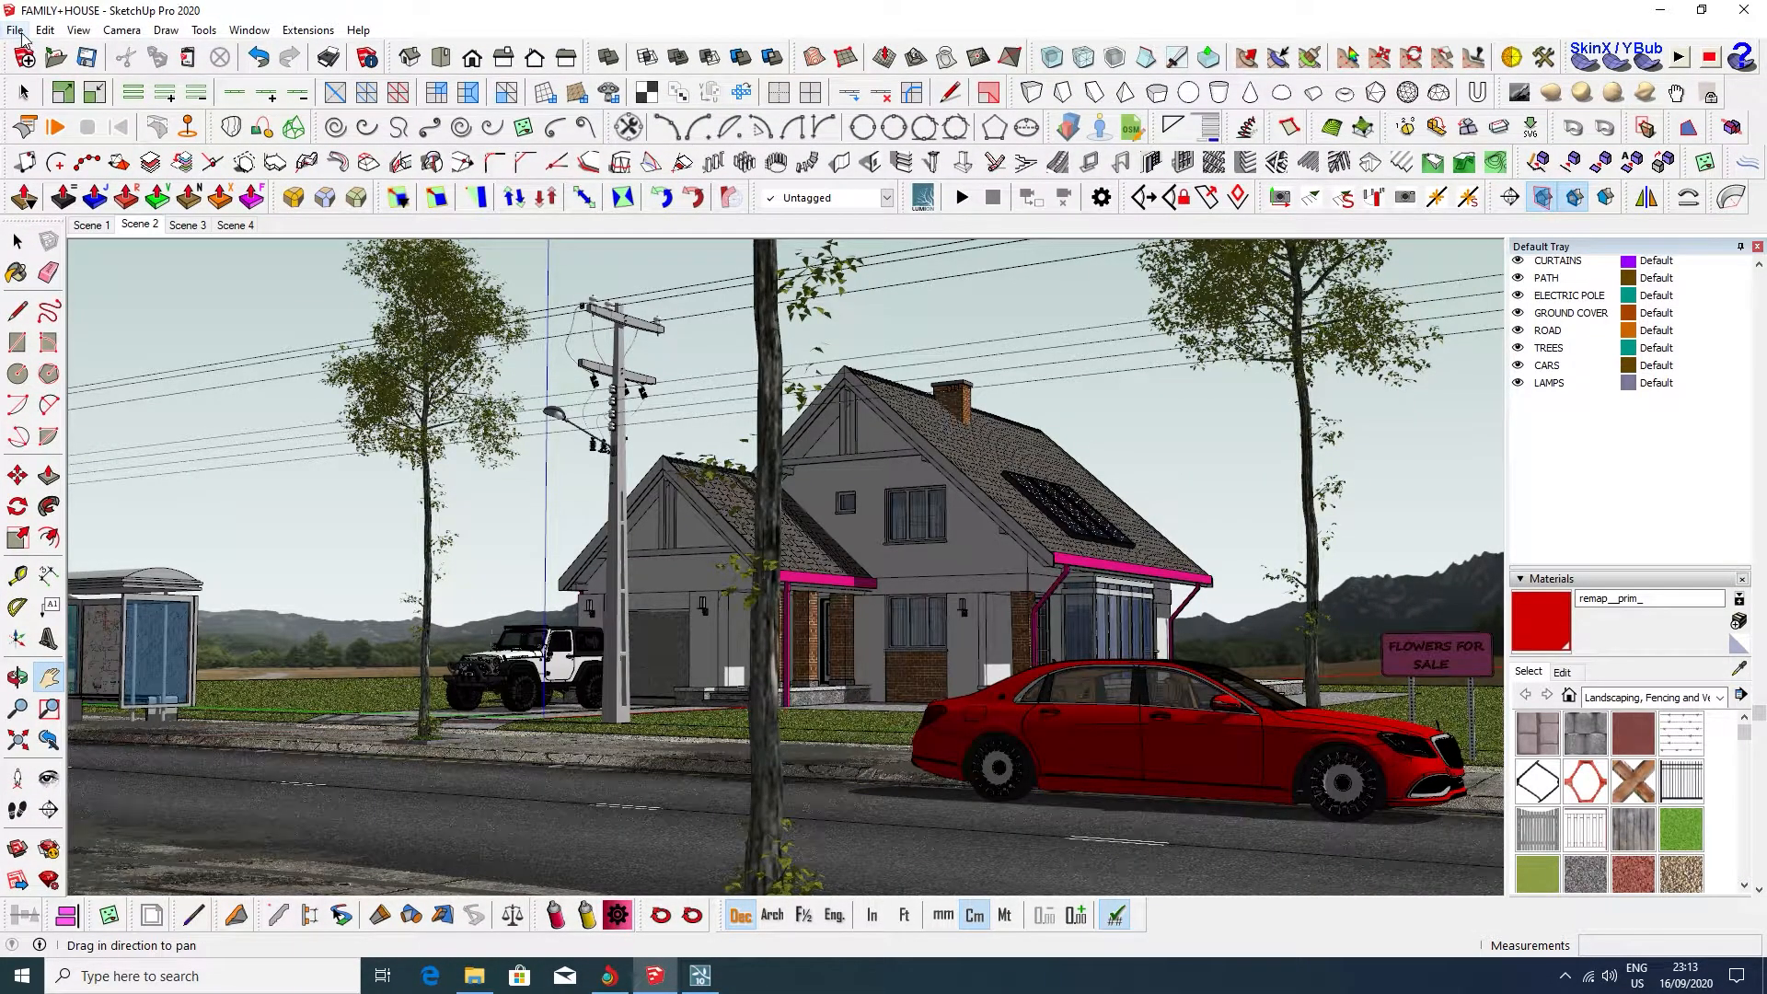
left_click(15, 29)
left_click(52, 117)
left_click(699, 976)
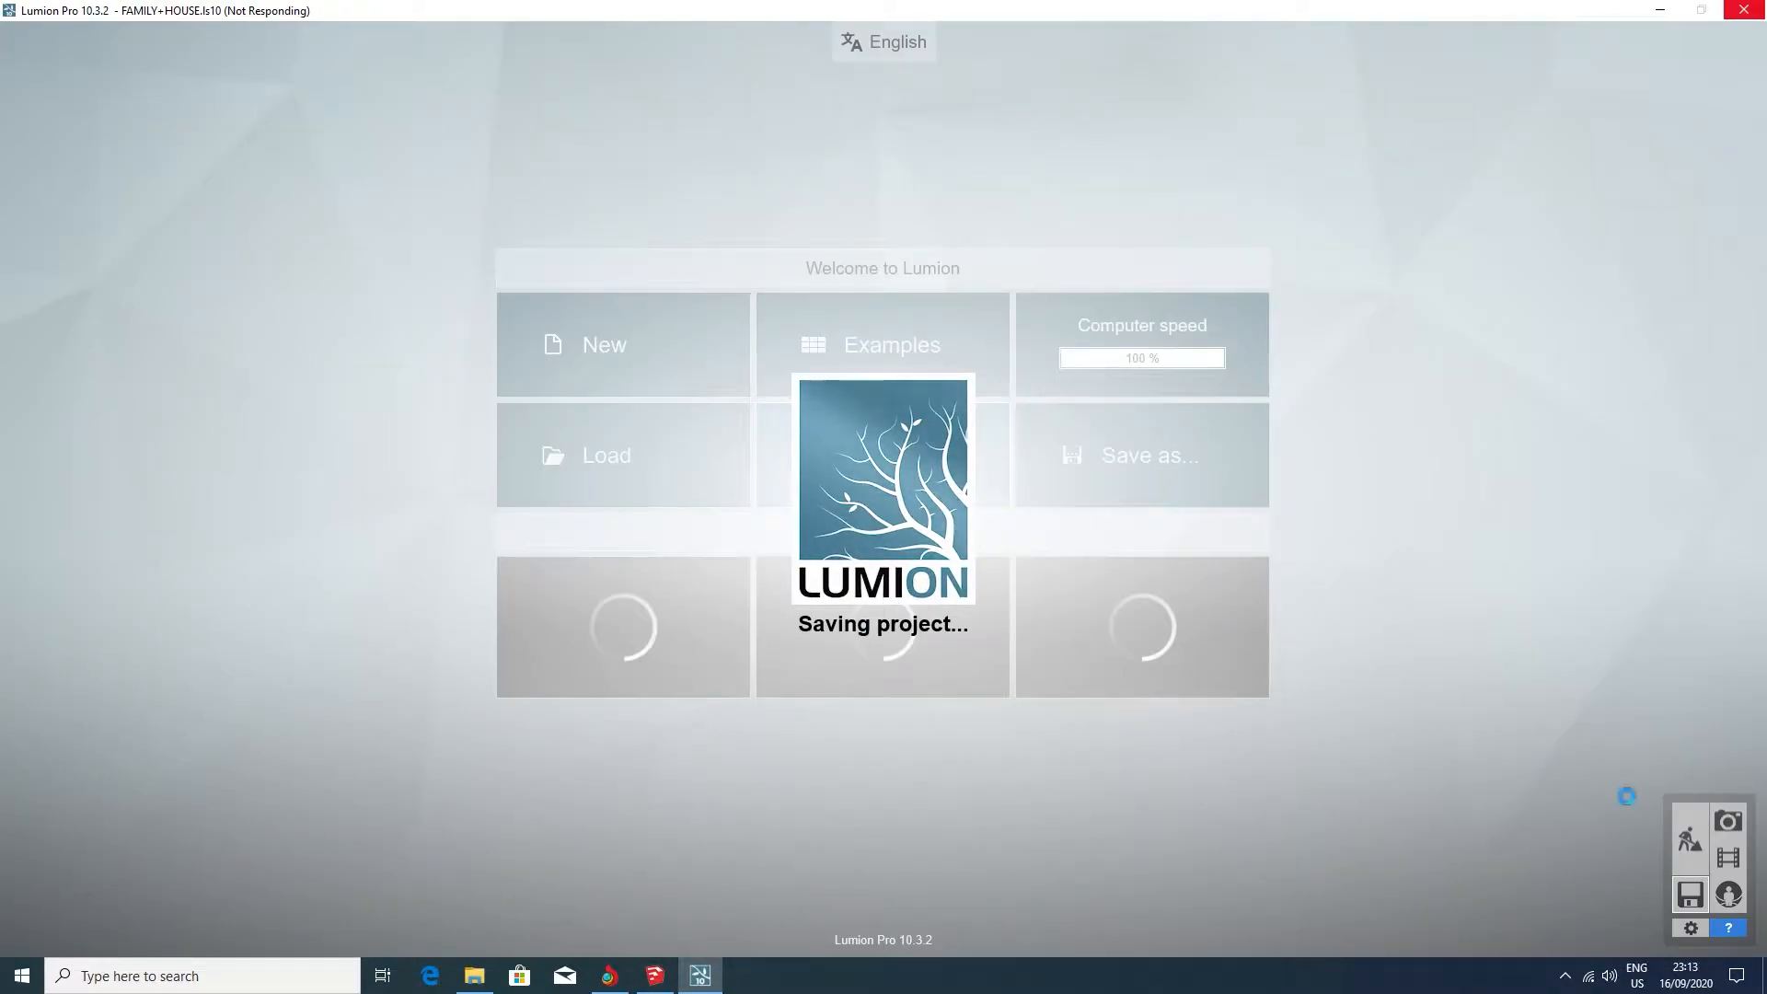
left_click(1661, 13)
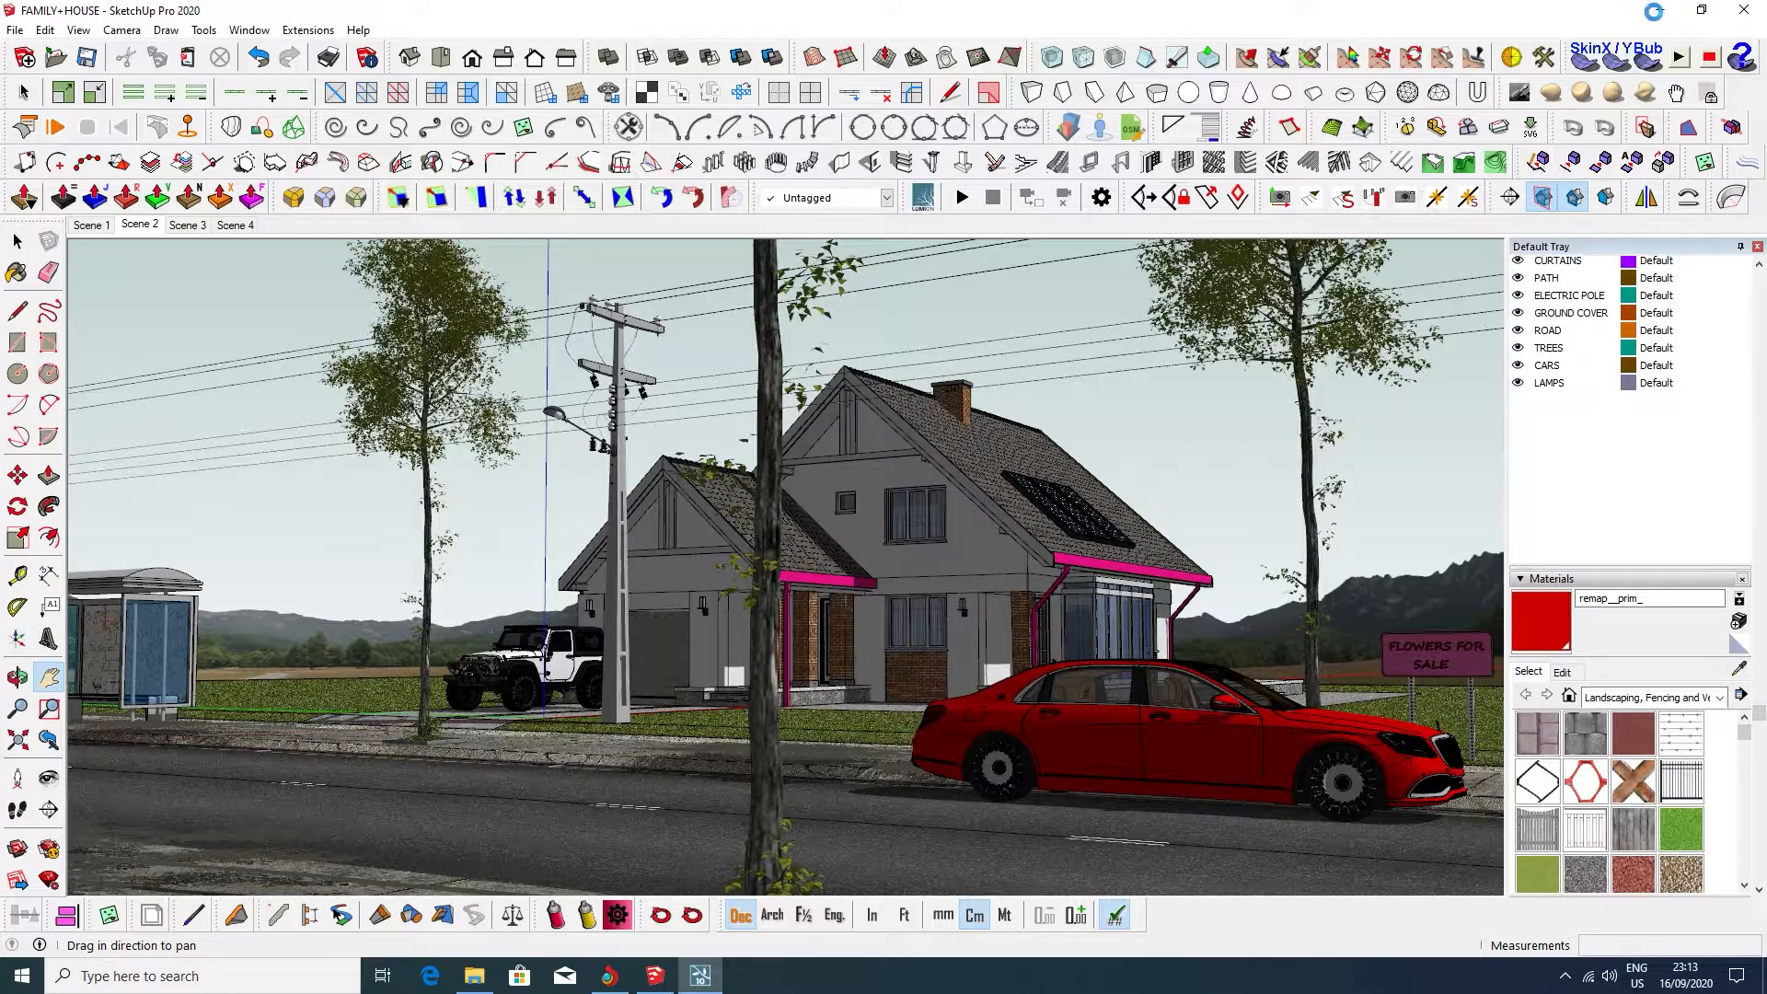
left_click(1662, 12)
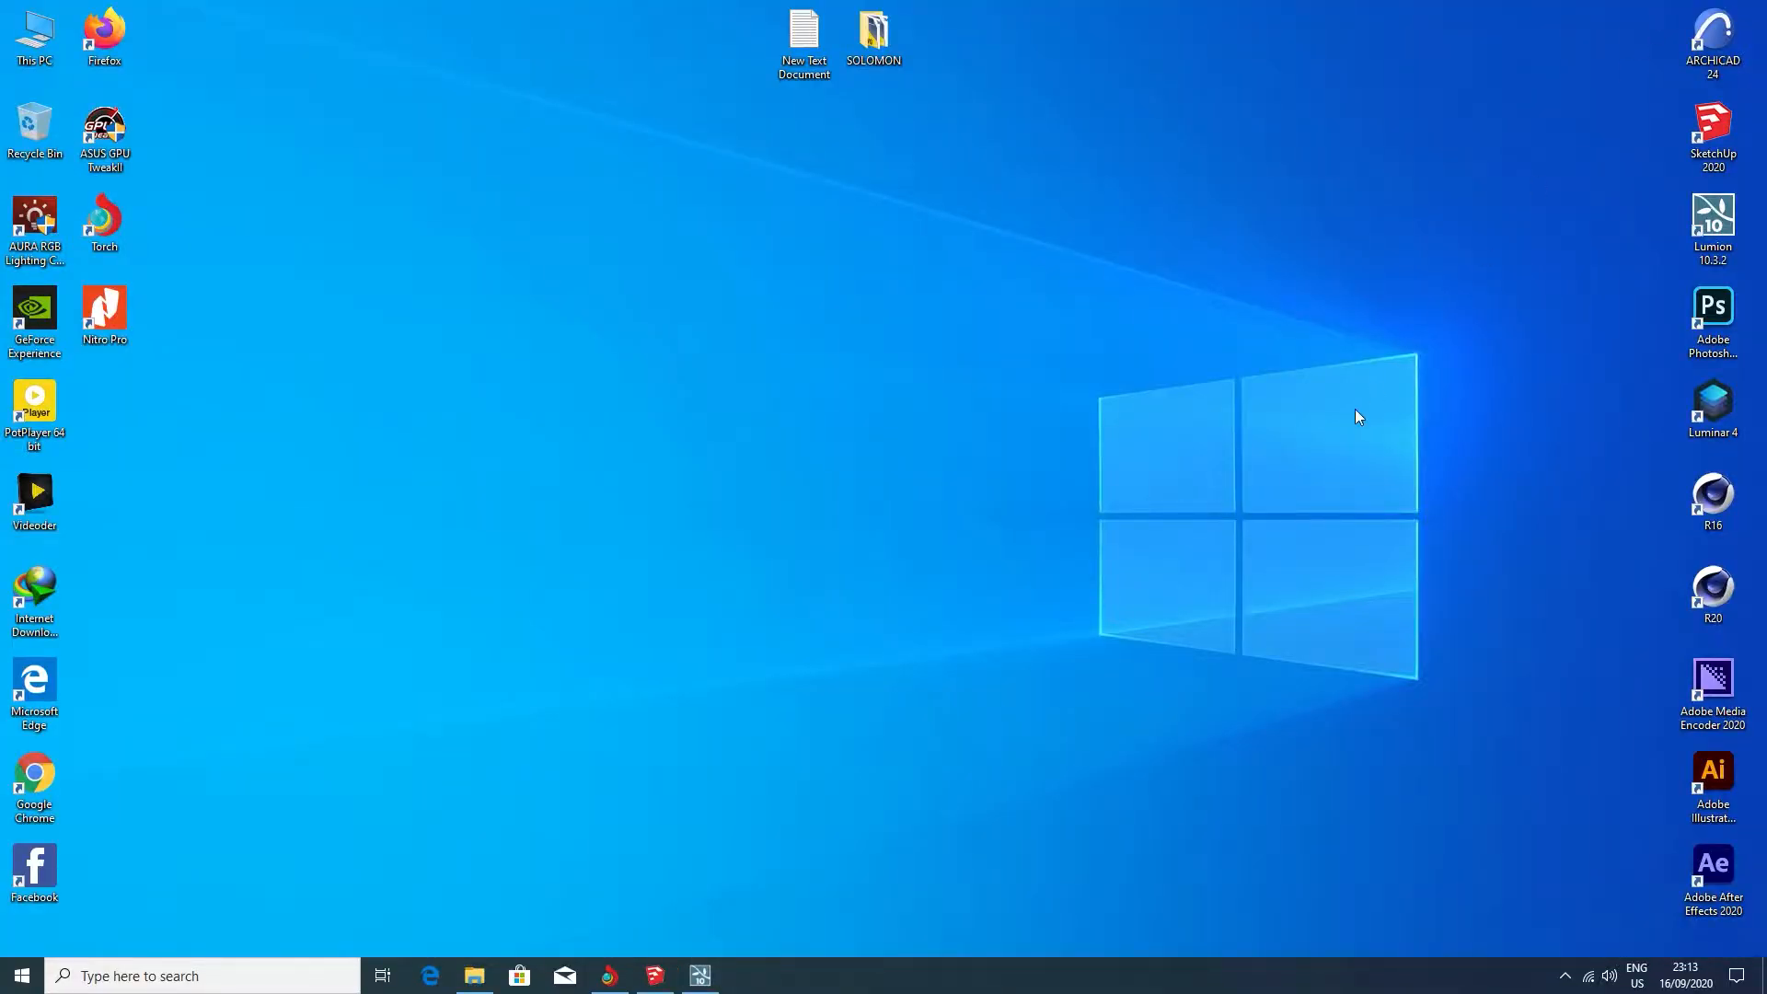
Refresh the desktop and launch Adobe Photoshop
right_click(1135, 343)
left_click(1202, 399)
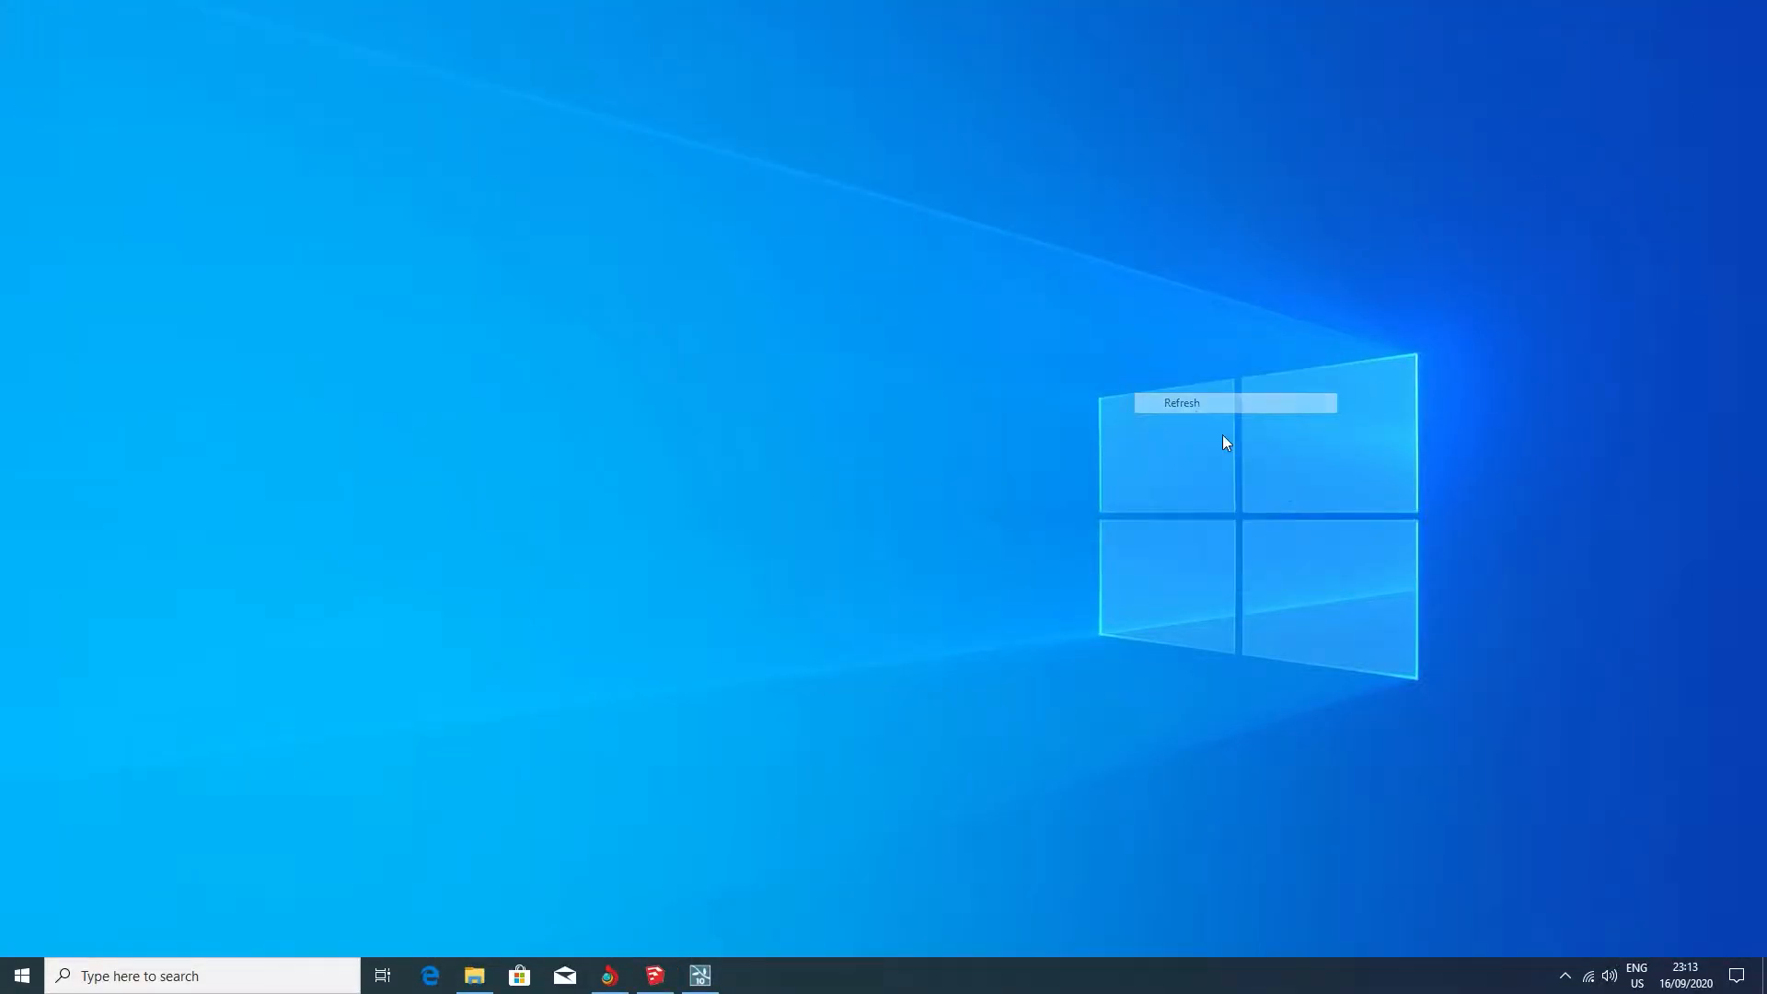
left_click(1724, 315)
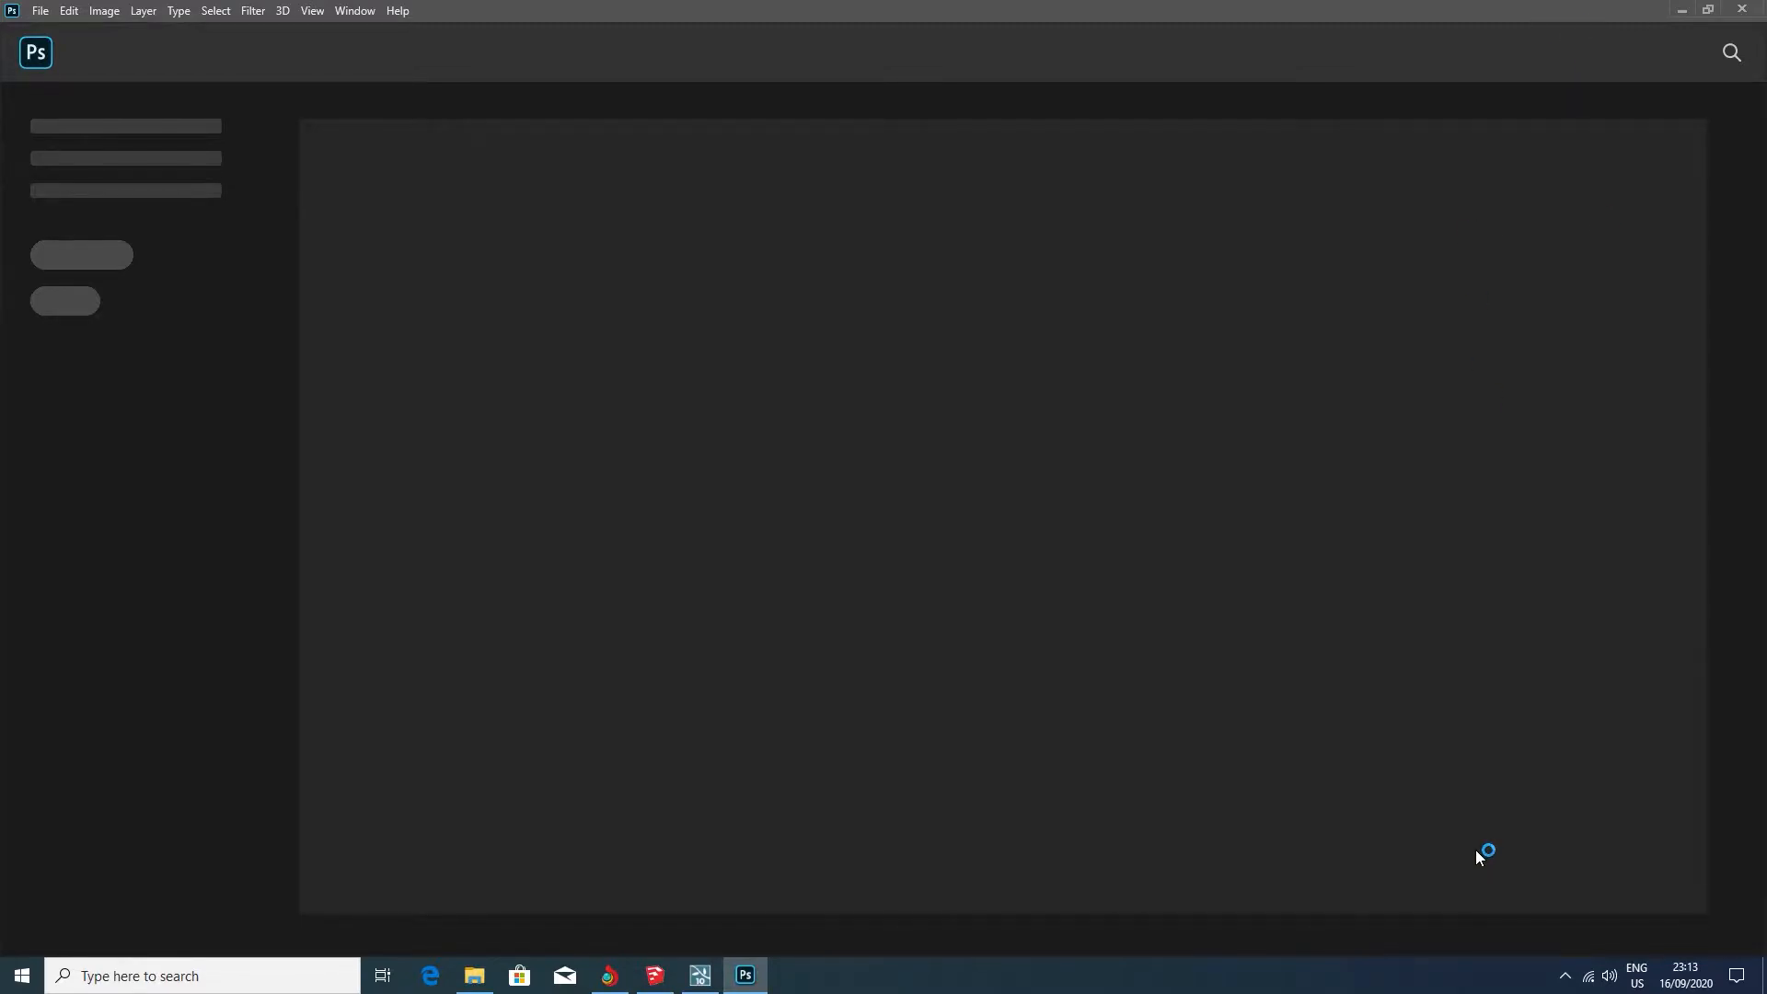
Bring up File Explorer as a smaller window over Photoshop, showing This PC
left_click(474, 975)
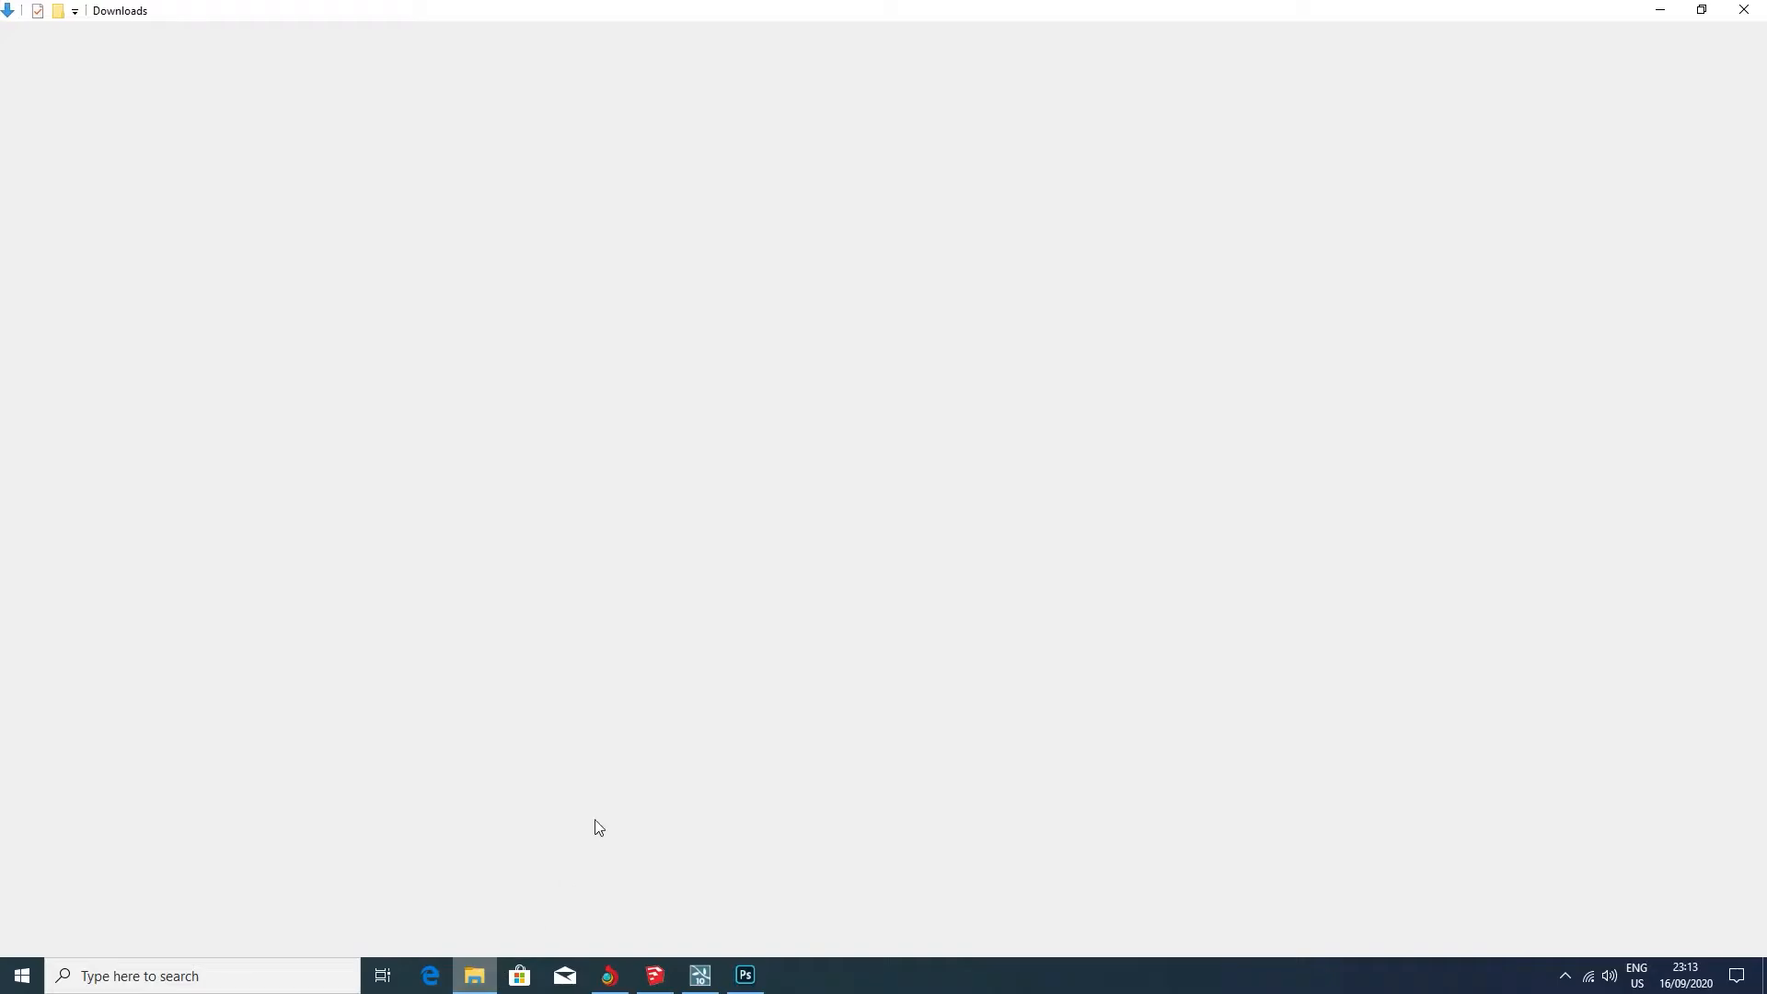
left_click_drag(1145, 11, 1274, 95)
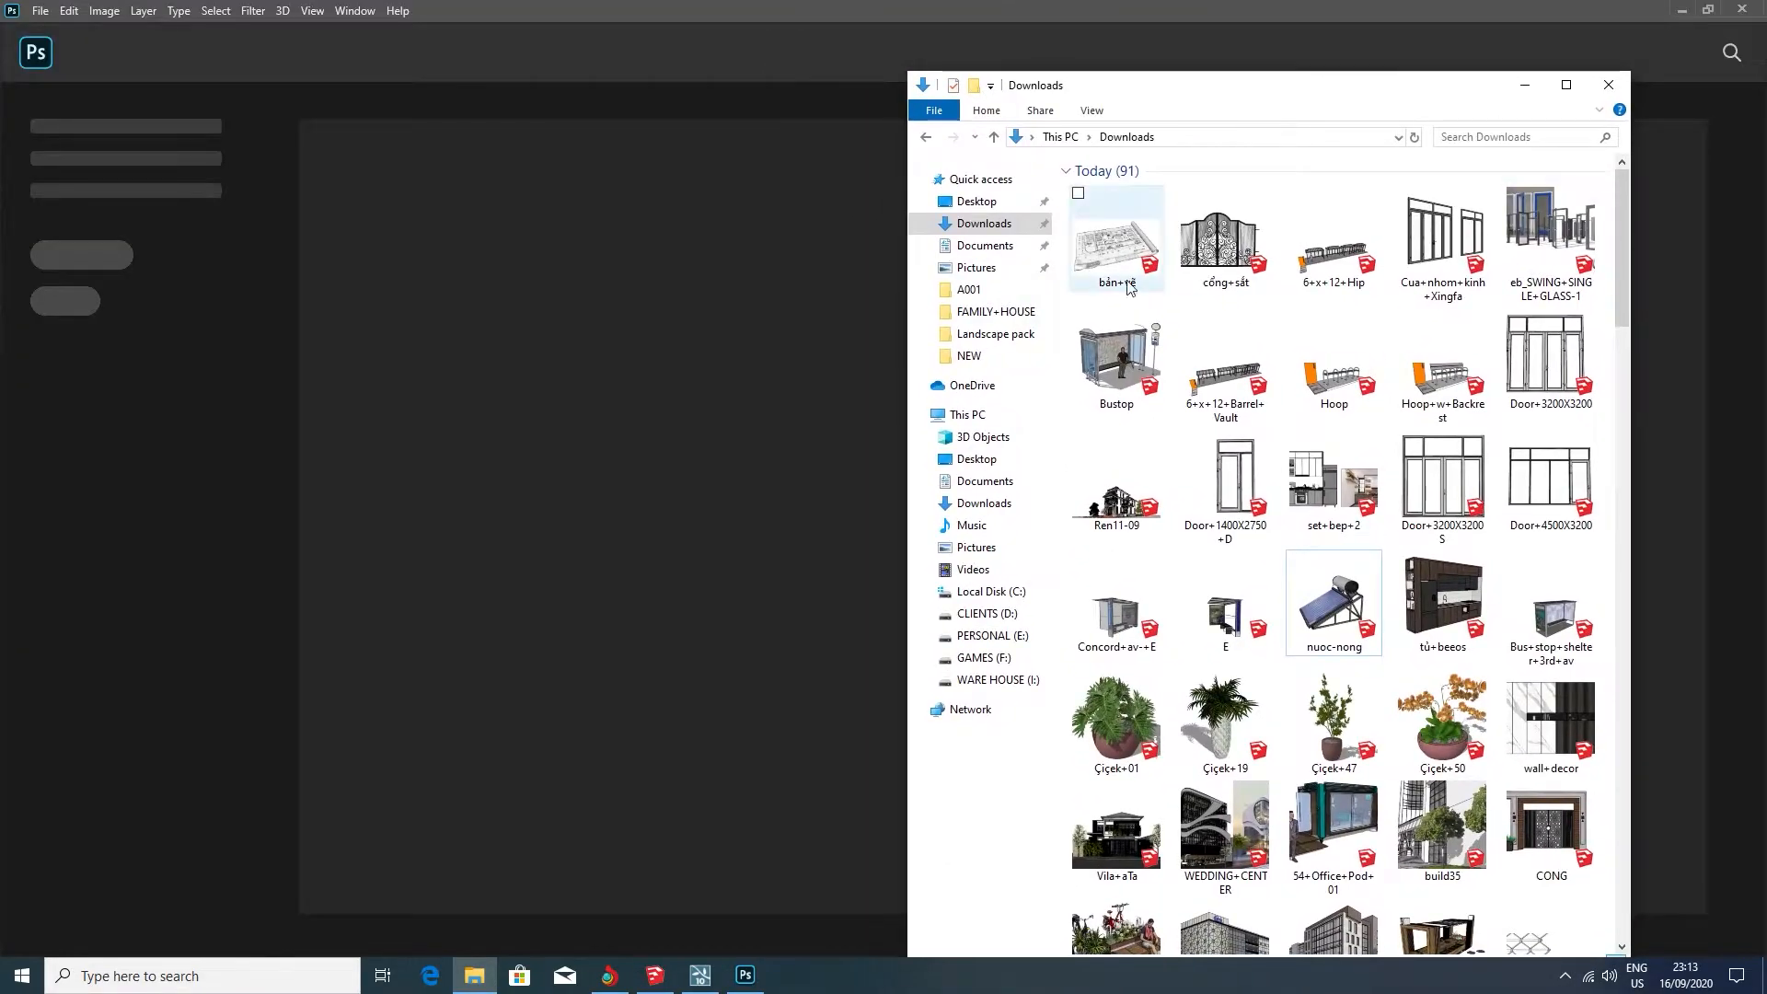
left_click(967, 414)
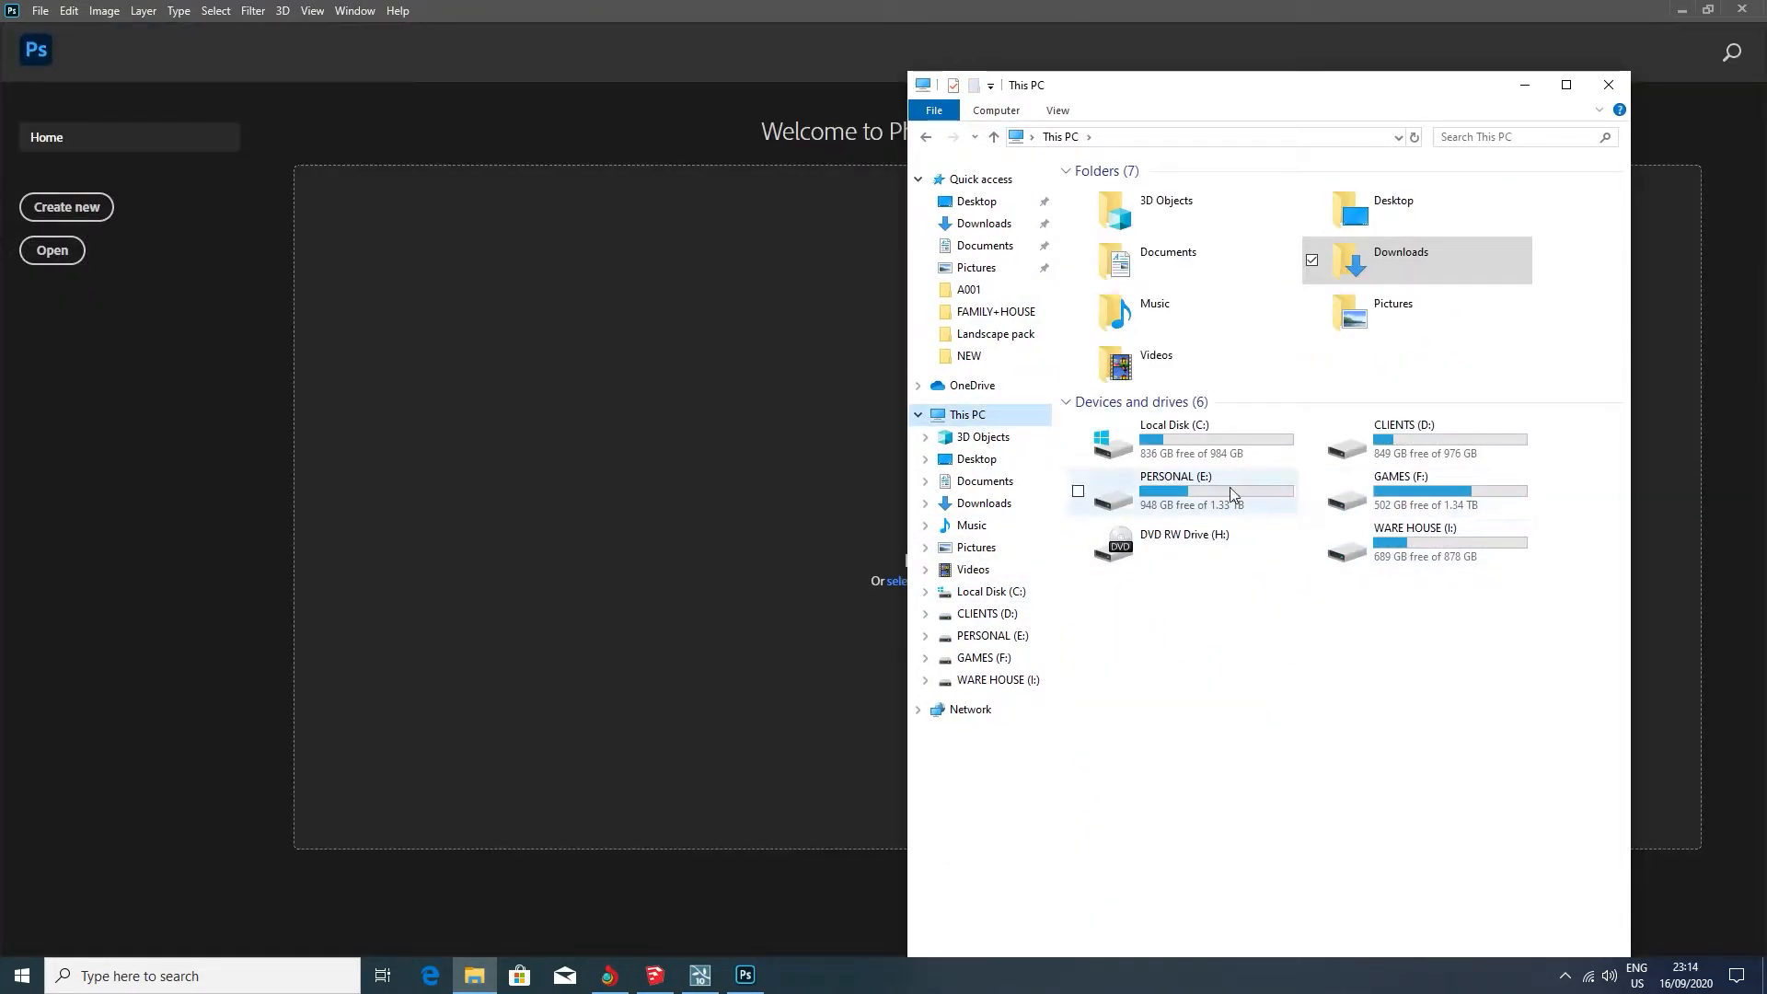
left_click(1229, 490)
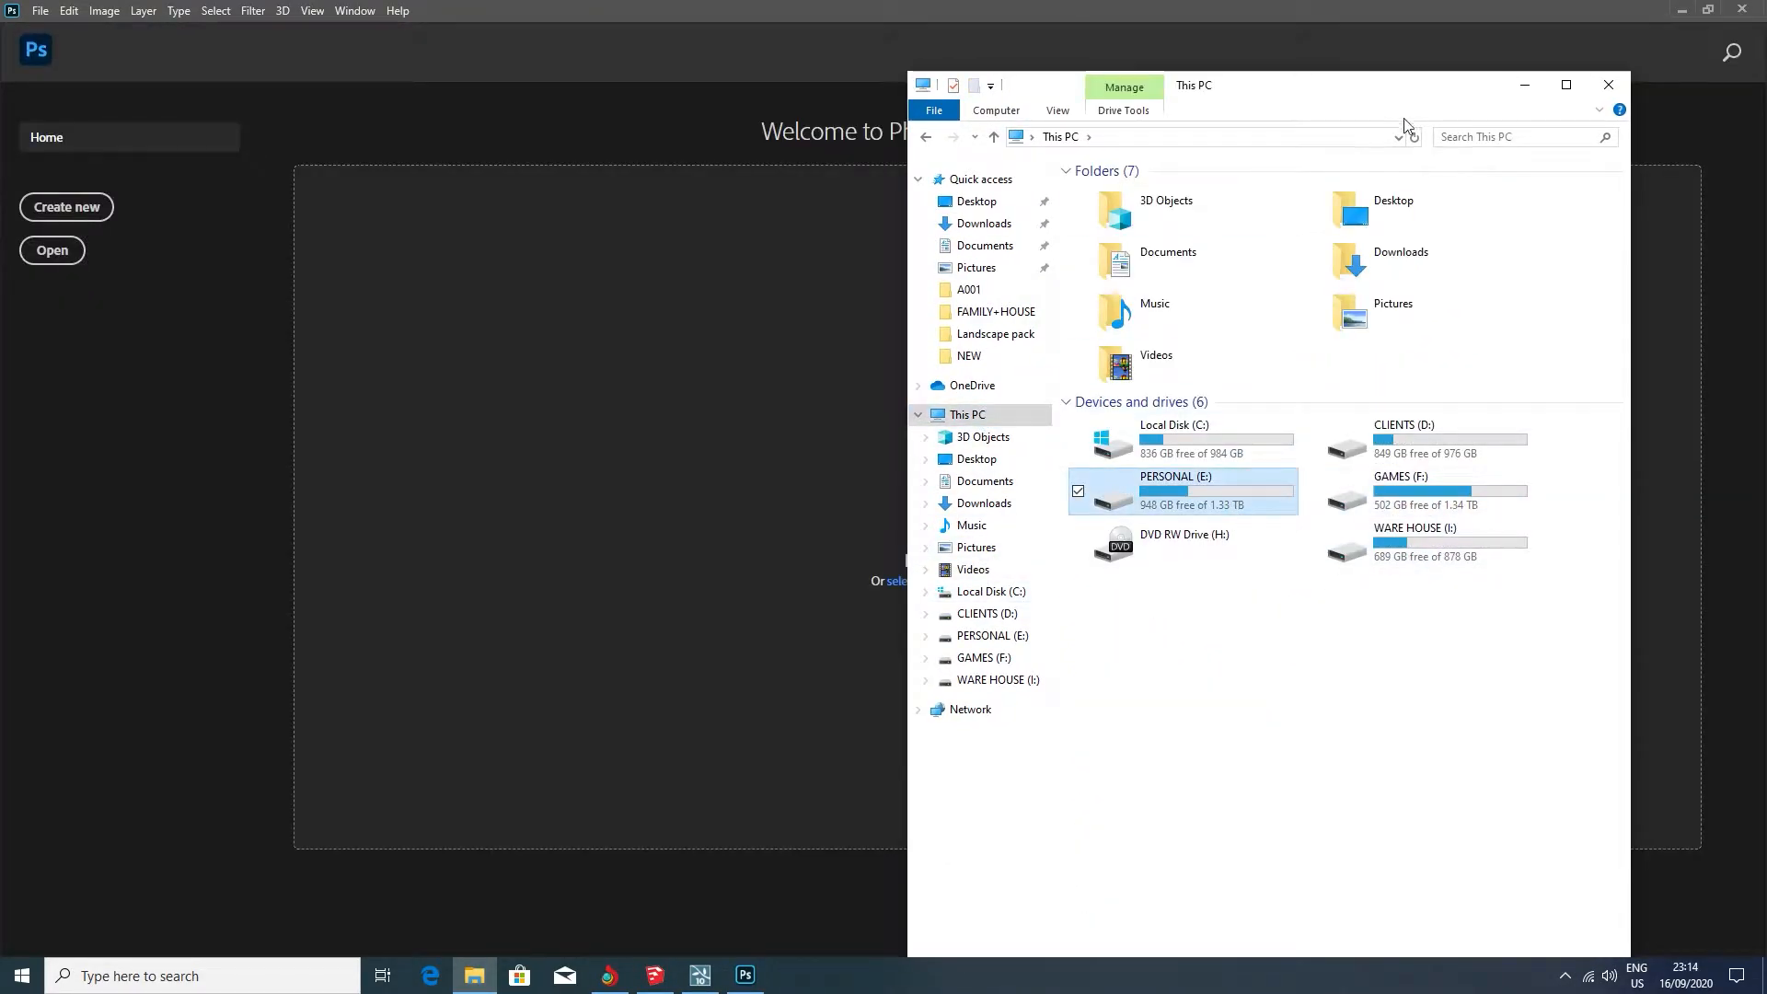
left_click(1525, 84)
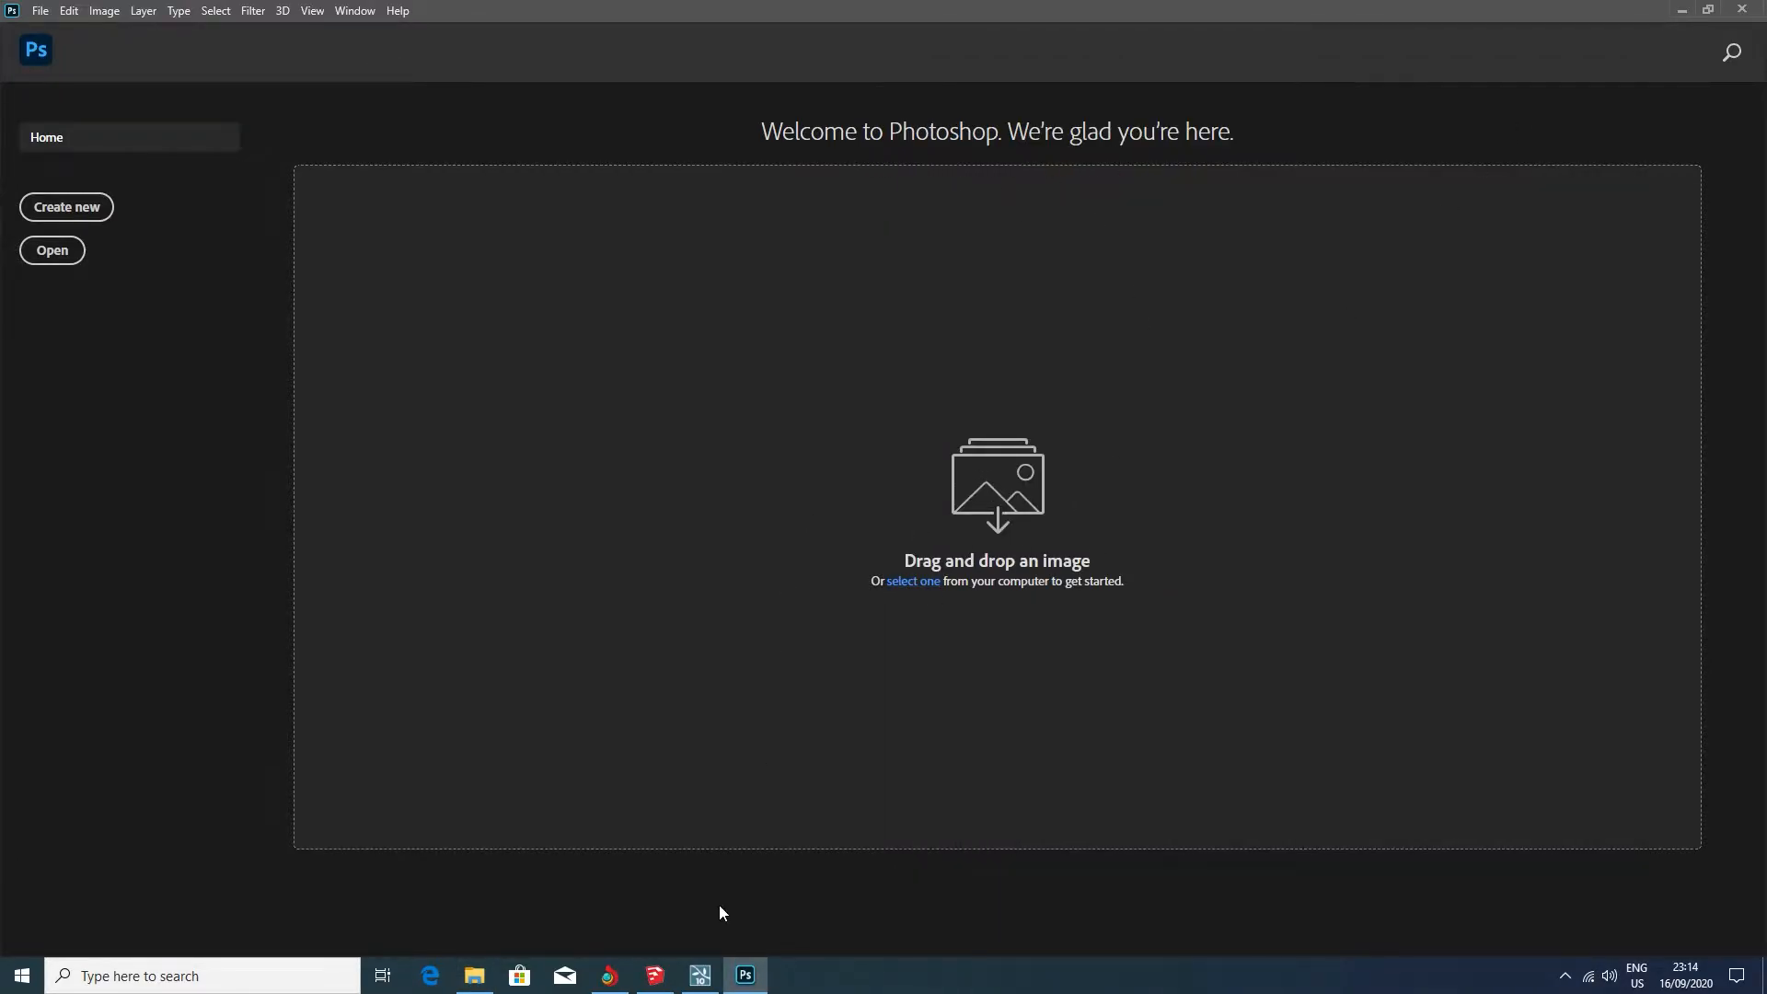
left_click(476, 990)
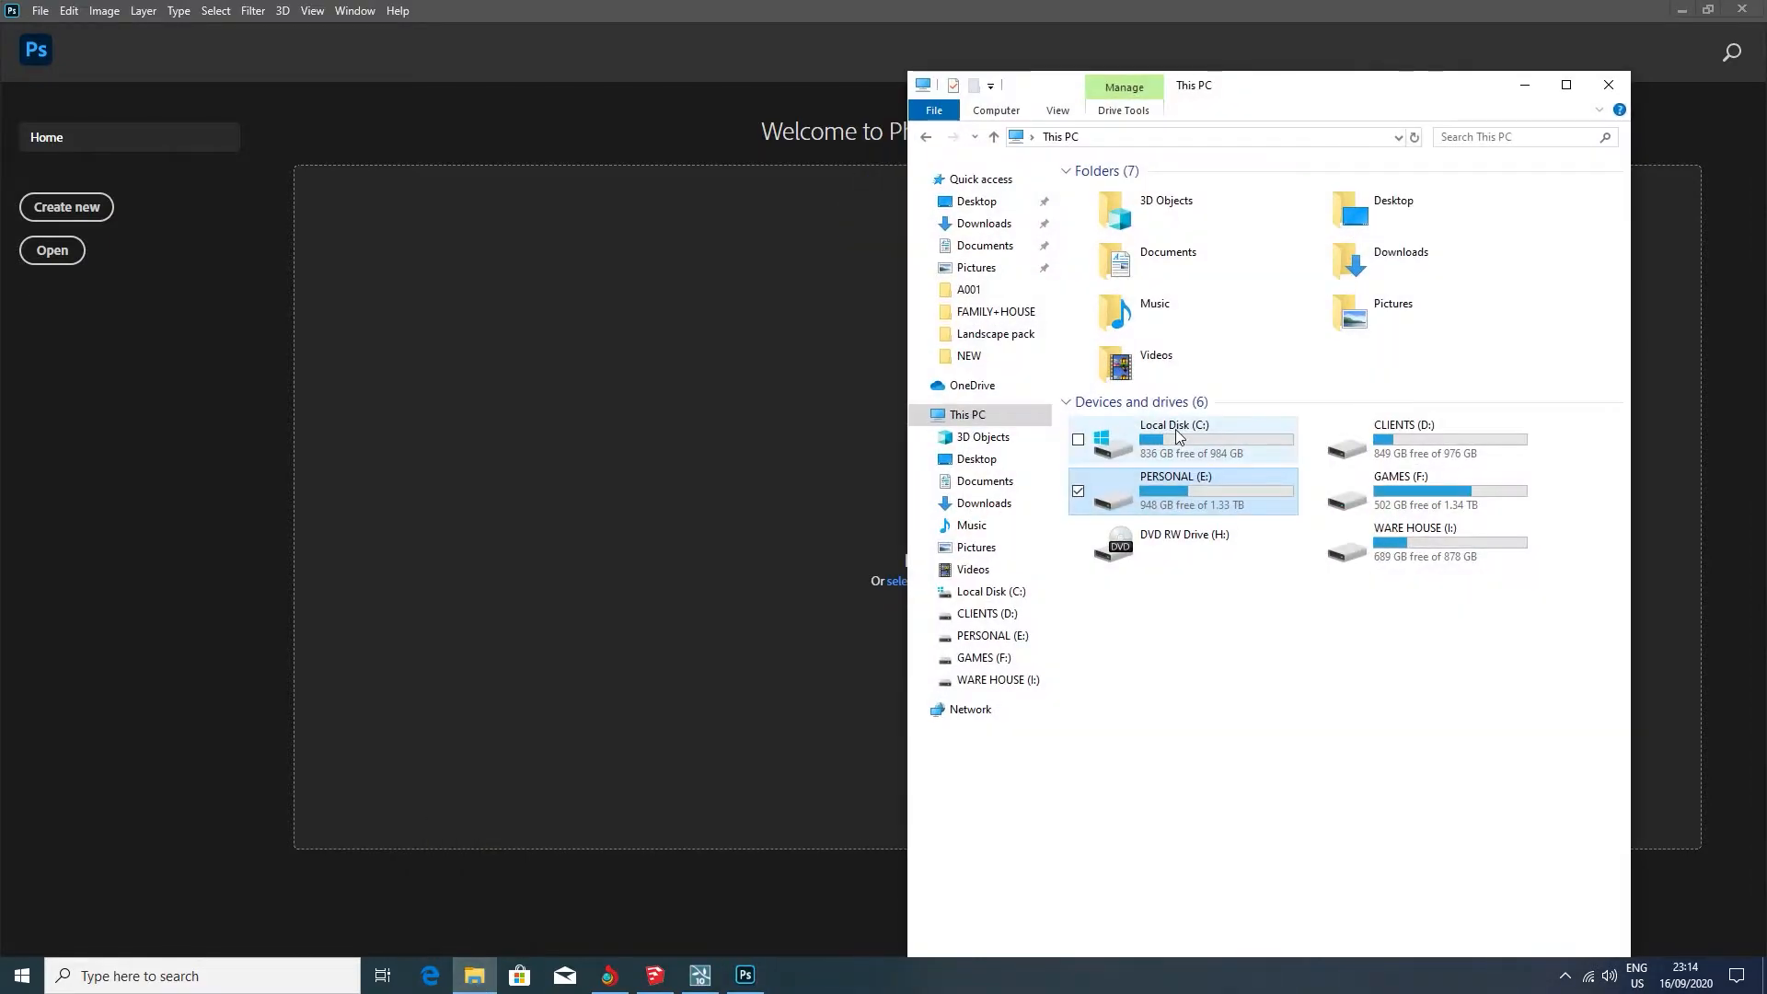
Browse to the RENDER folder under PERSONAL (E:) > WORK > PROJECTS > NOW _ Entry > FAMILY+HOUSE
double_click(1259, 490)
double_click(1454, 230)
right_click(1368, 426)
left_click(1401, 492)
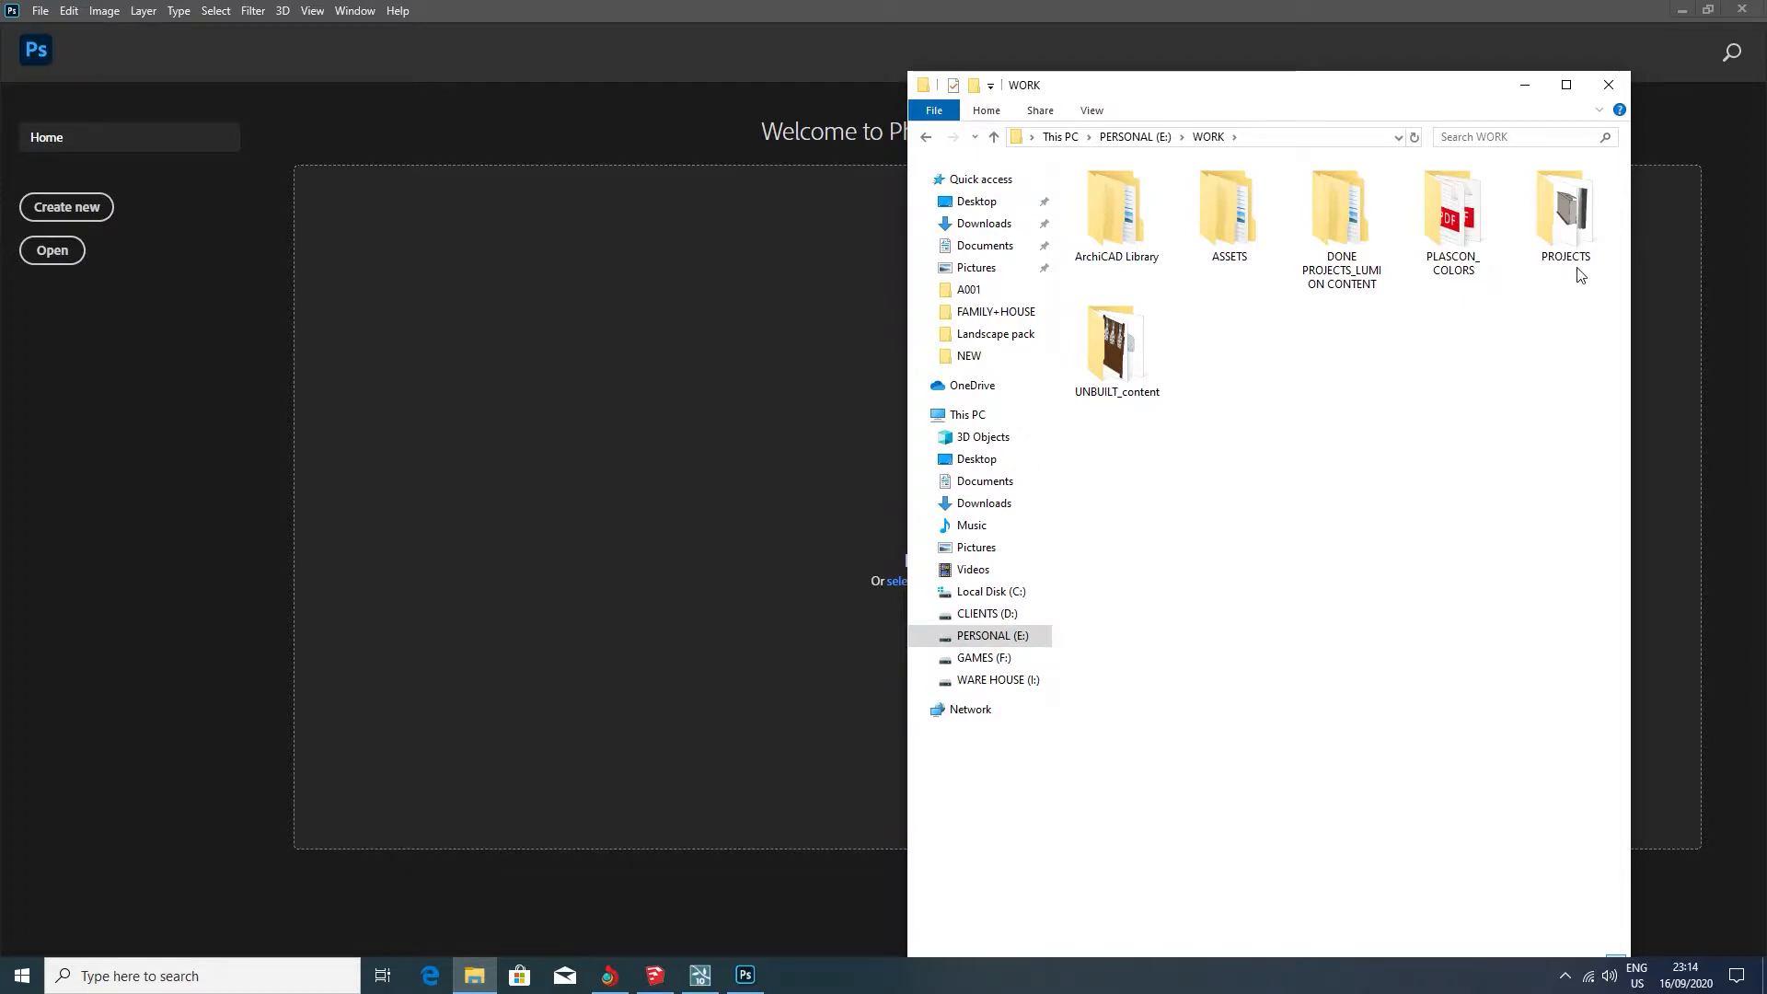
double_click(1565, 217)
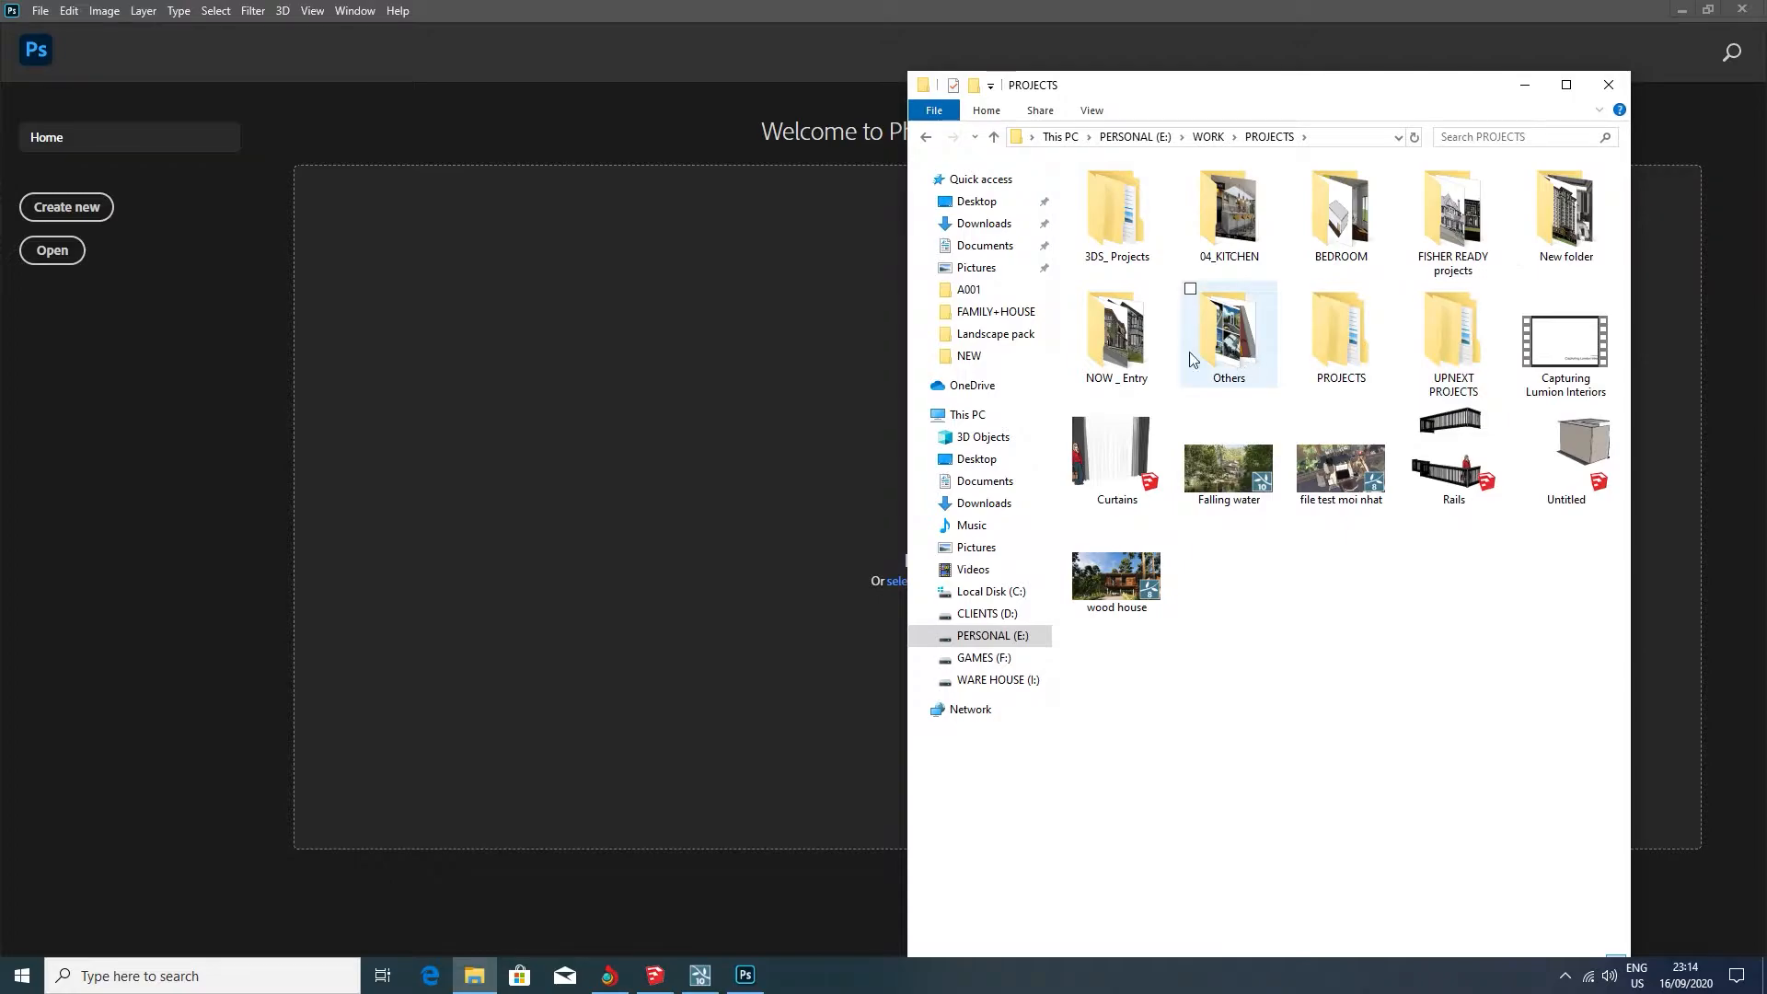
double_click(1116, 336)
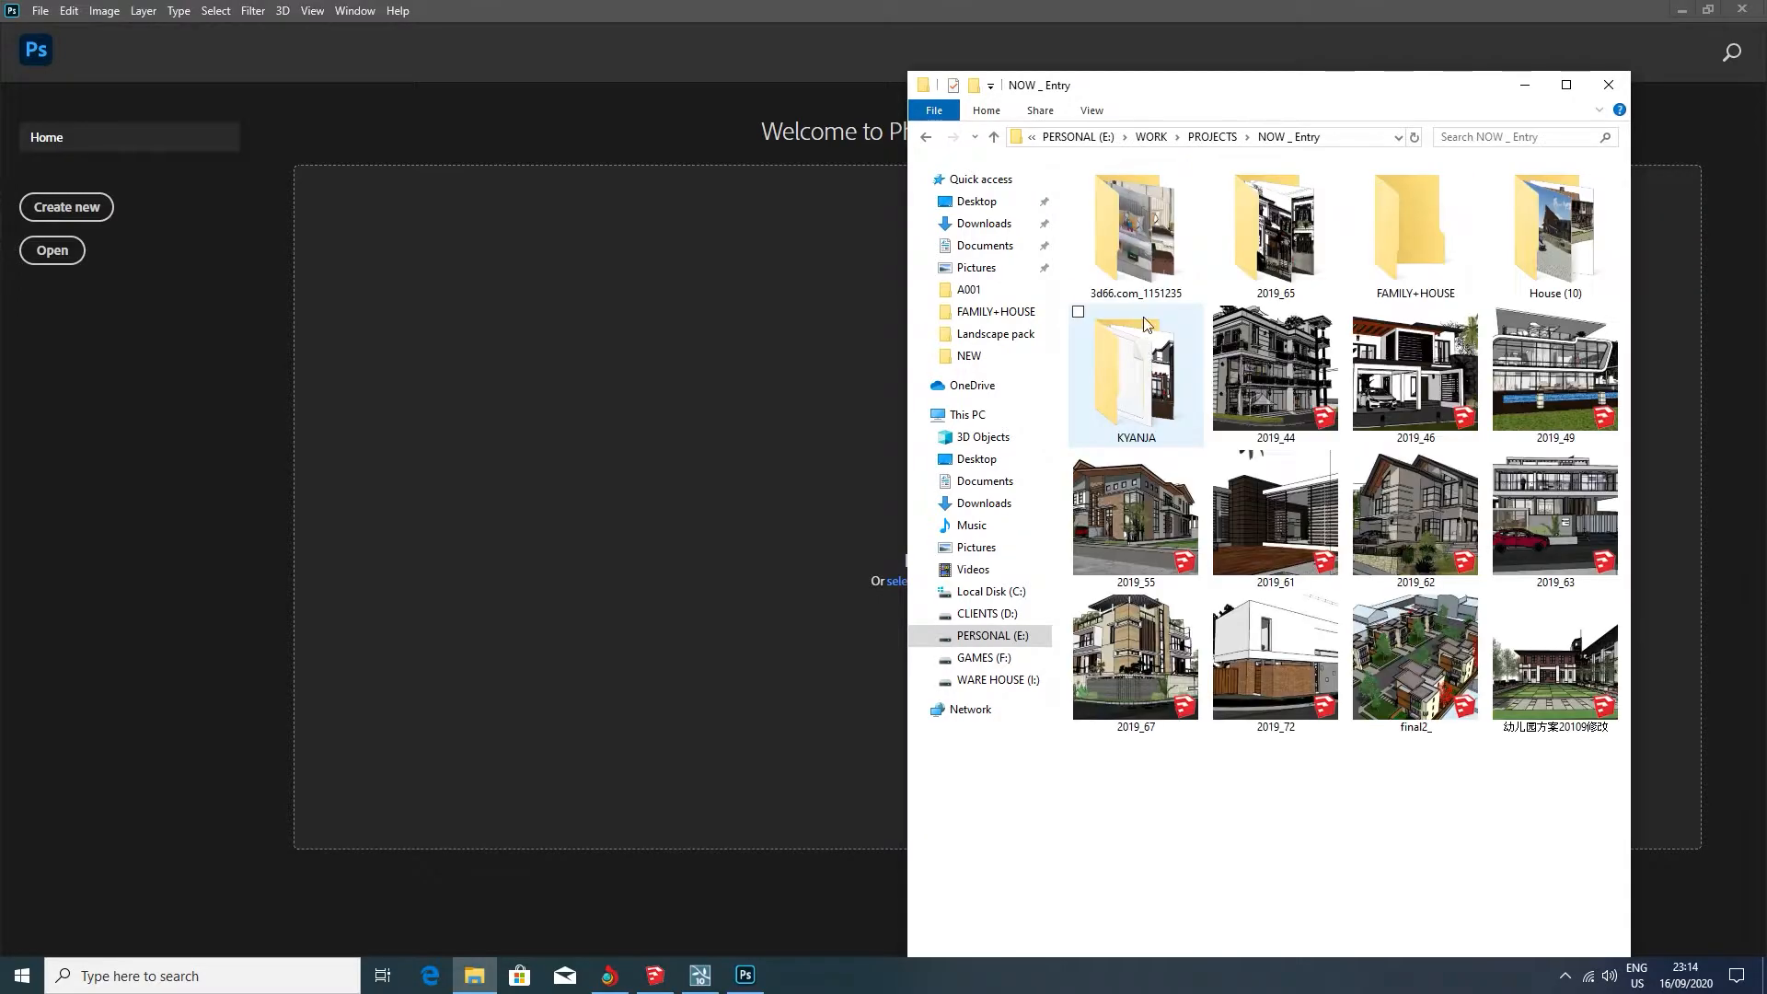
double_click(1414, 235)
right_click(1261, 357)
left_click(1289, 422)
double_click(1241, 262)
Preview the rendered image 1 and bring it from the RENDER folder into Photoshop
double_click(1146, 220)
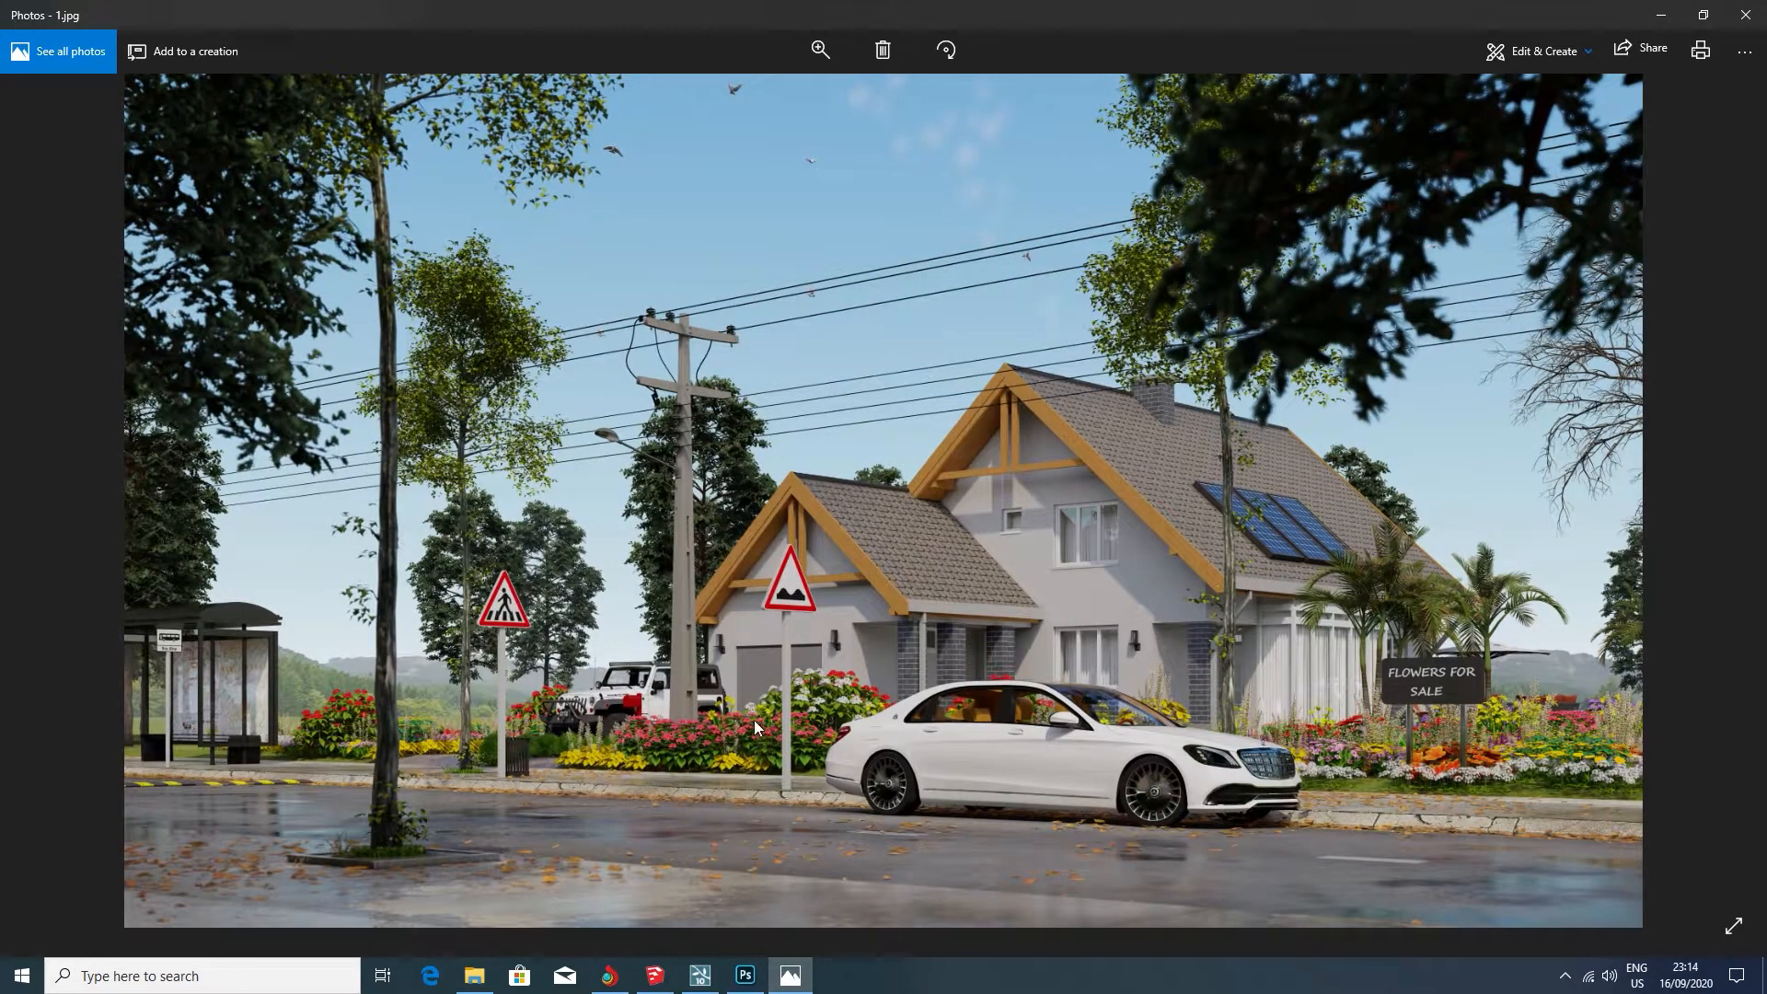
left_click(1746, 15)
left_click_drag(1110, 219, 716, 372)
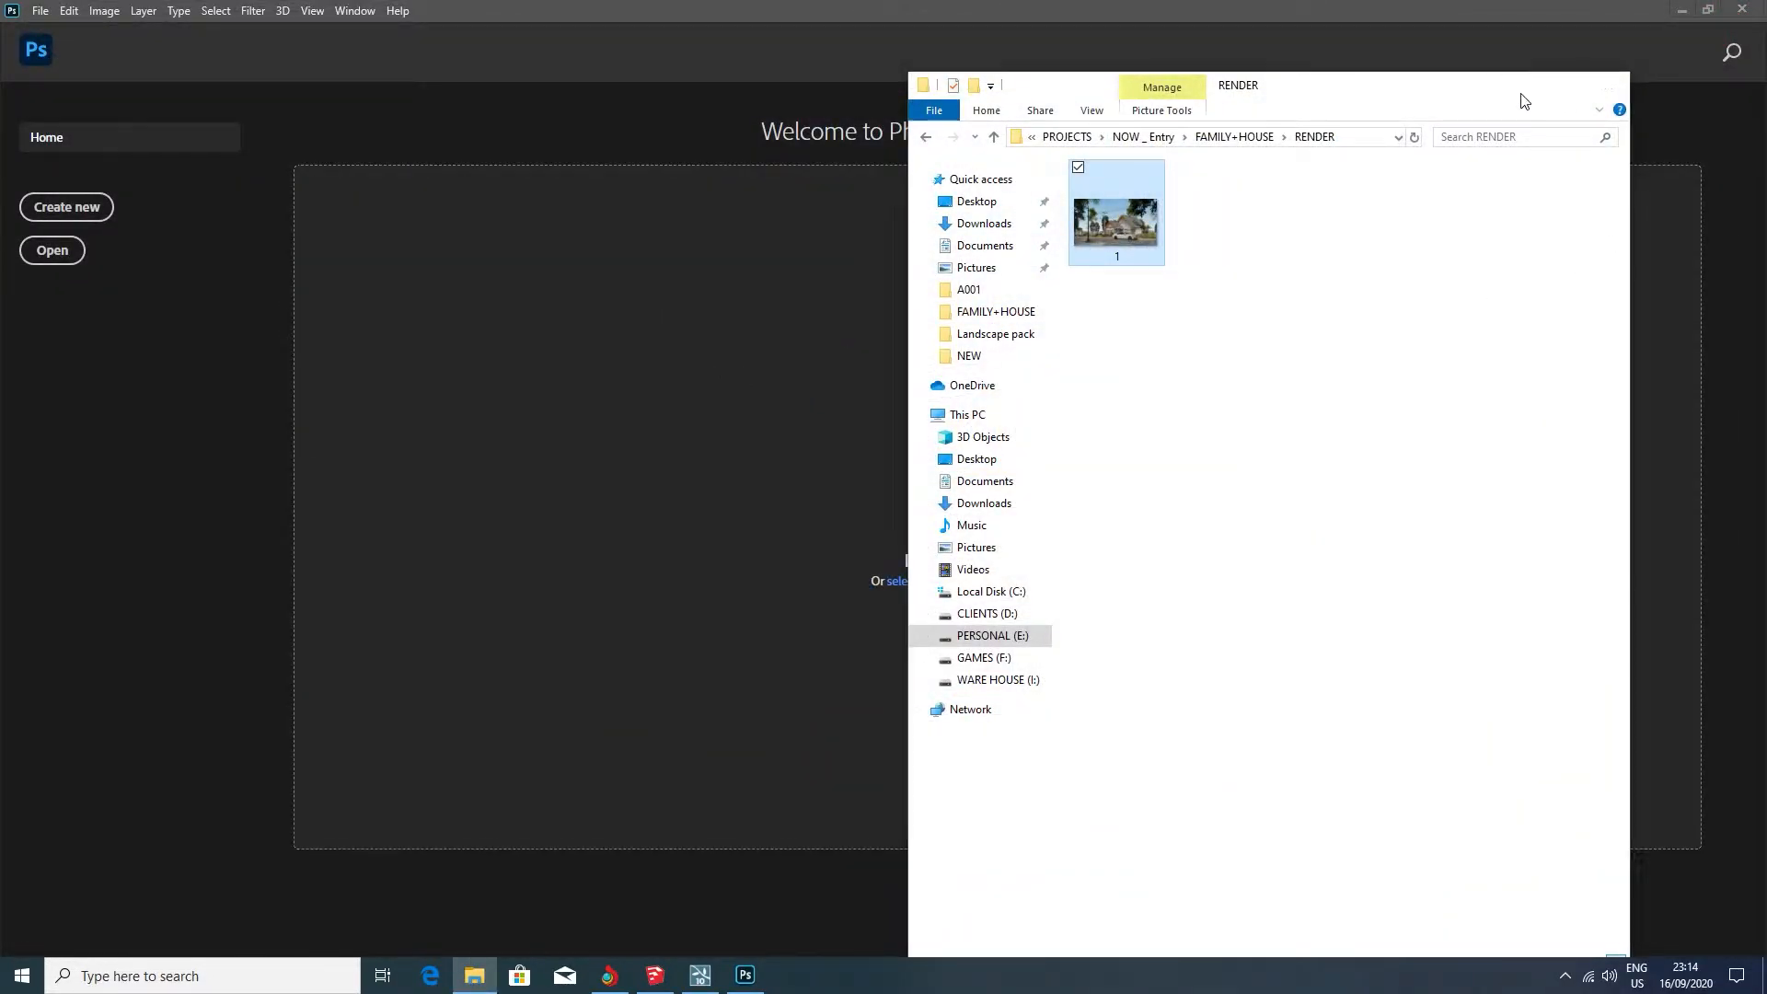
Switch Photoshop to the Photography workspace and fit the opened render 1.jpg to the screen
left_click(1525, 85)
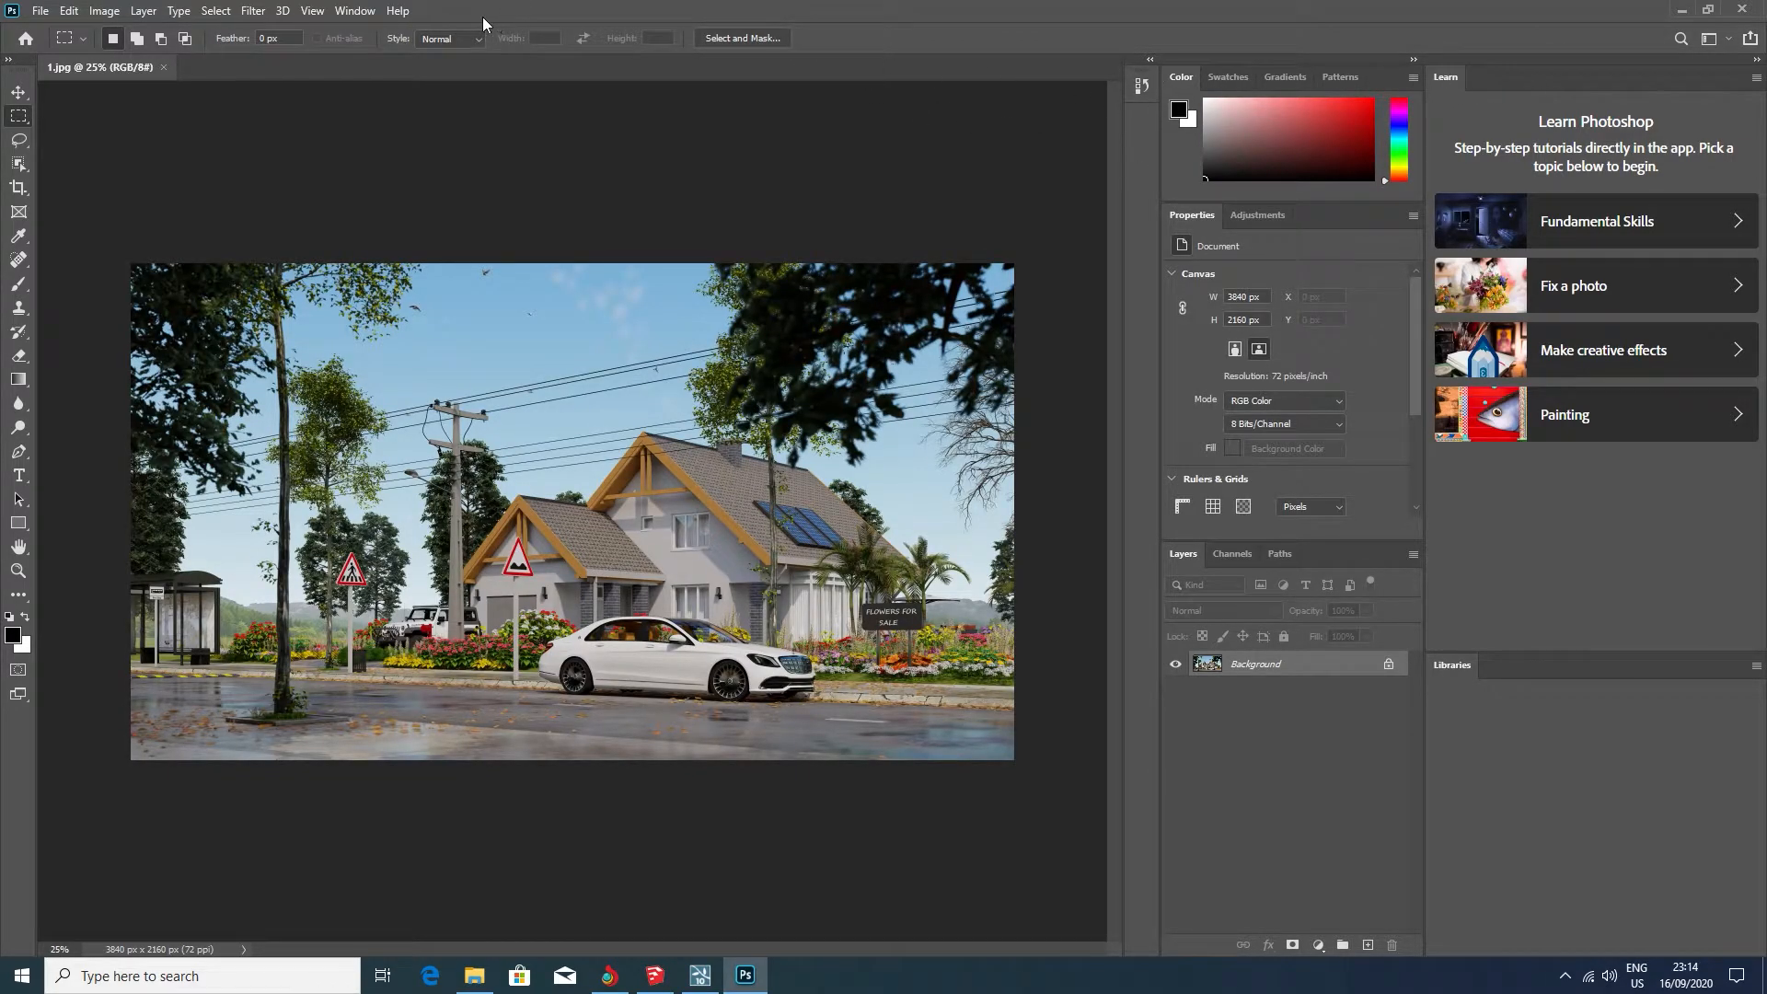
left_click(354, 11)
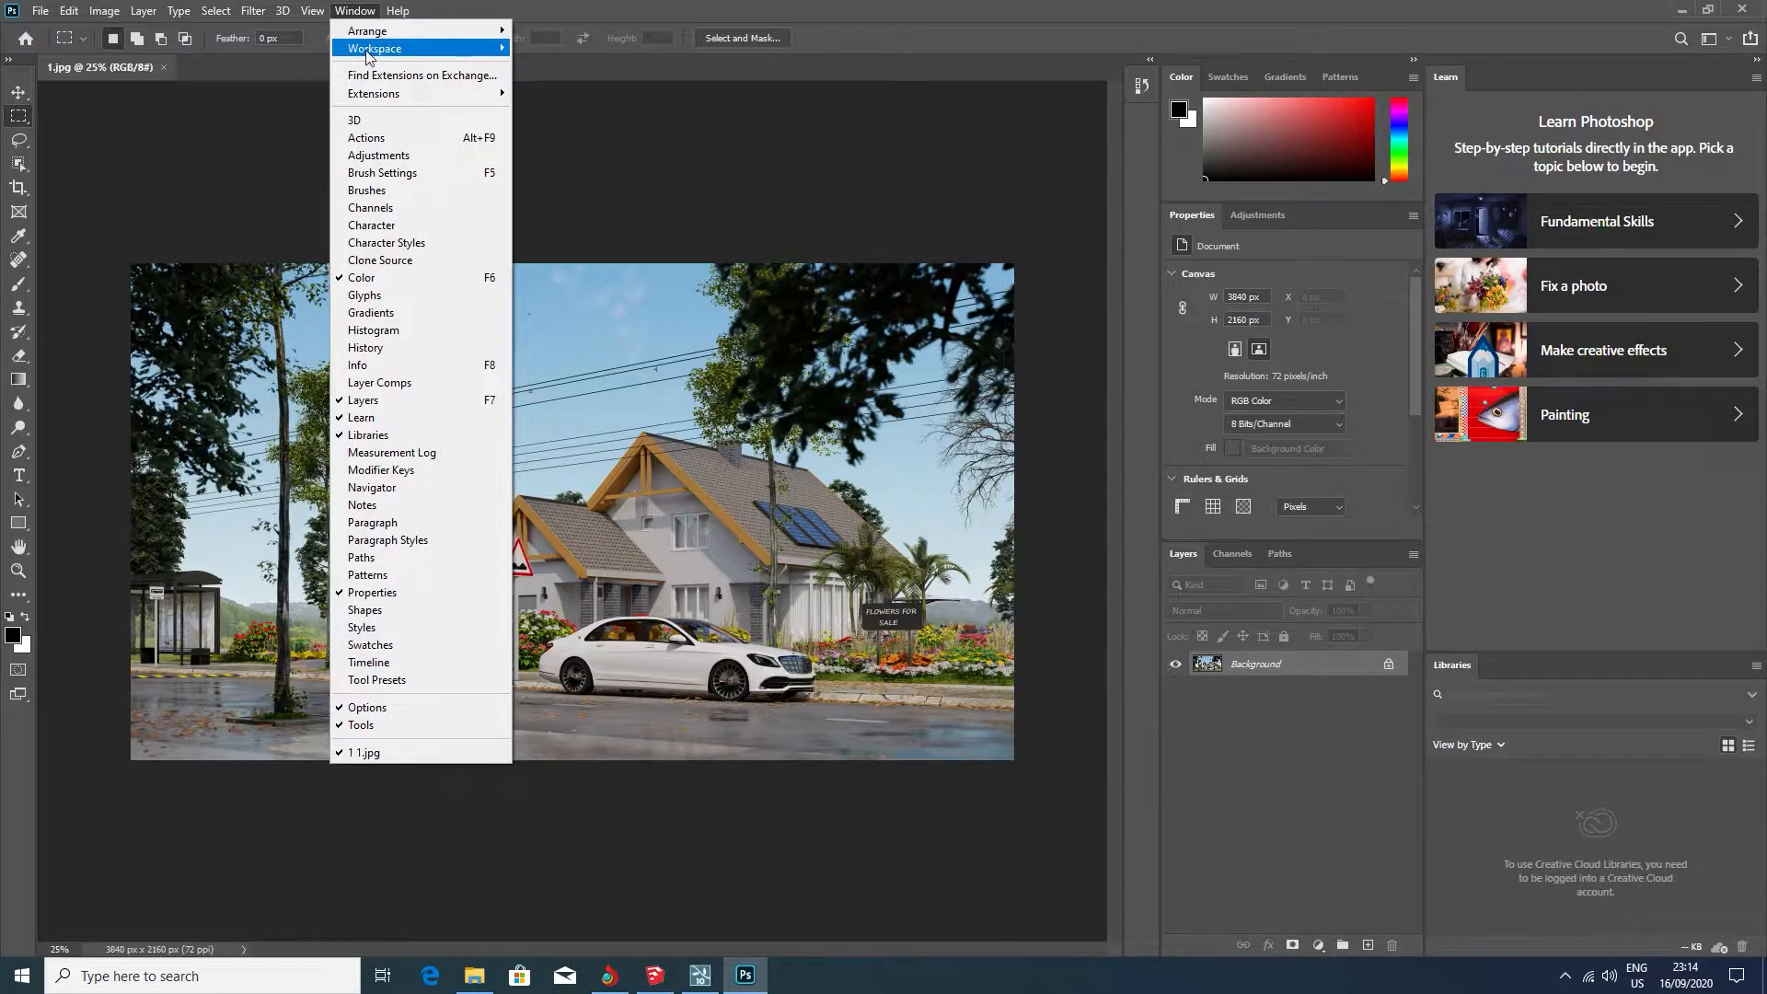
mouse_move(368, 57)
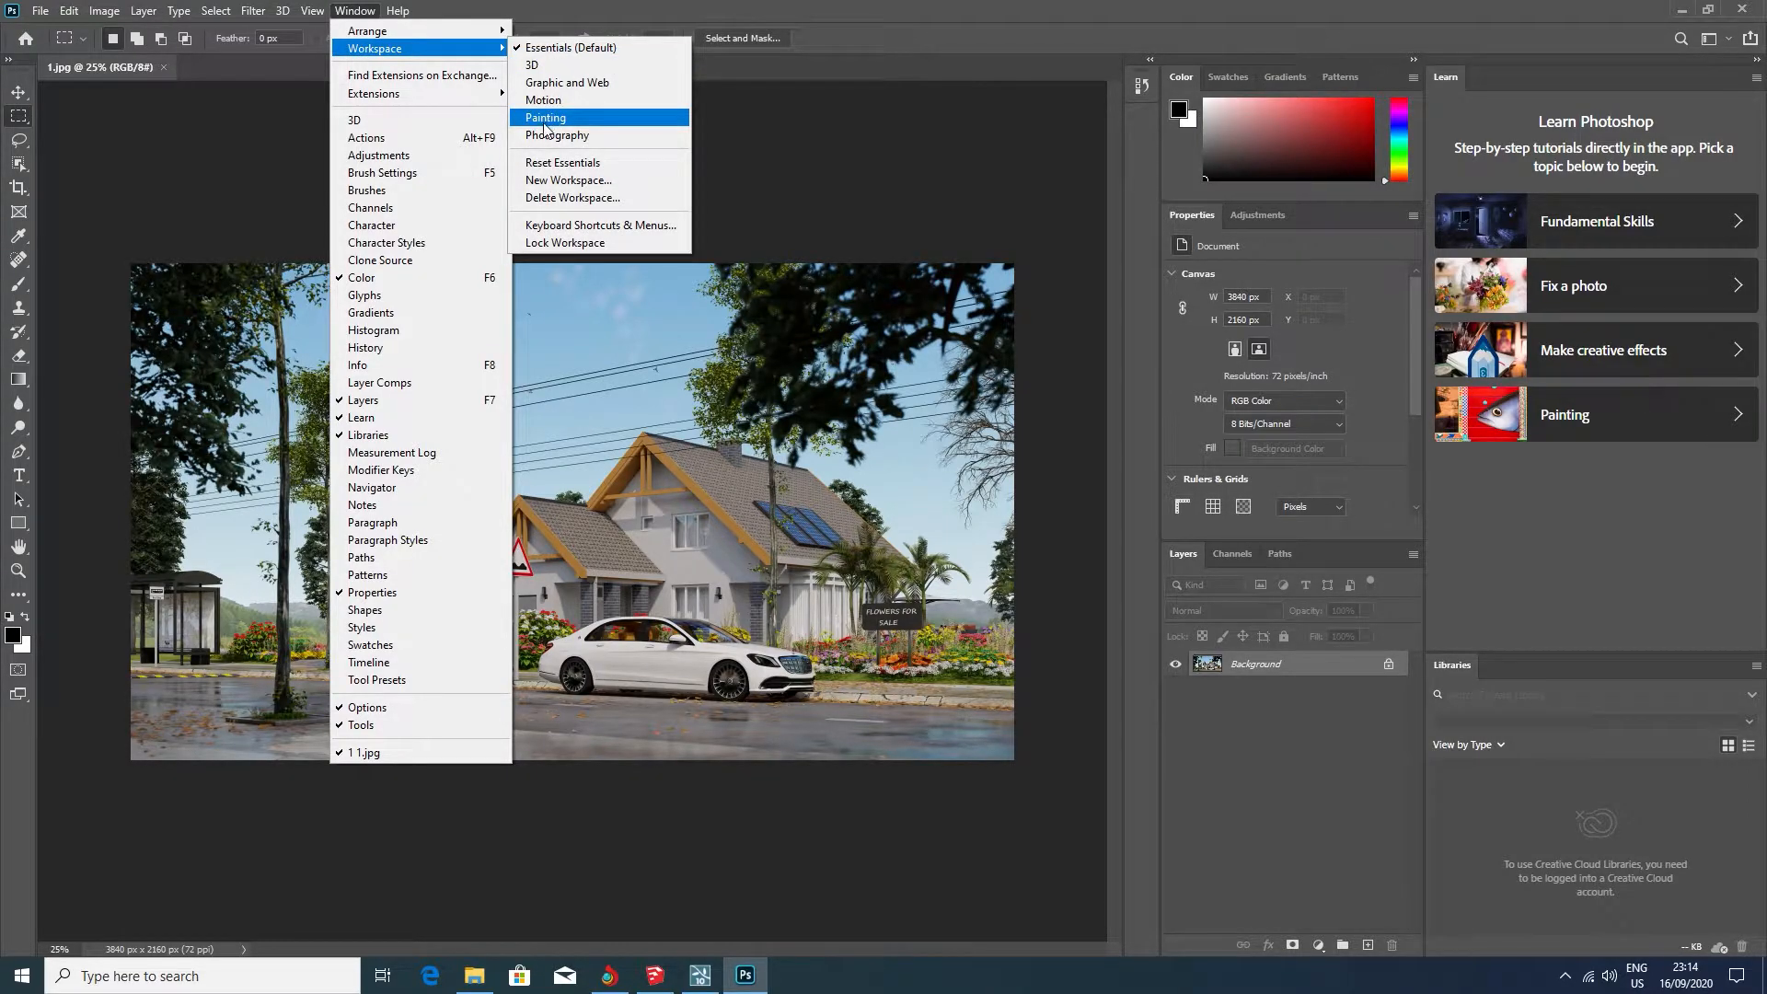
left_click(578, 137)
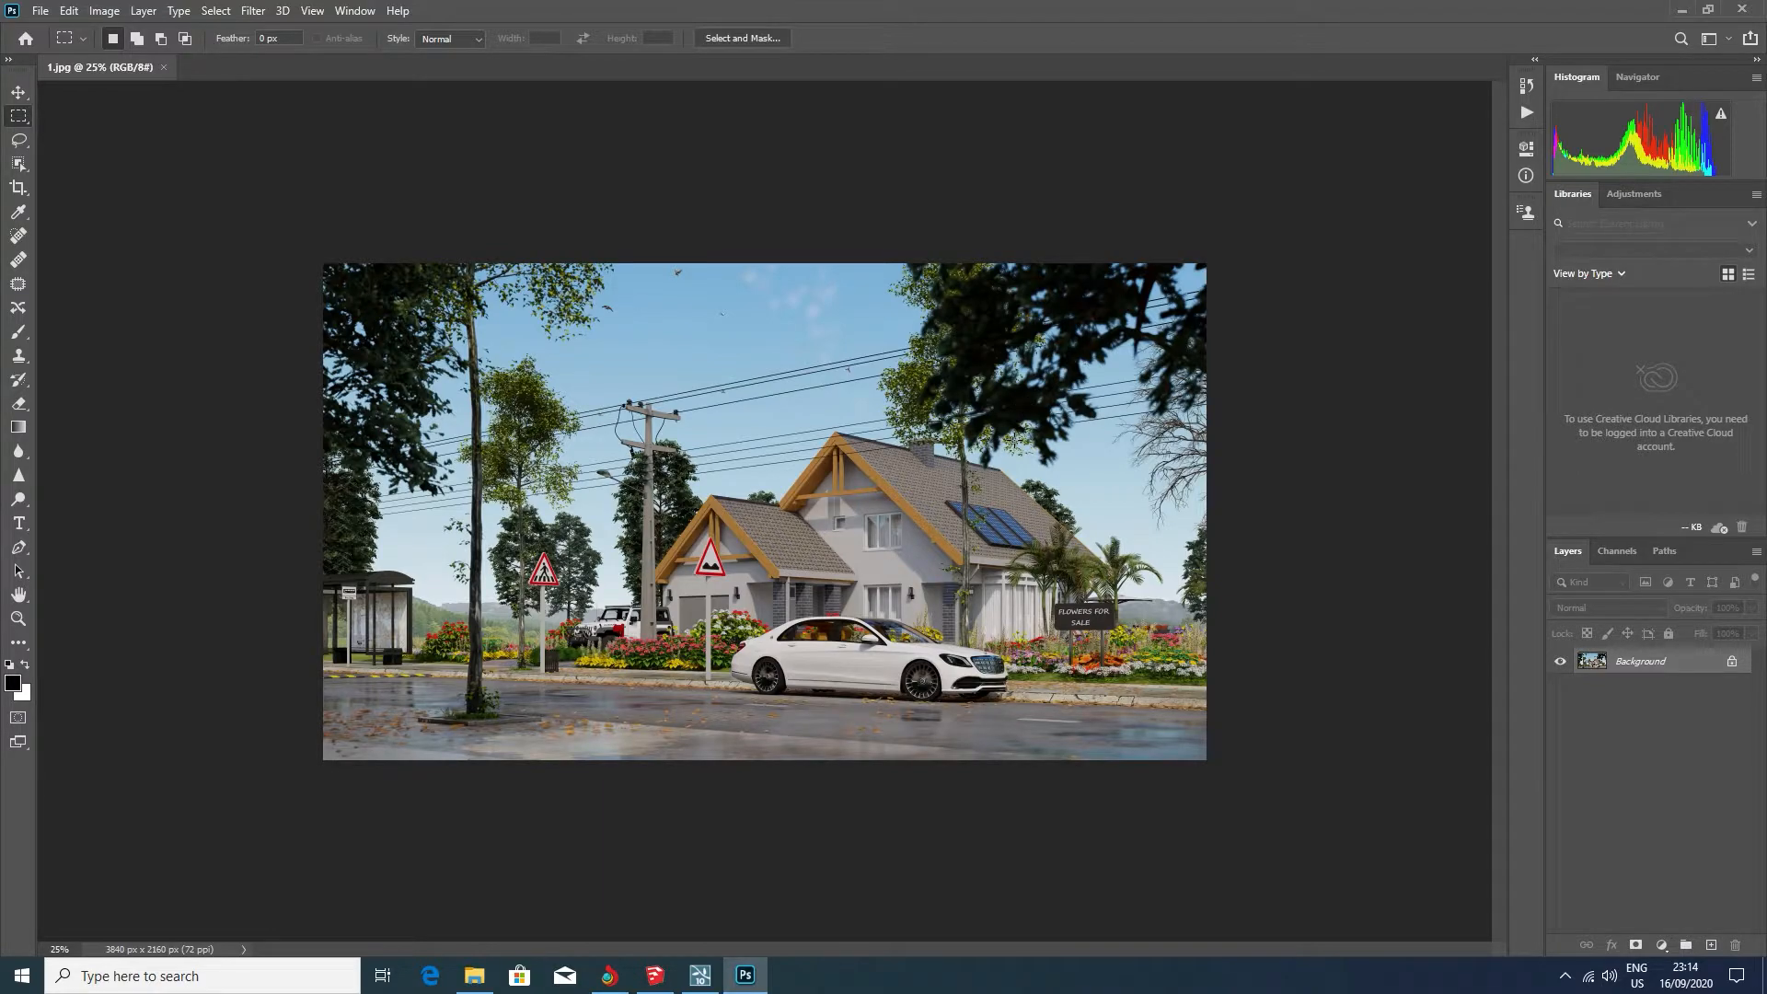
key("ctrl+0")
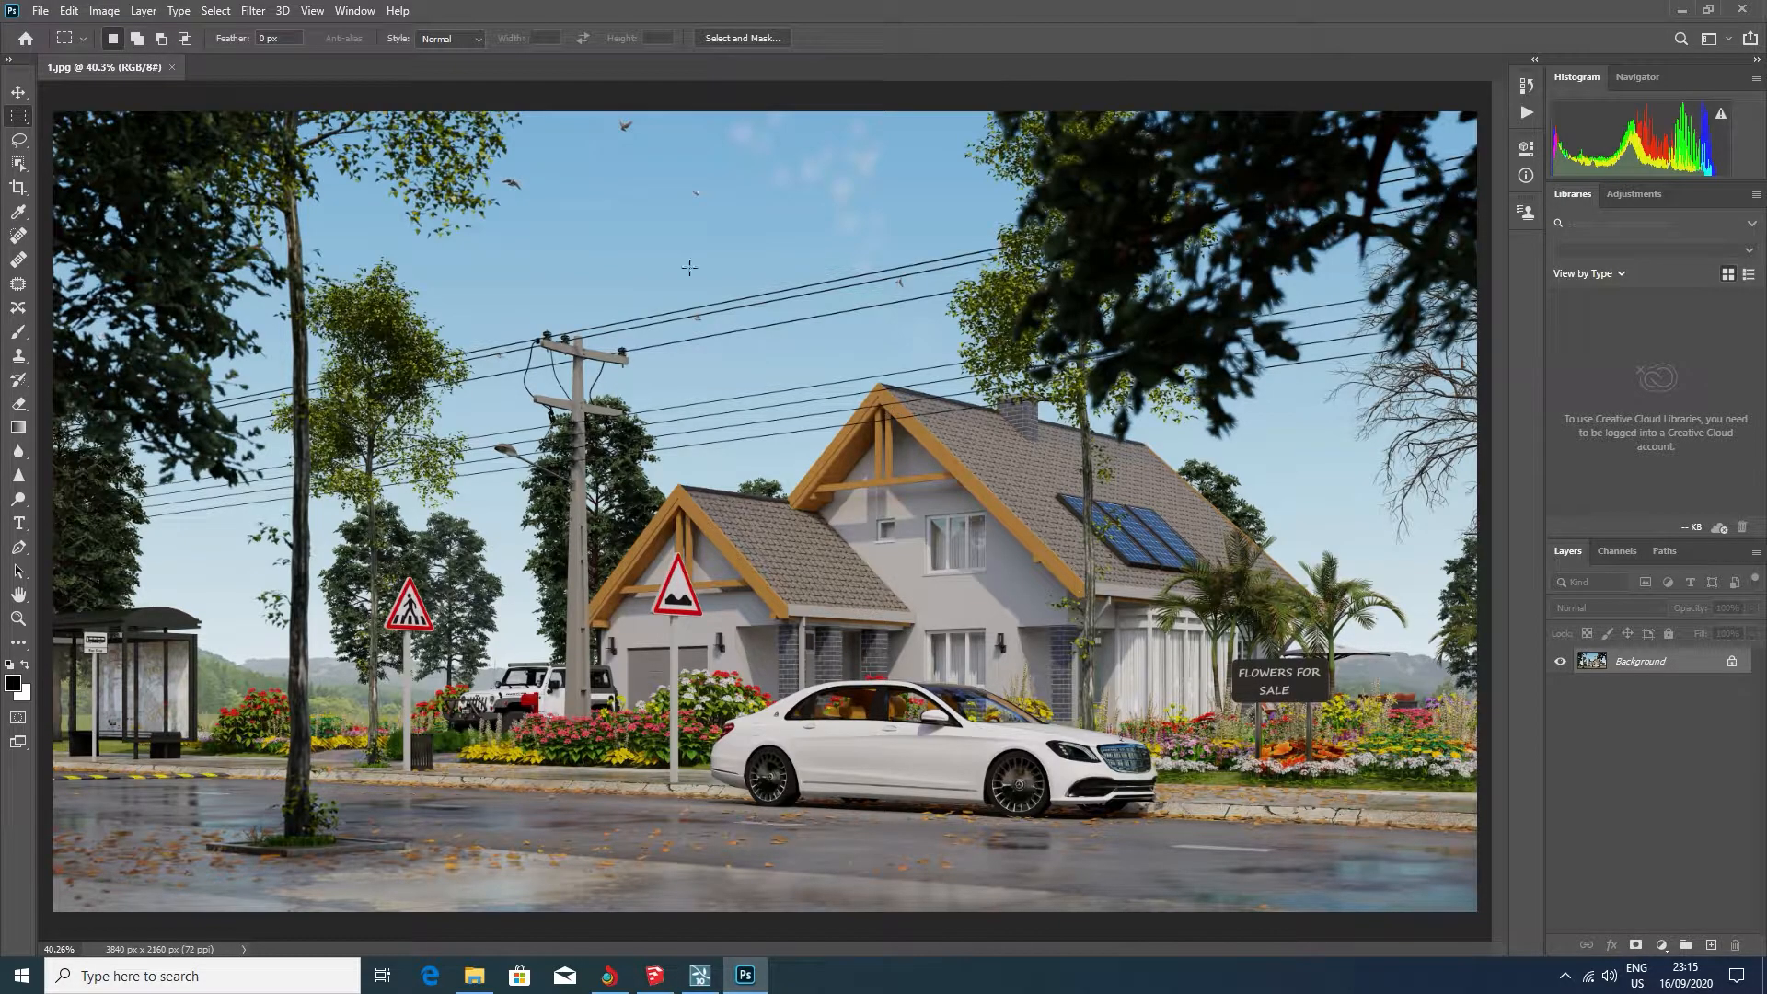
Open the render in the Camera Raw Filter and set the white balance to Auto with Temperature adjusted to +8
left_click(257, 11)
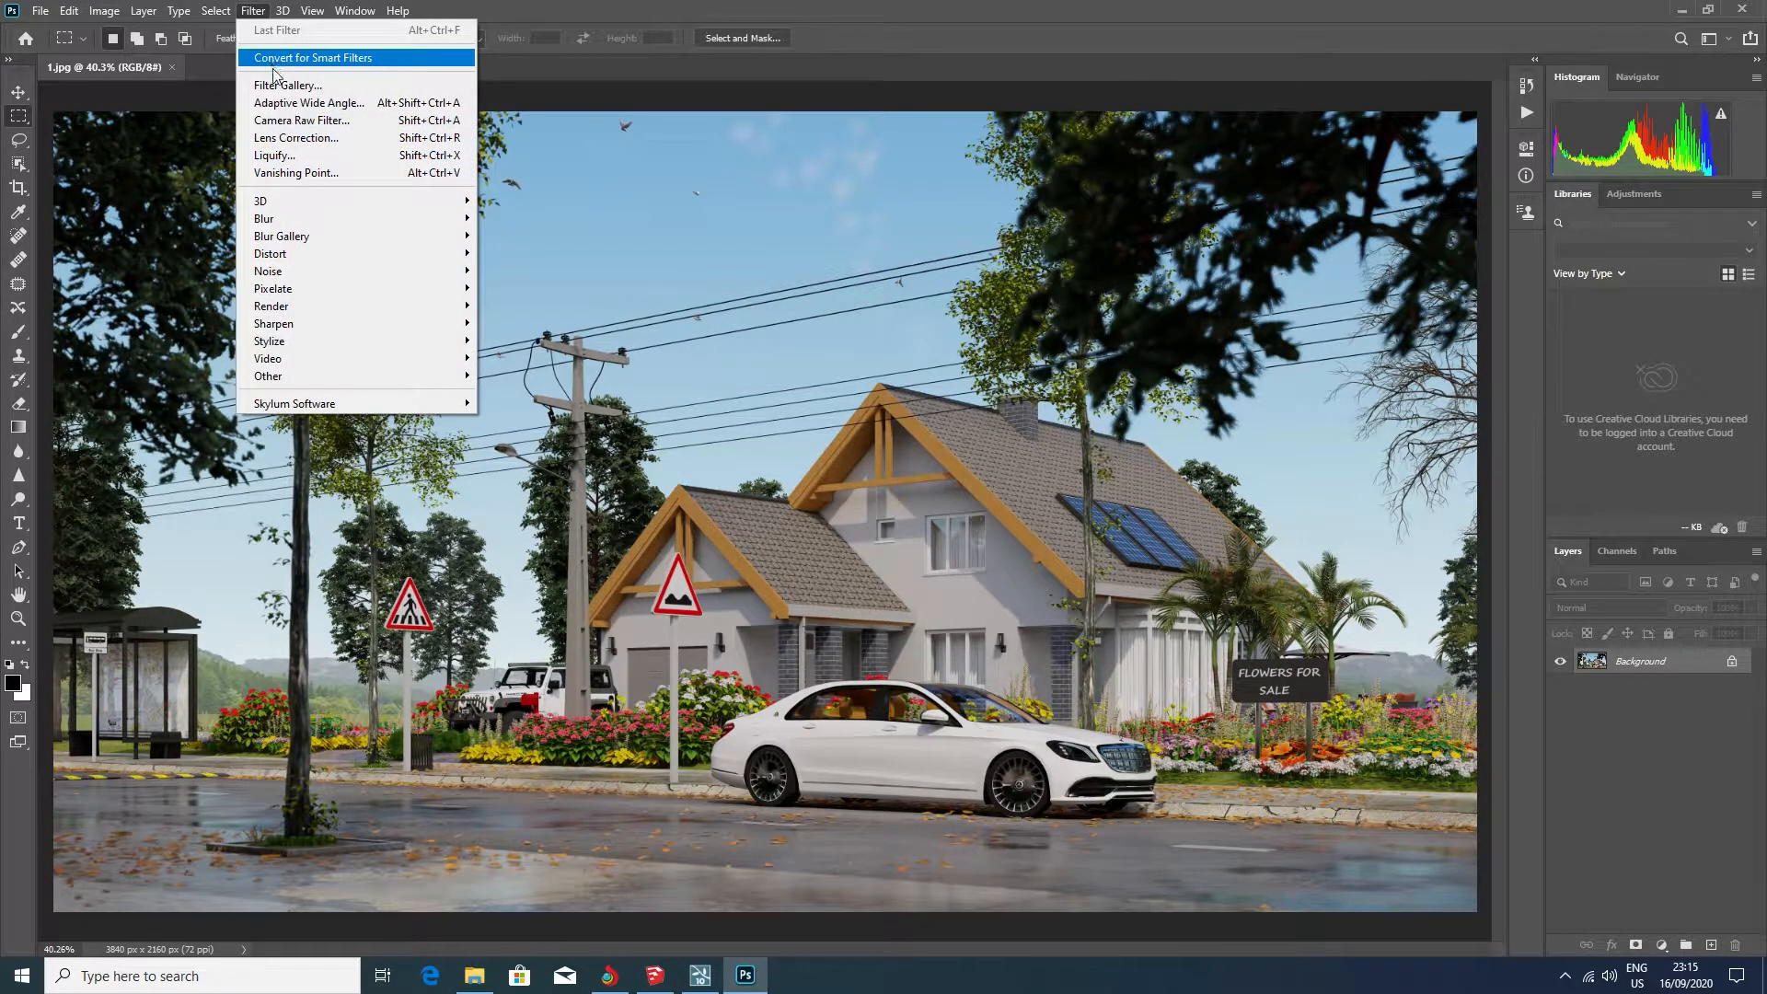
left_click(290, 121)
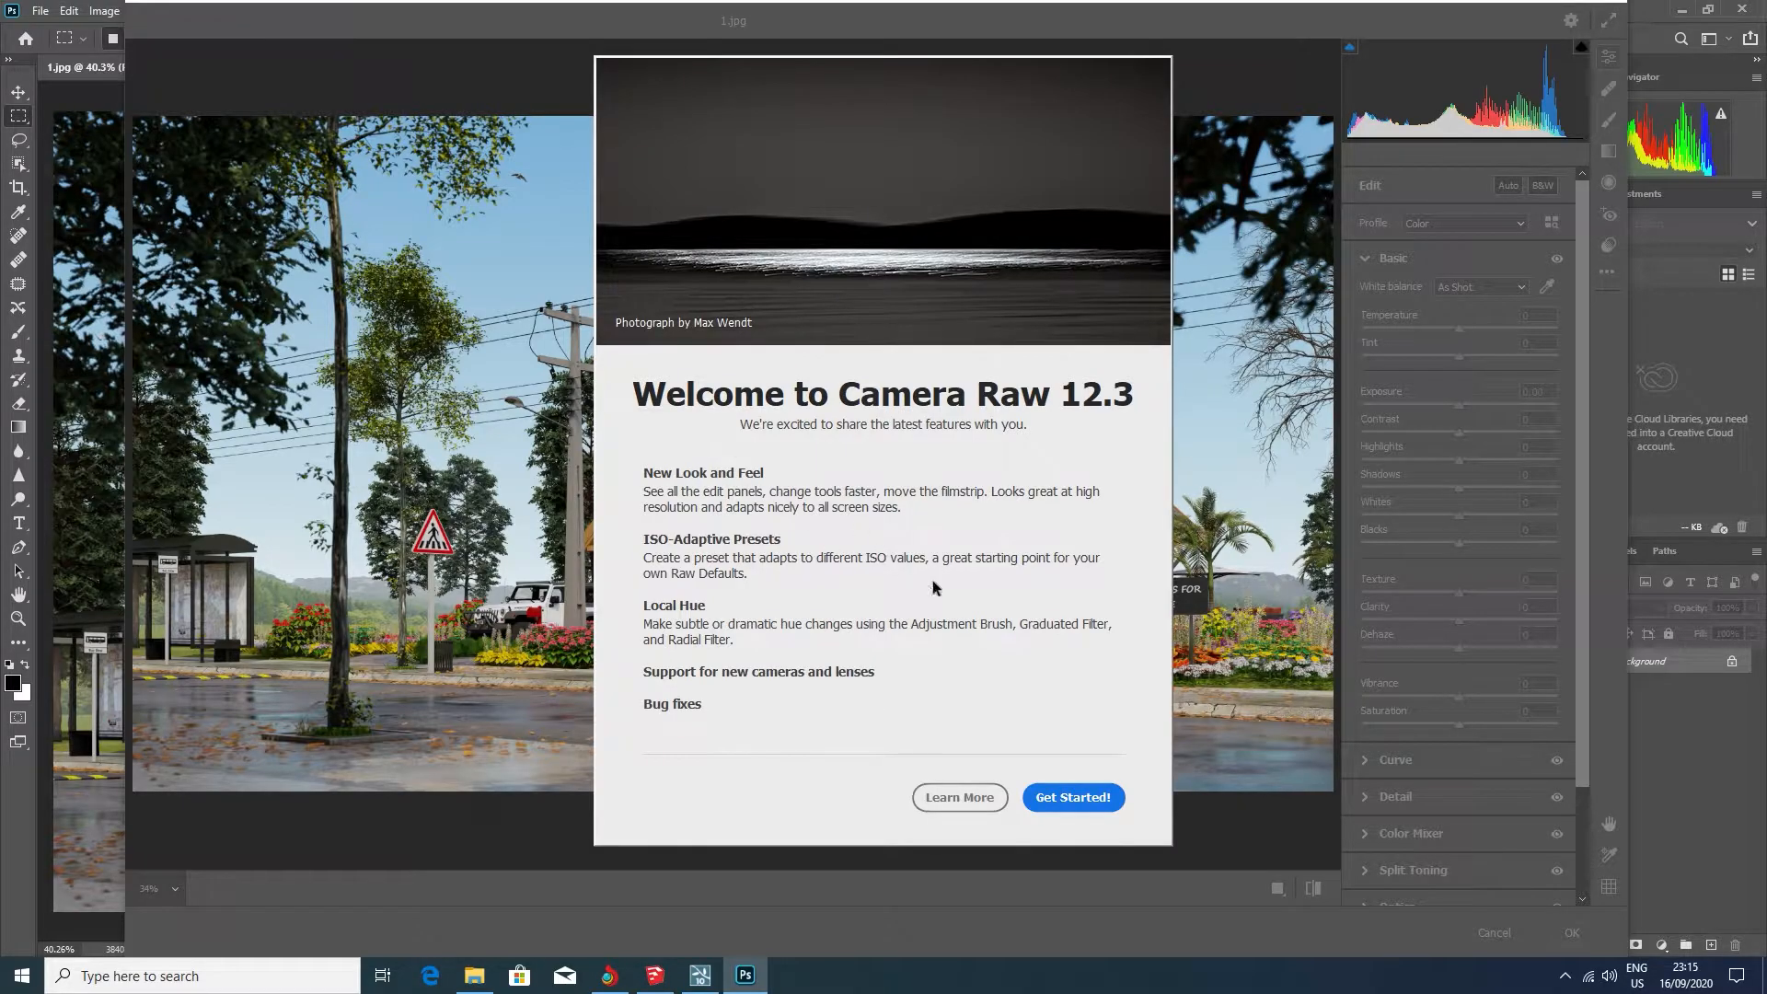
left_click(1074, 798)
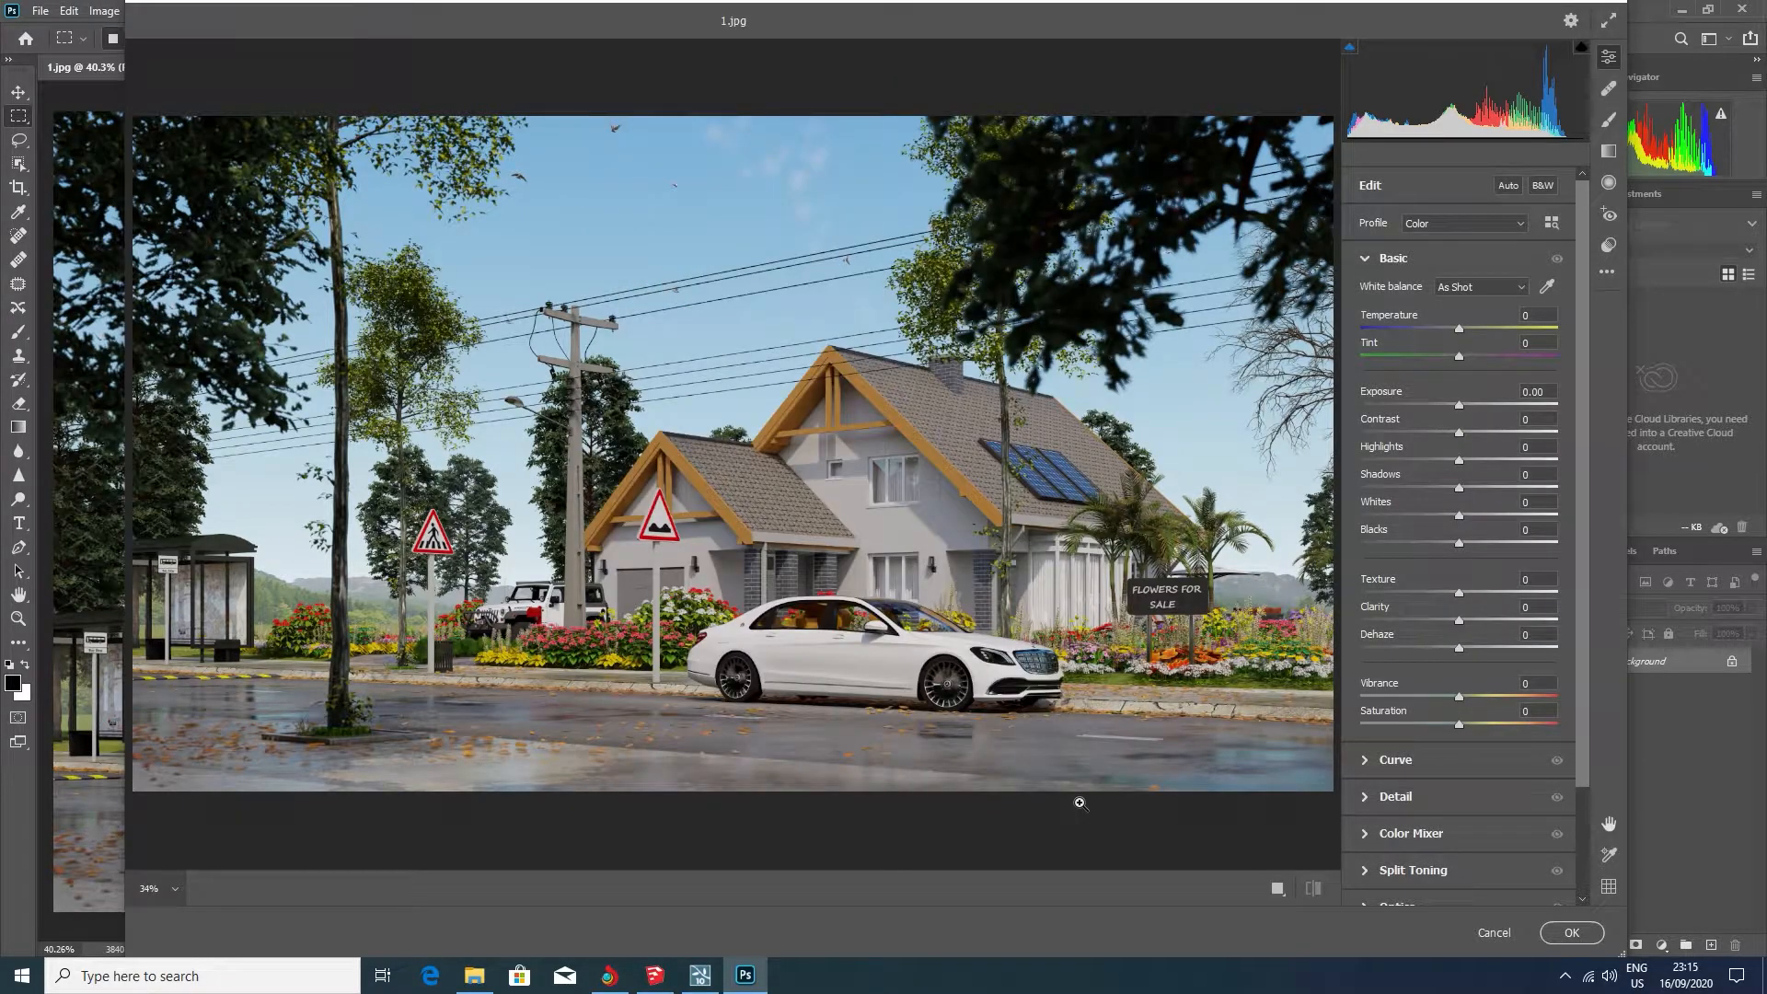
left_click(1481, 289)
left_click(1482, 321)
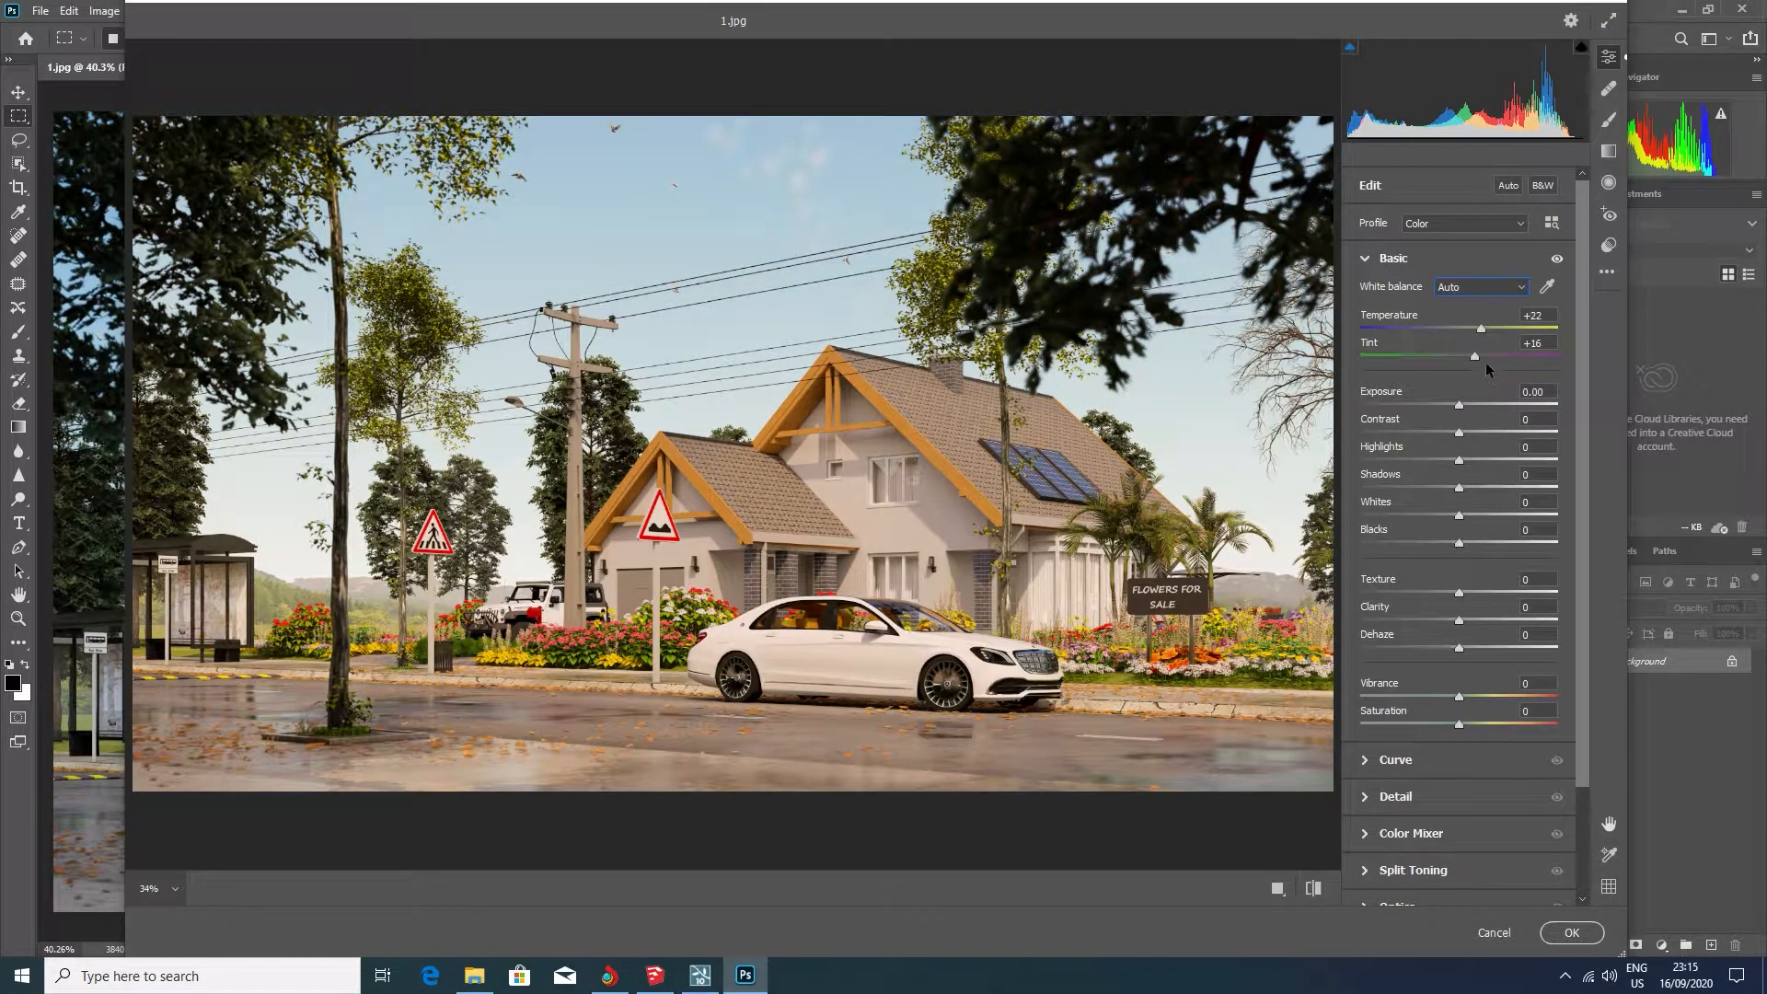
mouse_move(1481, 328)
left_mouse_down()
mouse_move(1449, 337)
mouse_move(1471, 337)
left_mouse_up()
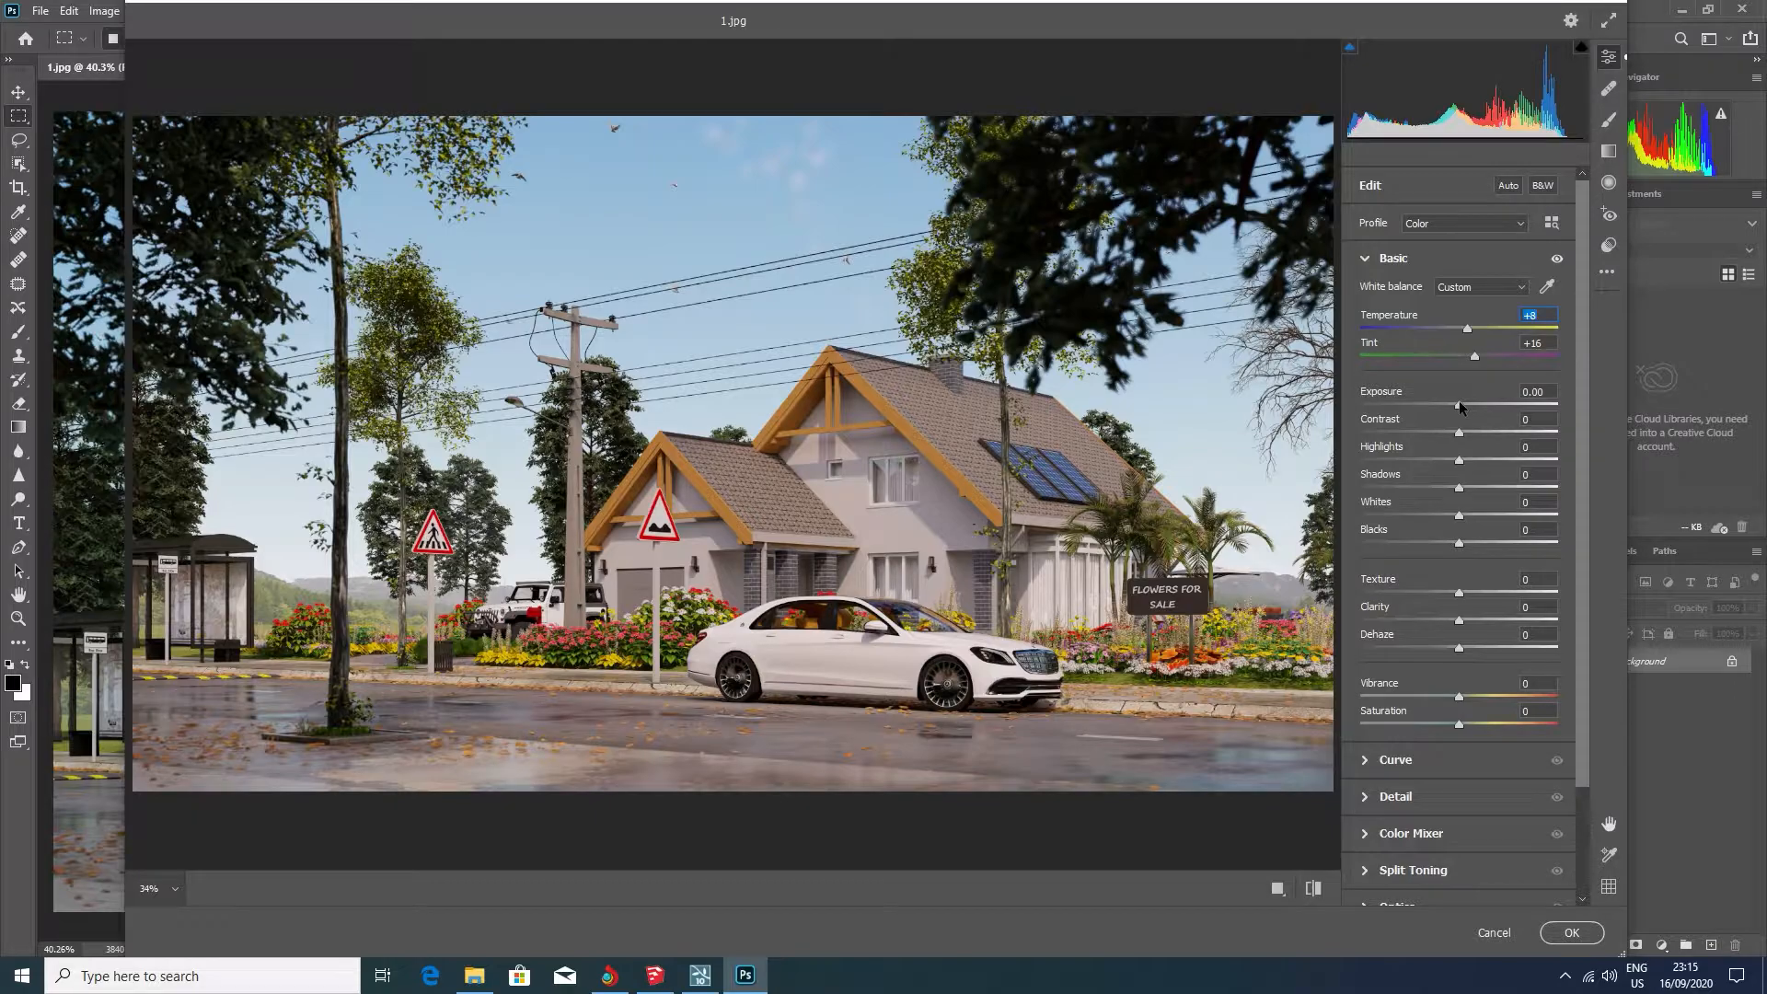
Raise Exposure to +0.35, Texture to +37 and Clarity to +29 in the Basic adjustments
left_click_drag(1460, 408, 1468, 410)
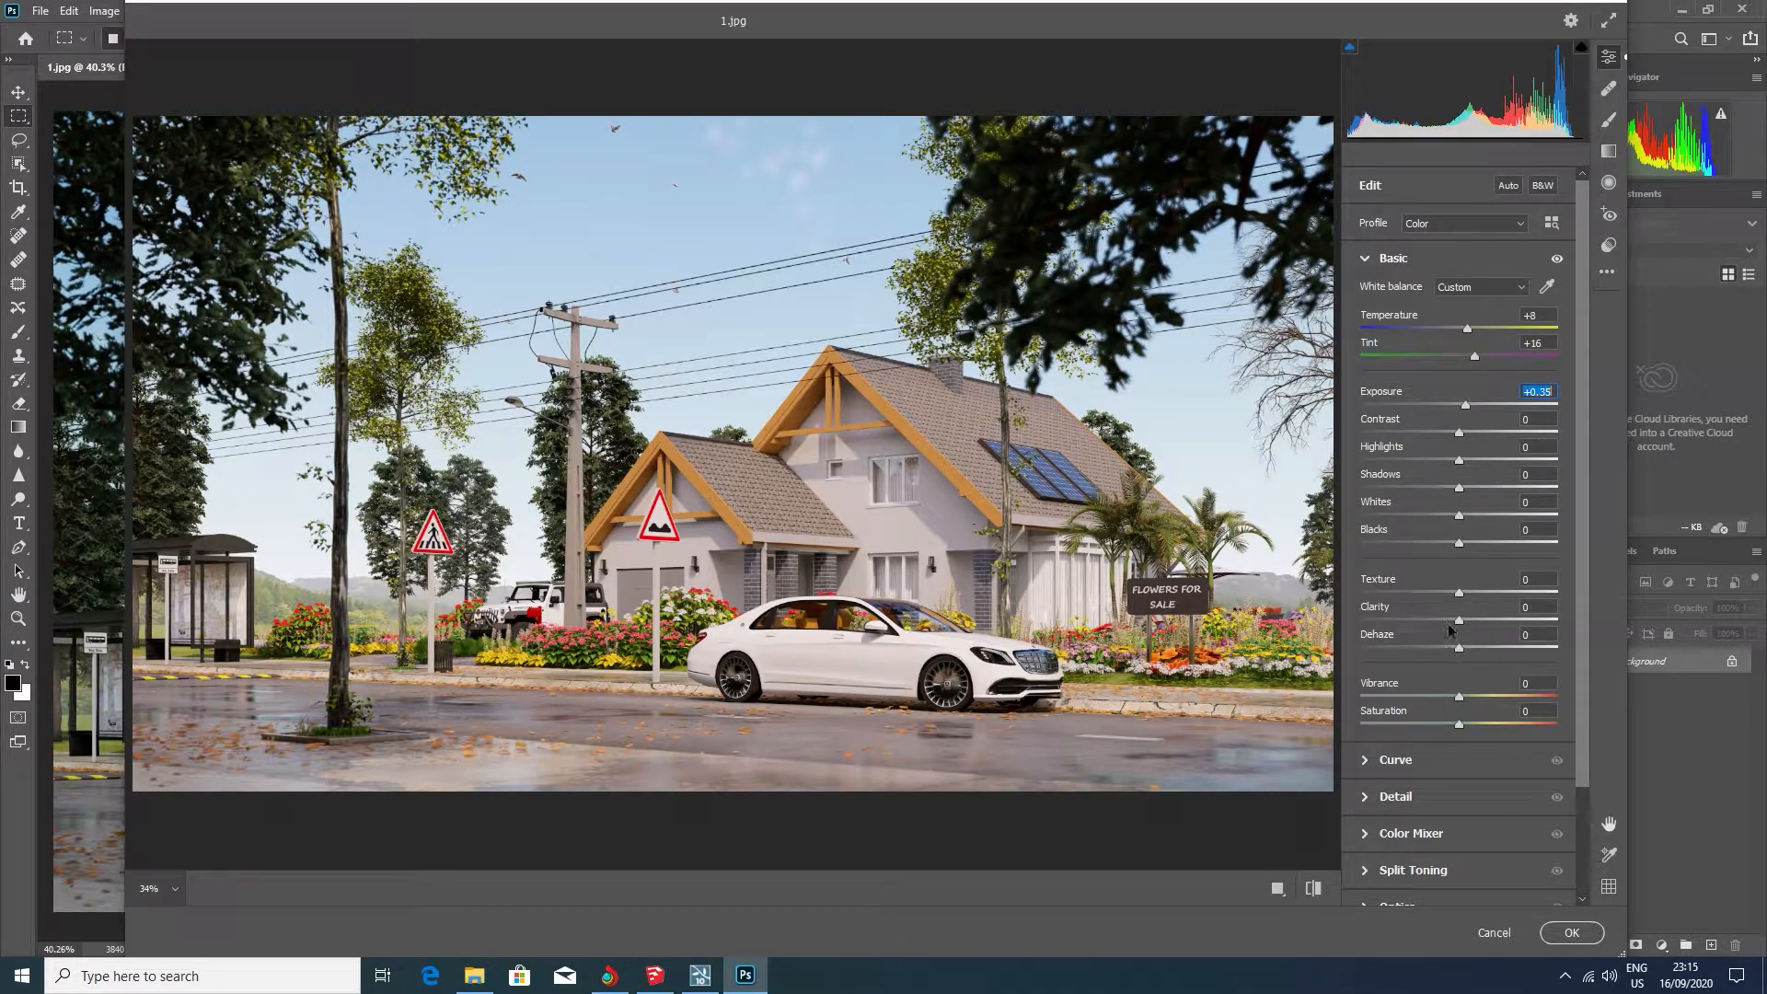
left_click_drag(1461, 598, 1502, 604)
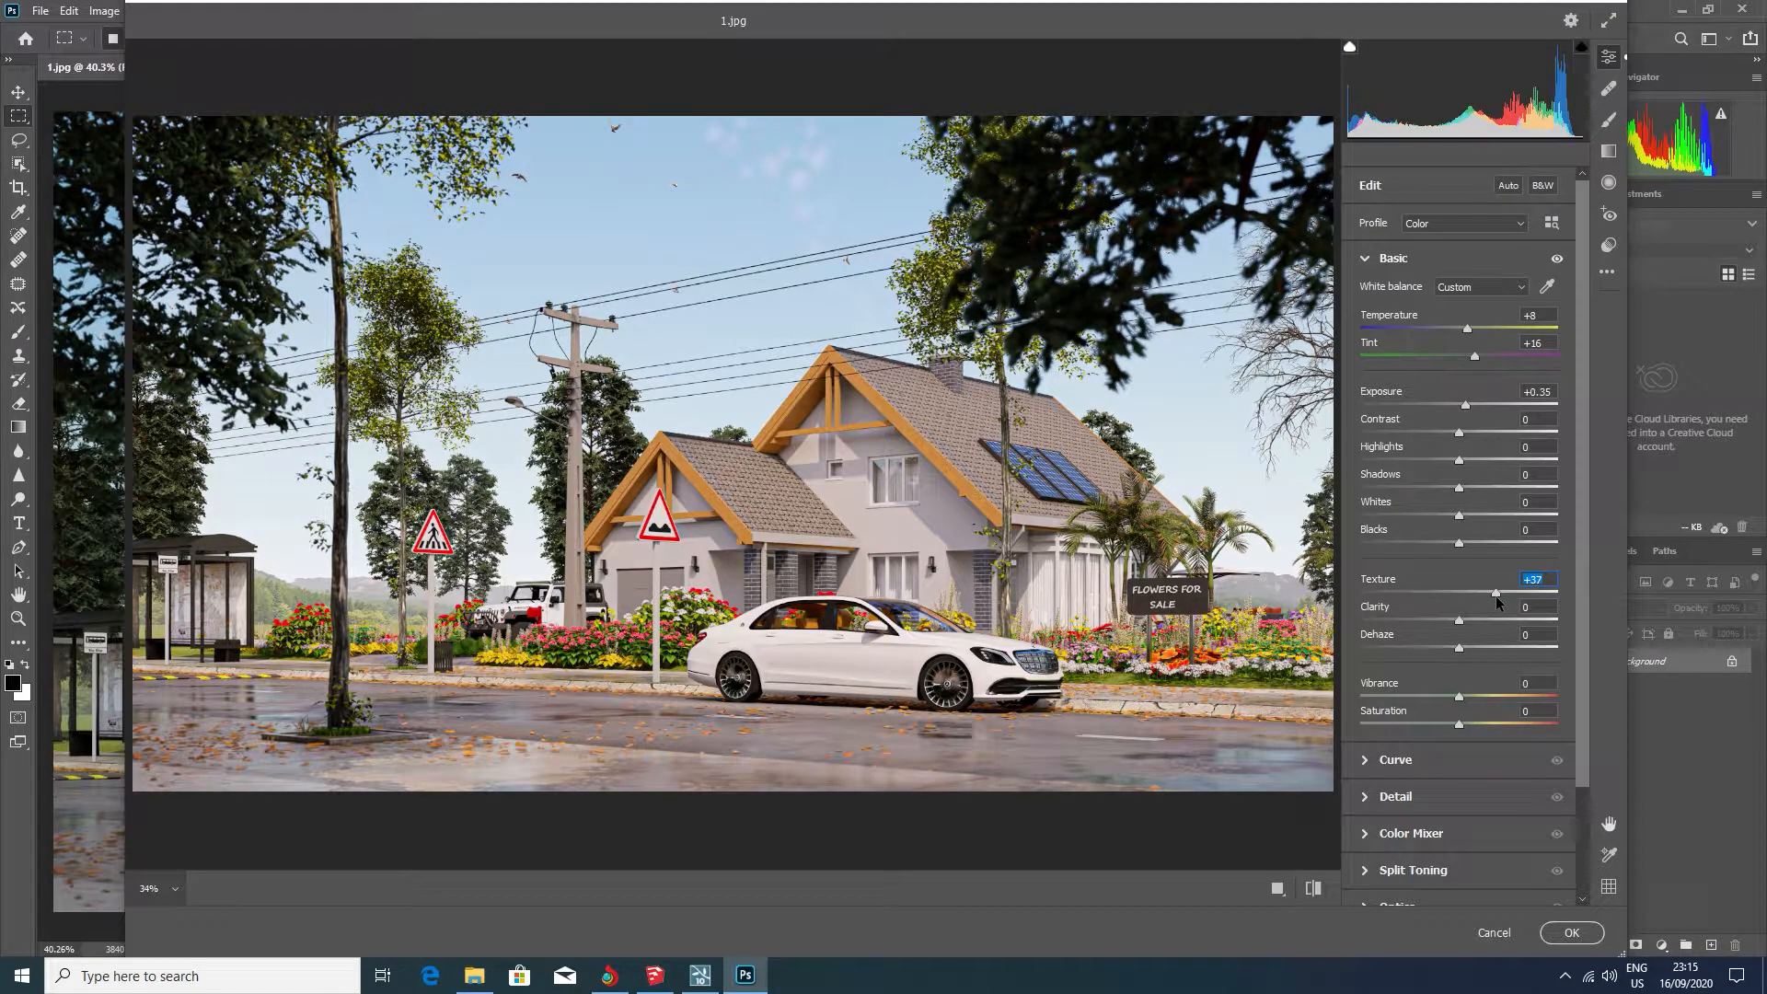
left_click_drag(1460, 621, 1488, 625)
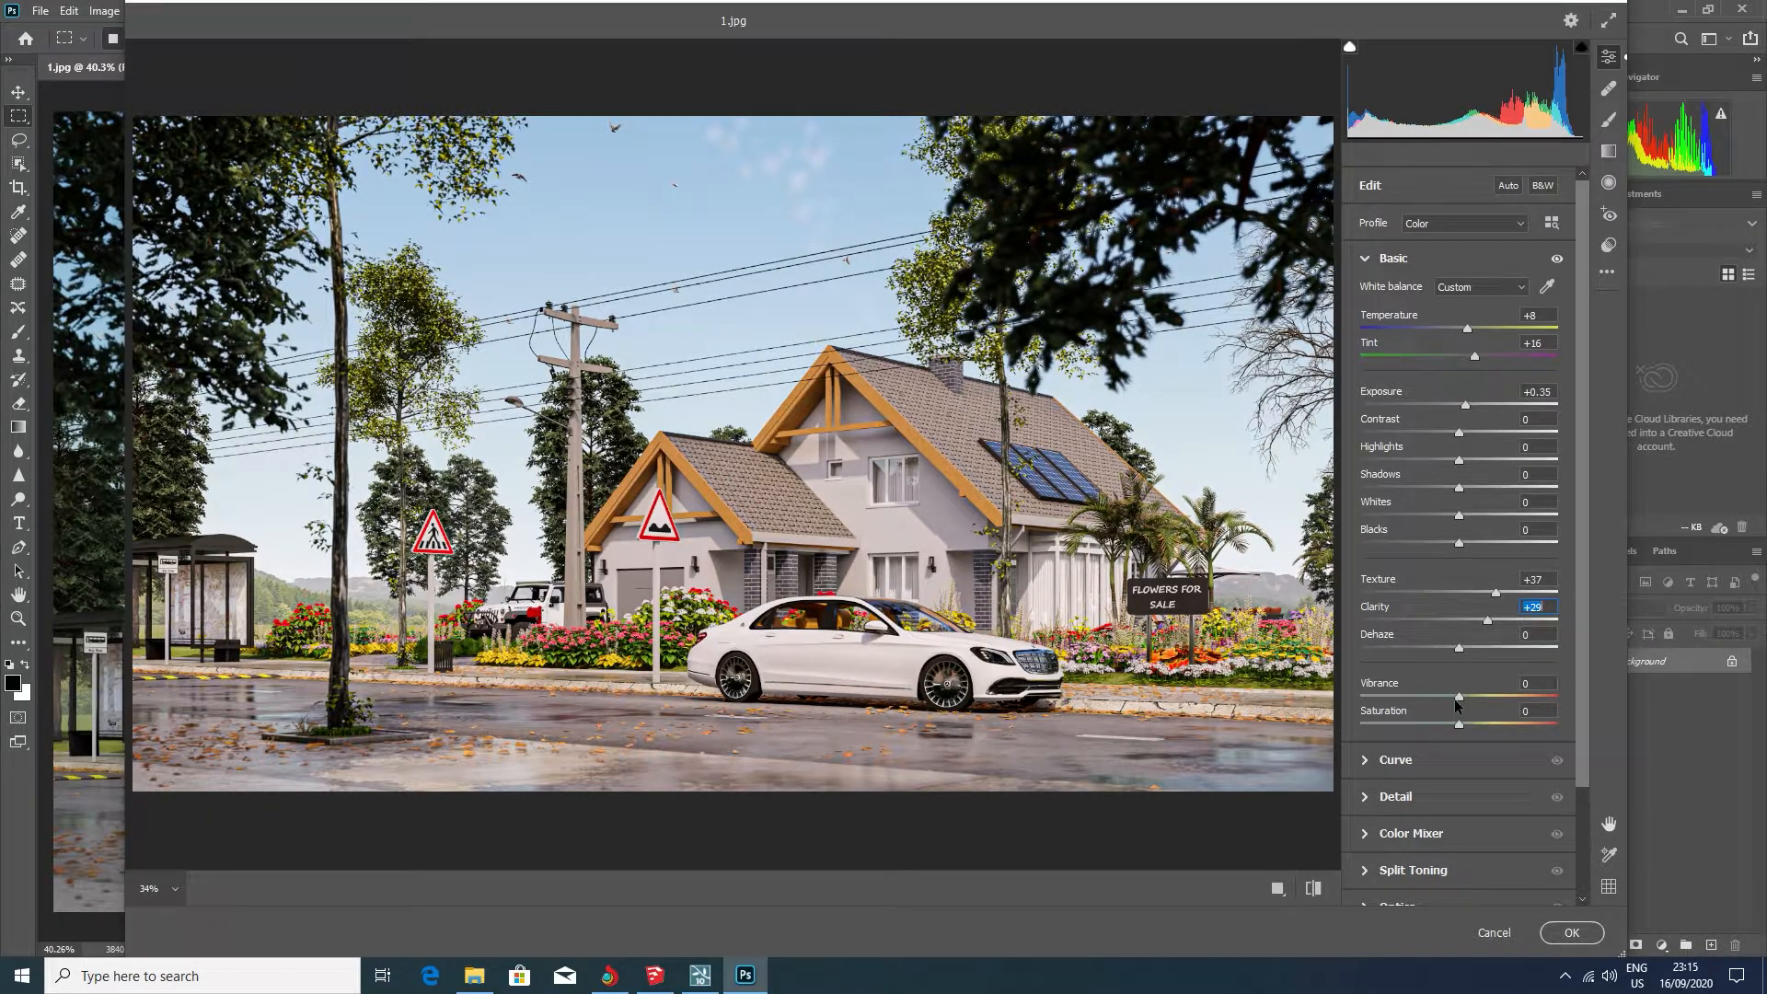
Strengthen the render's colours with Vibrance at +38 and Saturation at +9
left_click_drag(1459, 697, 1473, 697)
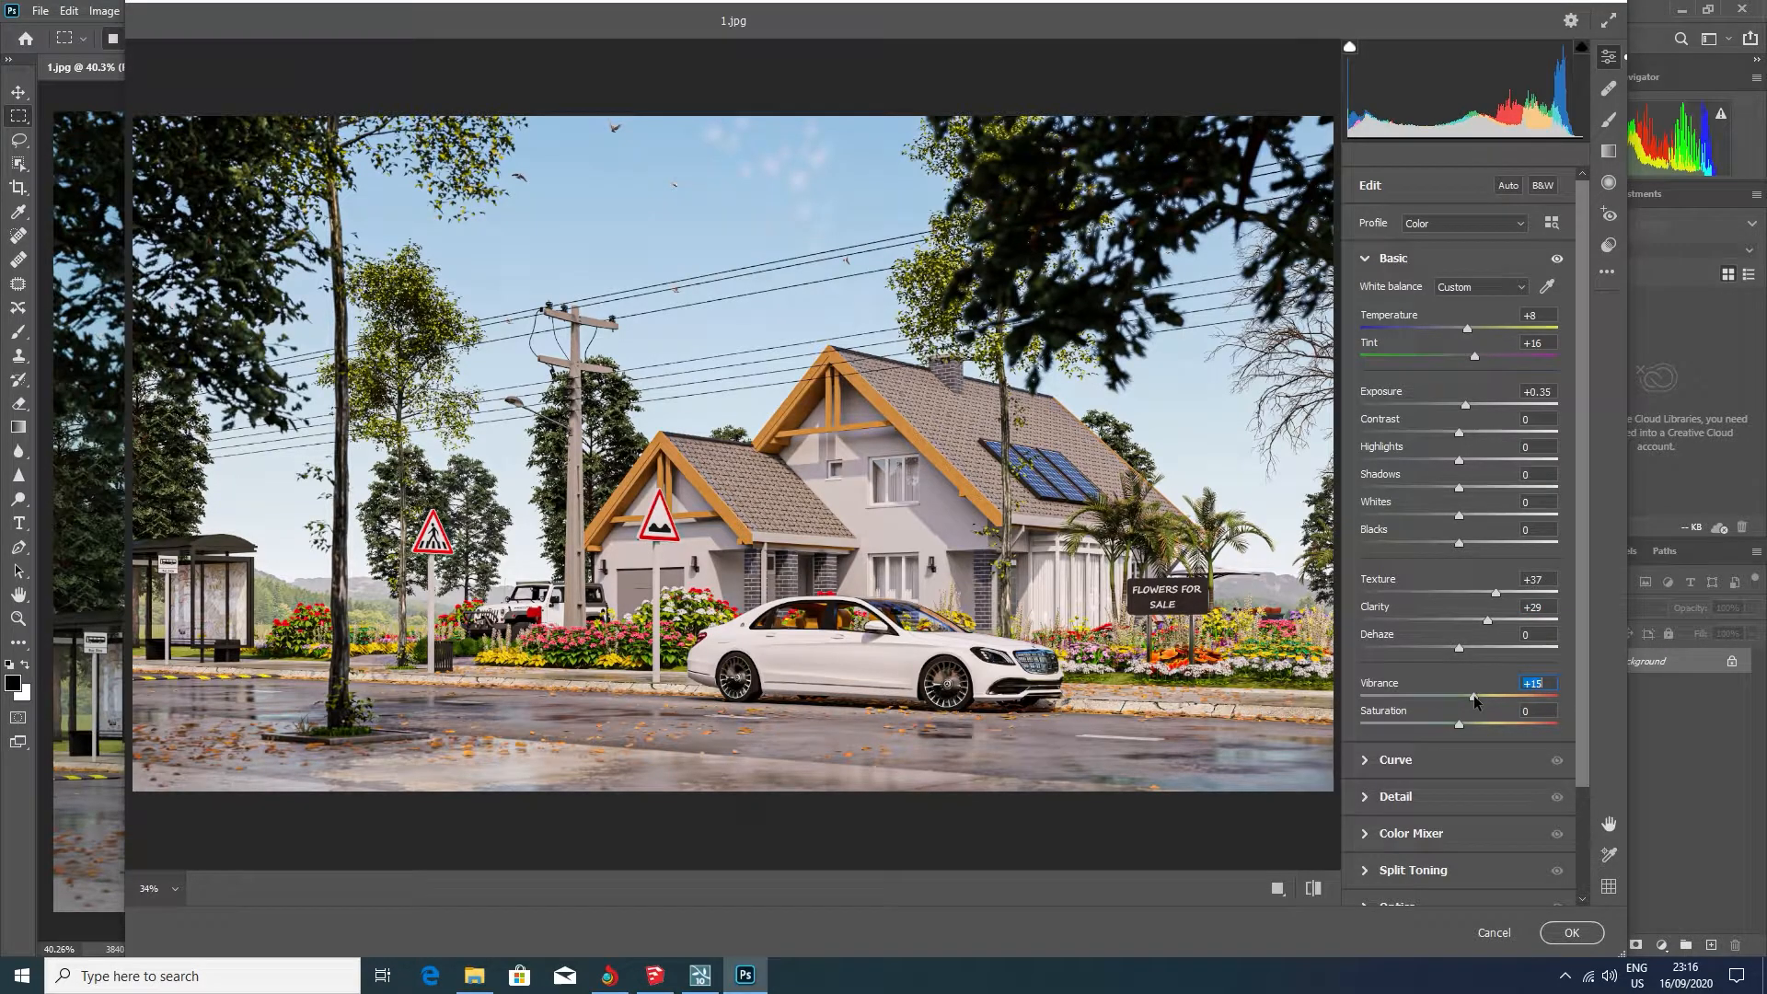
left_click_drag(1459, 725, 1467, 724)
left_click_drag(1472, 698, 1591, 705)
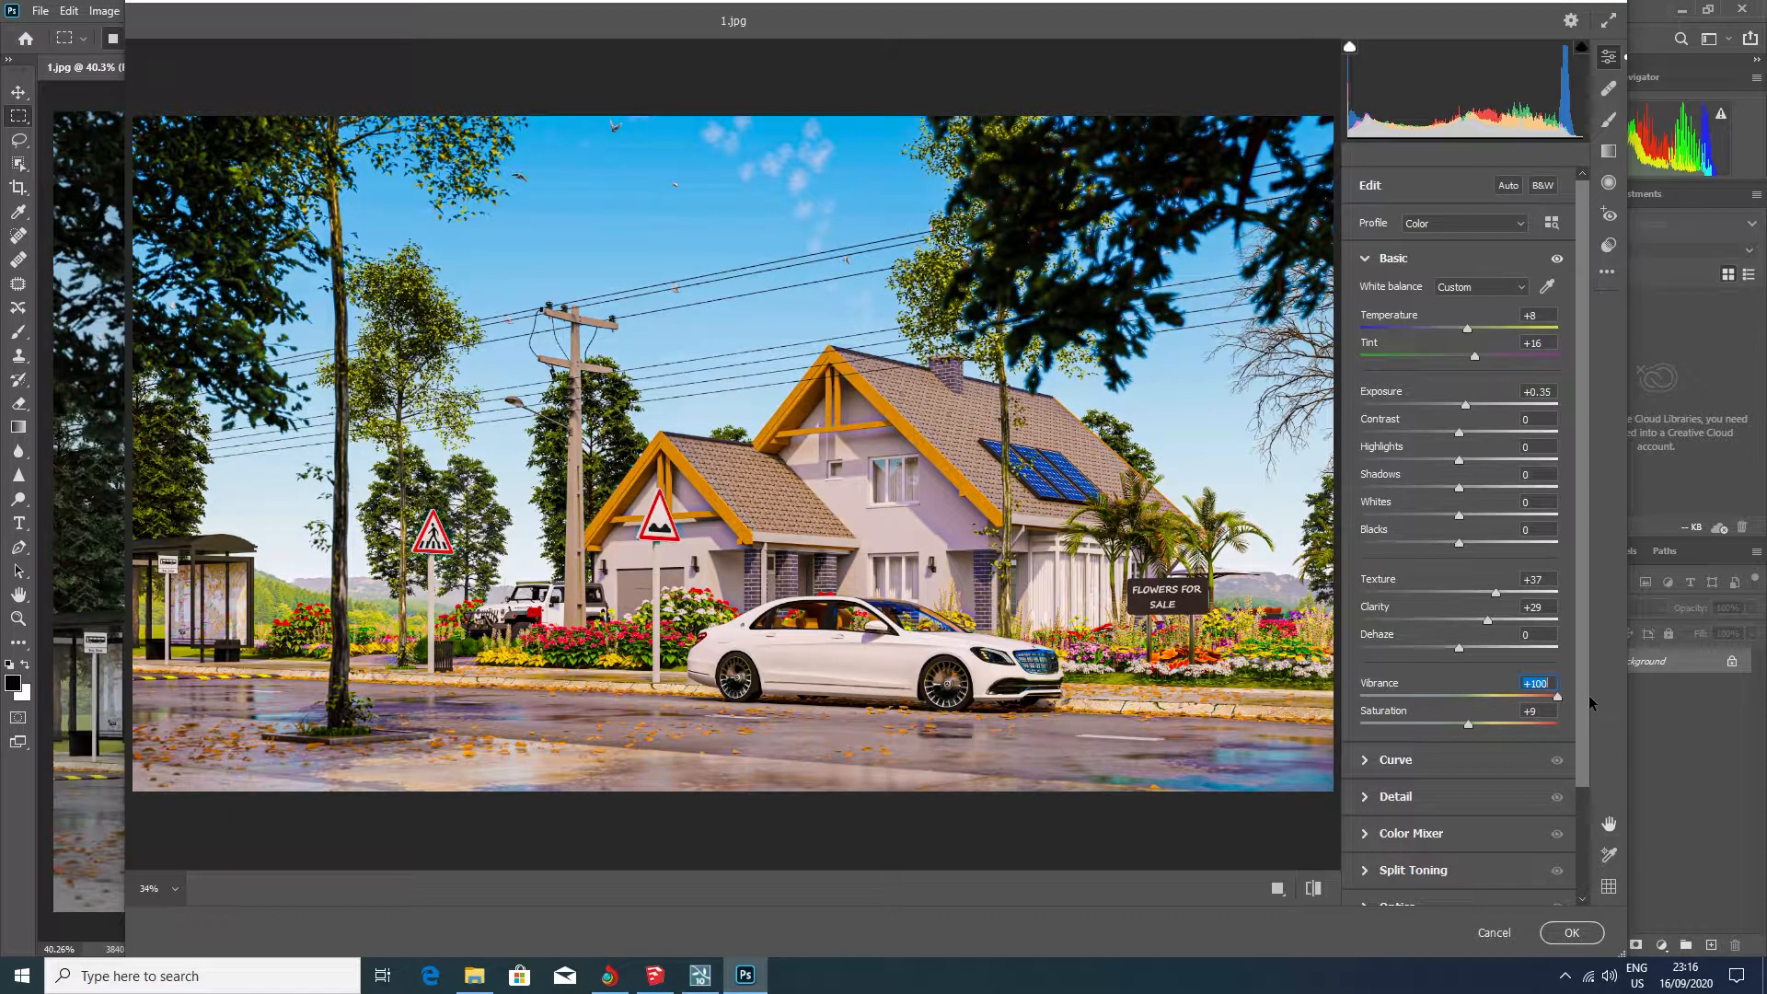
left_click_drag(1557, 698, 1501, 709)
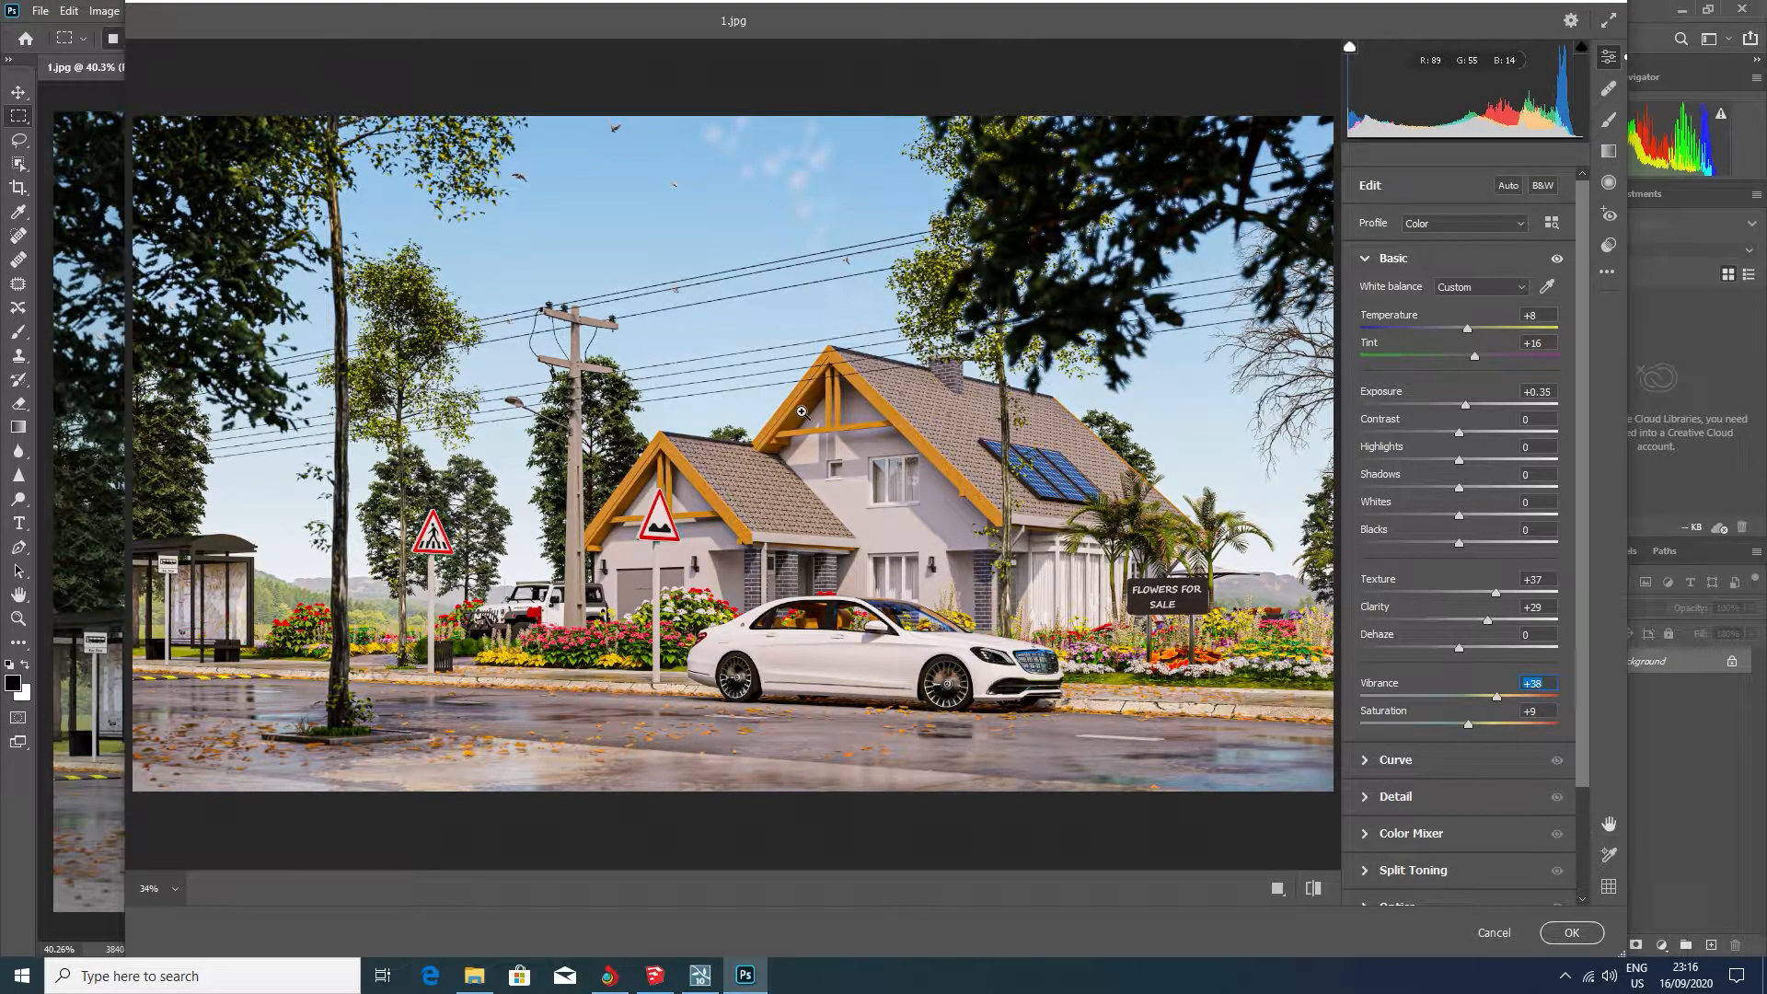
Add some sharpening in the Detail settings and apply the Camera Raw adjustments to the render
left_click(1367, 797)
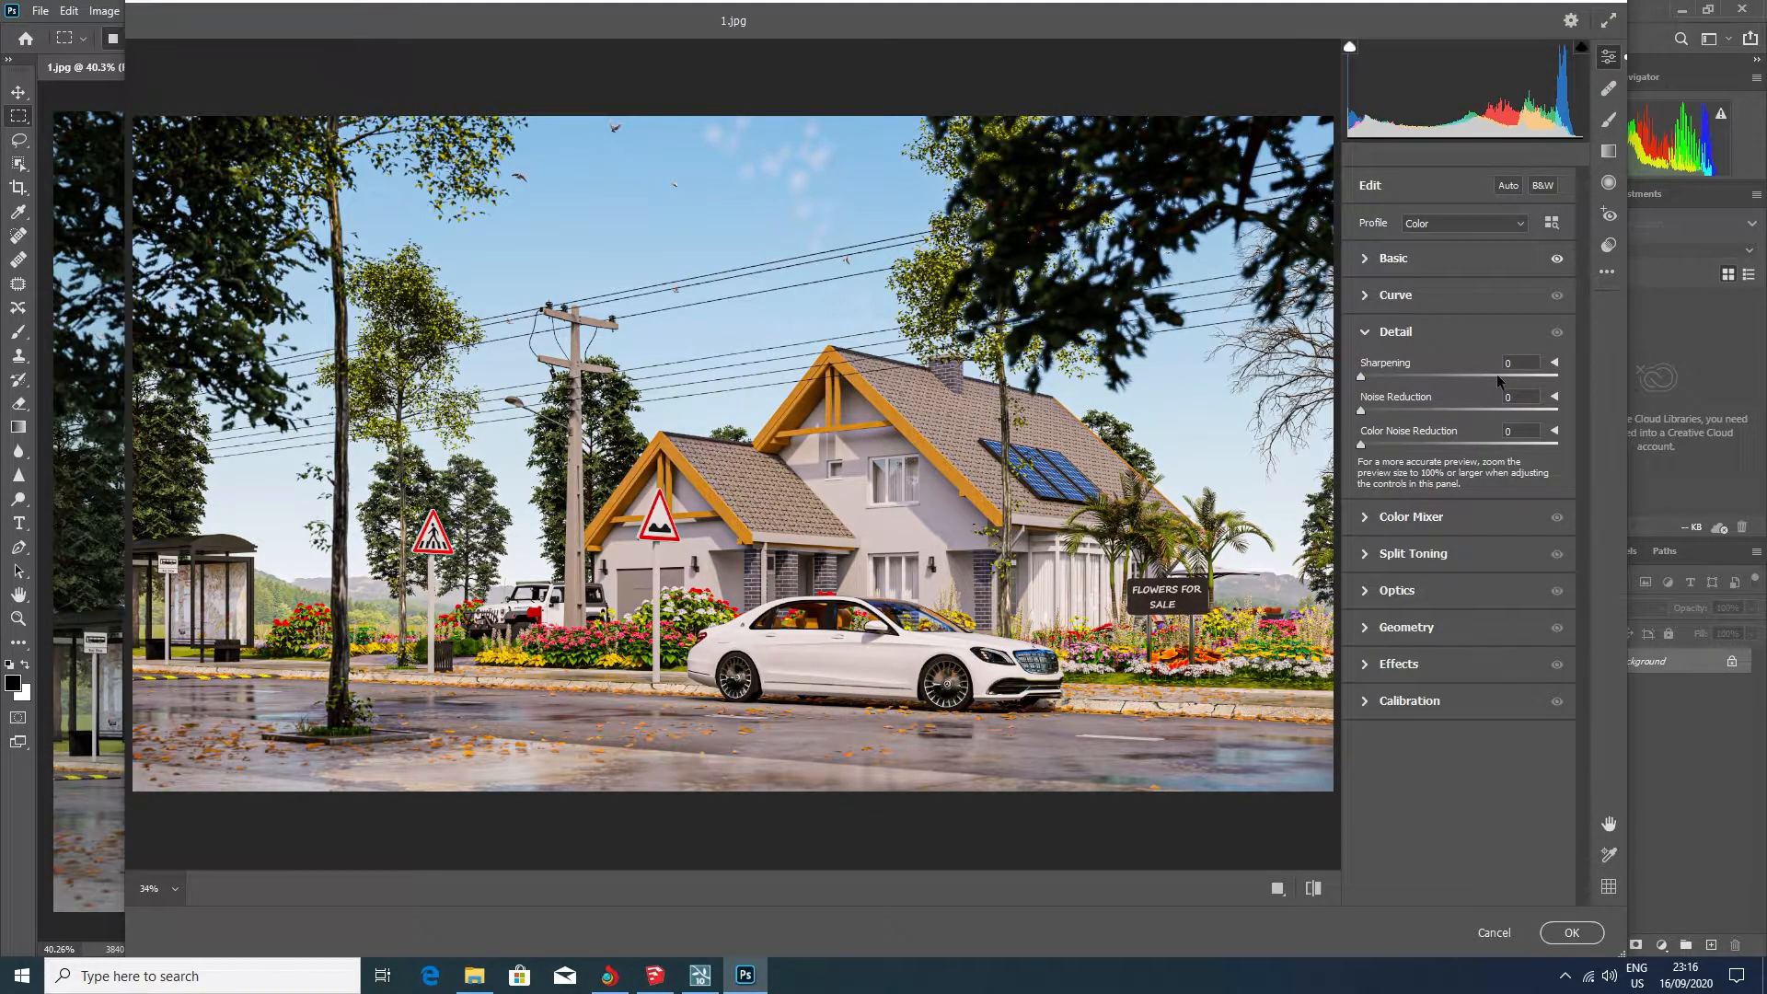
left_click_drag(1362, 378, 1385, 450)
left_click(1572, 932)
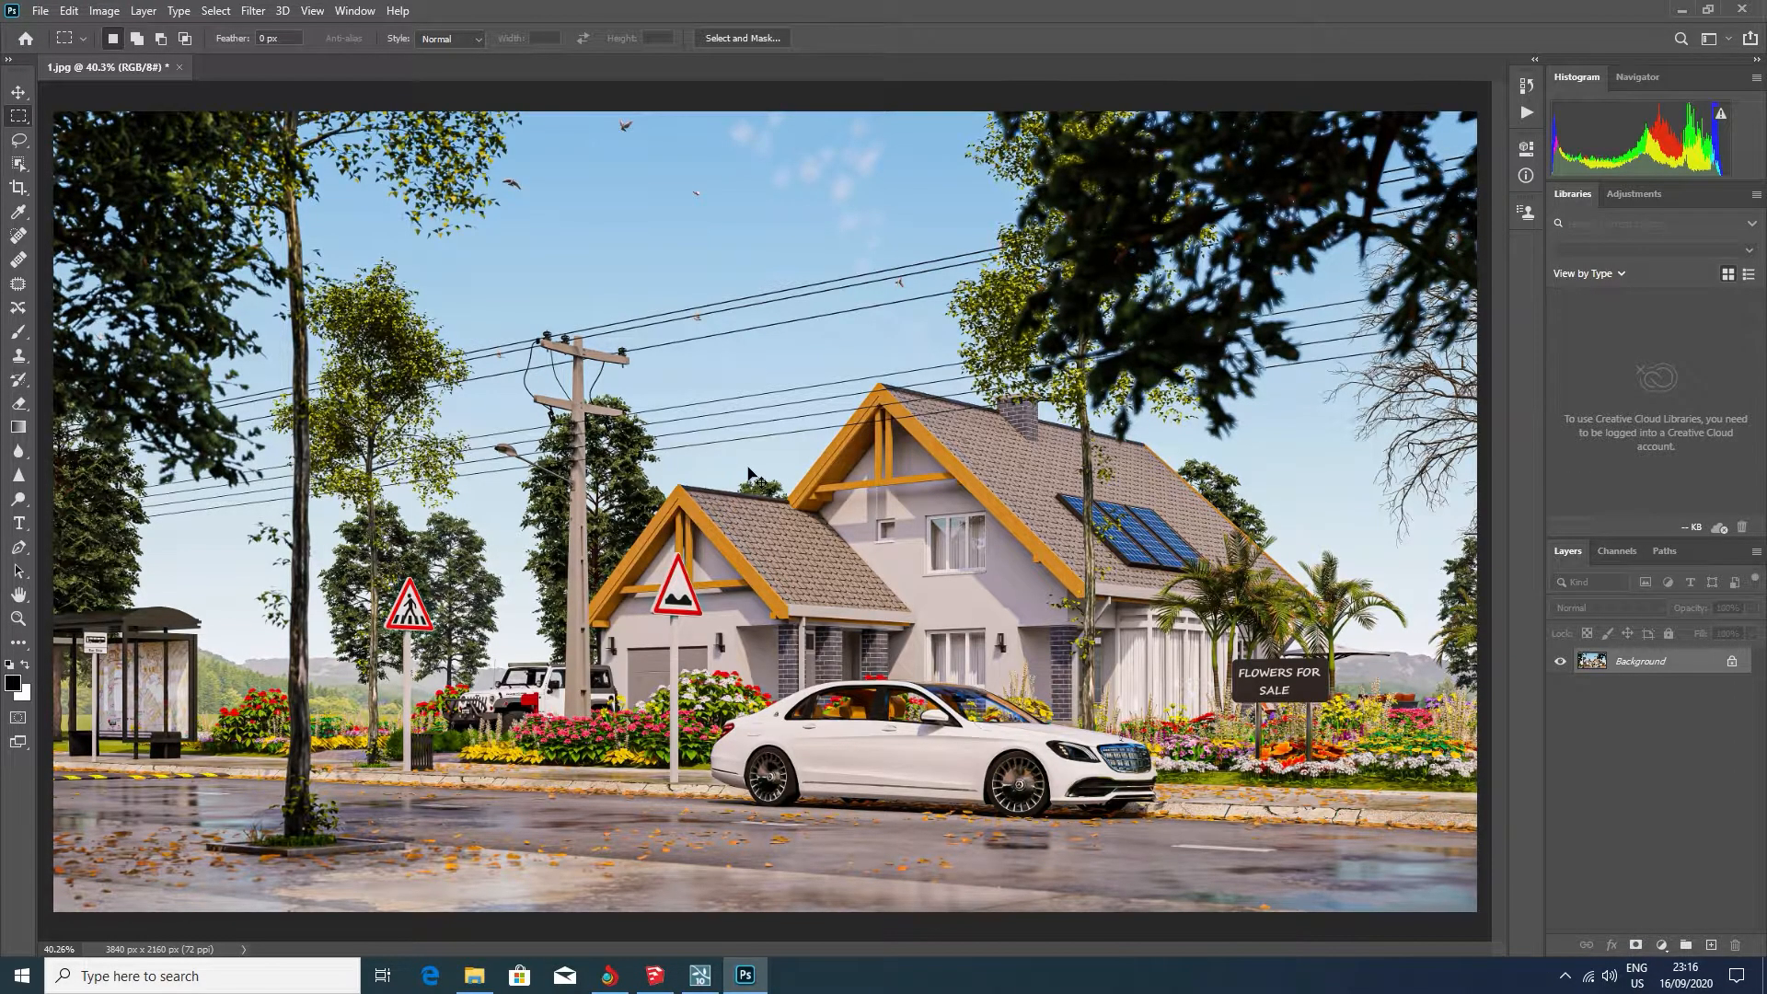
Save the edited render over 1.jpg with JPEG quality set to Maximum
key("ctrl+s")
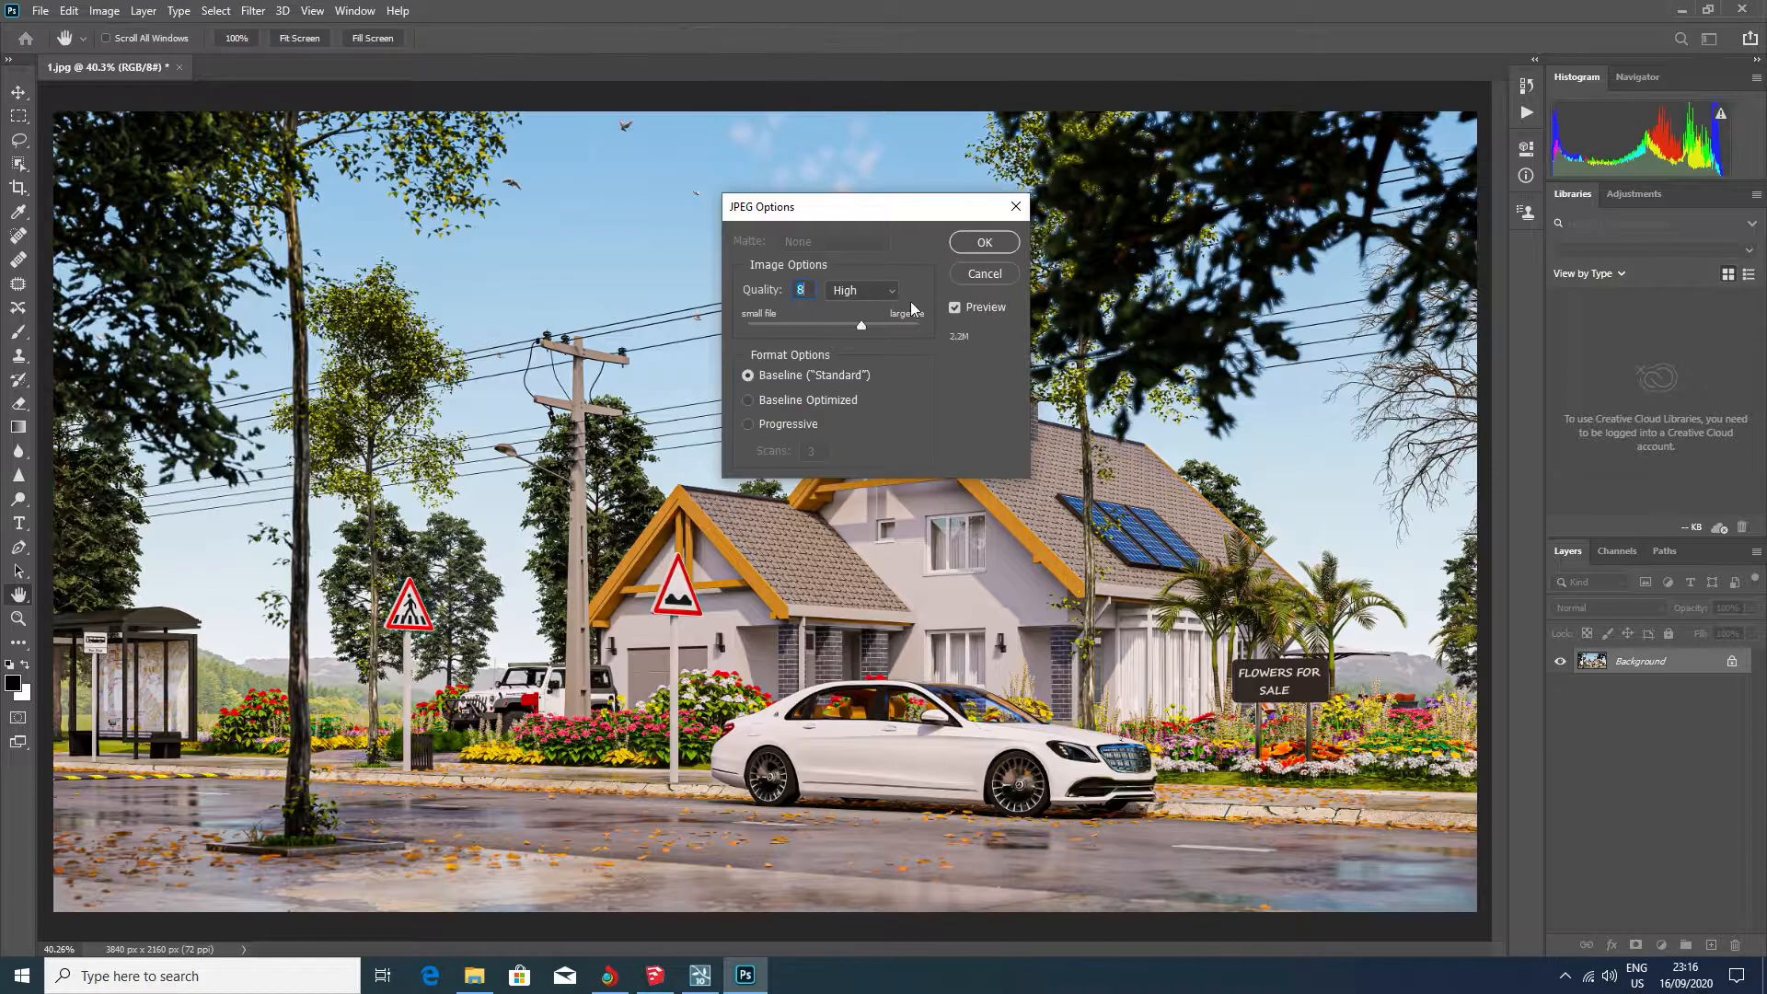
left_click(886, 290)
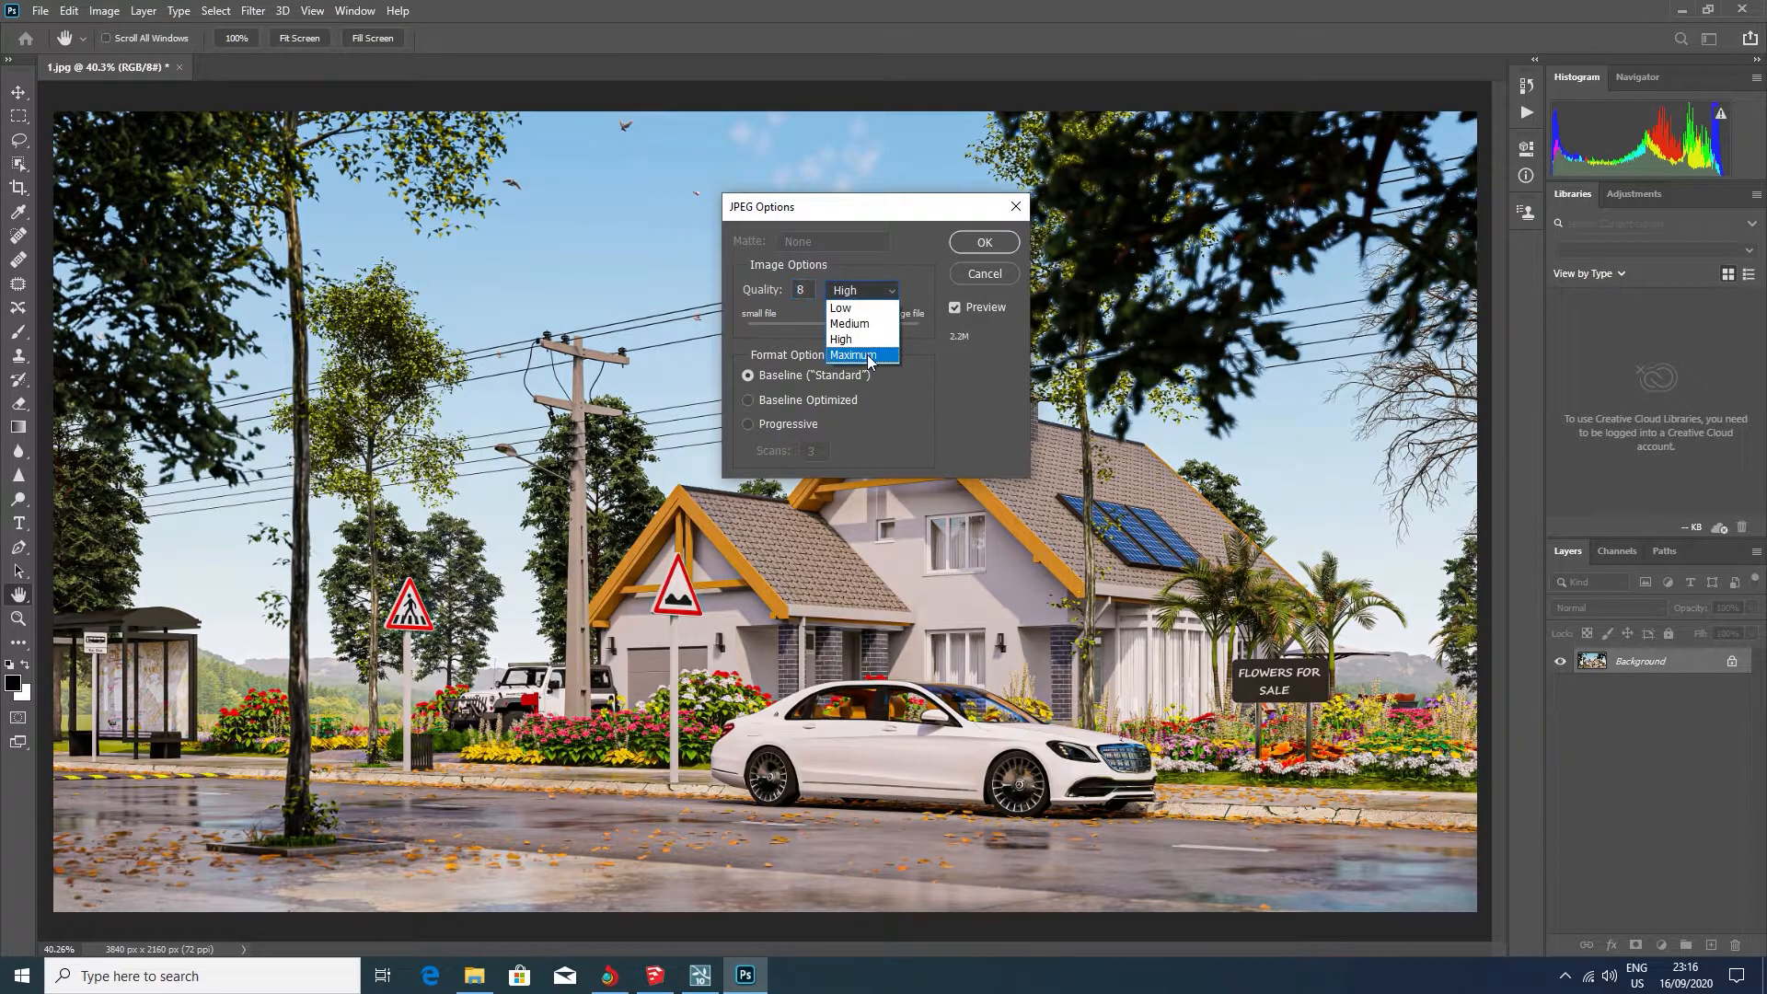
left_click(870, 360)
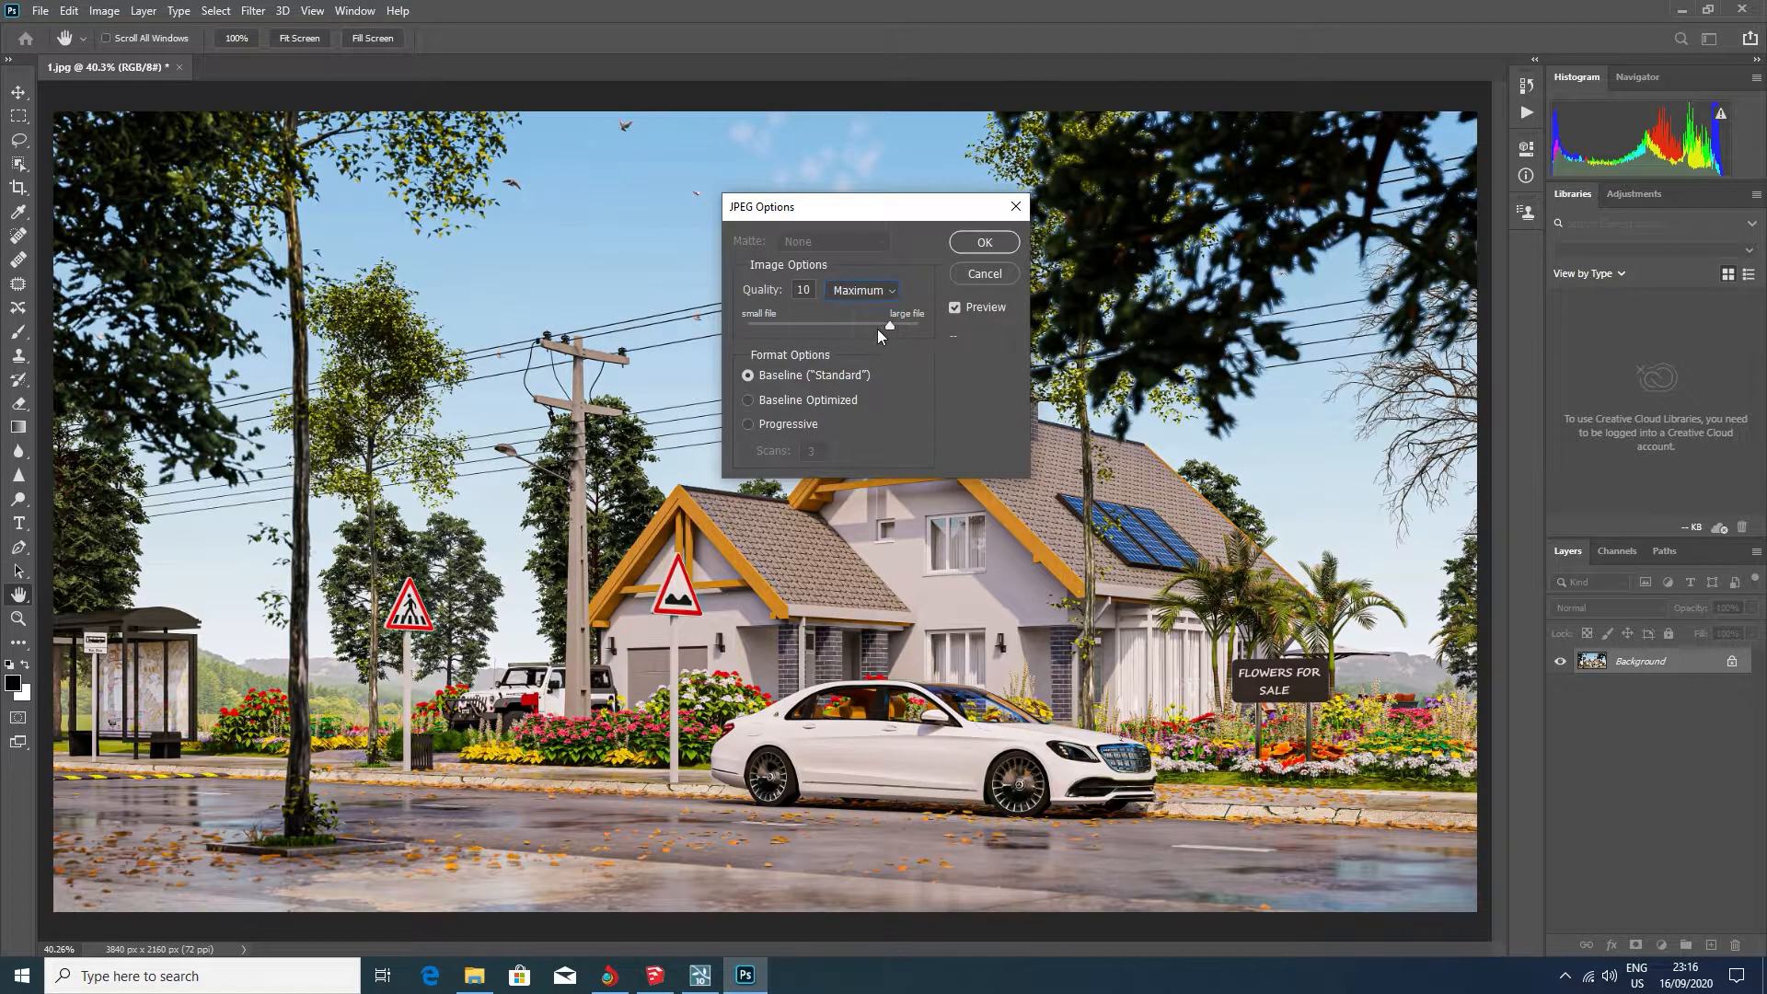
left_click(985, 243)
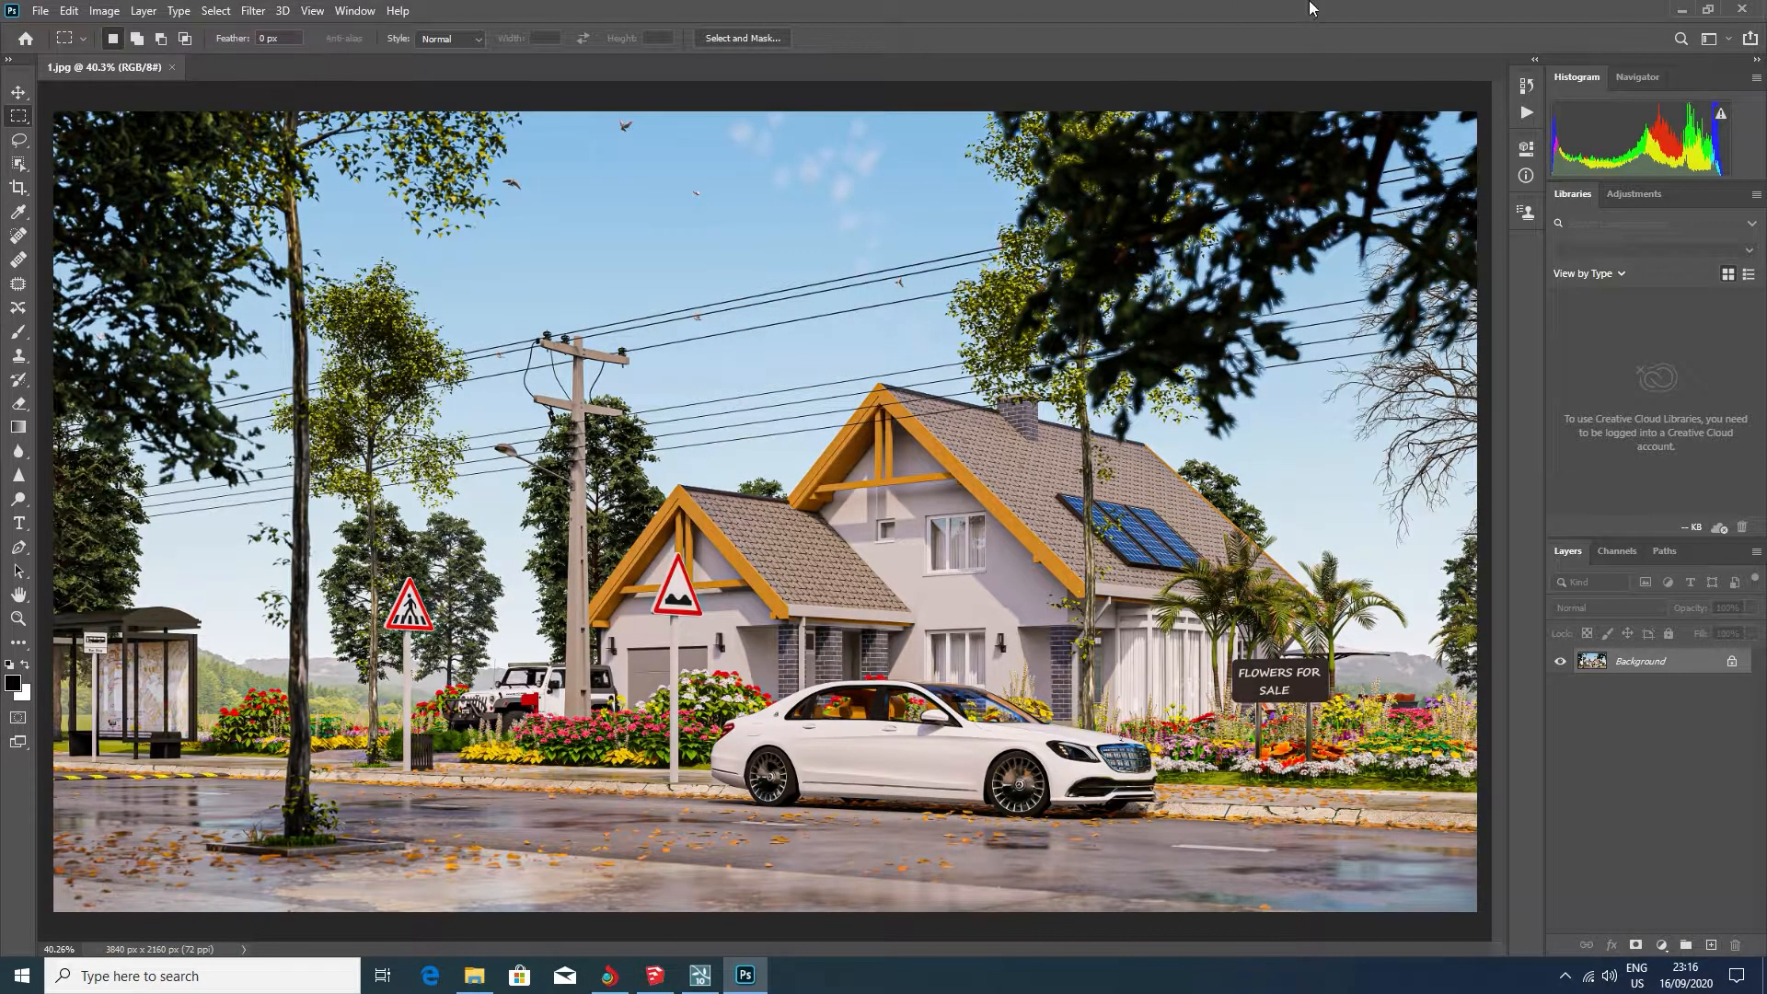
Minimize Photoshop to the desktop and let SketchUp fix the reported model problem now
left_click(1681, 10)
left_click(853, 290)
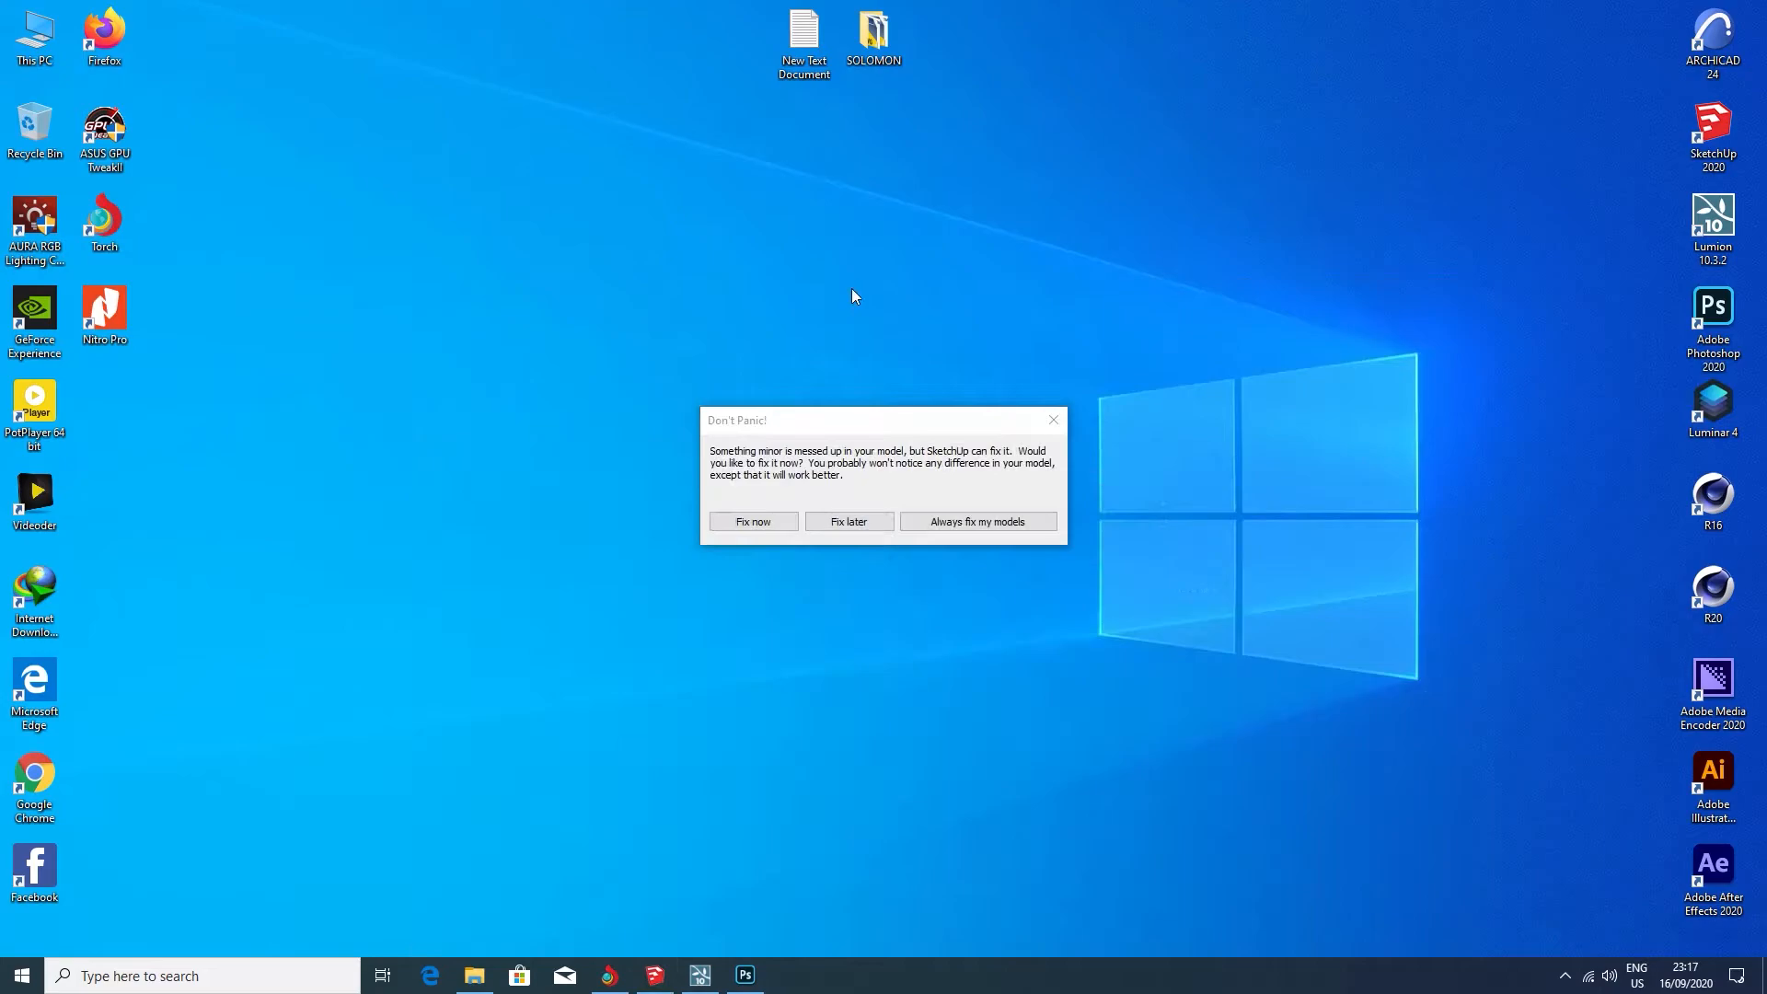
left_click(753, 522)
Refresh the desktop a few times, launch Luminar 4 and maximize its window
right_click(1123, 234)
left_click(1160, 288)
right_click(1107, 225)
left_click(1125, 277)
right_click(1075, 189)
left_click(1109, 245)
left_click(1719, 412)
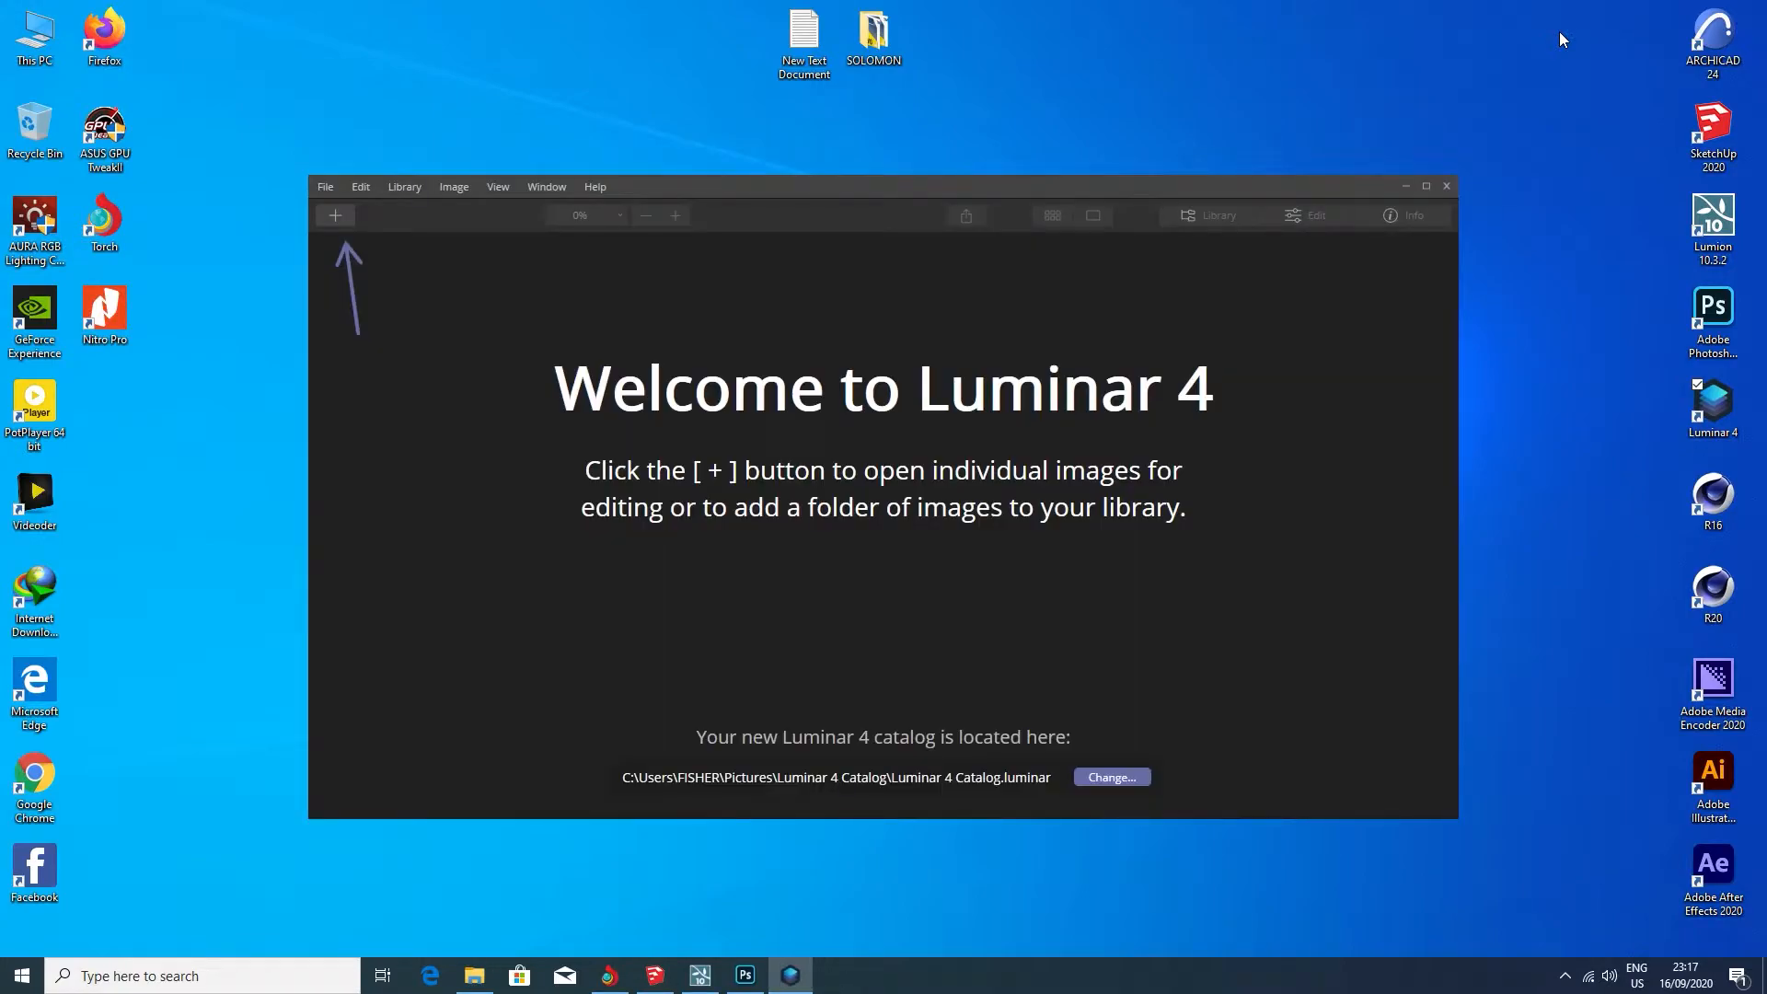
left_click(1428, 185)
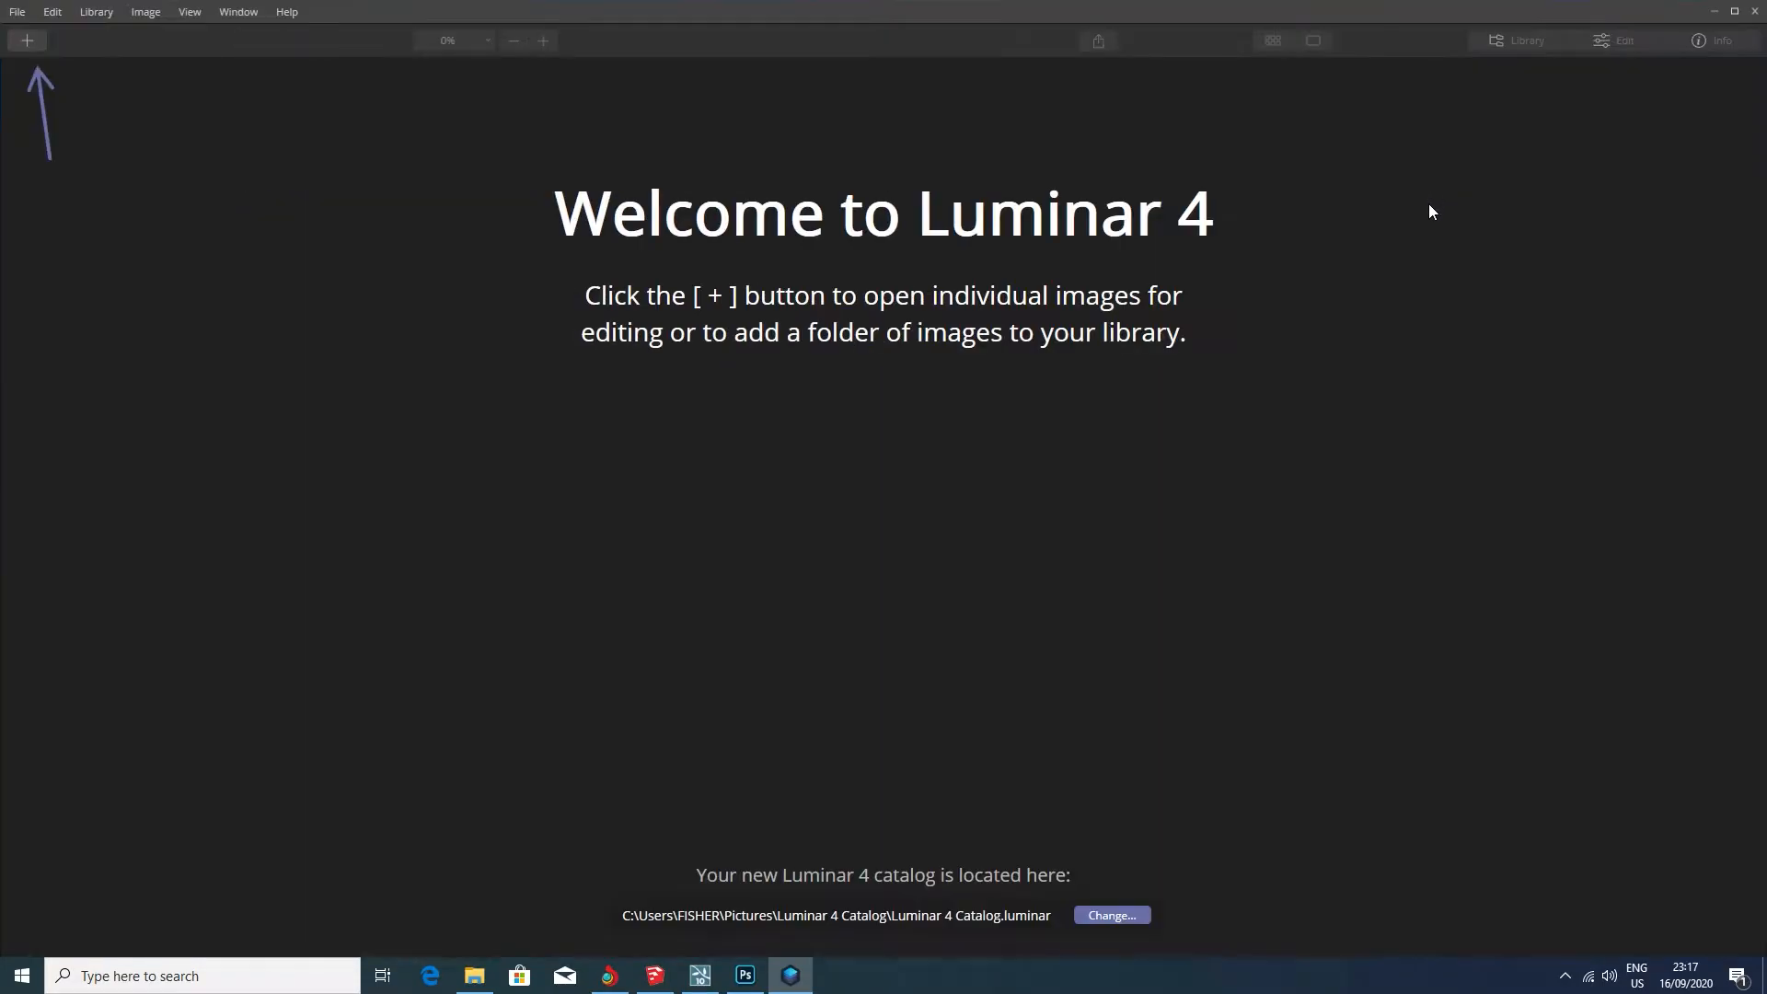
Start opening a single image in Luminar 4 and browse to PERSONAL (E:) > WORK > PROJECTS > NOW _ Entry > FAMILY+HOUSE
left_click(27, 40)
left_click(106, 98)
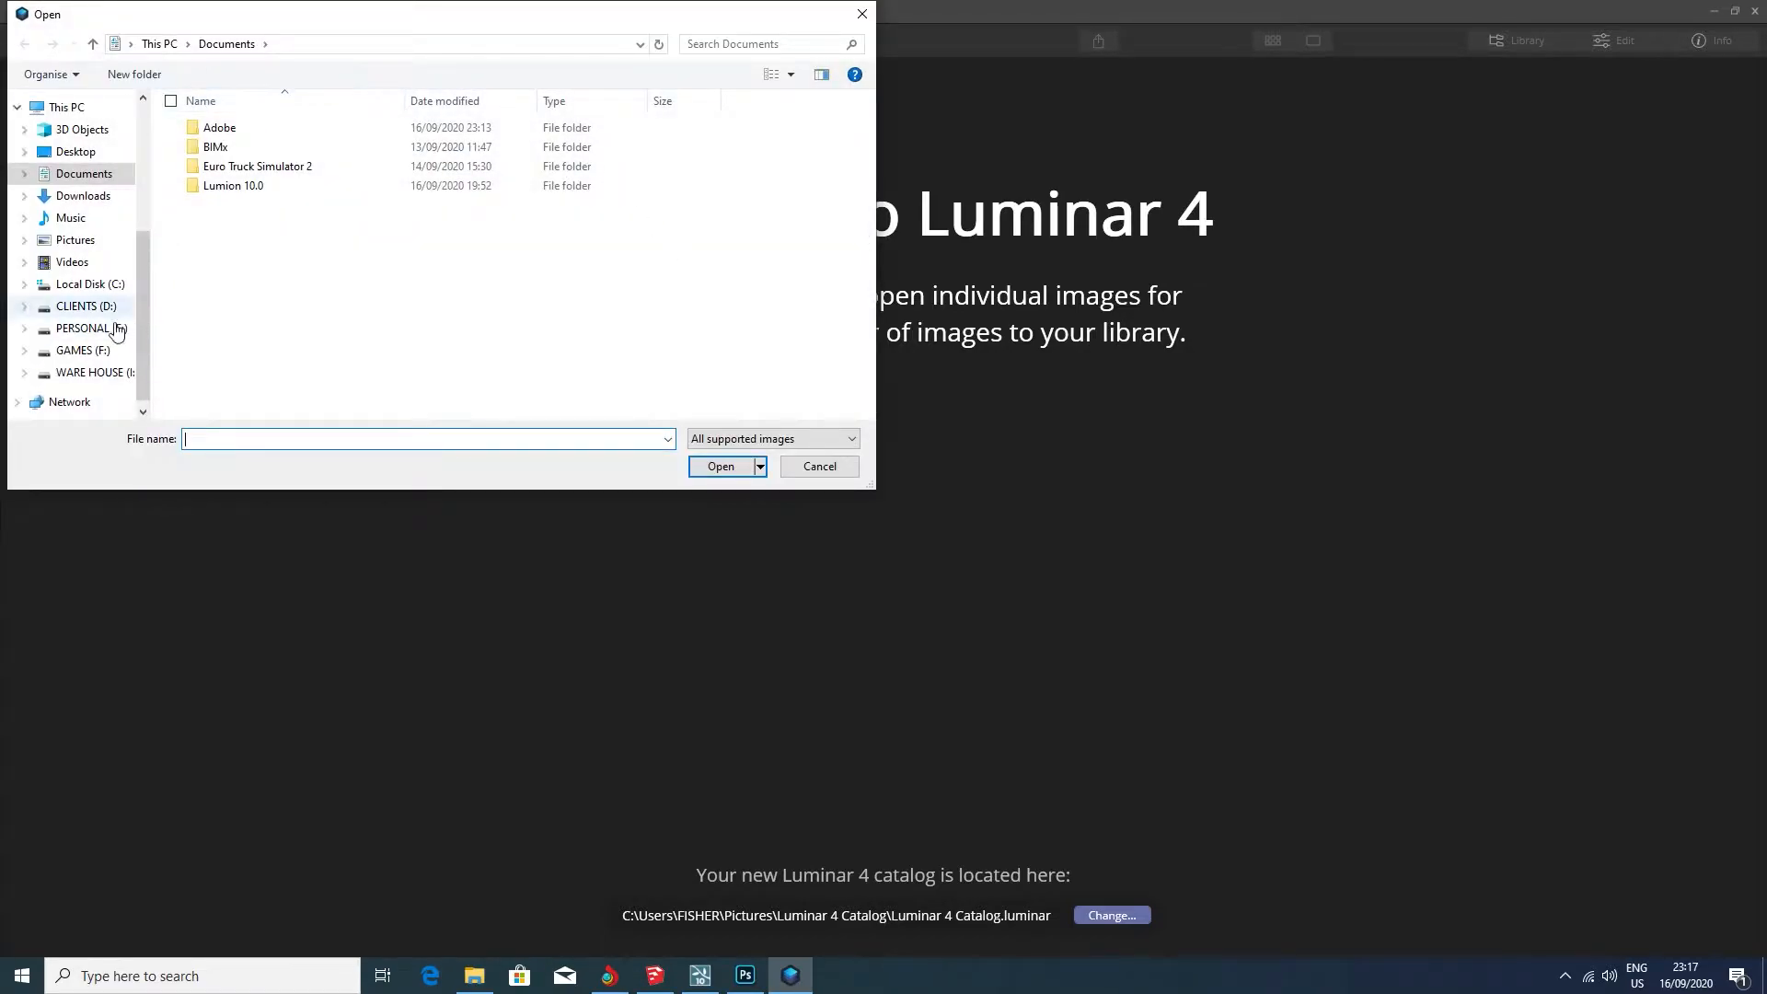
left_click(119, 328)
double_click(509, 156)
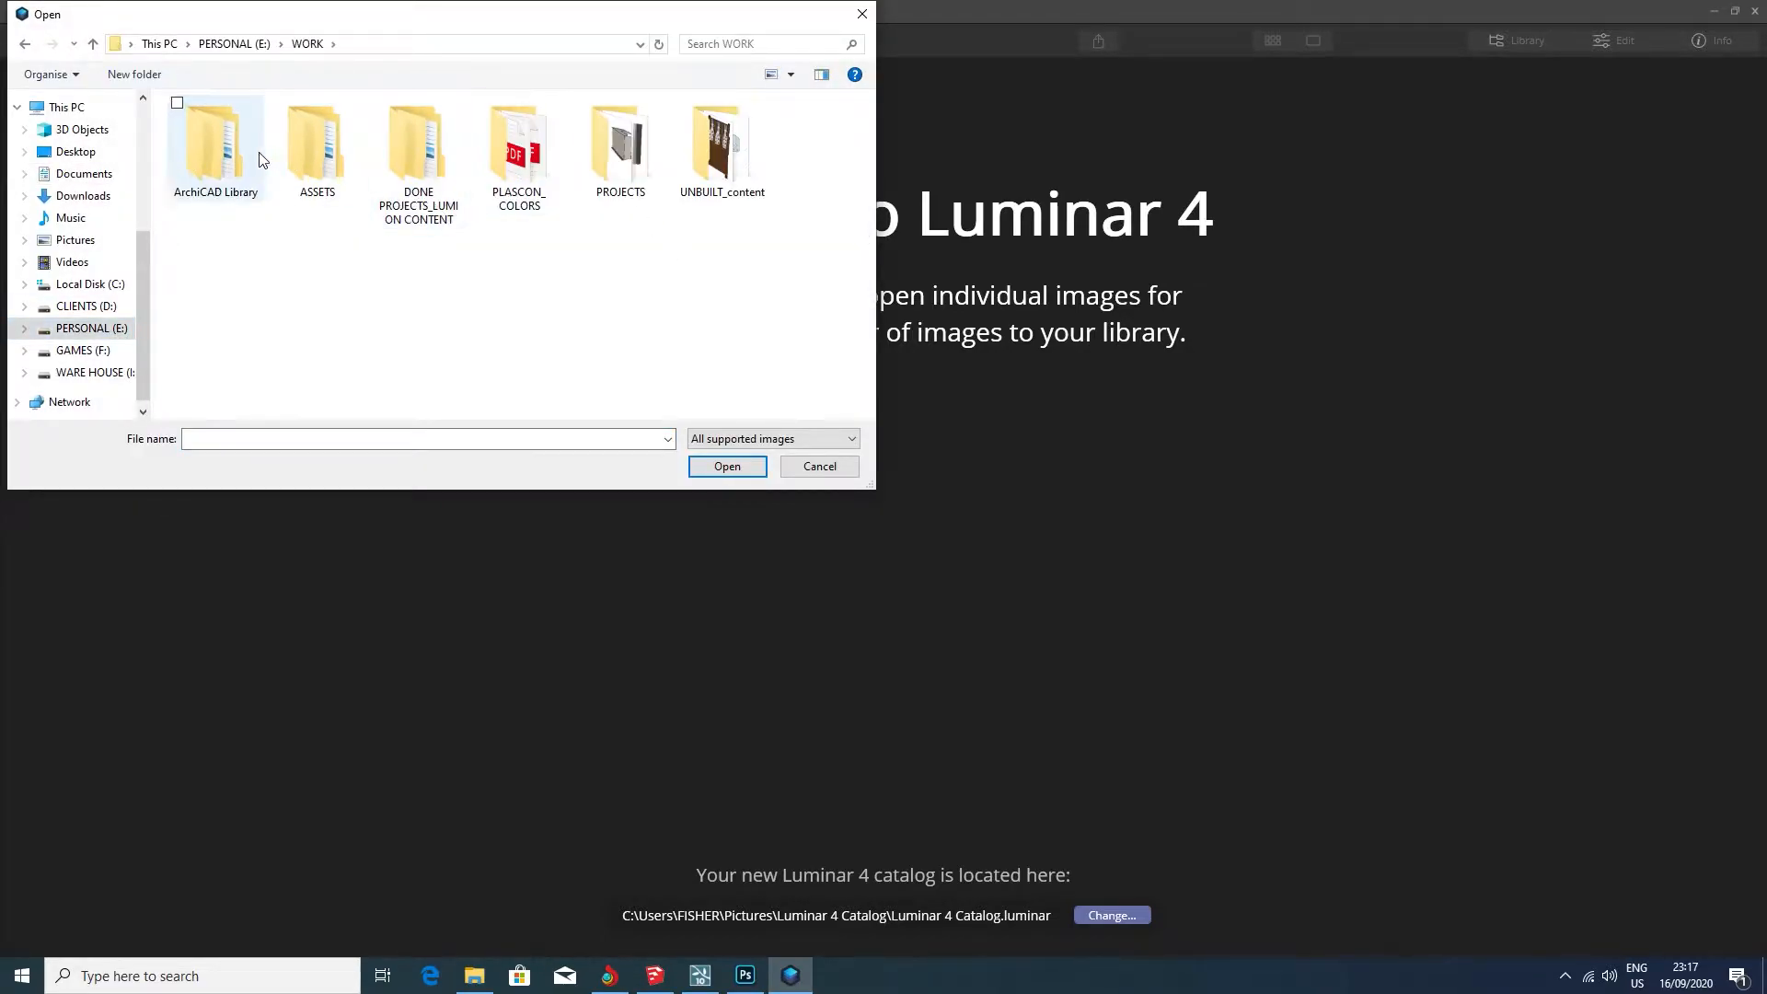
double_click(618, 147)
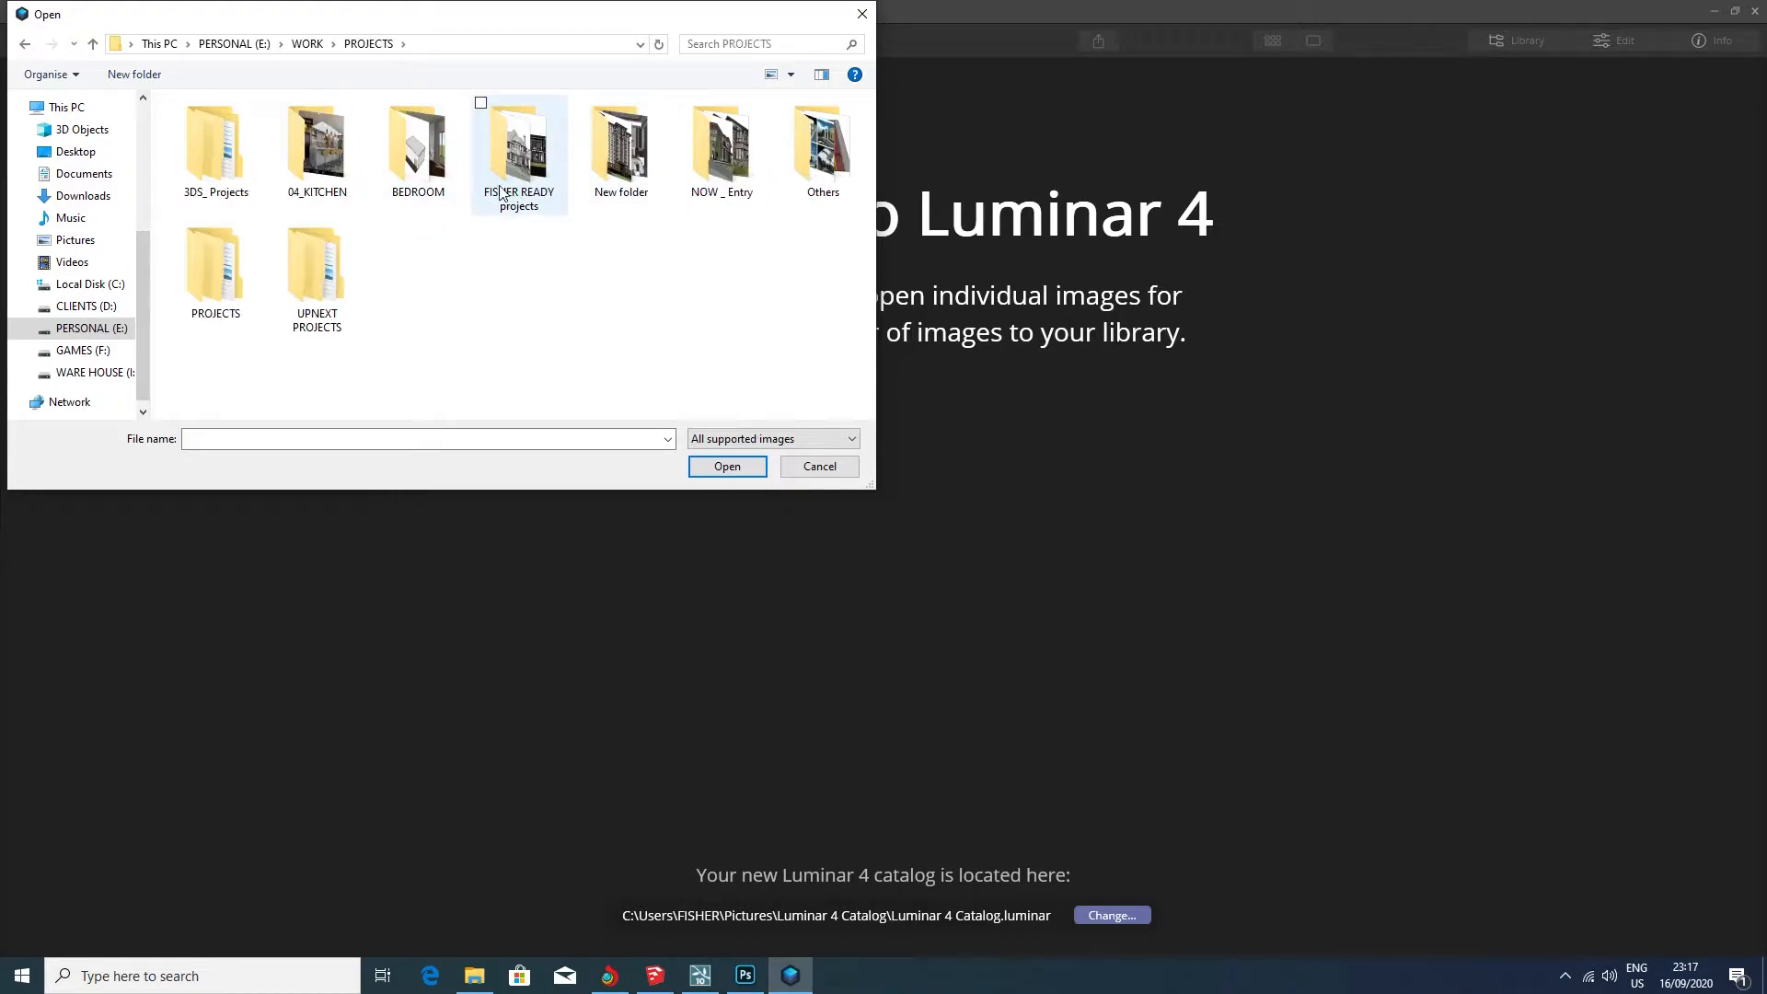
double_click(717, 157)
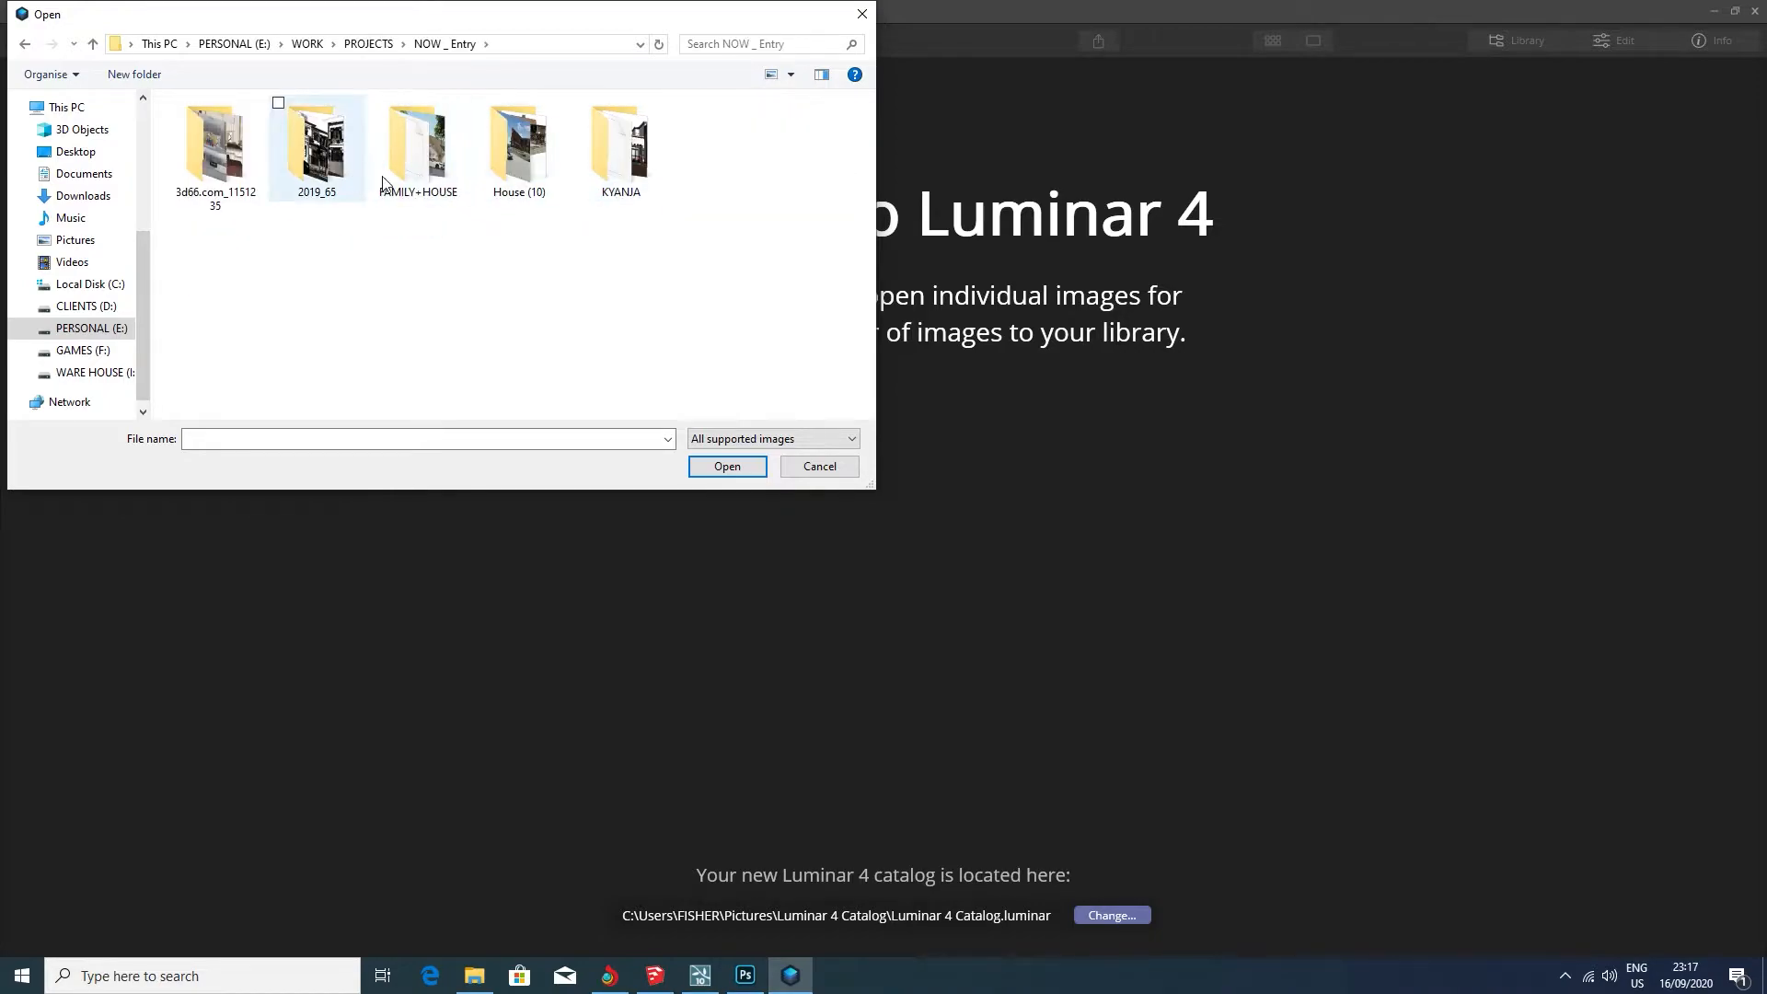
double_click(416, 161)
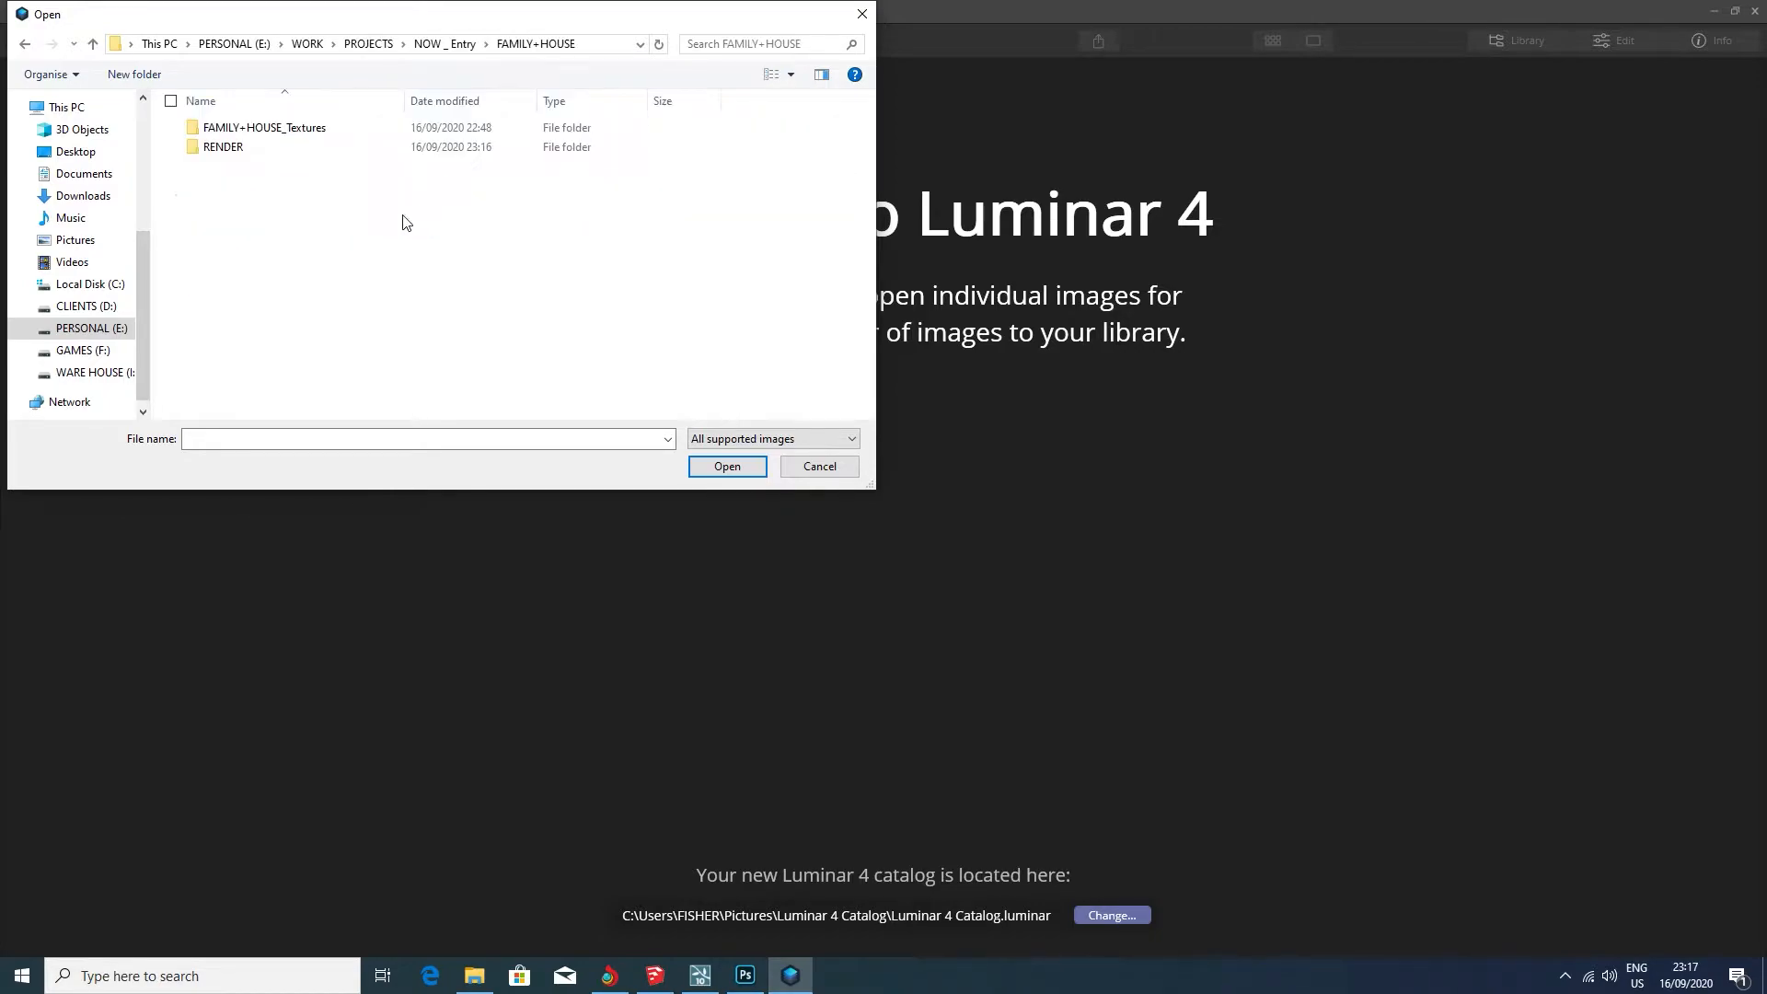
Show the folders as large thumbnails and open image 1 from the RENDER folder for editing
left_click(791, 74)
left_click(867, 37)
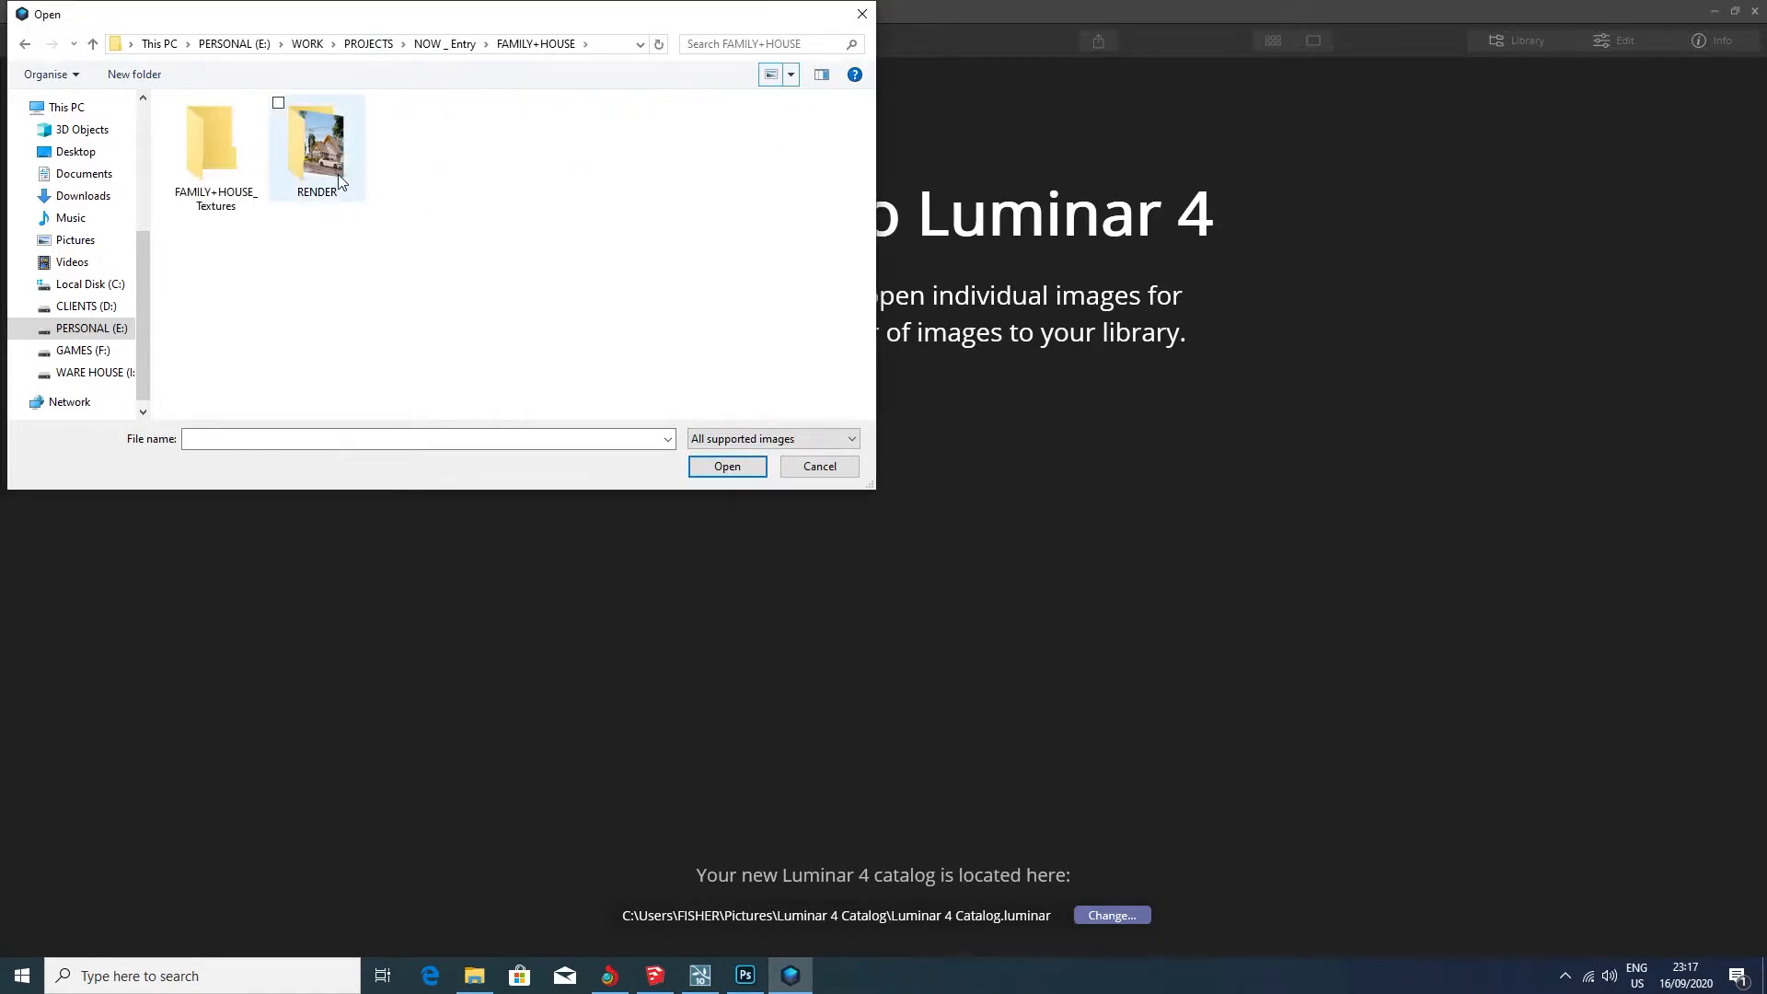
double_click(340, 181)
left_click(251, 164)
left_click(717, 469)
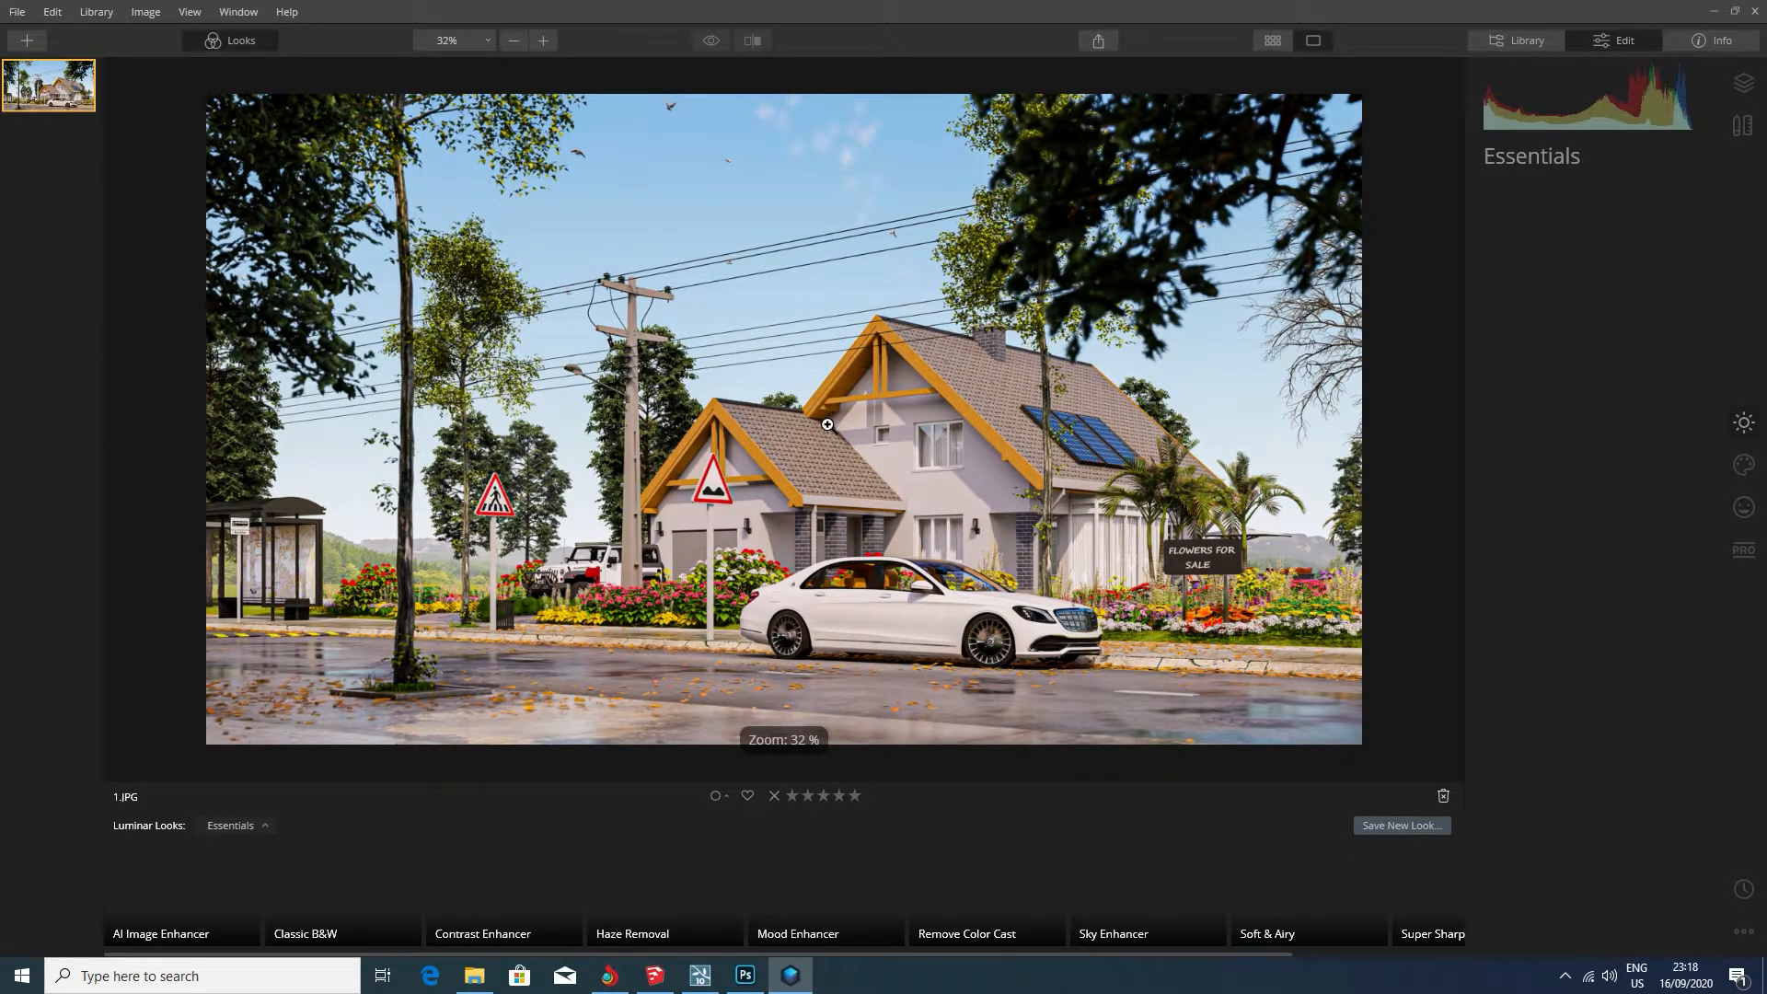
left_click(826, 424)
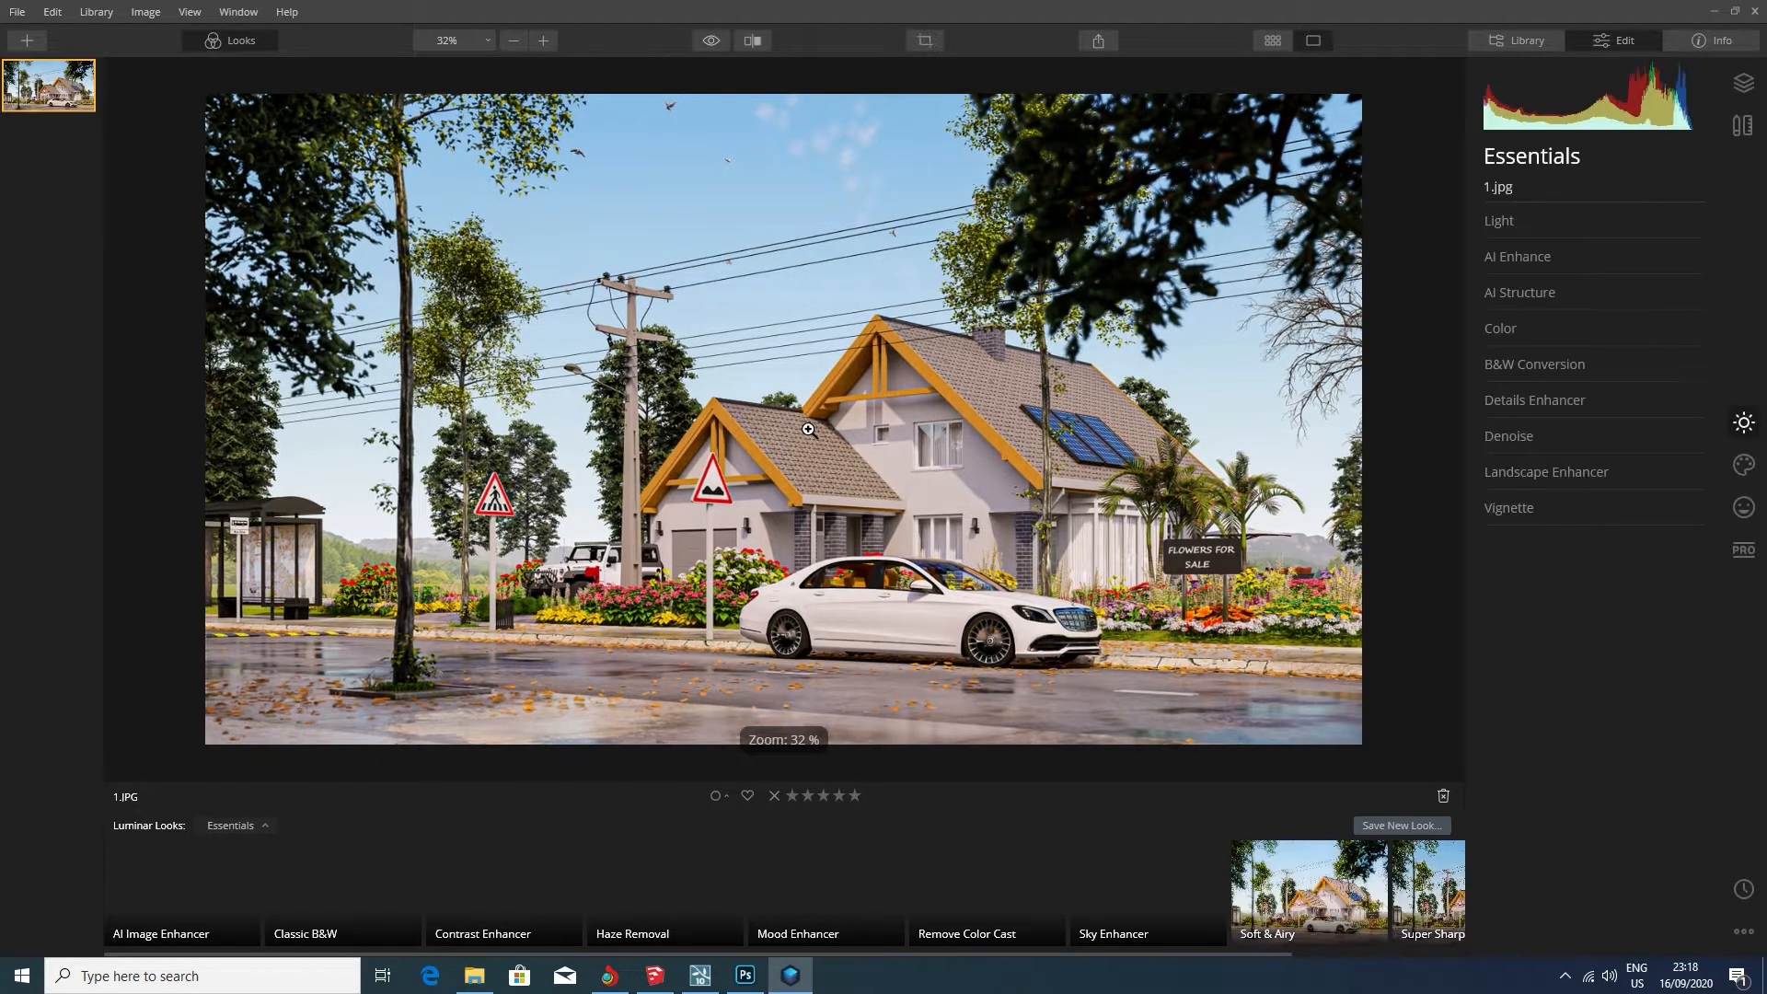
scroll(808, 428, "down", 2)
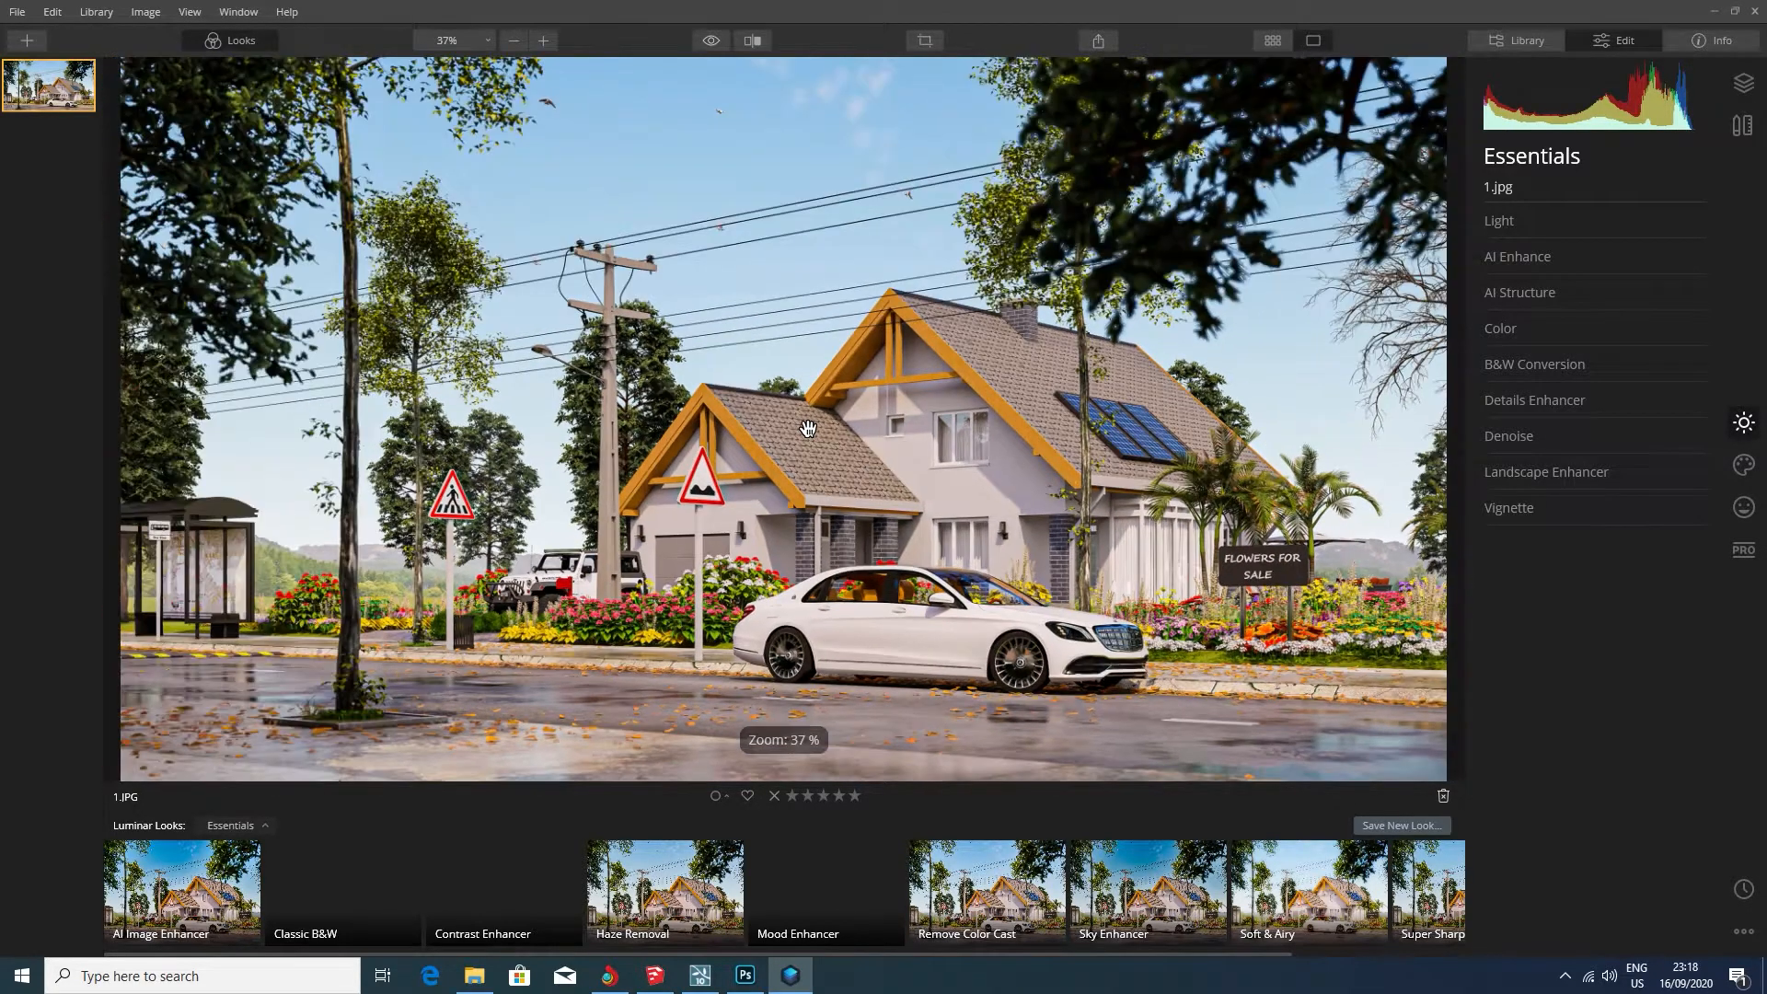
scroll(808, 426, "down", 1)
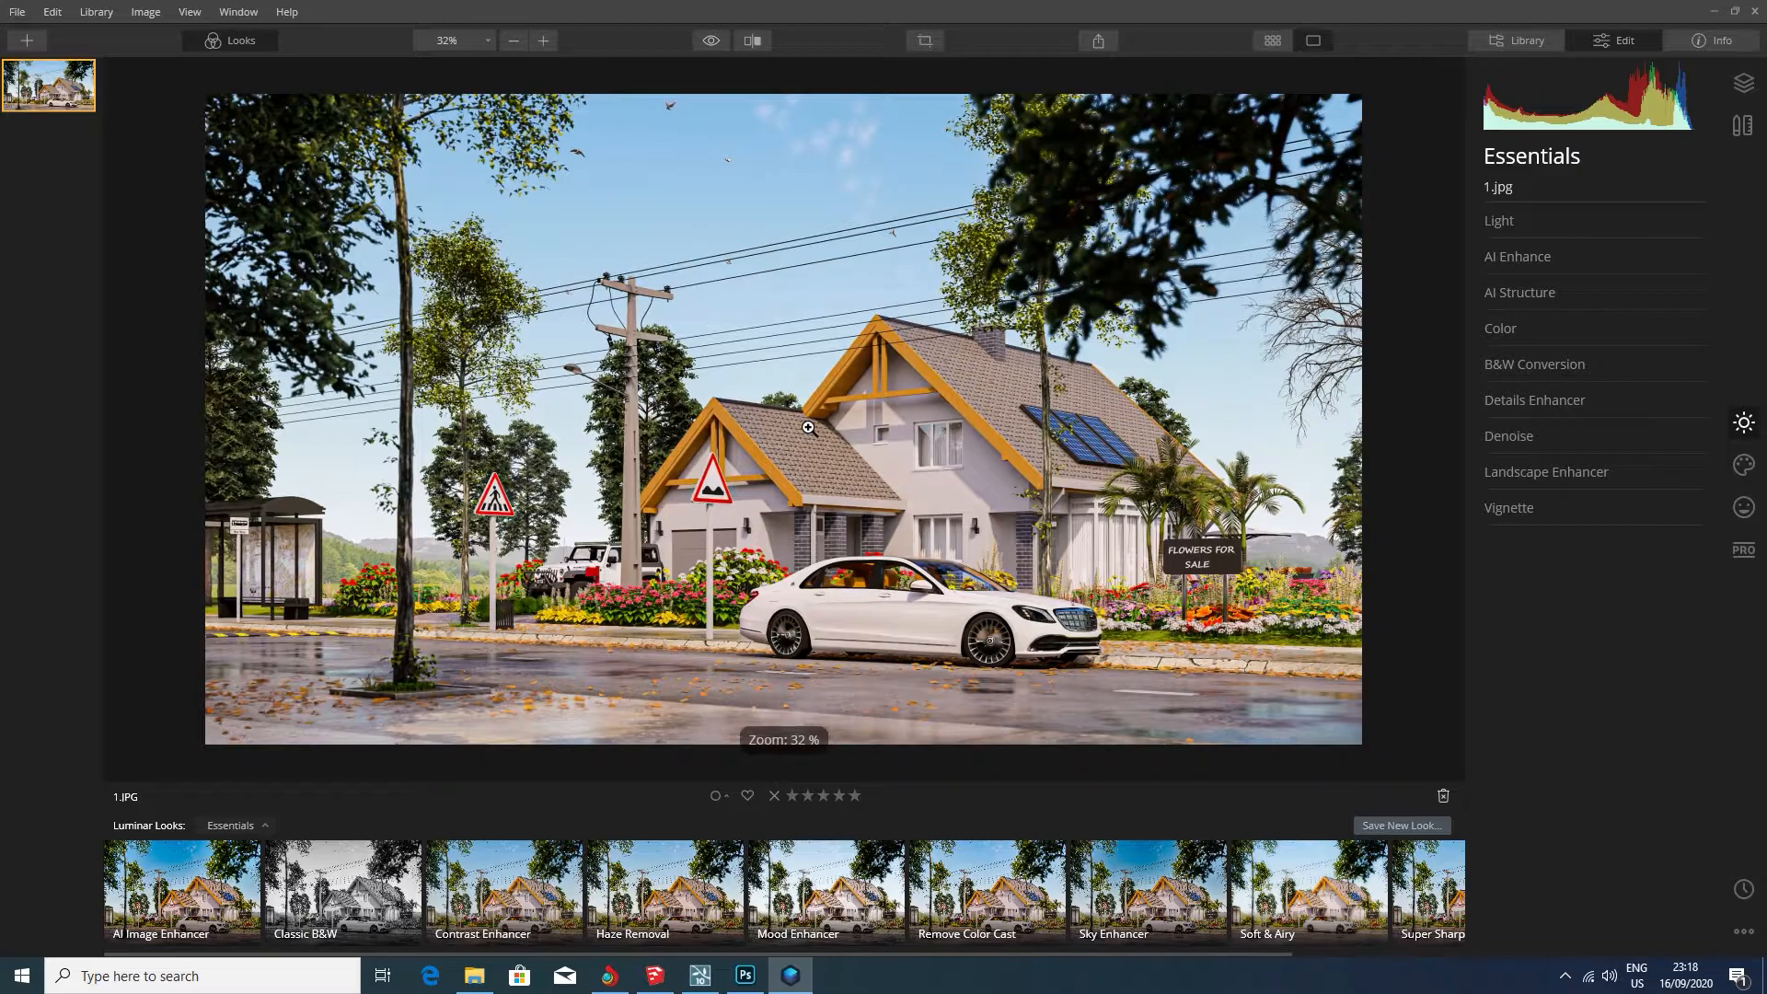
Adjust the image's Light settings to a Temperature of -11 and Smart Contrast of 13
scroll(808, 428, "up", 1)
left_click(1506, 225)
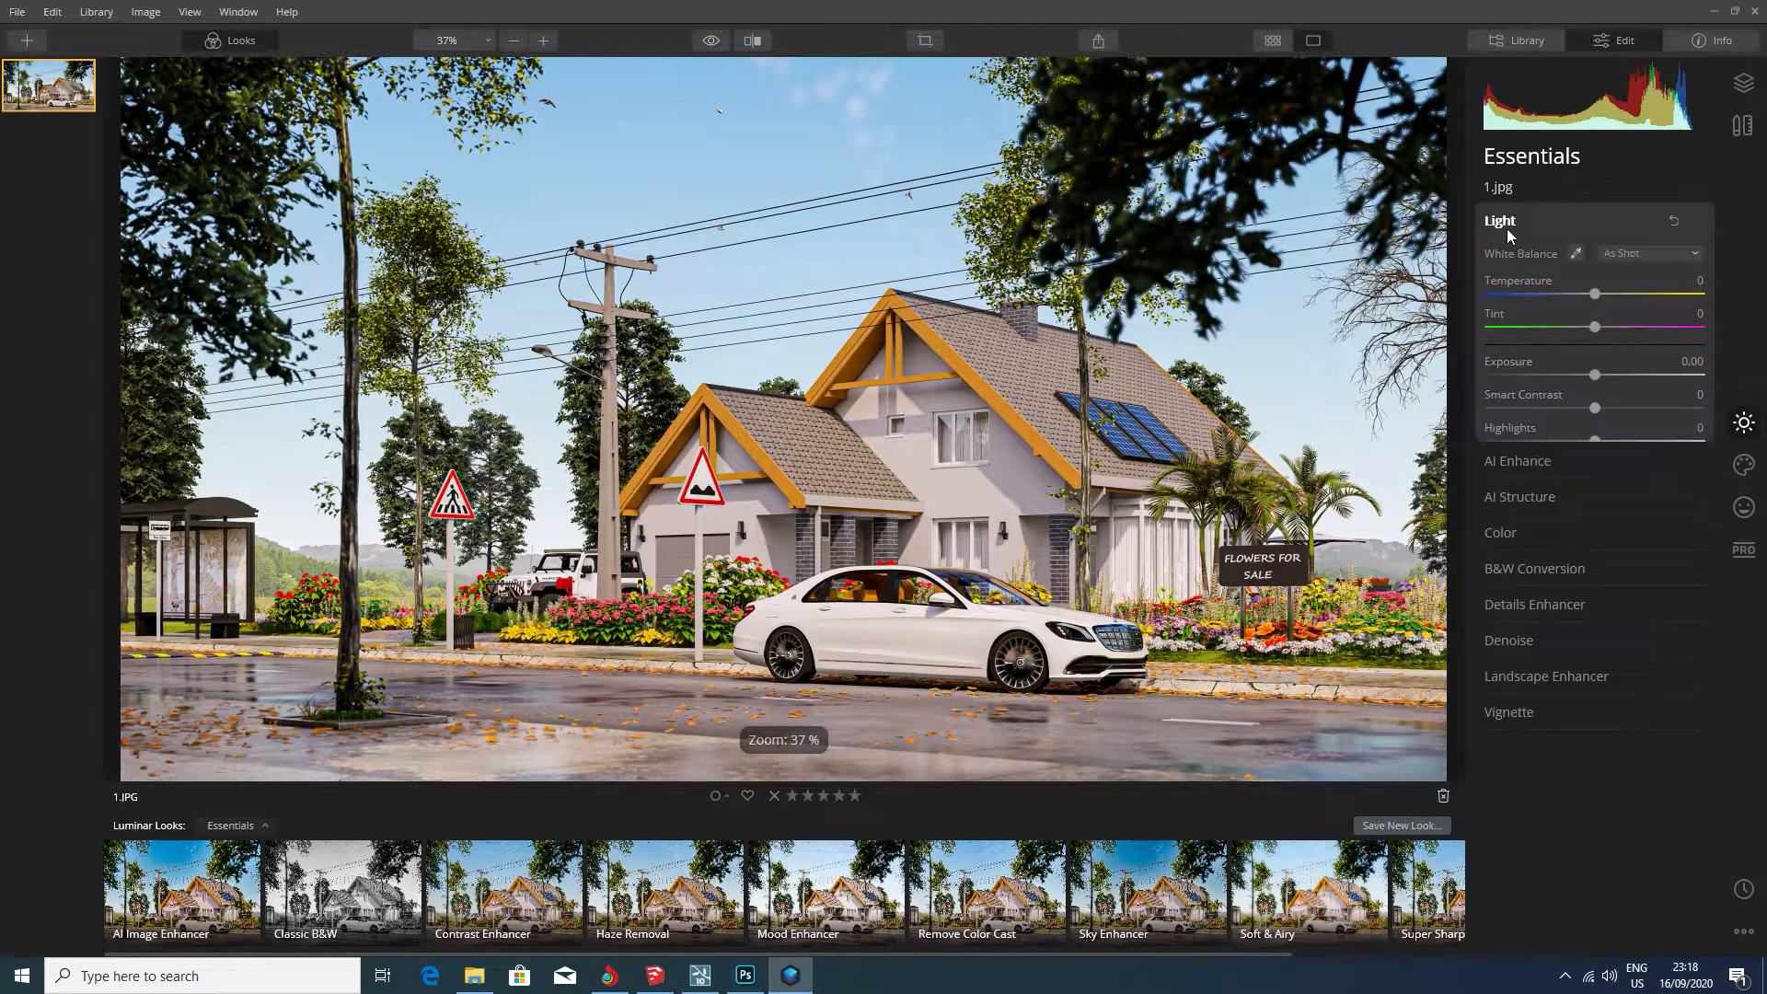
mouse_move(1595, 295)
left_mouse_down()
mouse_move(1489, 297)
mouse_move(1583, 297)
left_mouse_up()
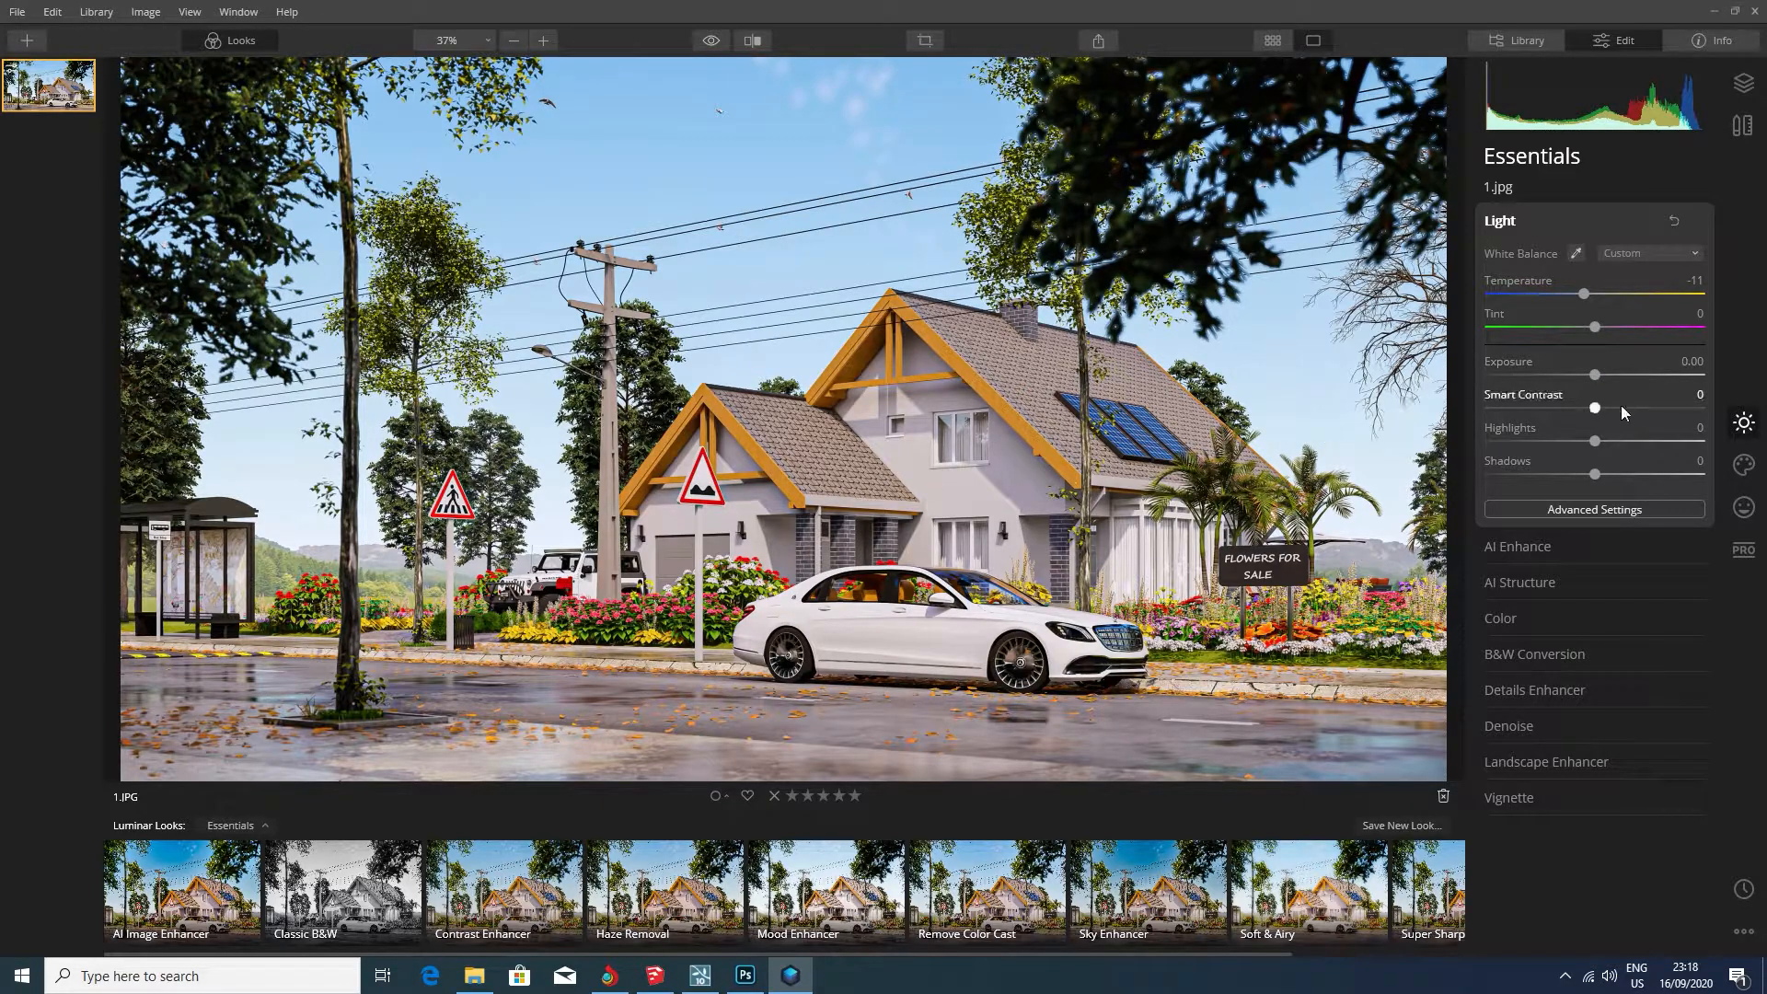
left_click_drag(1596, 411, 1763, 414)
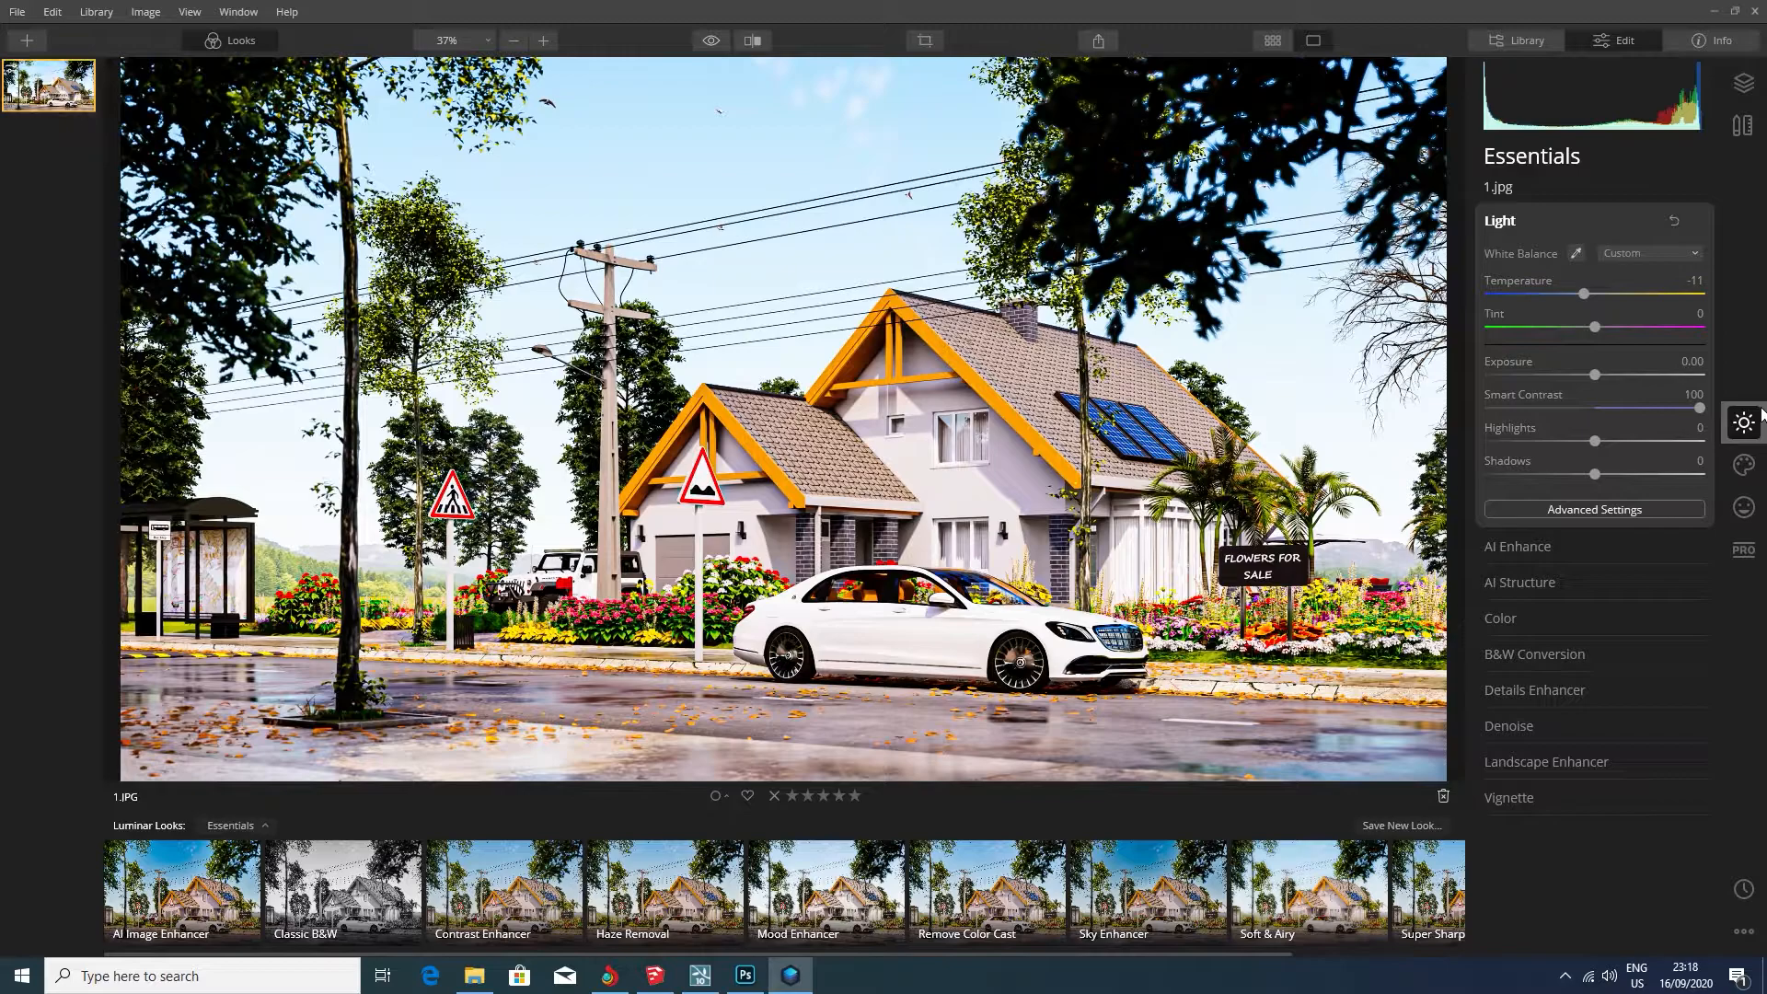
left_click_drag(1703, 410, 1627, 415)
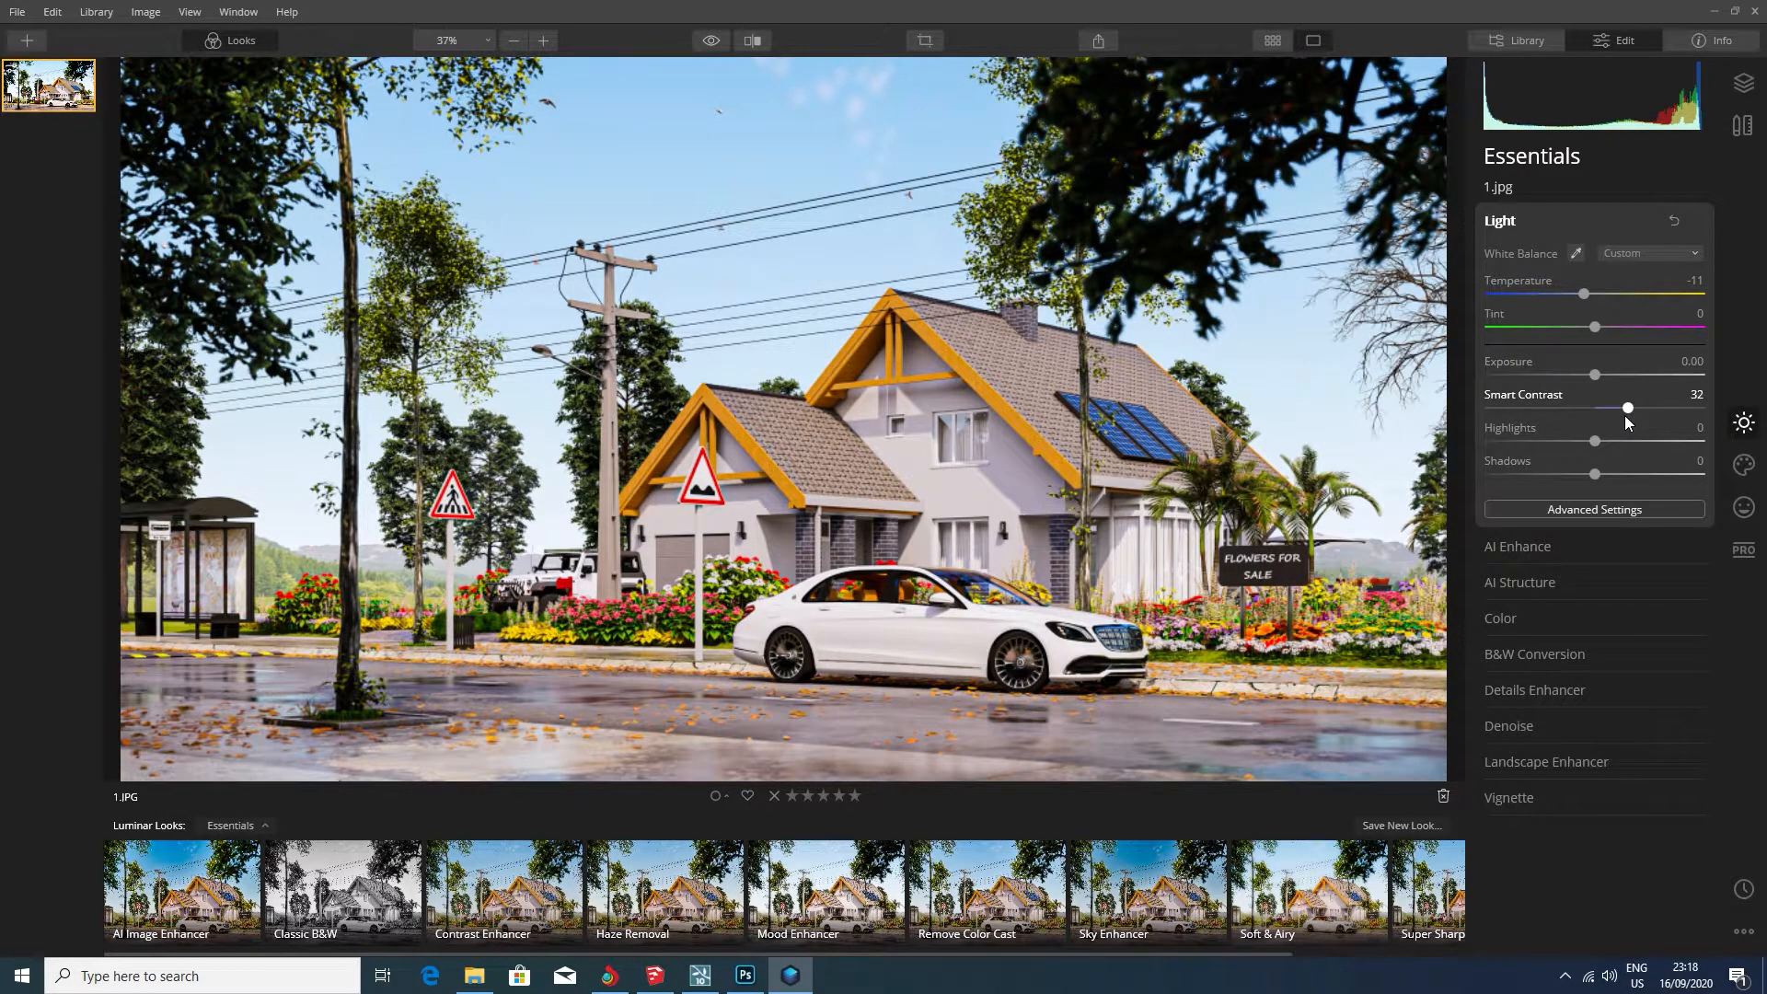
left_click_drag(1626, 416, 1607, 416)
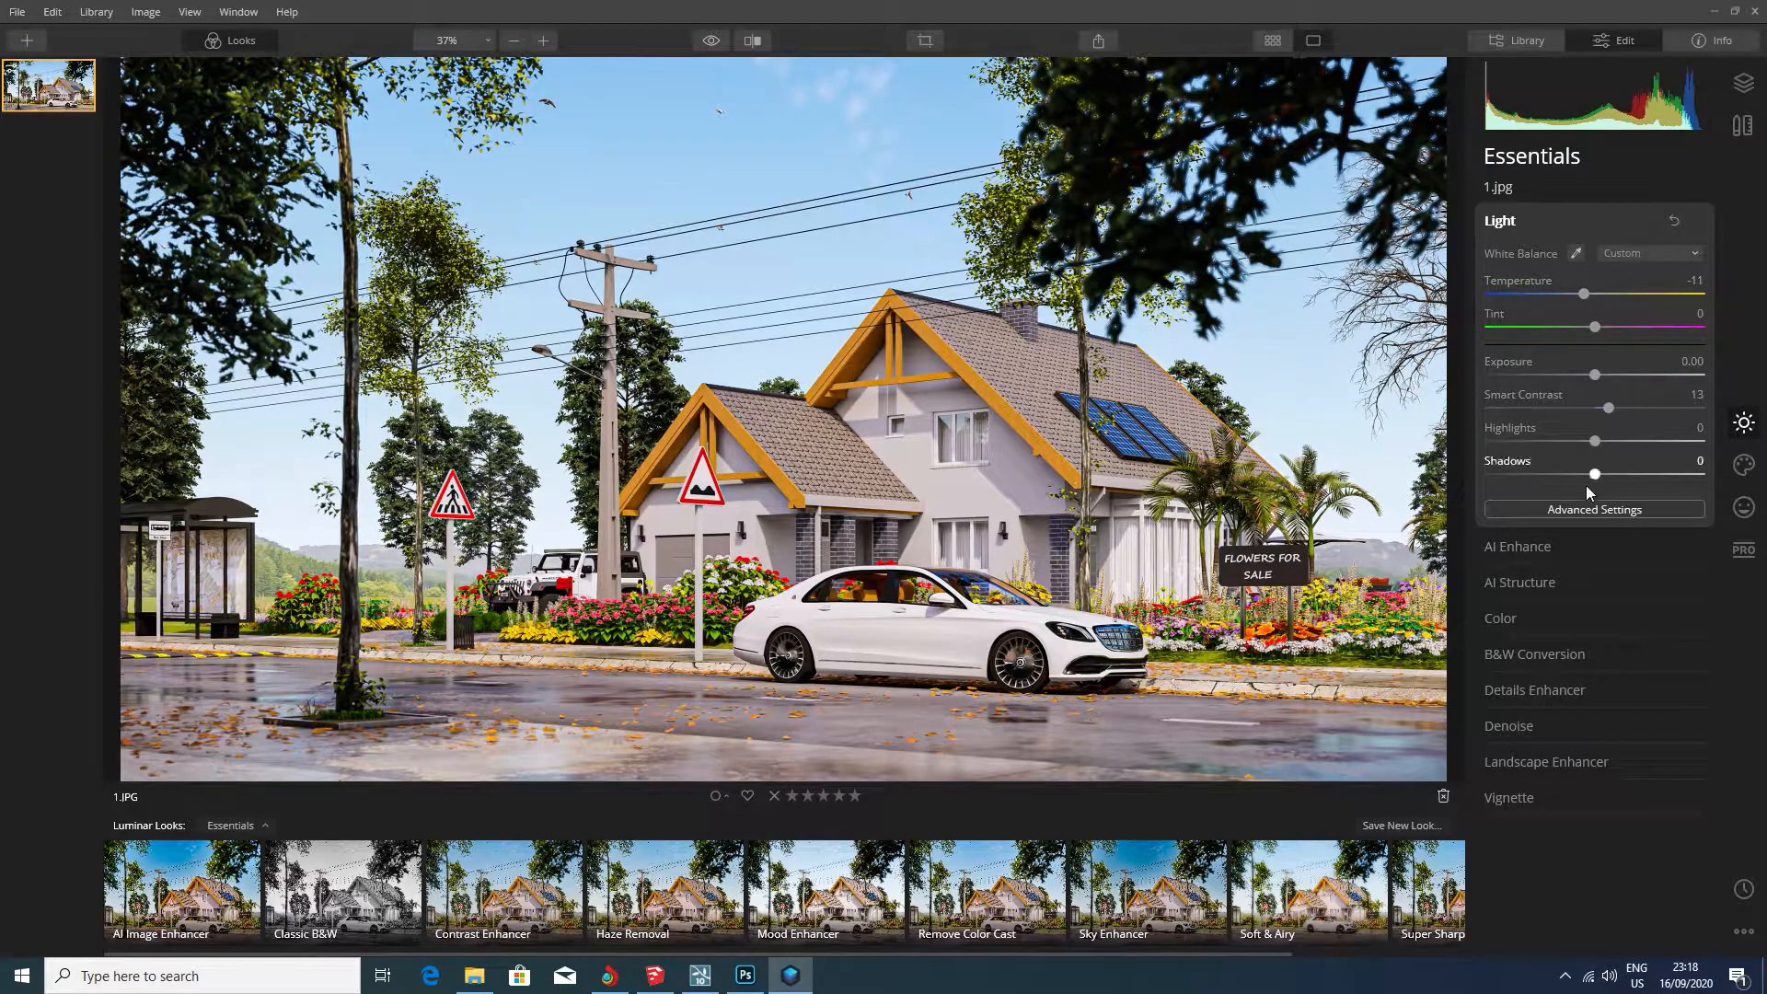
Try stronger AI Accent amounts in AI Enhance, up to 100, and settle on 40
left_click(1548, 547)
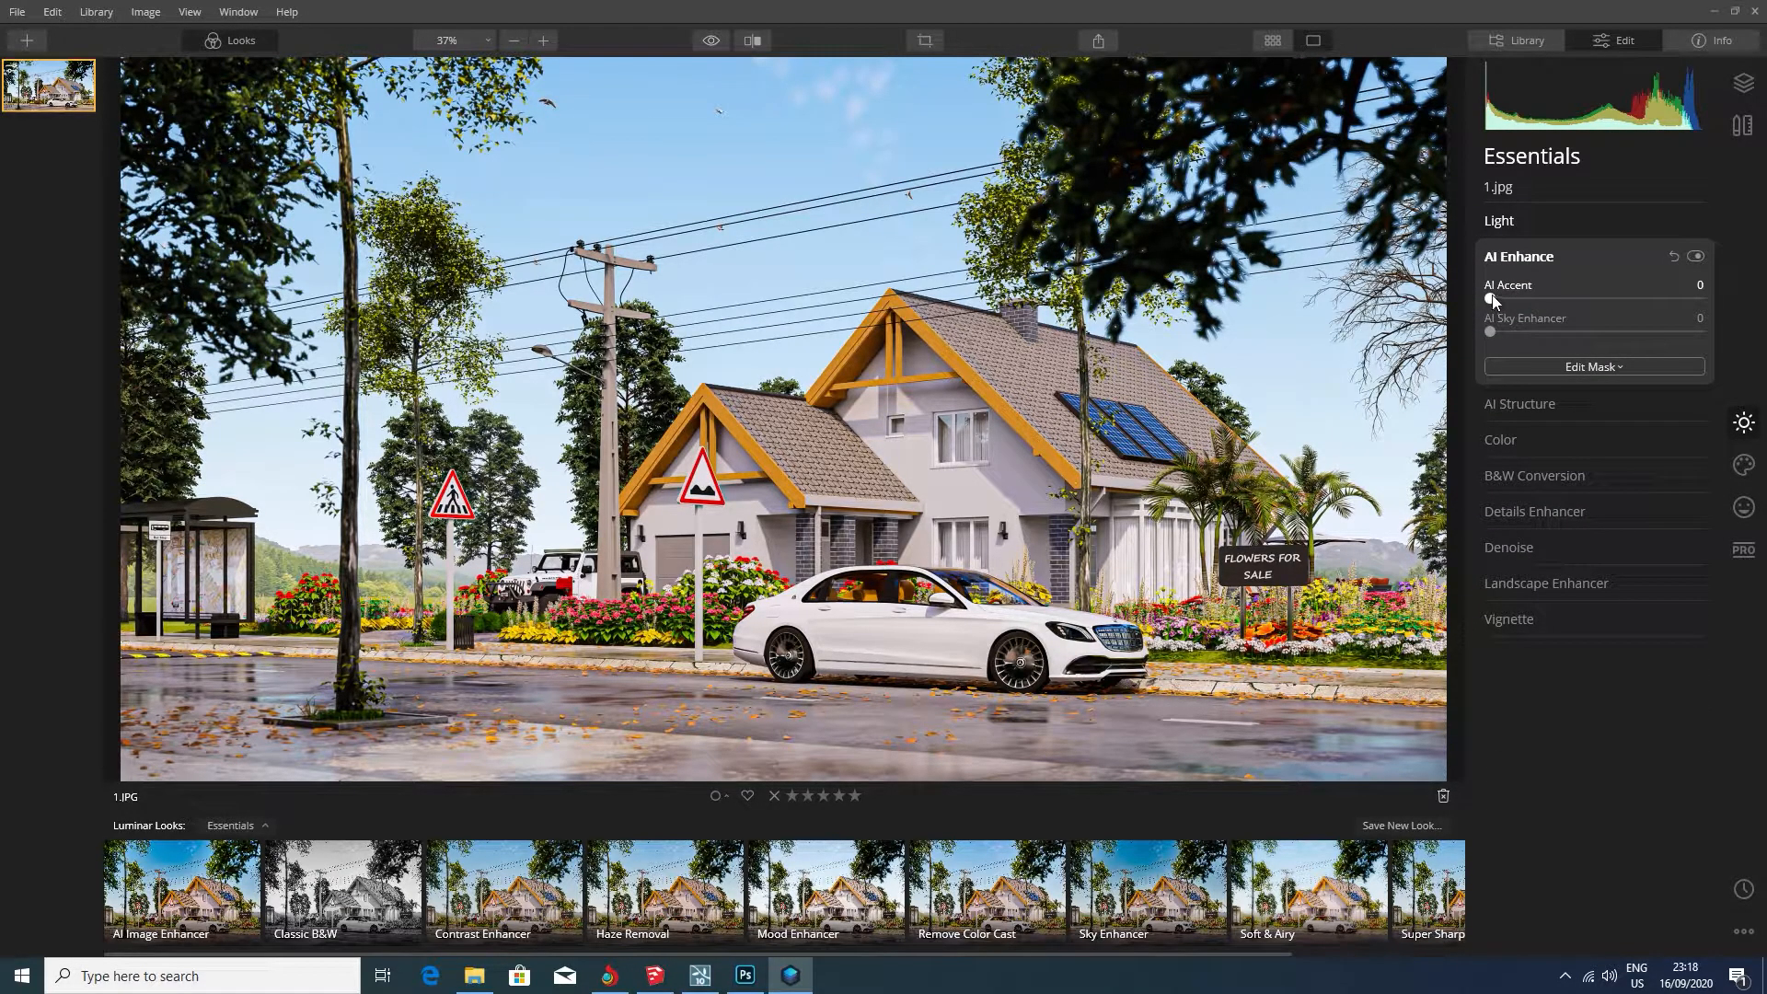
left_click_drag(1492, 300, 1633, 298)
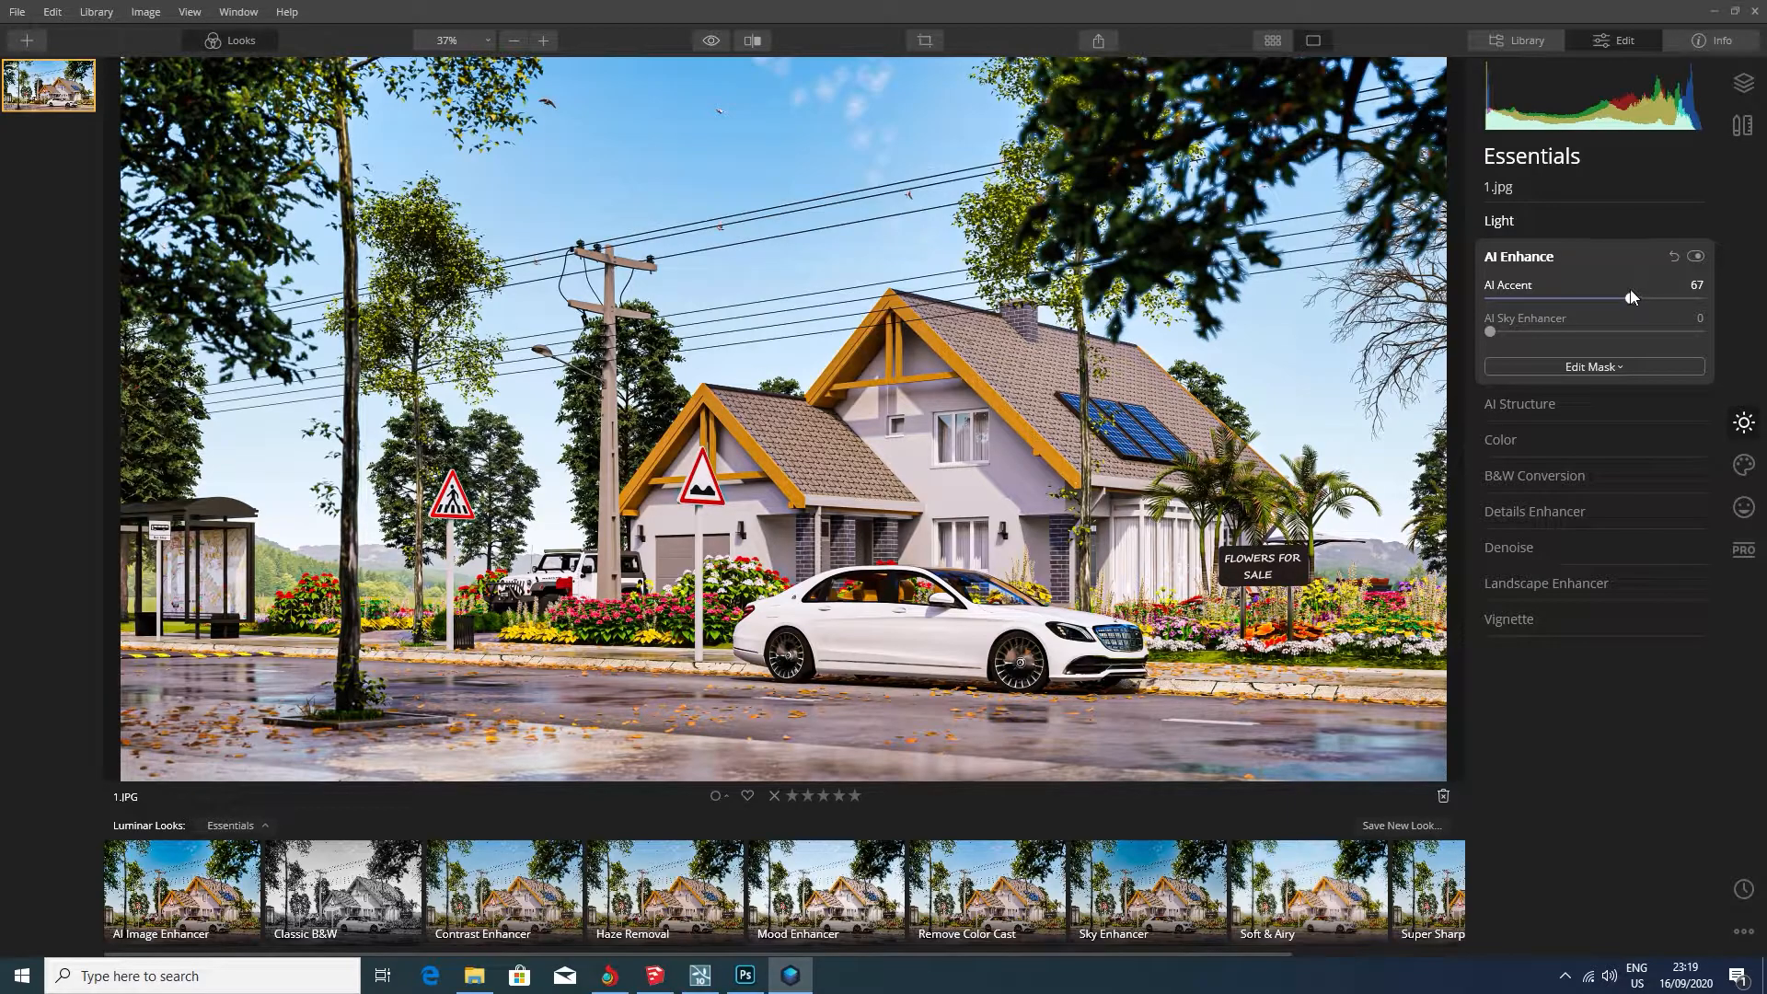
left_click_drag(1631, 298, 1715, 289)
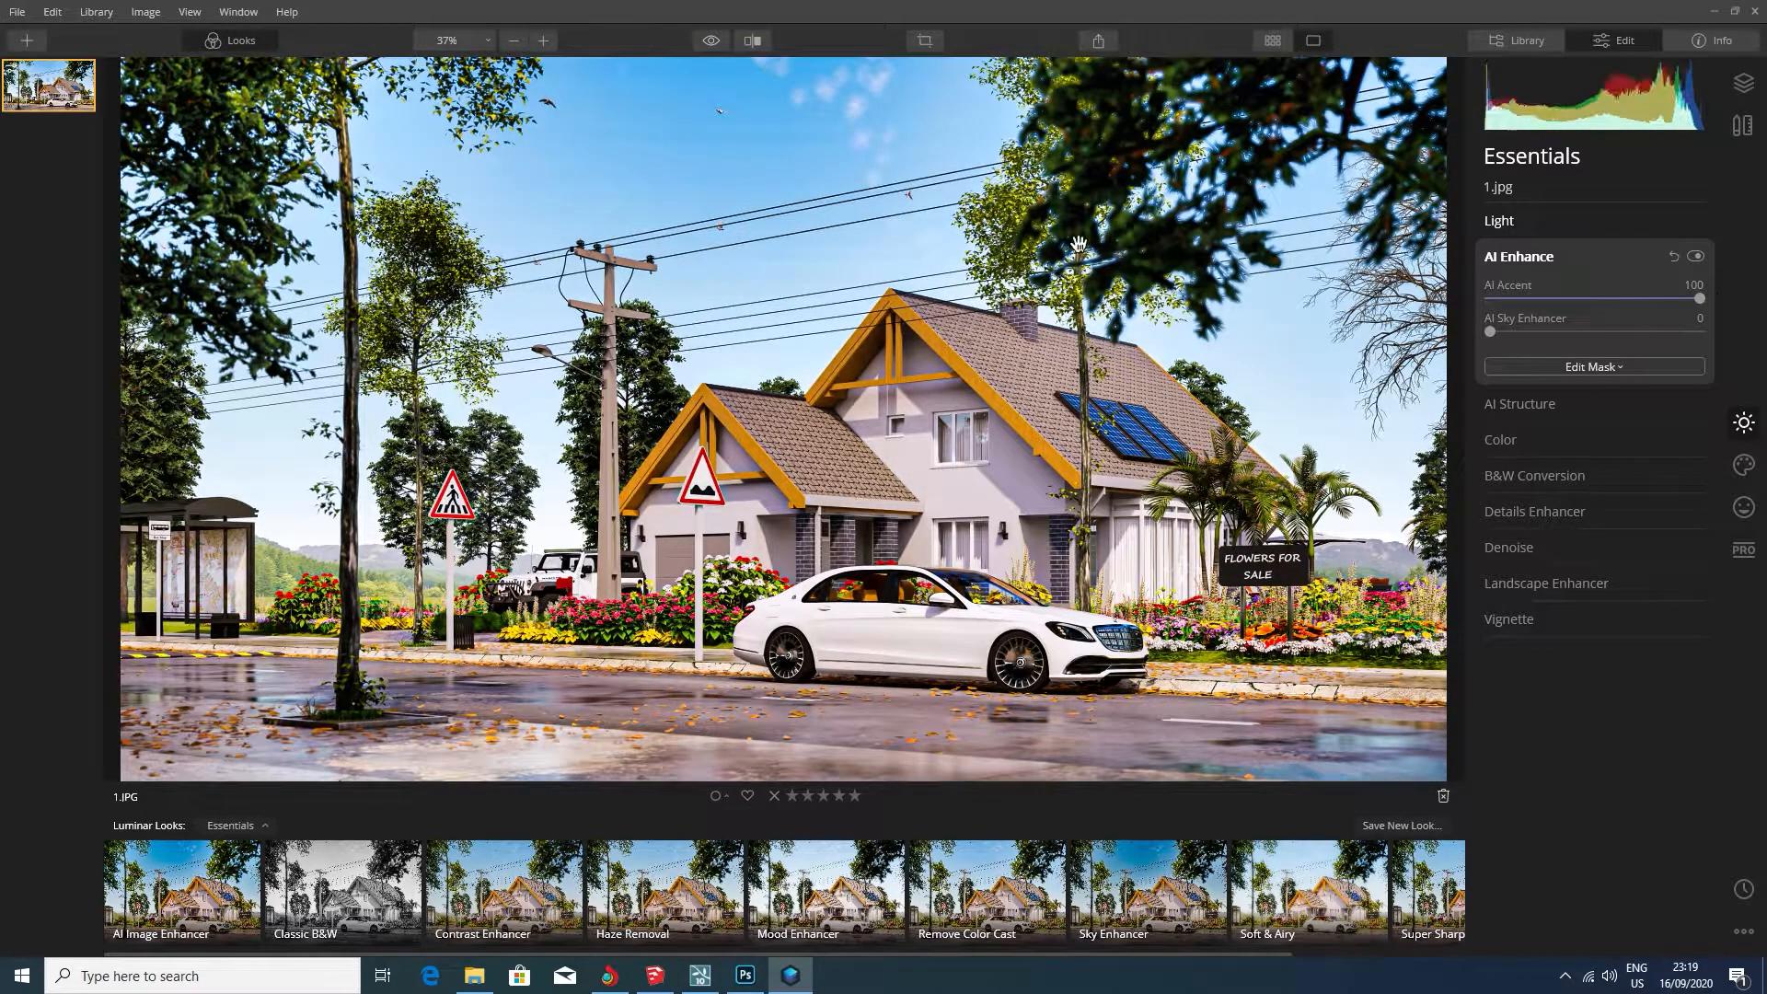
left_click_drag(1670, 301, 1572, 300)
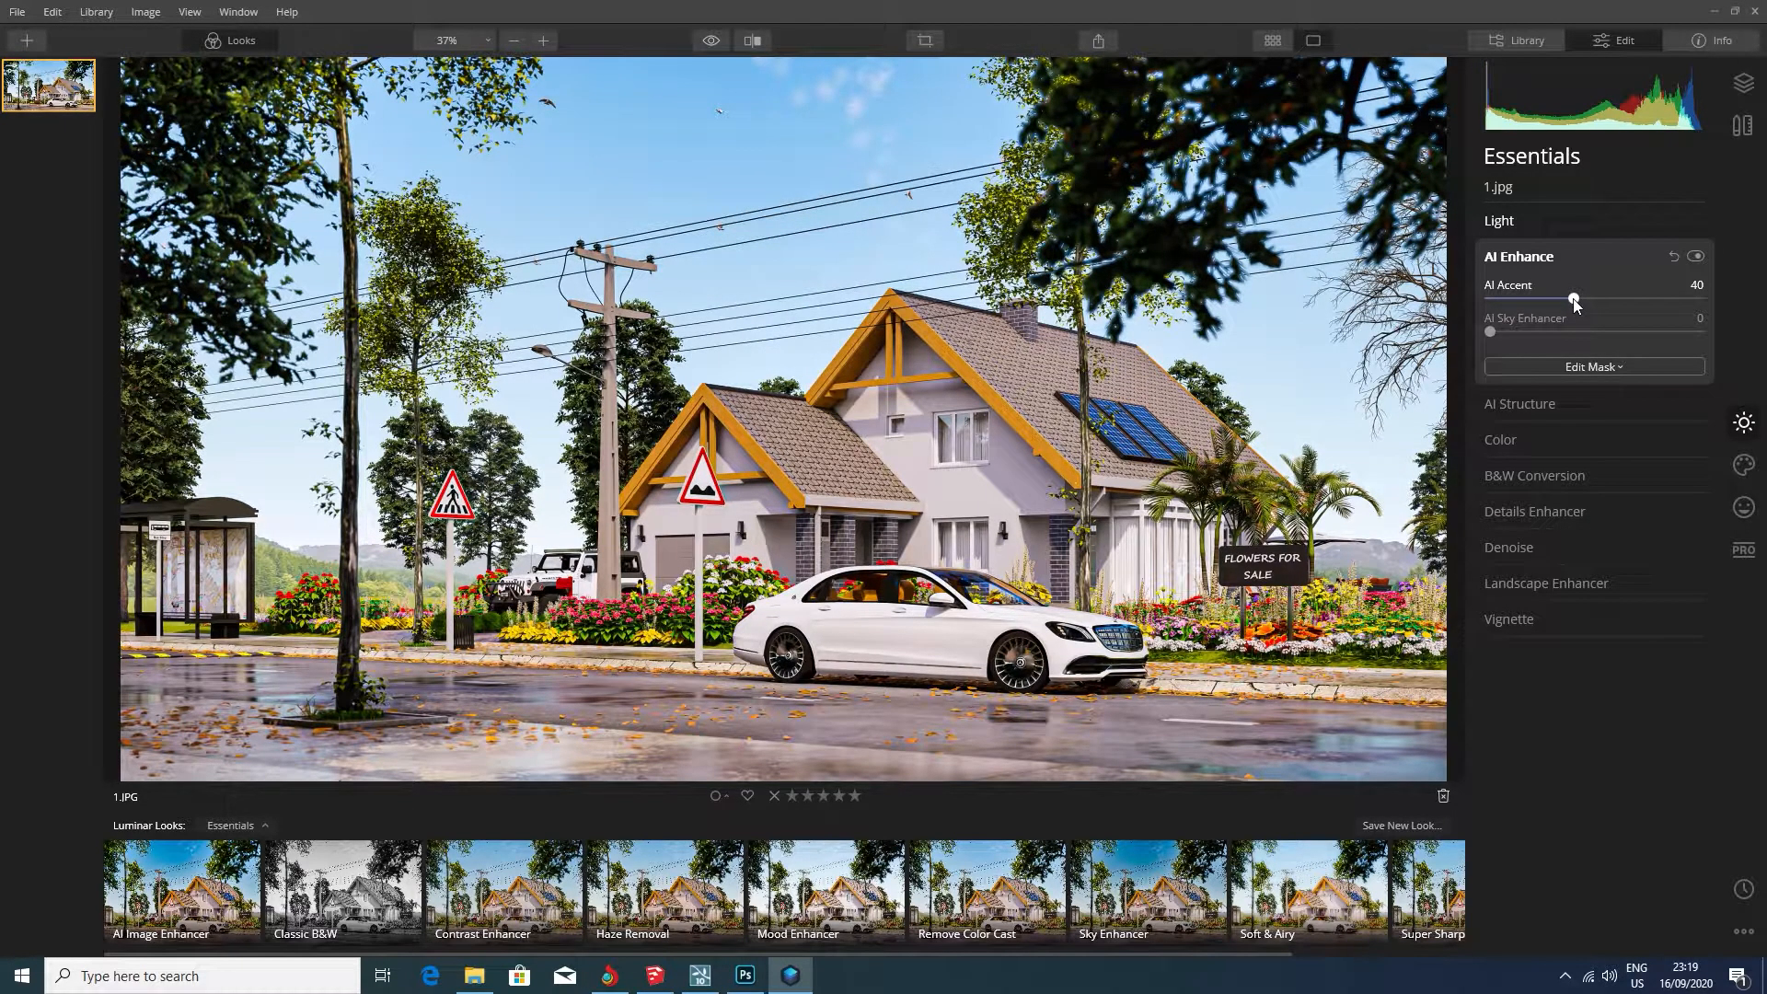
left_click(1550, 414)
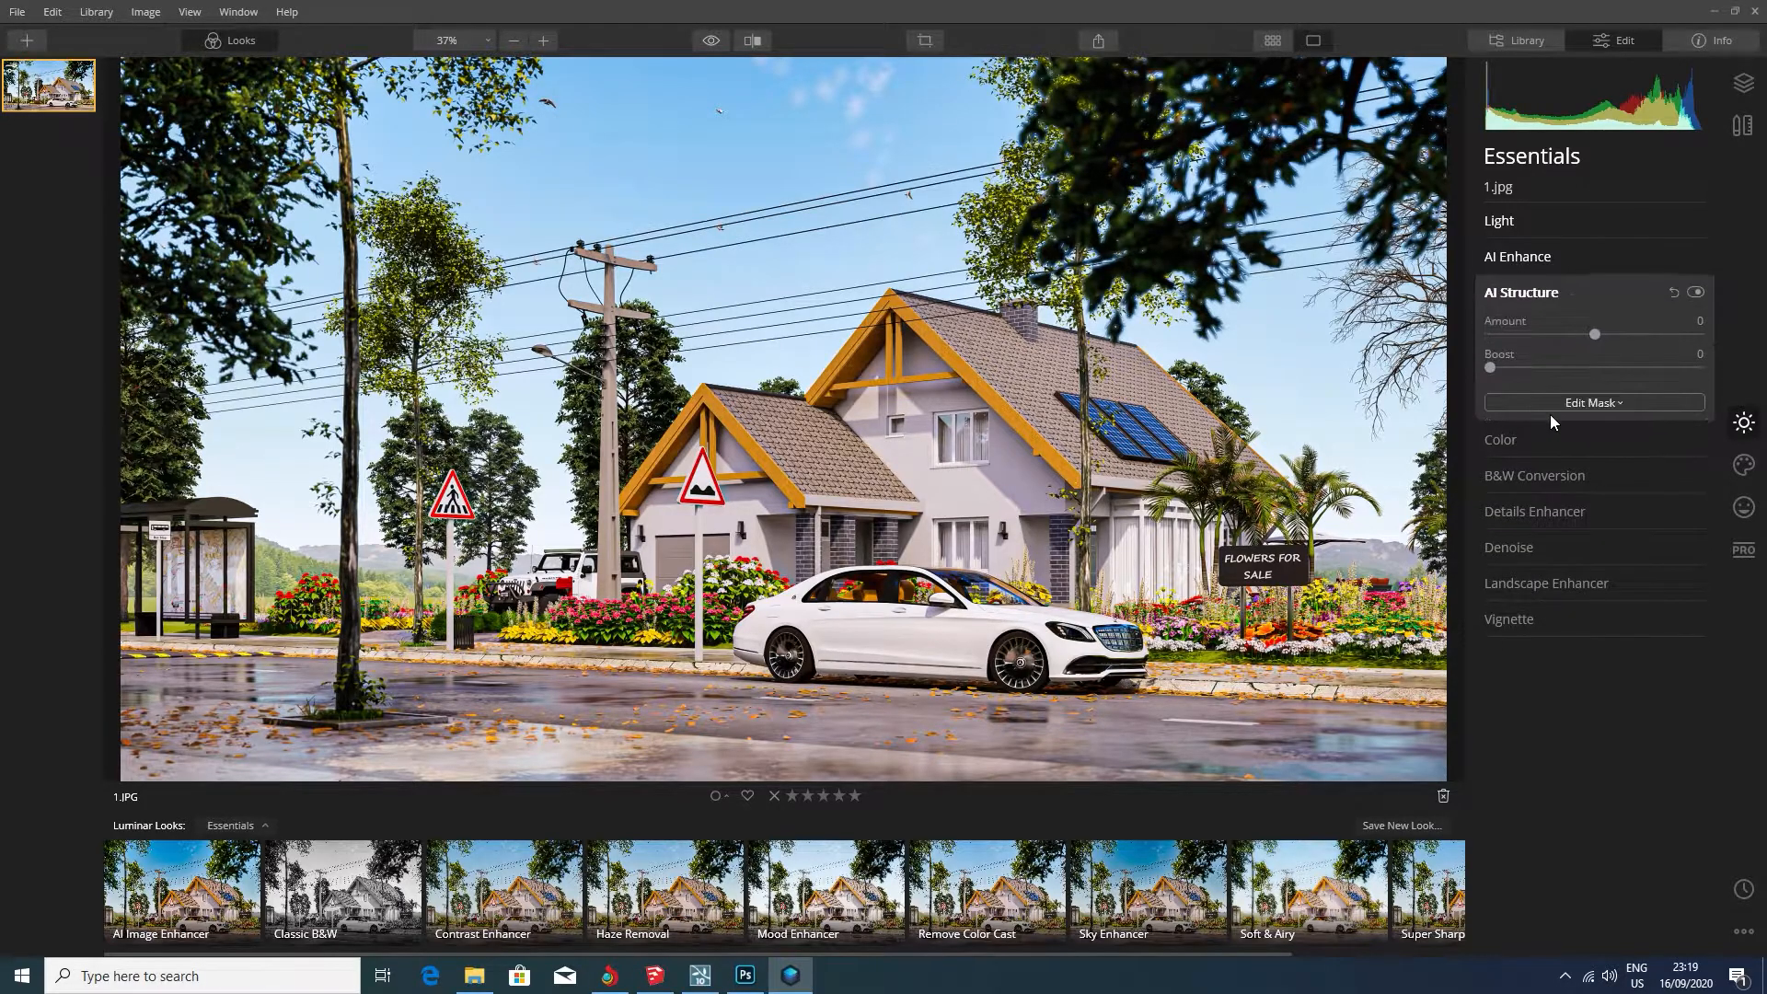
left_click(1565, 292)
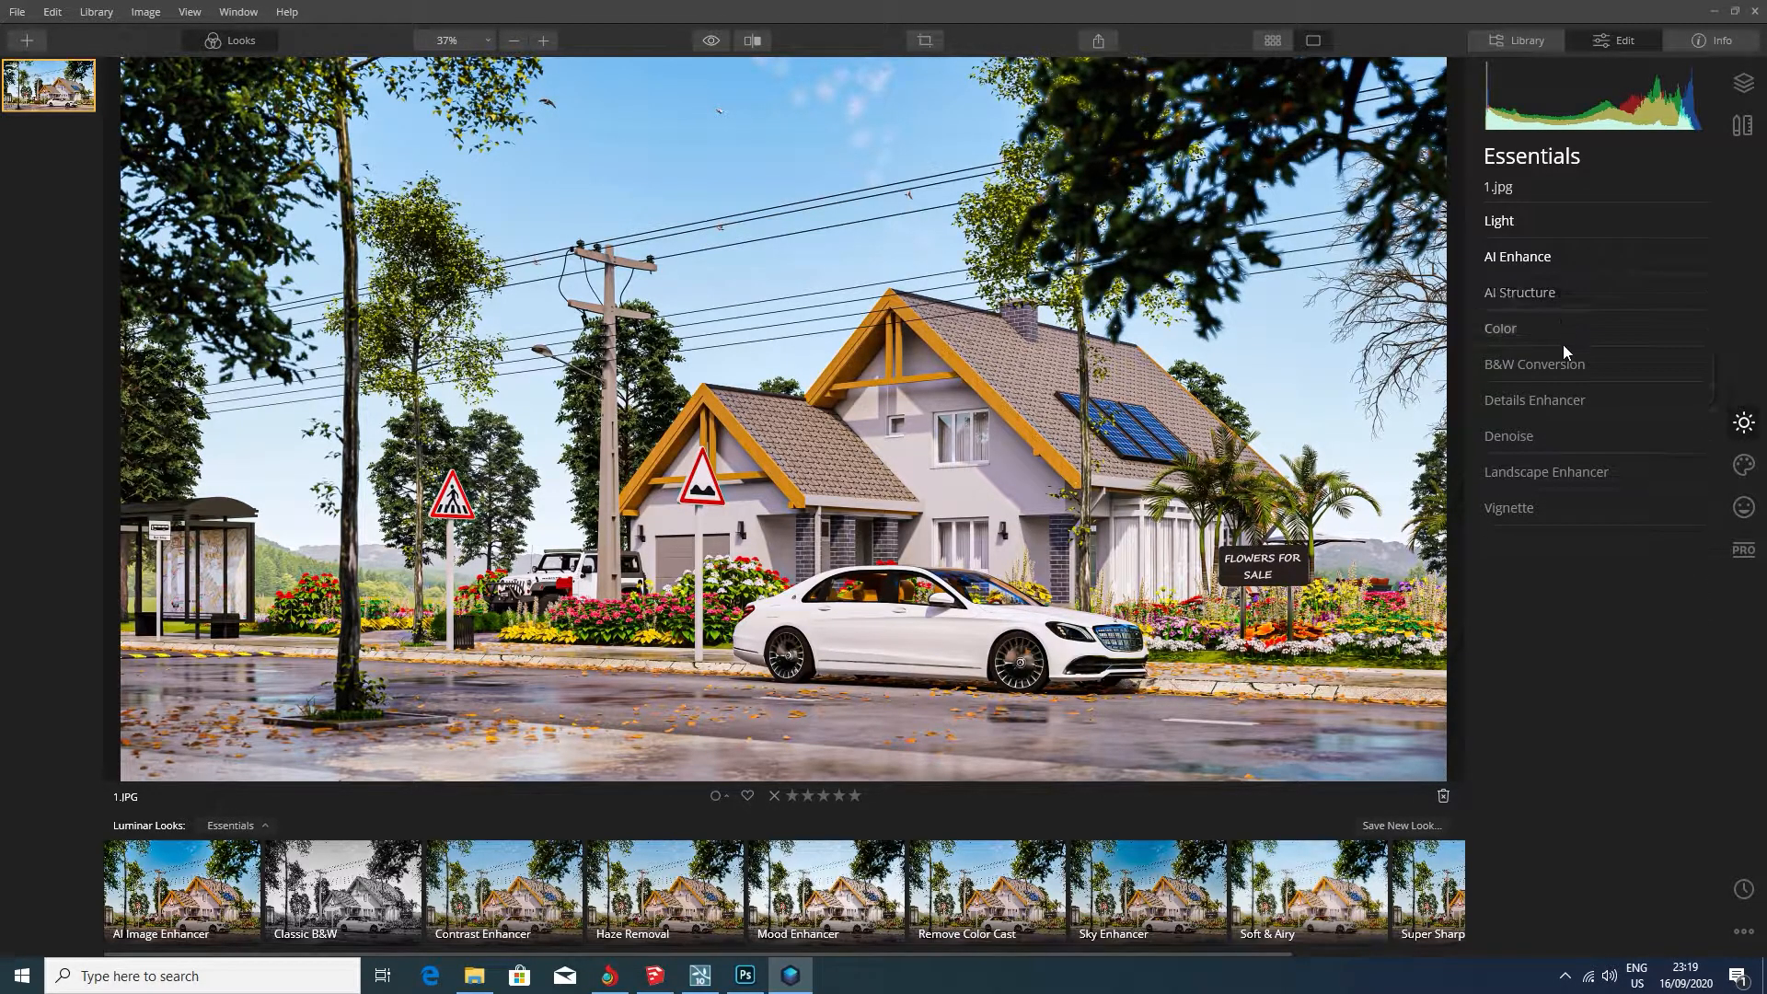
Set the Details Enhancer to Small Details 10, Medium Details 18 and Large Details 25
left_click(1572, 405)
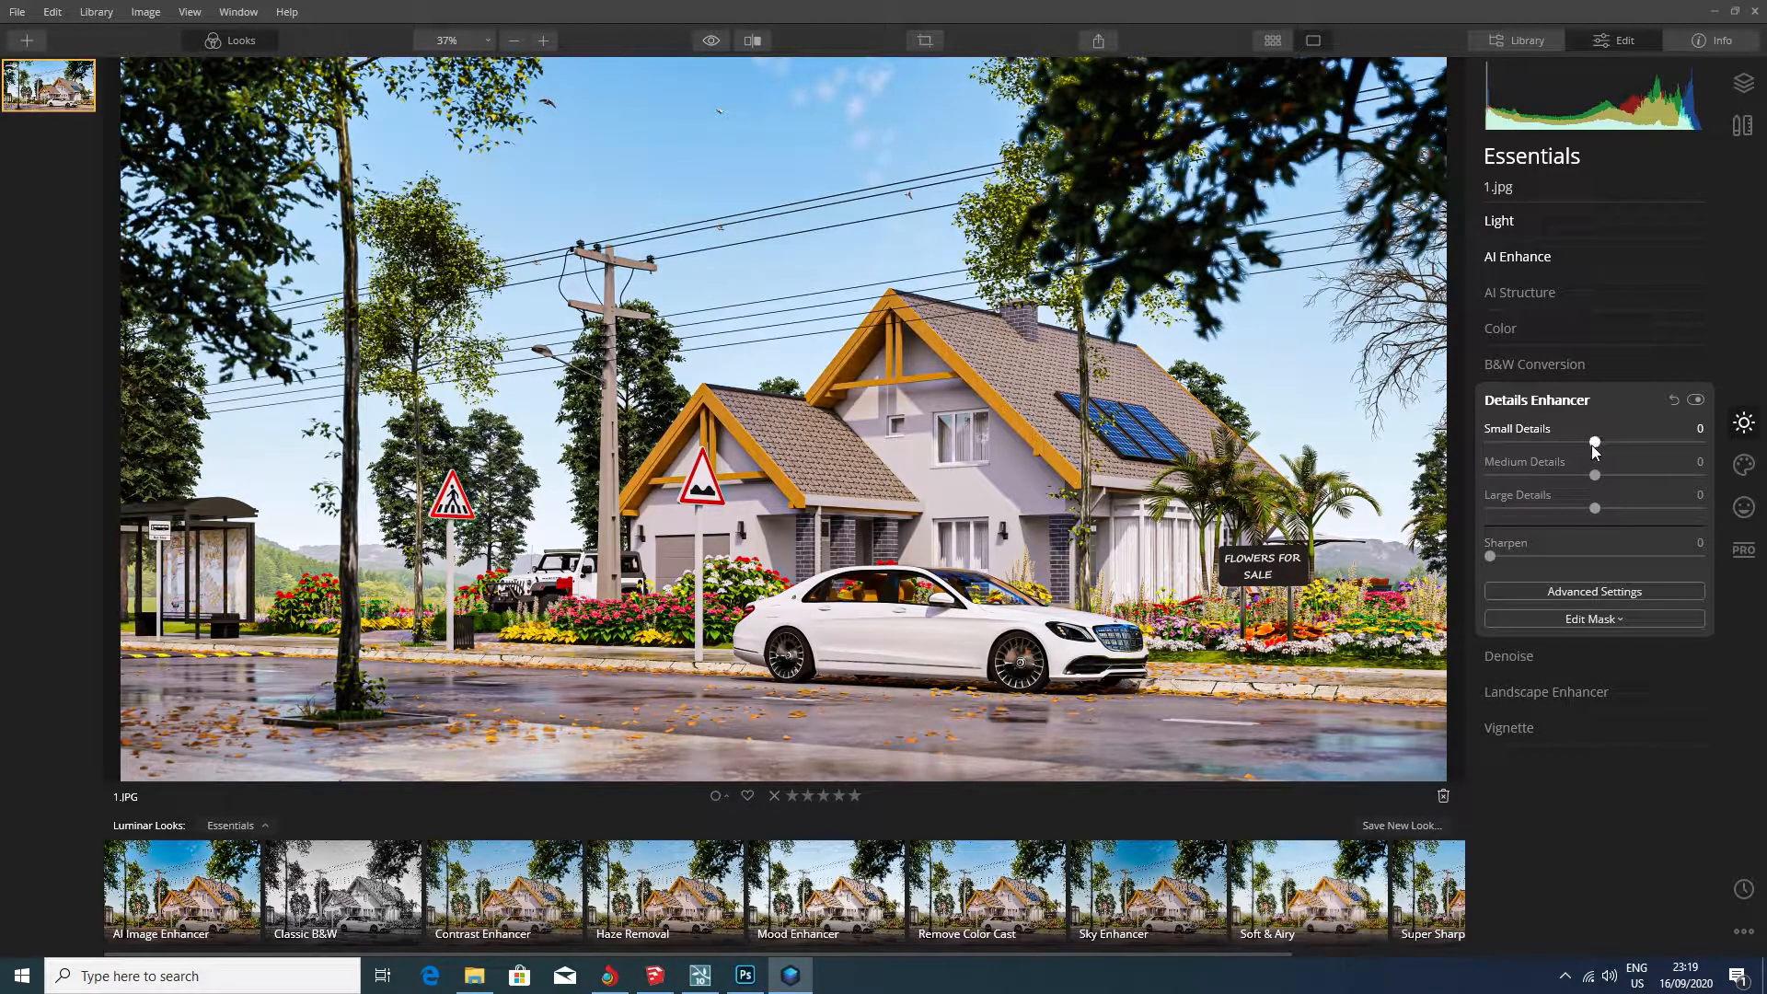
left_click_drag(1596, 444, 1615, 473)
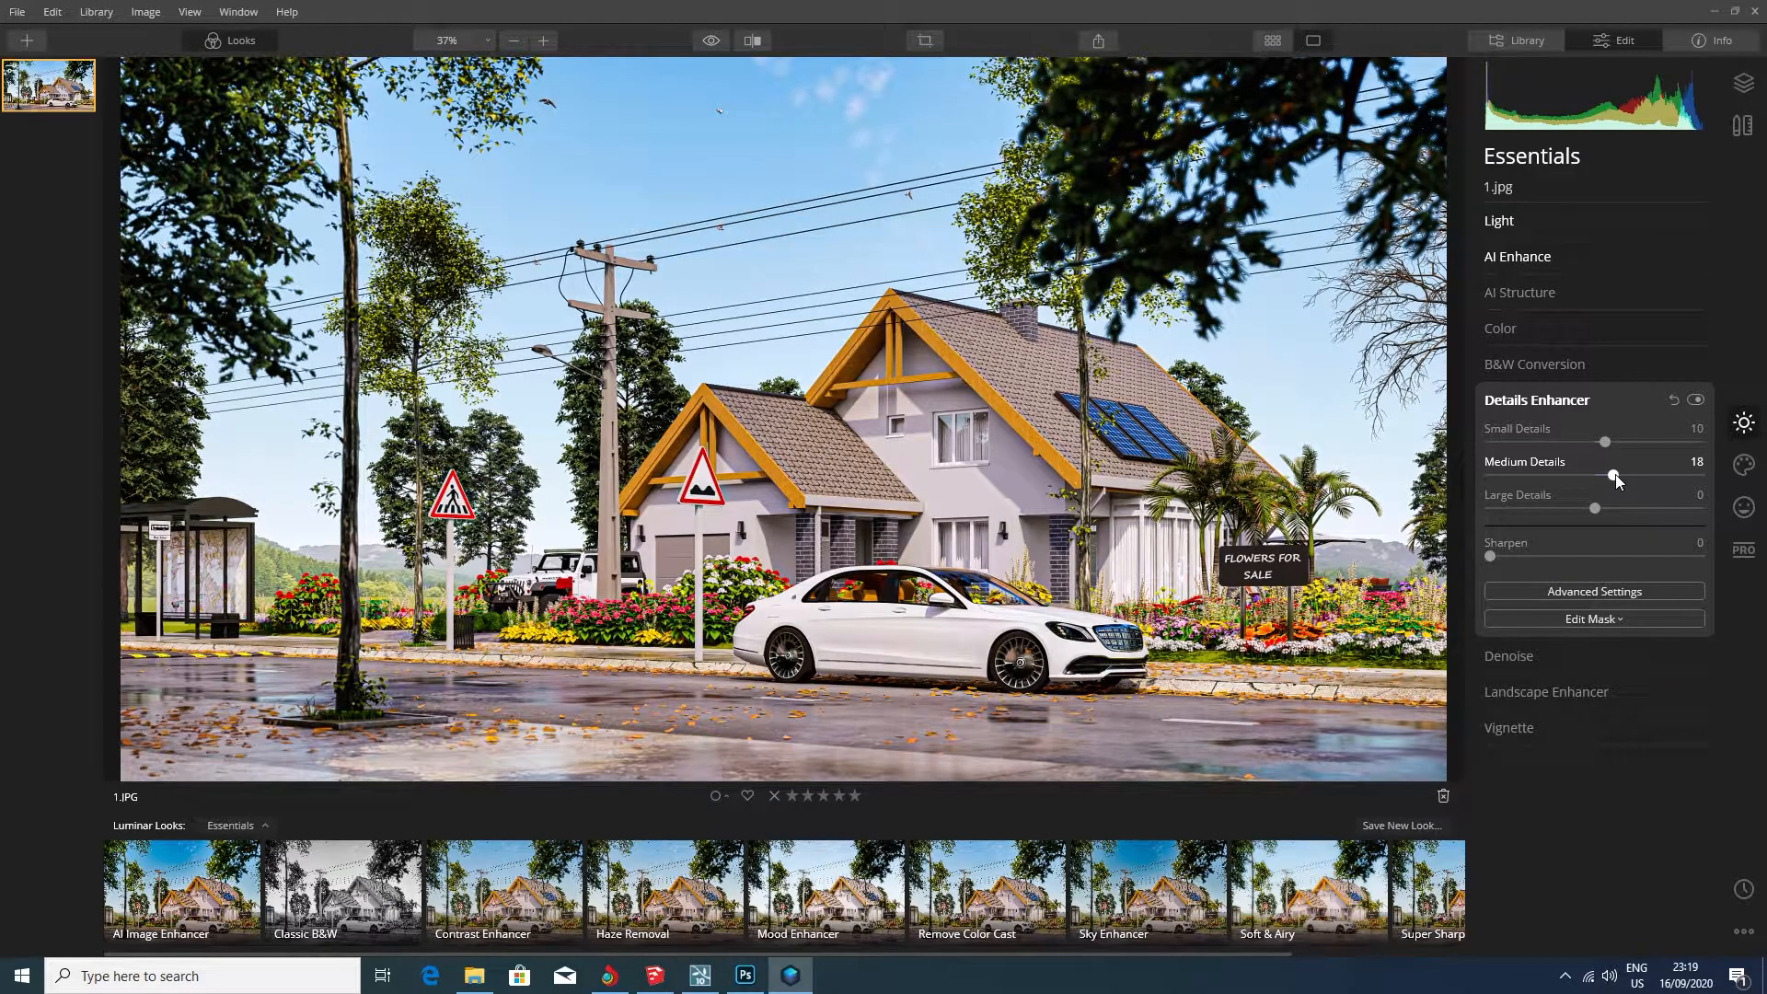
left_click(1598, 506)
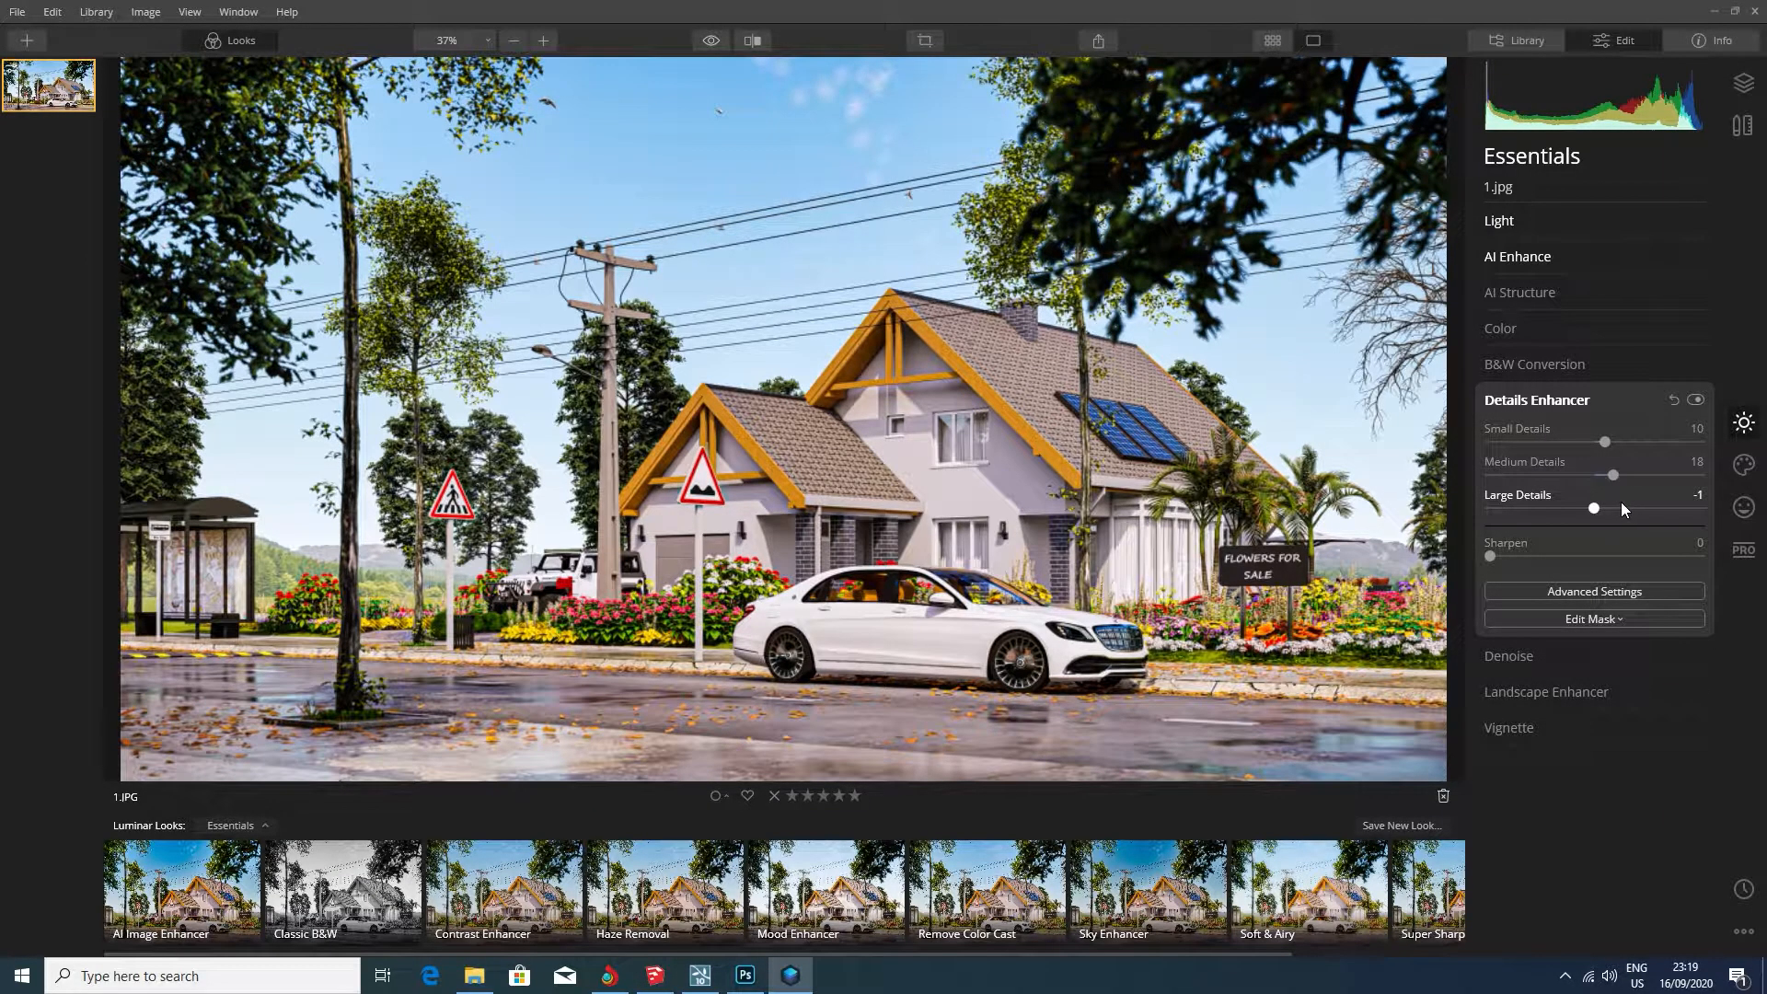
left_click_drag(1598, 506, 1626, 503)
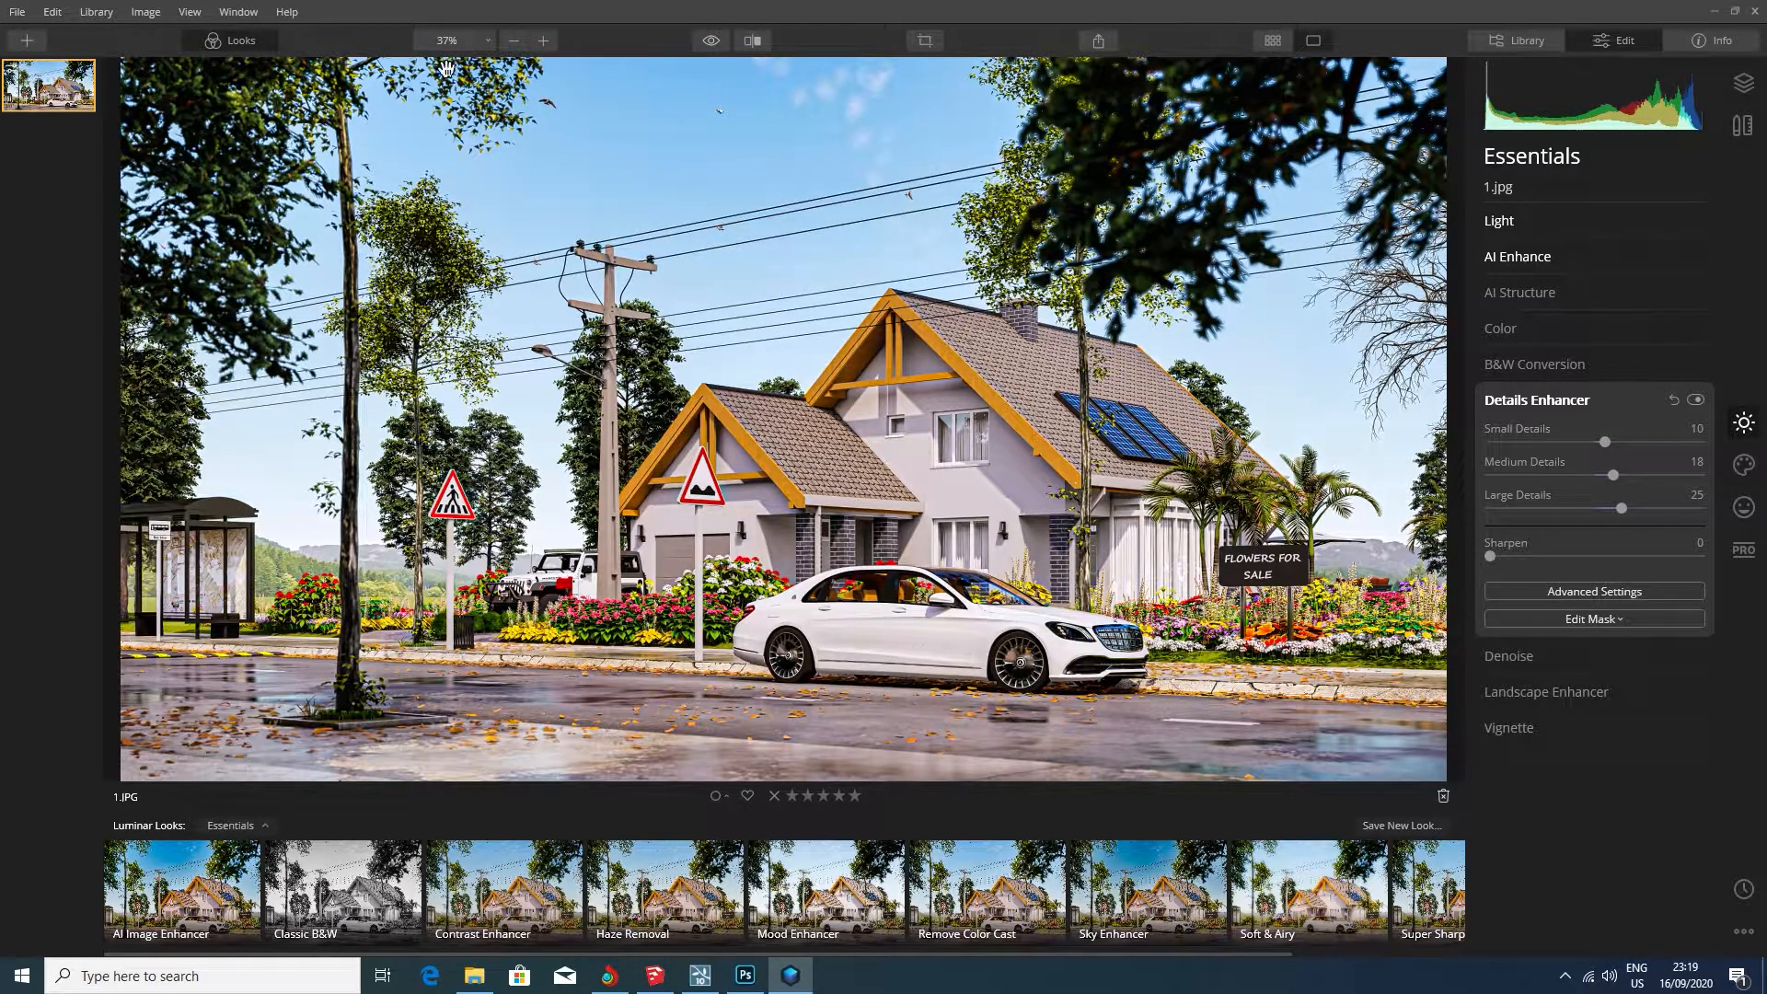
Compare the image before and after, and refine the Details Enhancer with Large Details 22, slightly lower Medium Details and a little Sharpen
left_click(752, 40)
mouse_move(758, 345)
left_mouse_down()
mouse_move(1227, 353)
mouse_move(721, 361)
mouse_move(1307, 378)
mouse_move(767, 368)
left_mouse_up()
left_click(759, 40)
left_click_drag(1625, 512, 1620, 512)
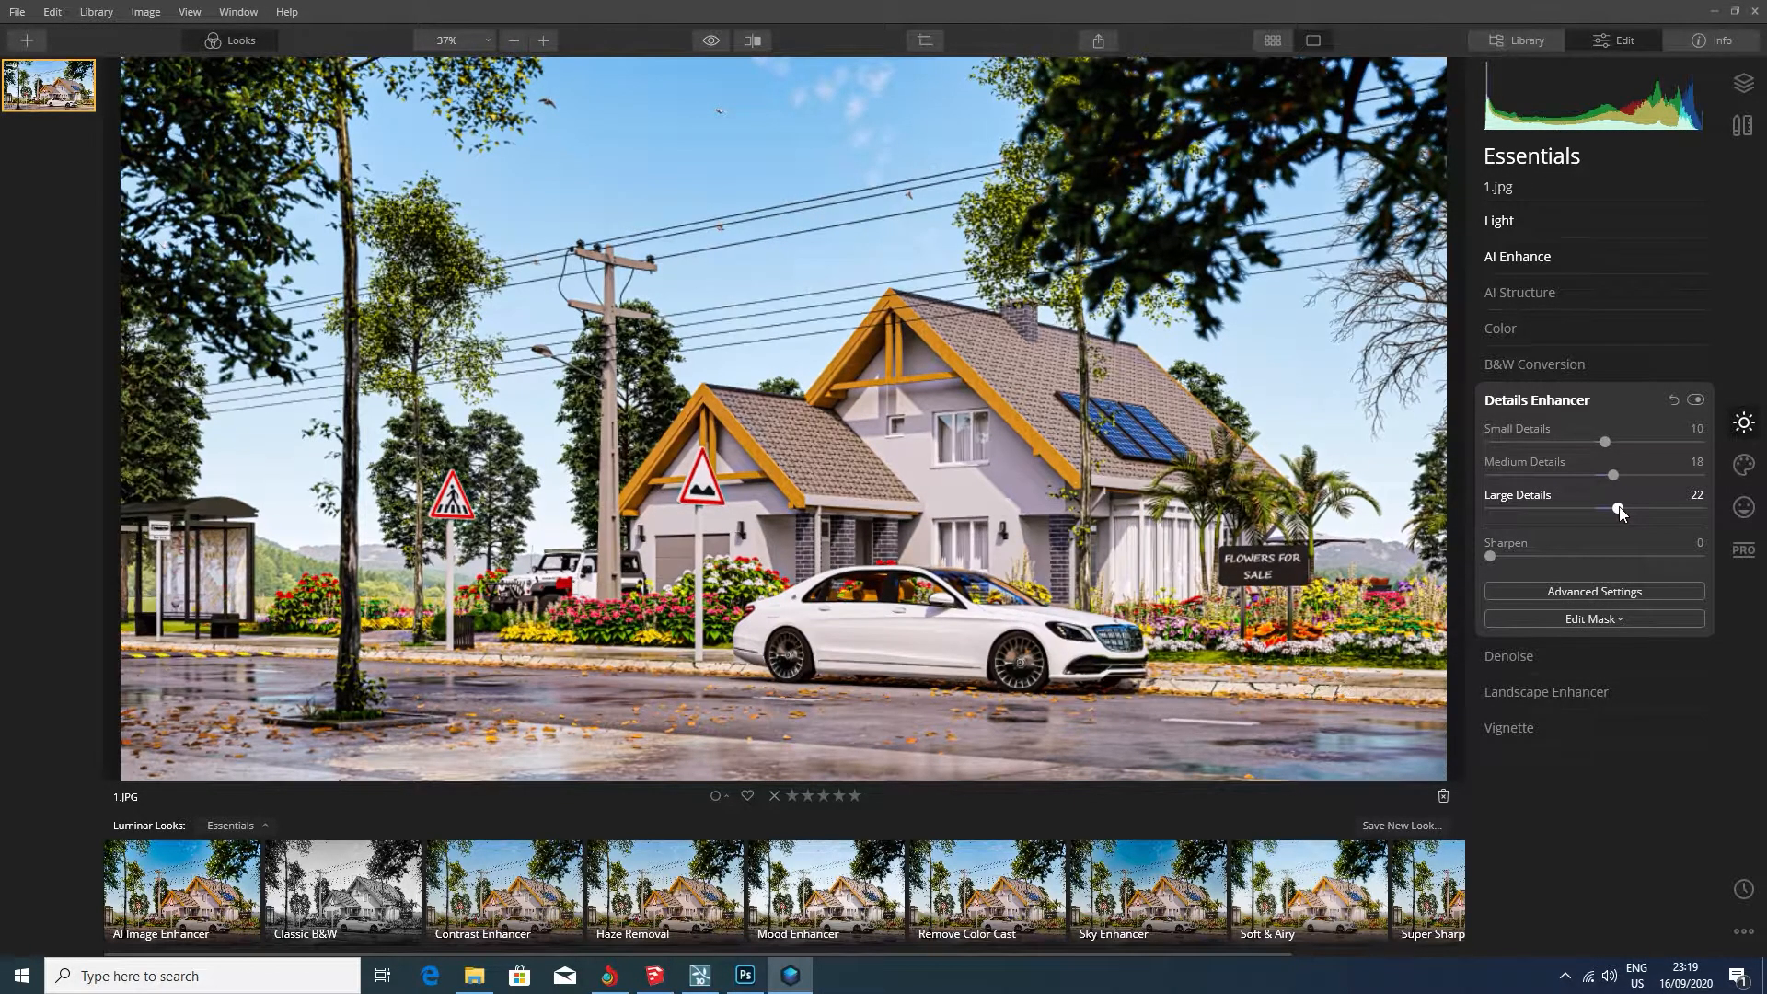
left_click_drag(1613, 475, 1611, 475)
left_click_drag(1491, 556, 1498, 555)
left_click(1549, 399)
Apply light noise reduction with Luminosity Denoise at 6 and Color Denoise at 4
left_click(1534, 438)
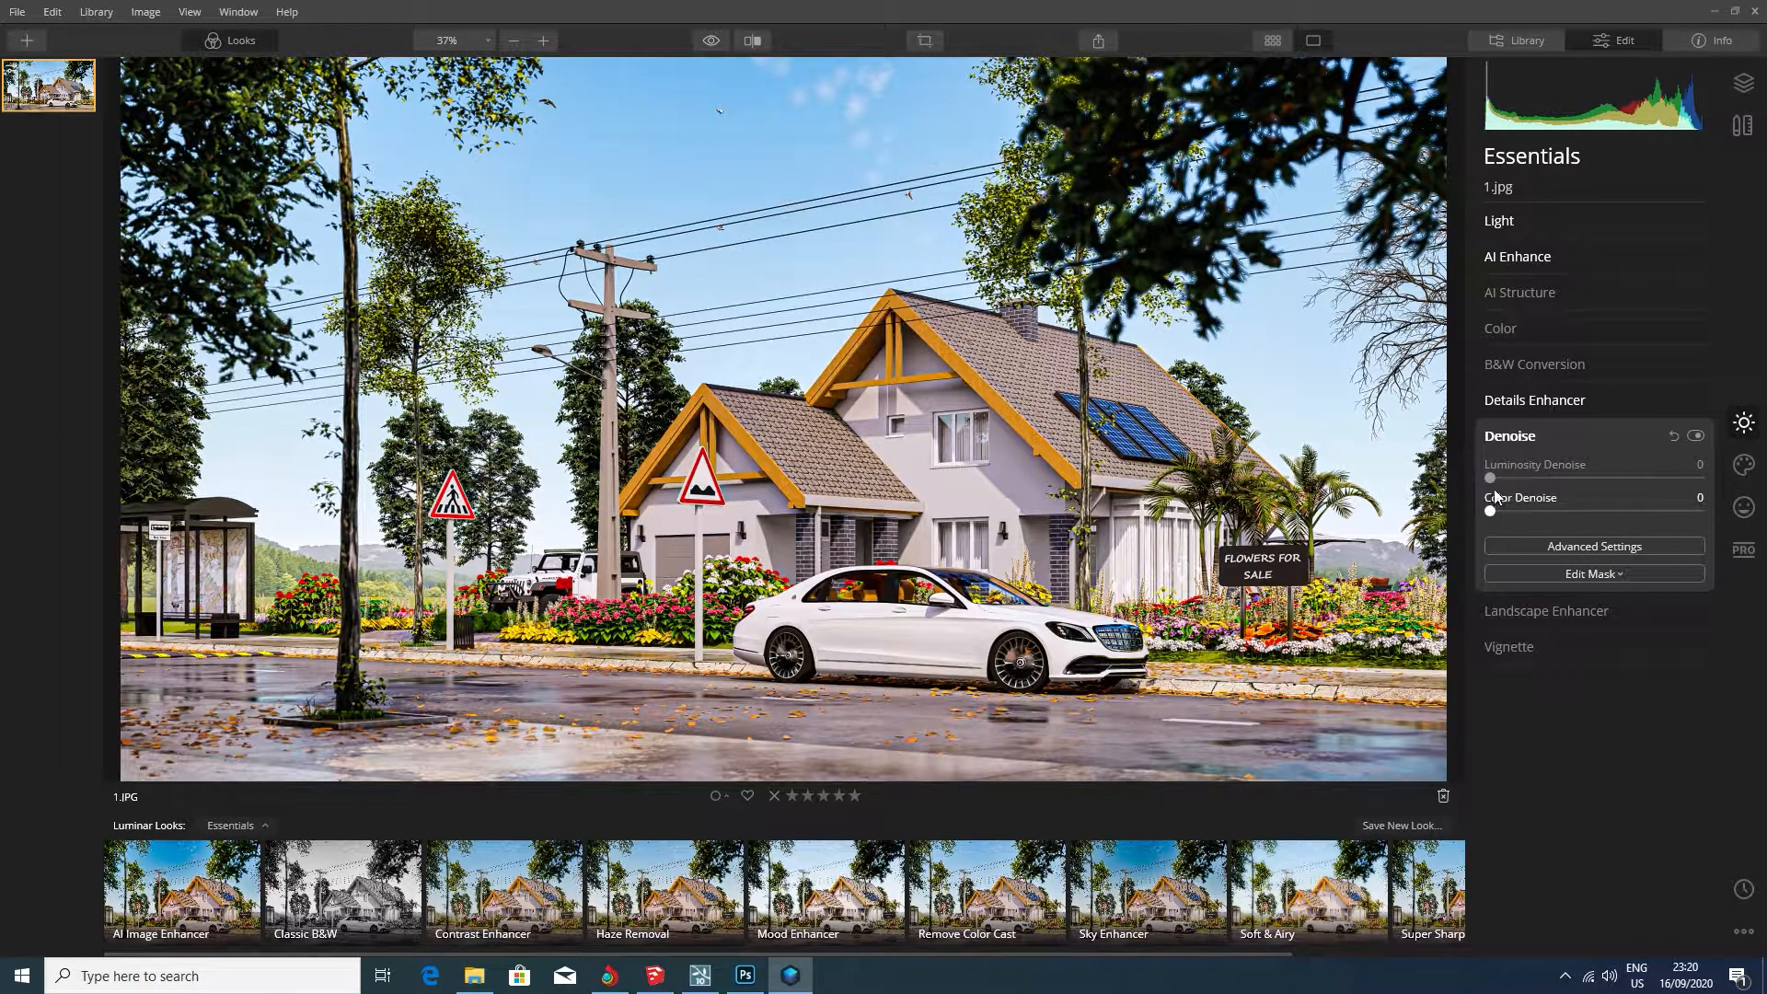
left_click_drag(1500, 477, 1501, 512)
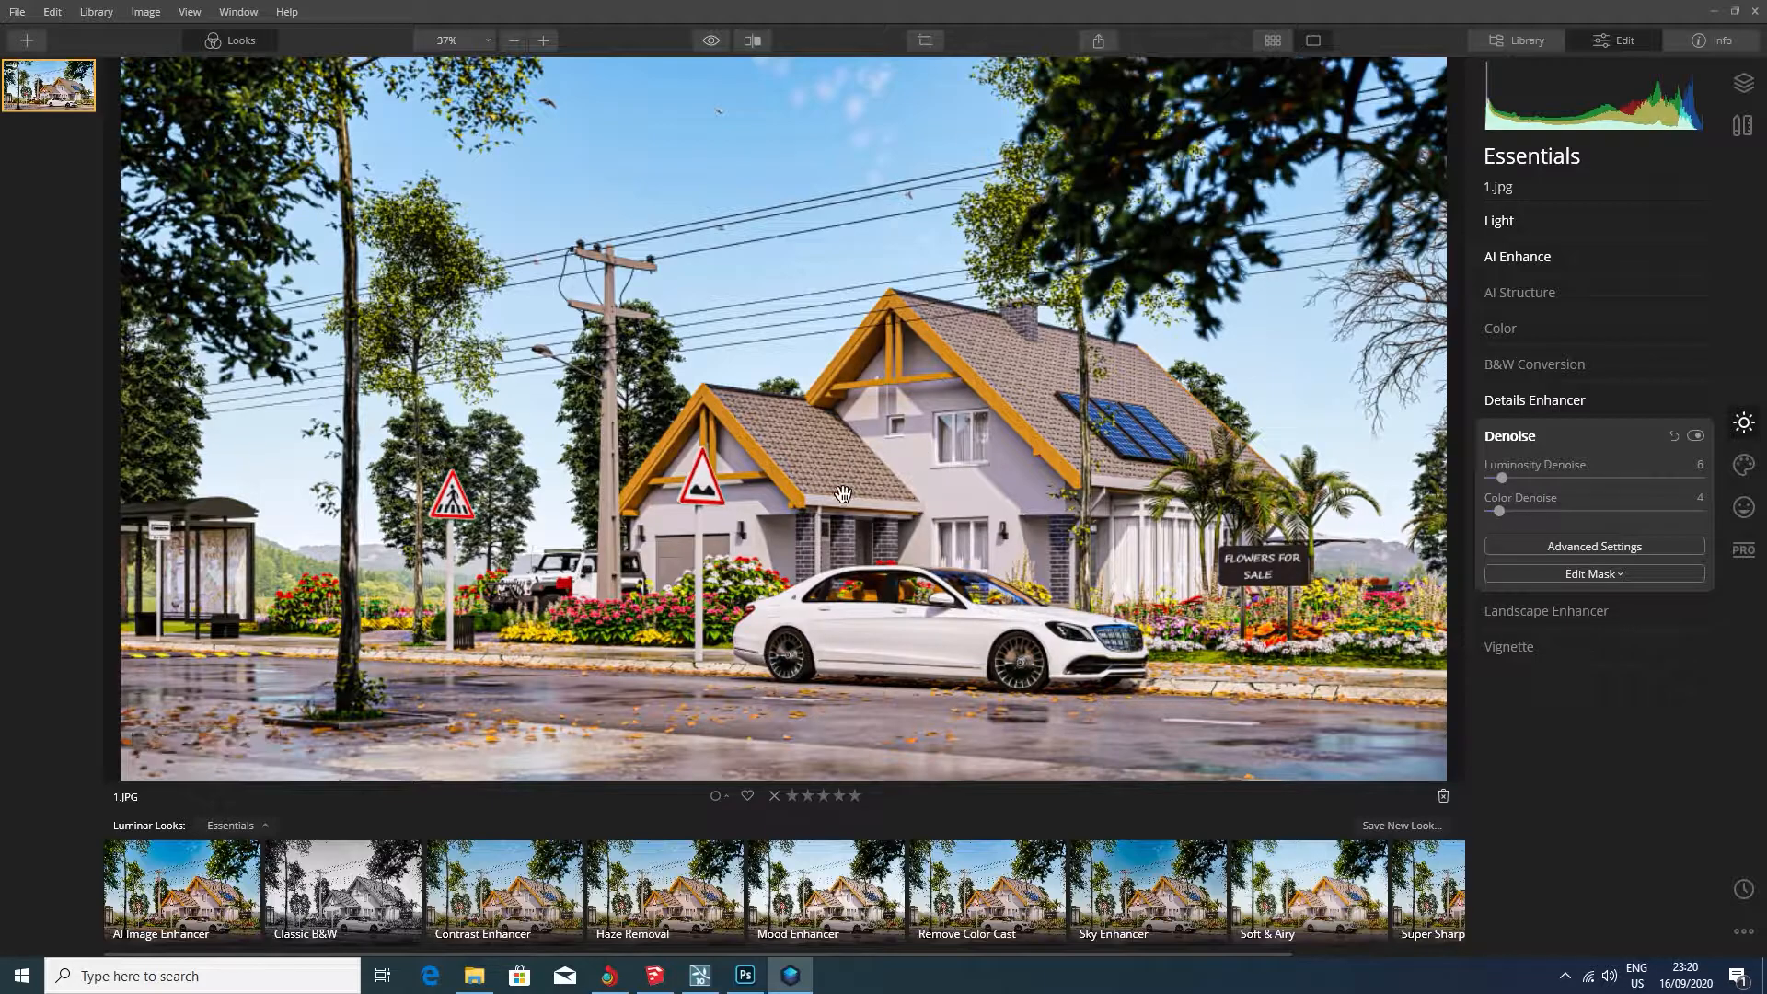
scroll(859, 467, "up", 1)
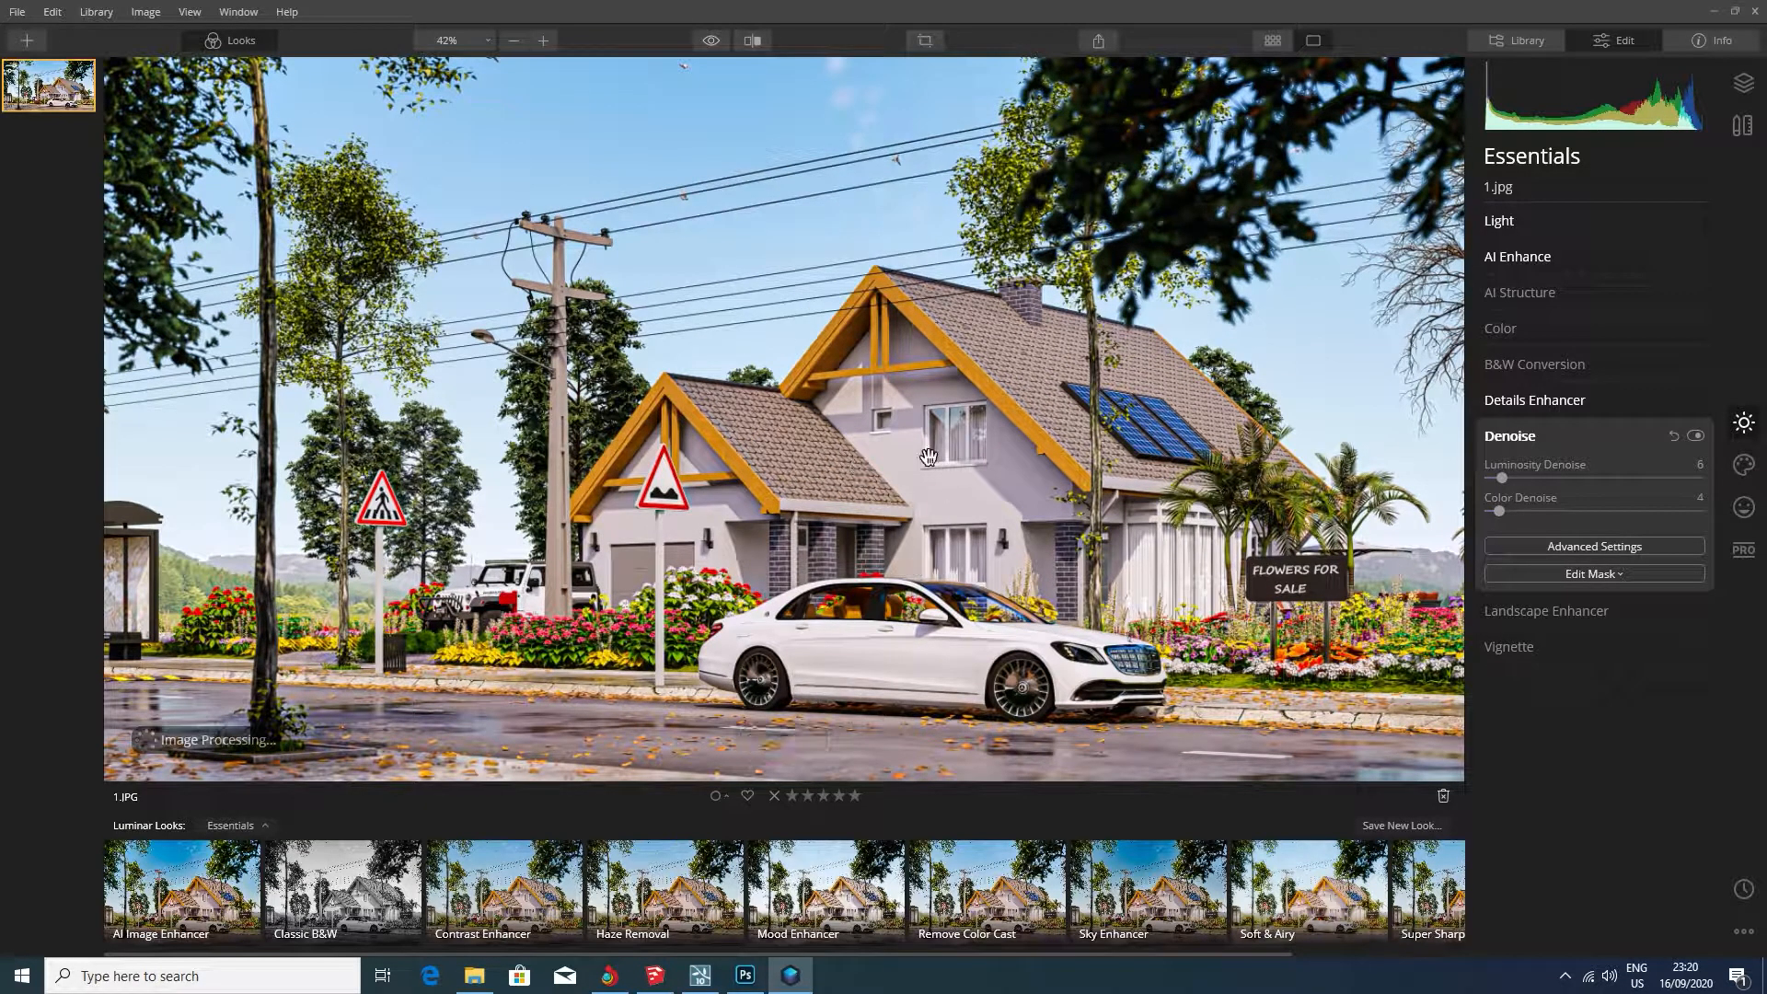
scroll(950, 481, "down", 1)
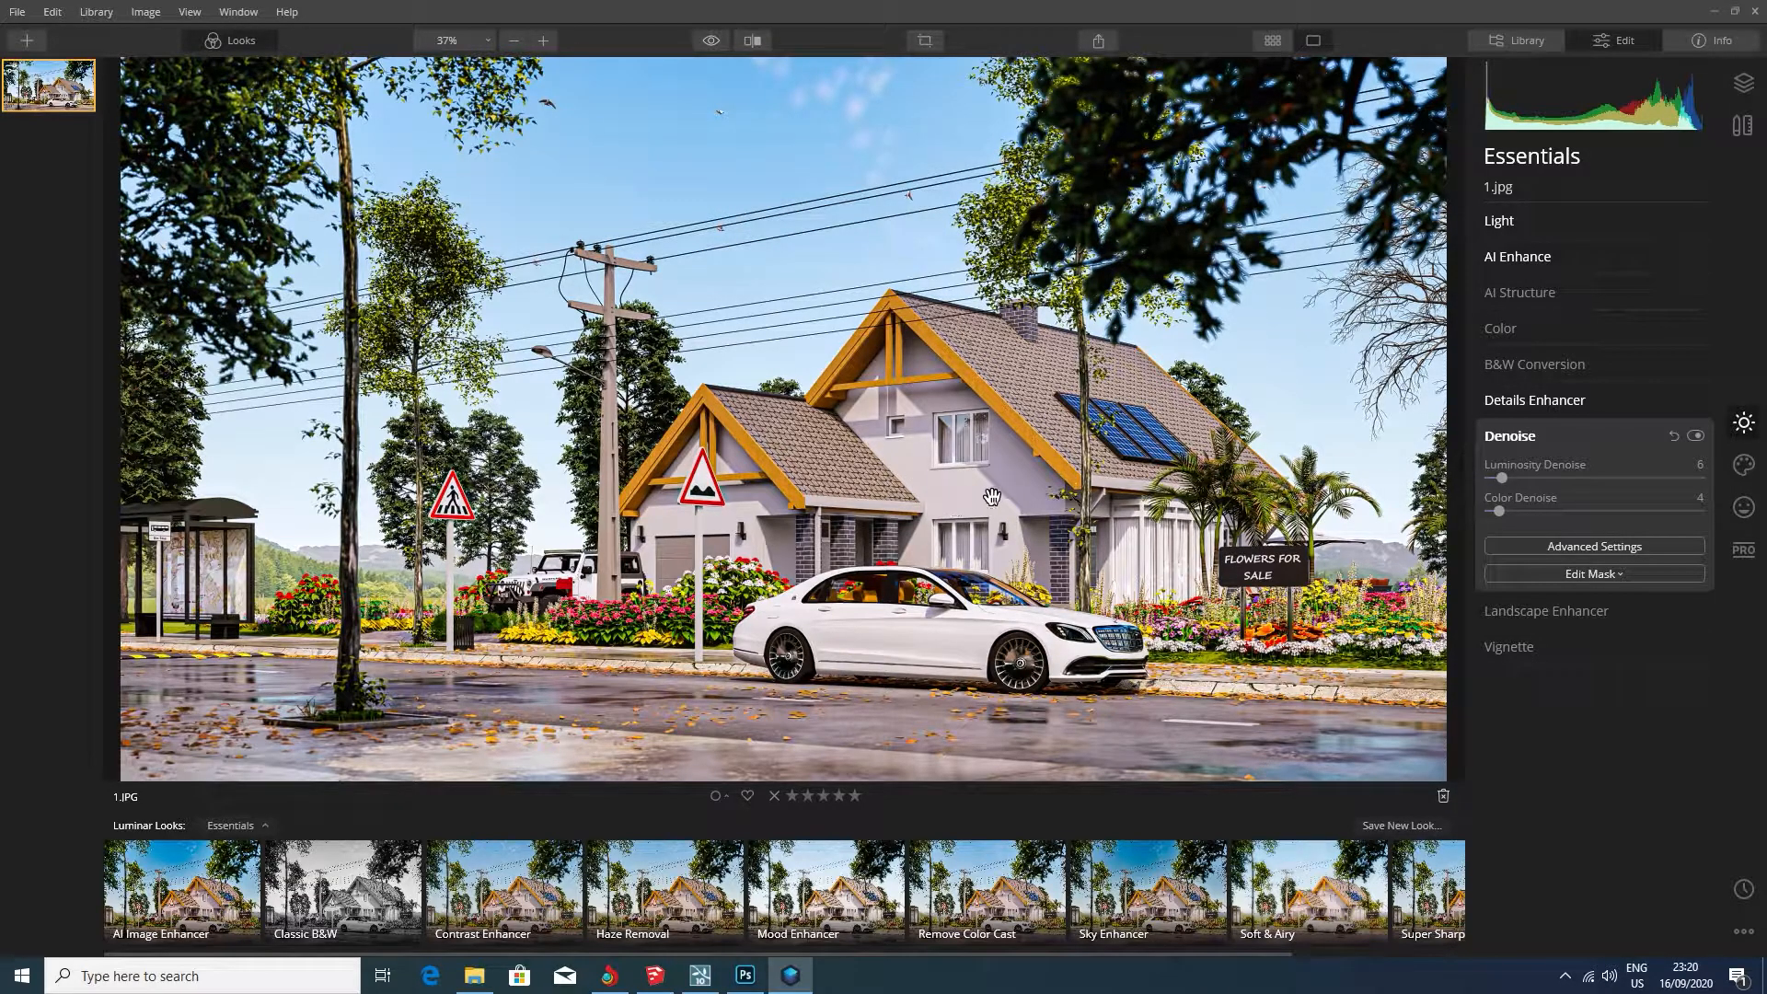
left_click(1546, 440)
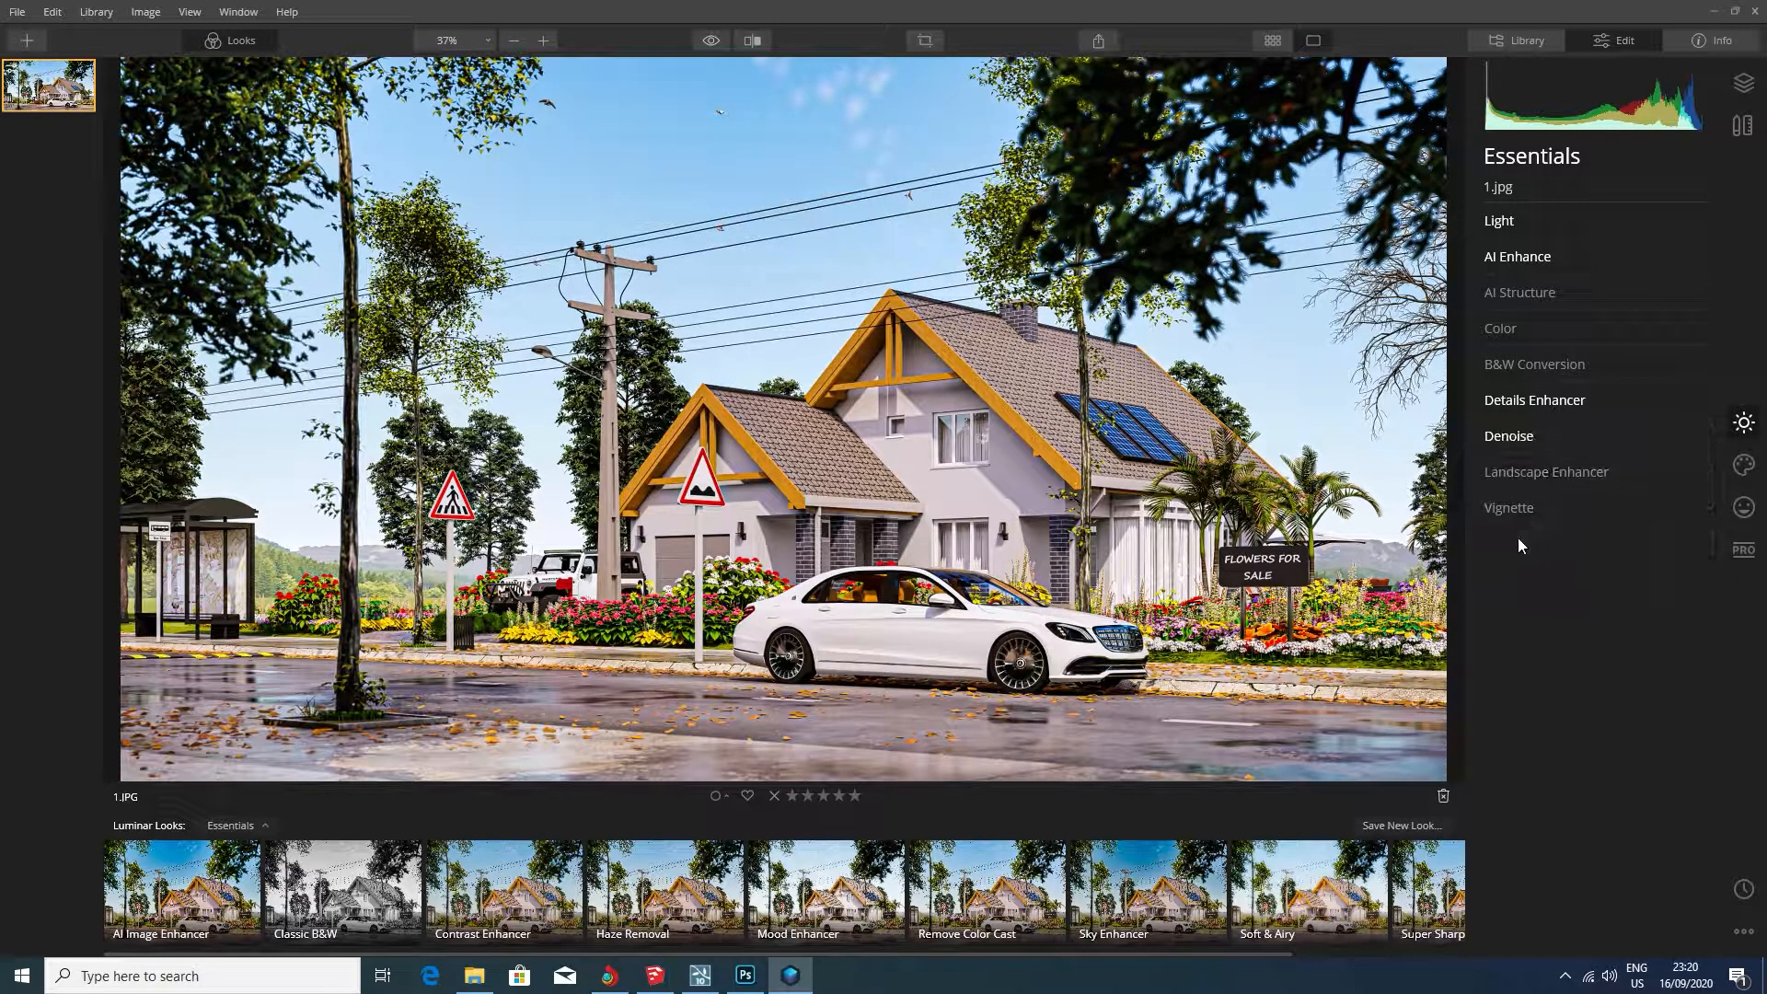
Preview Dehaze at 100 in the Landscape Enhancer, and settle on Dehaze 15 with Golden Hour 5
left_click(1537, 473)
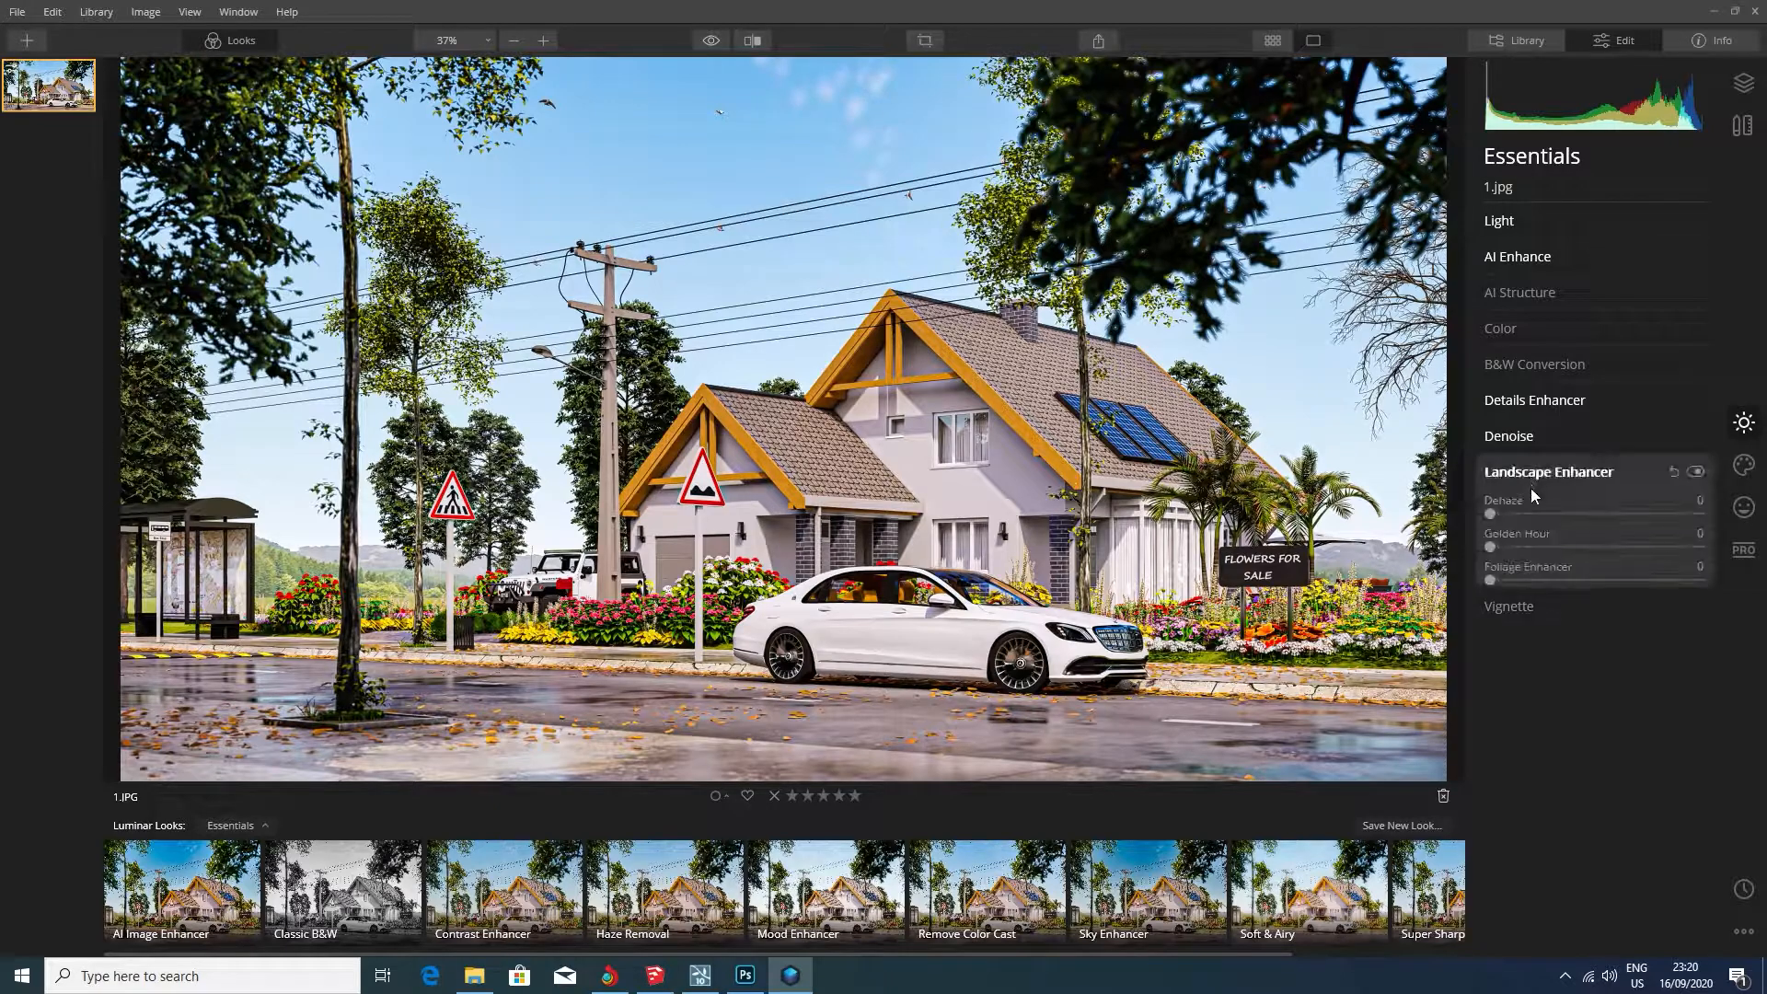
left_click_drag(1490, 513, 1708, 516)
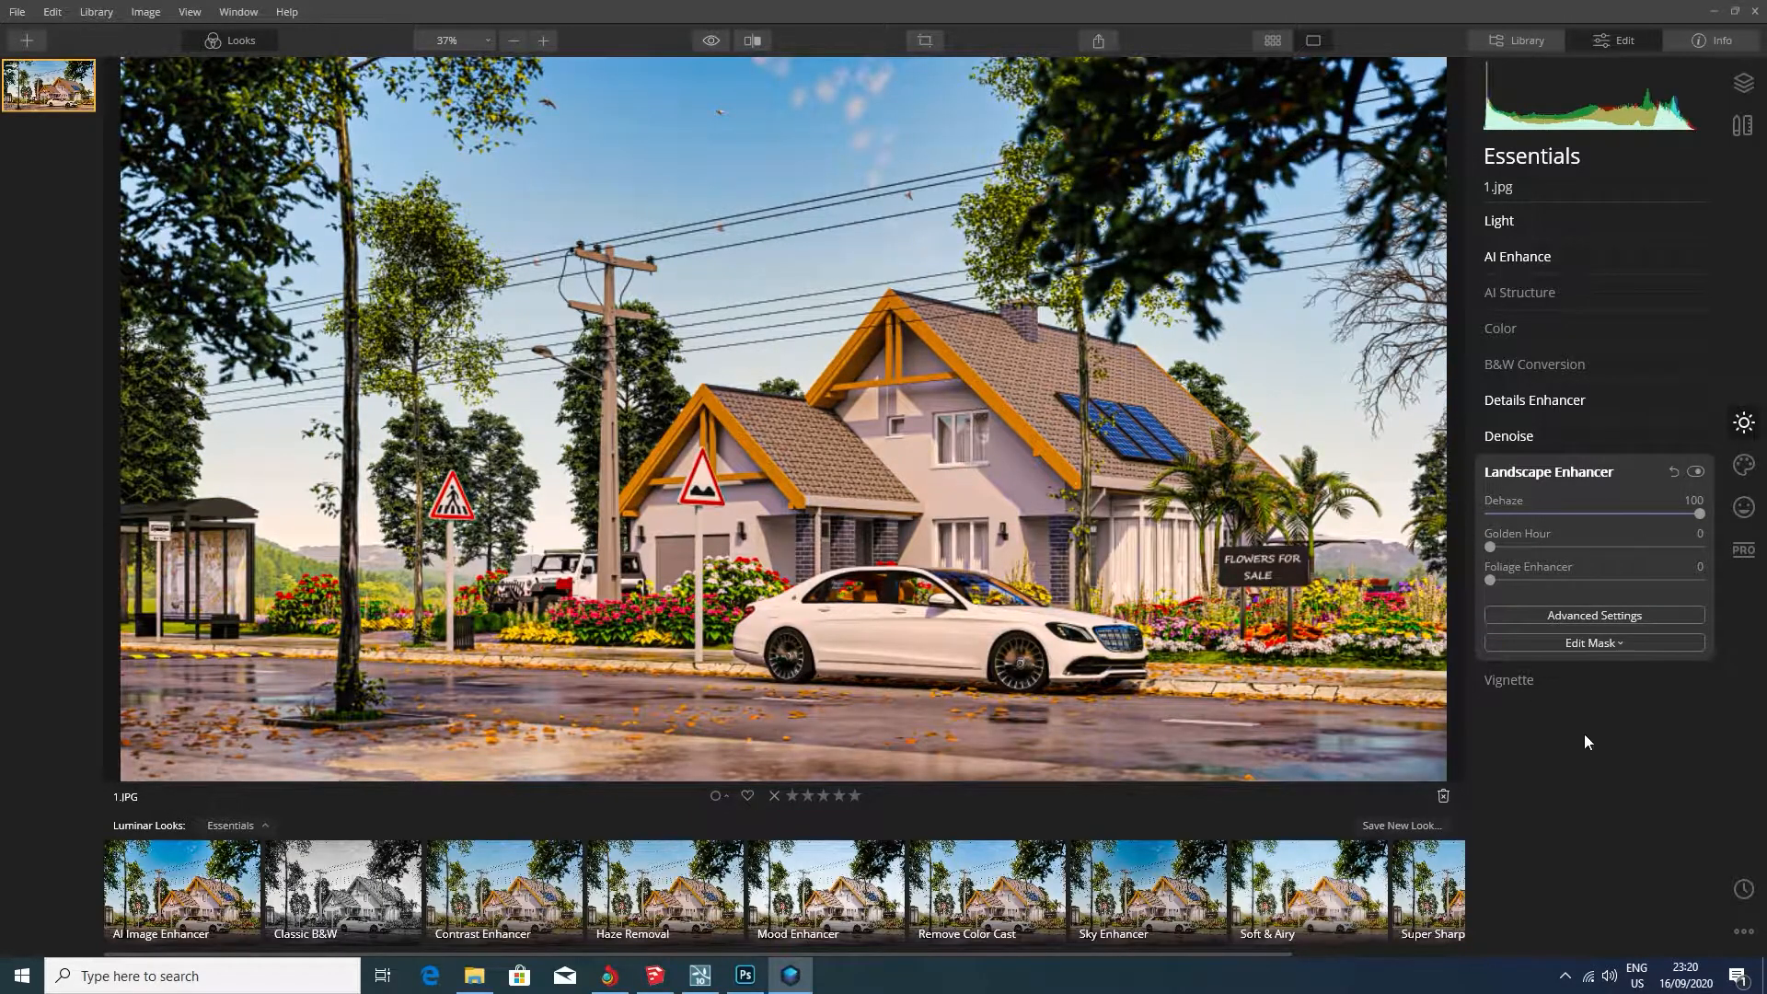
scroll(888, 439, "up", 1)
scroll(888, 439, "down", 1)
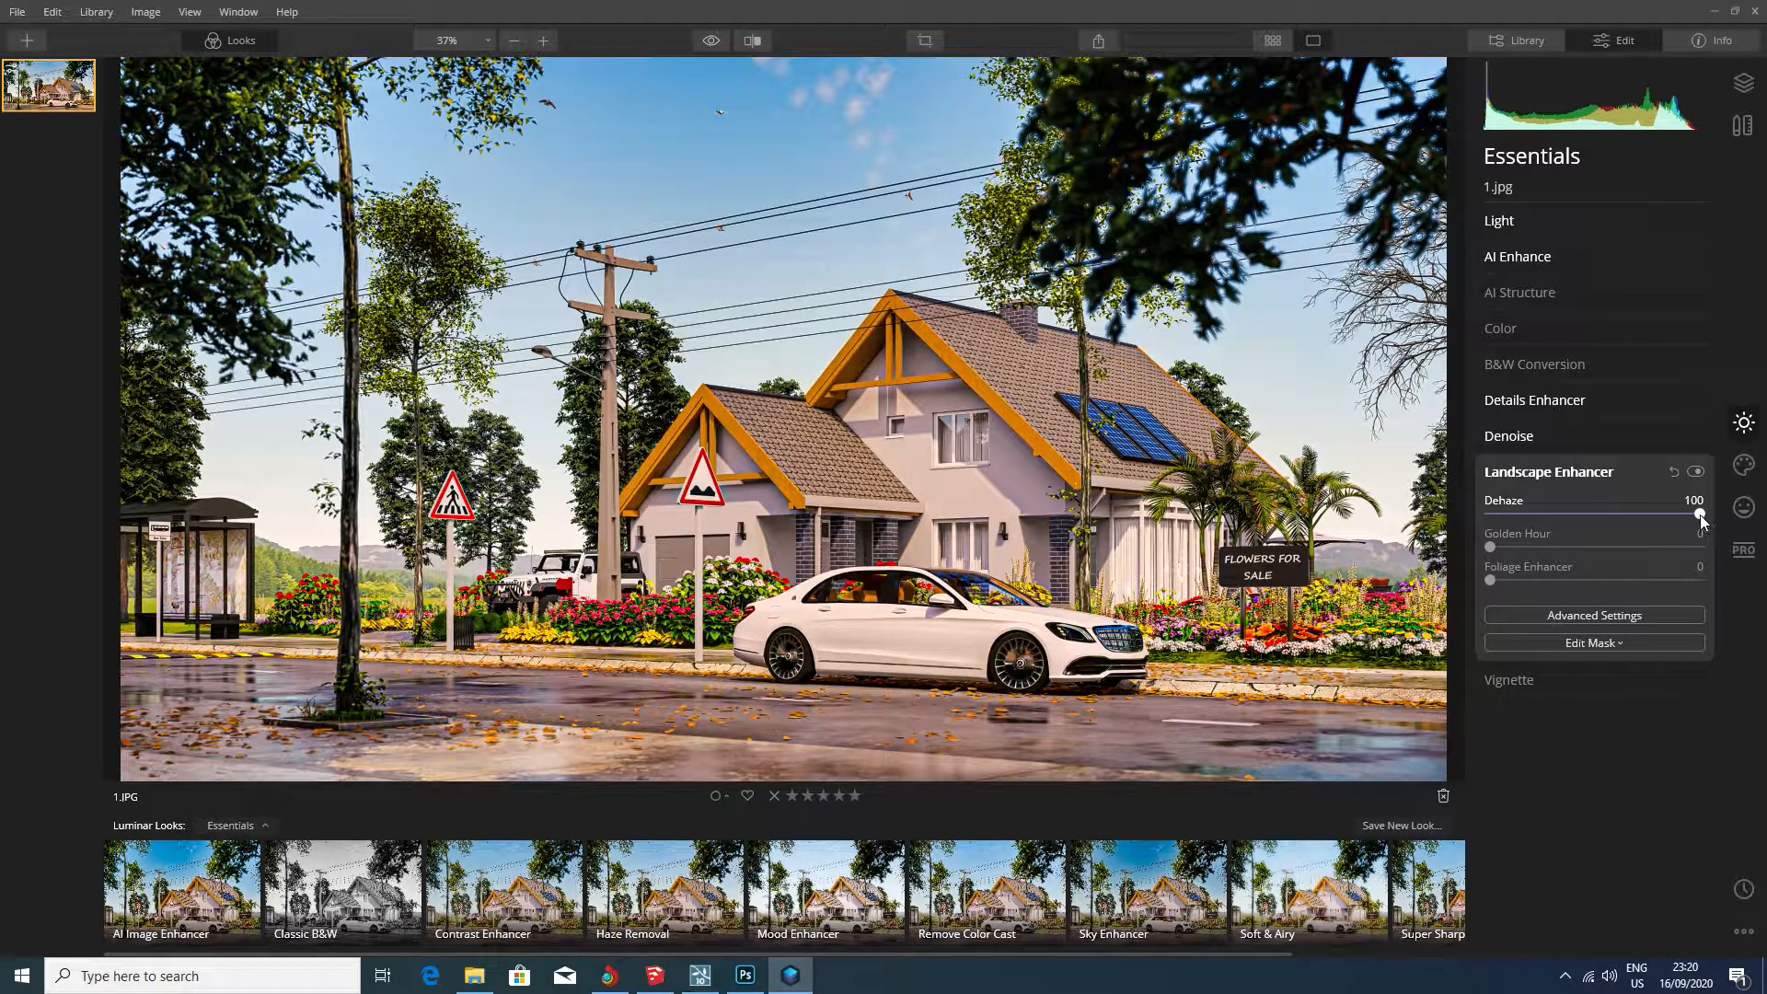
left_click_drag(1699, 515, 1526, 528)
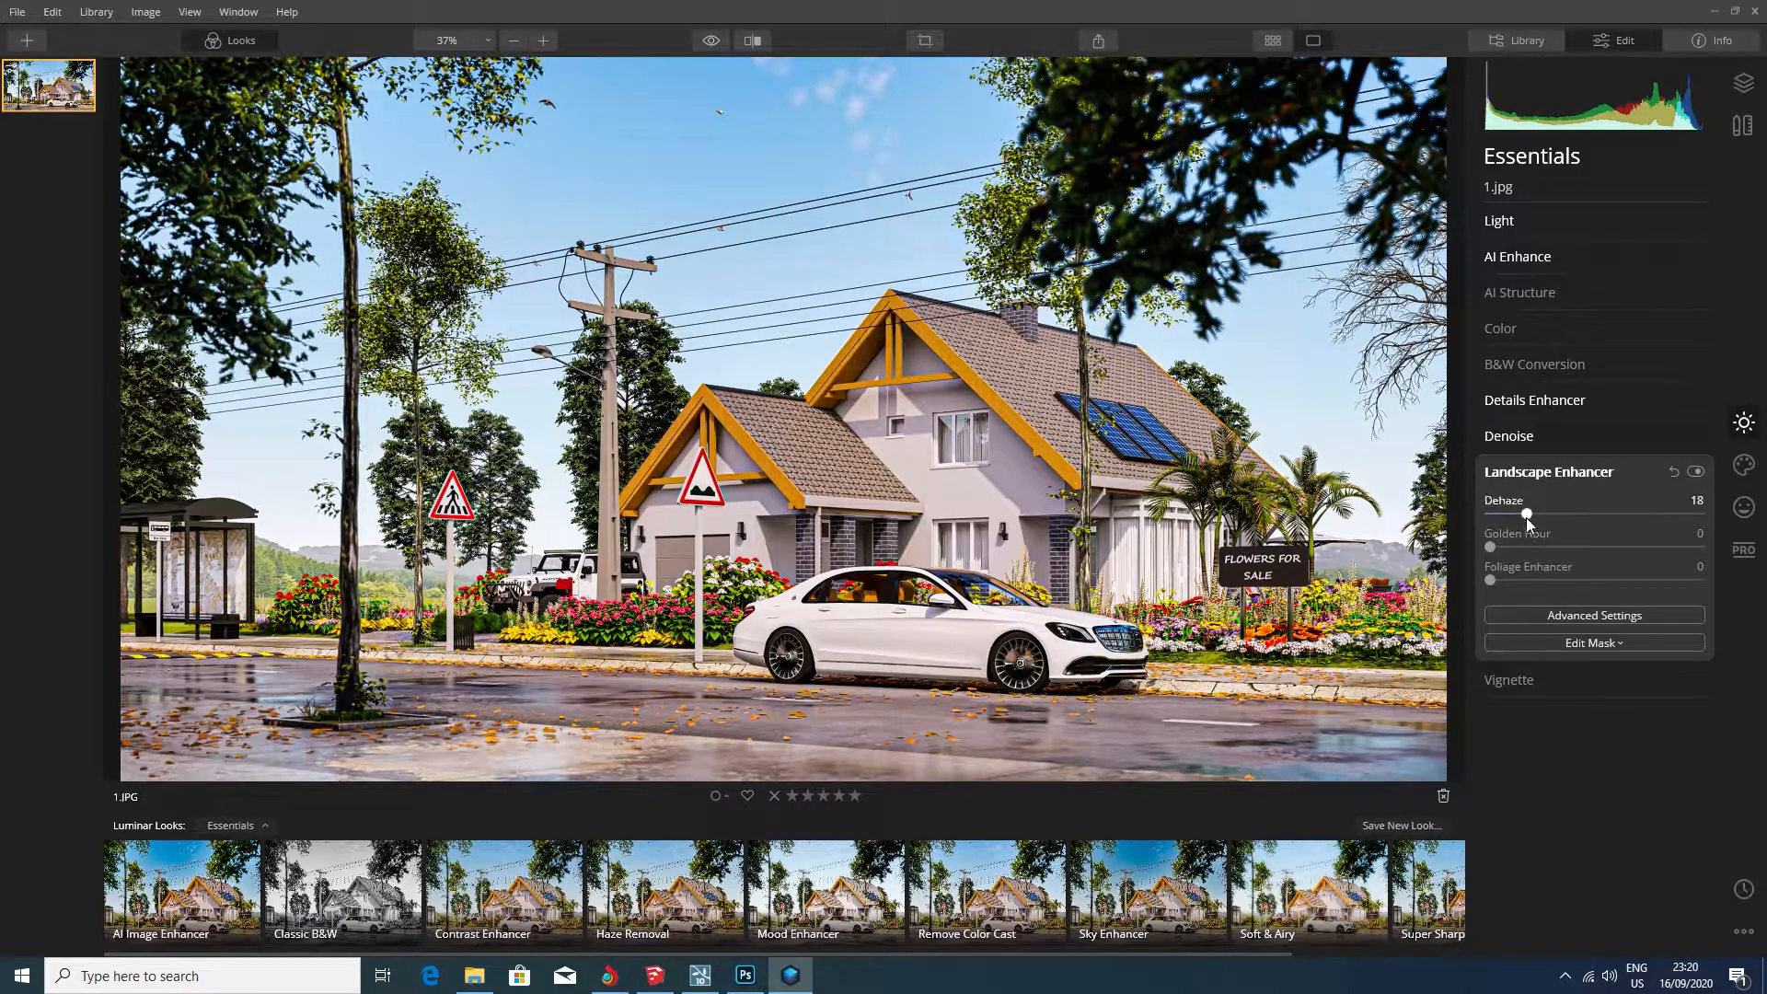
left_click_drag(1526, 517, 1520, 521)
left_click_drag(1491, 549, 1503, 550)
left_click_drag(1522, 515, 1710, 512)
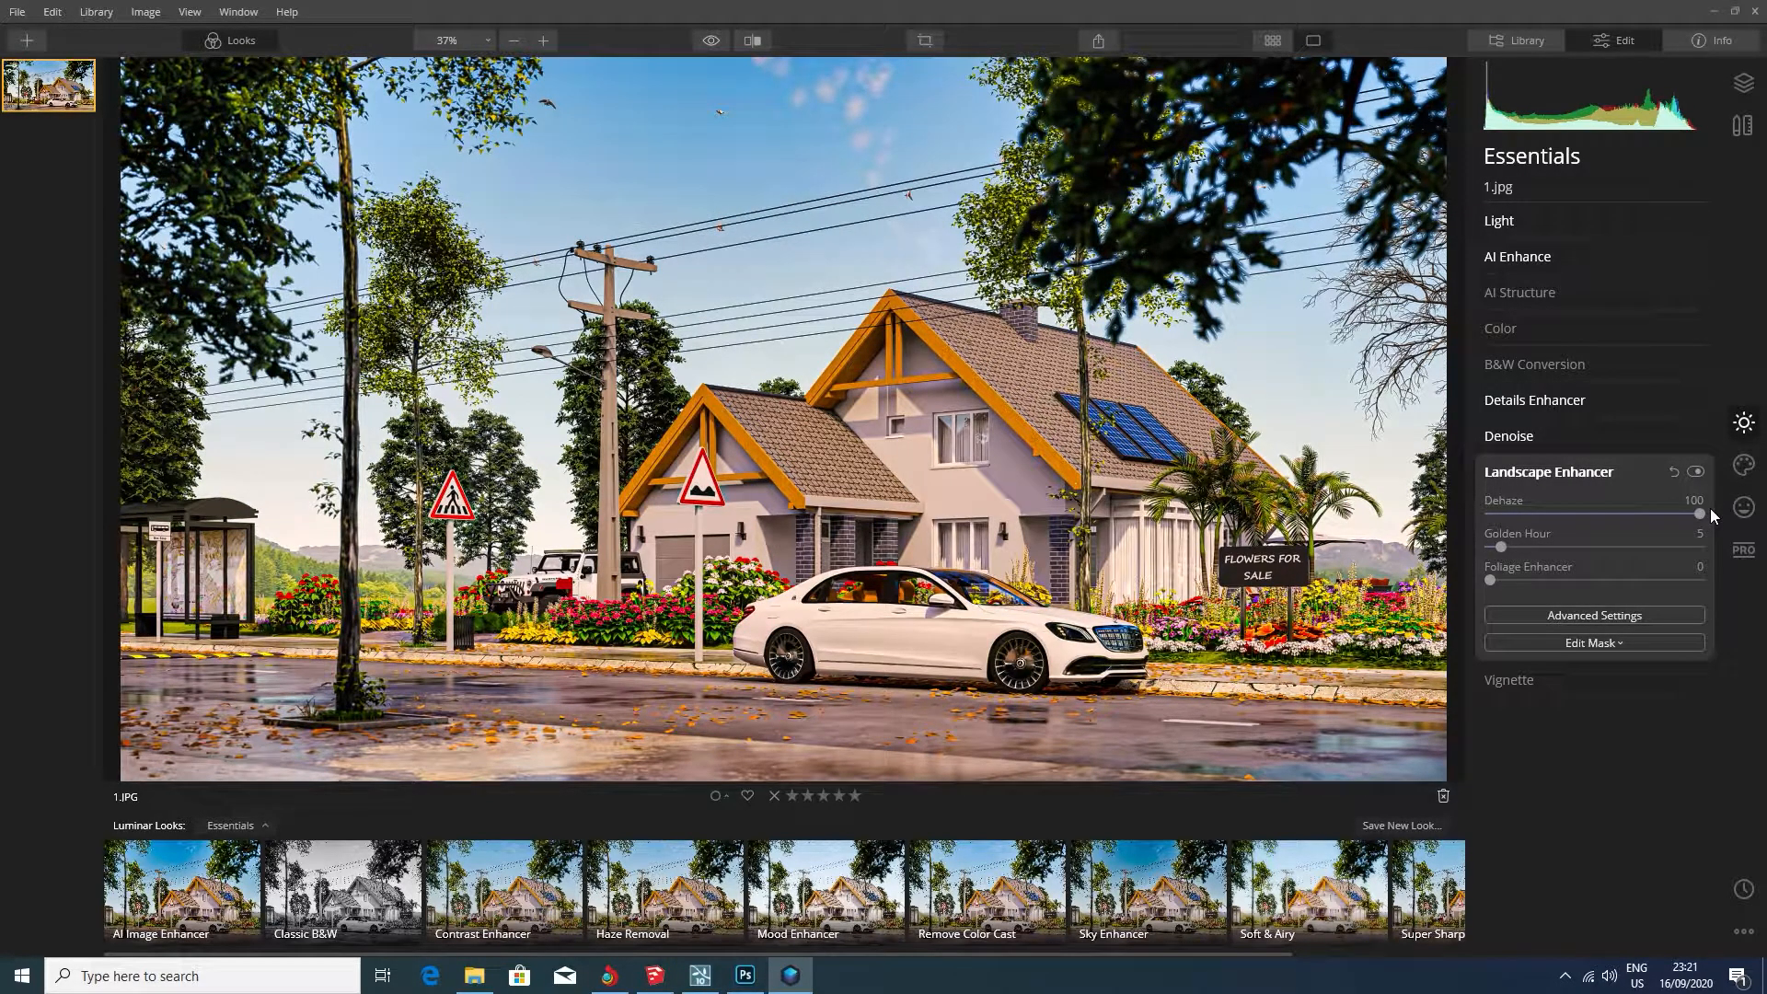
left_click_drag(1710, 512, 1522, 530)
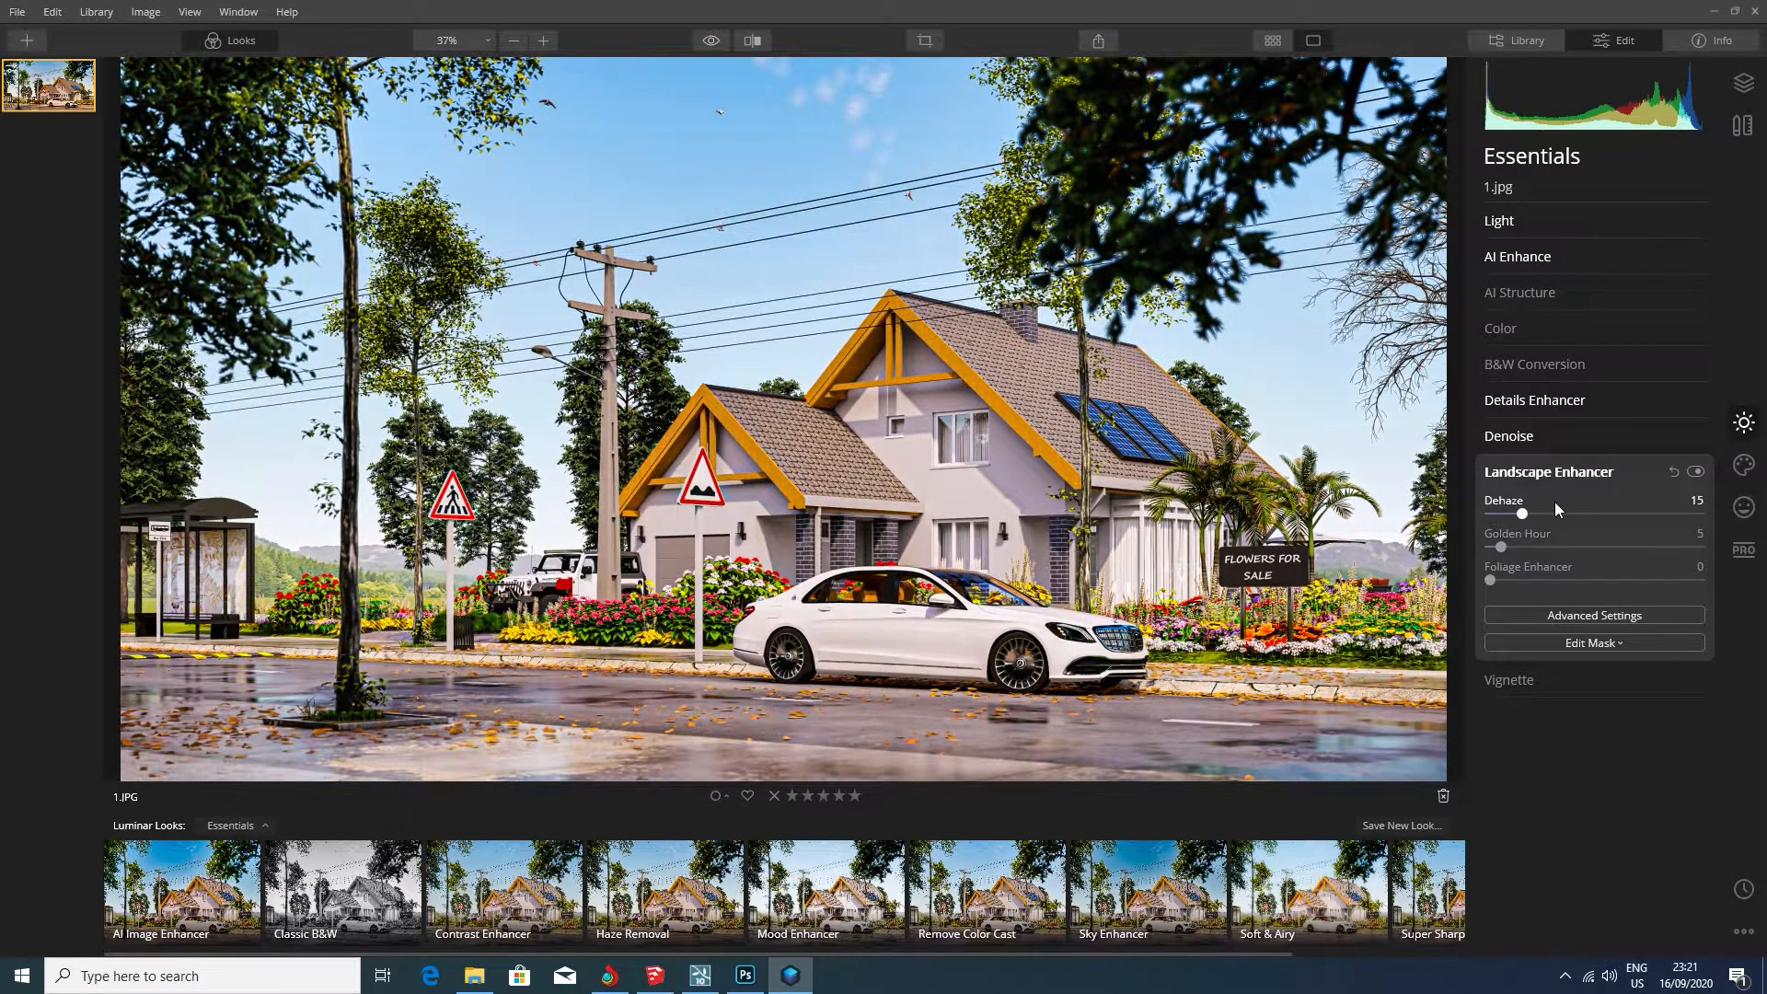
left_click(1600, 472)
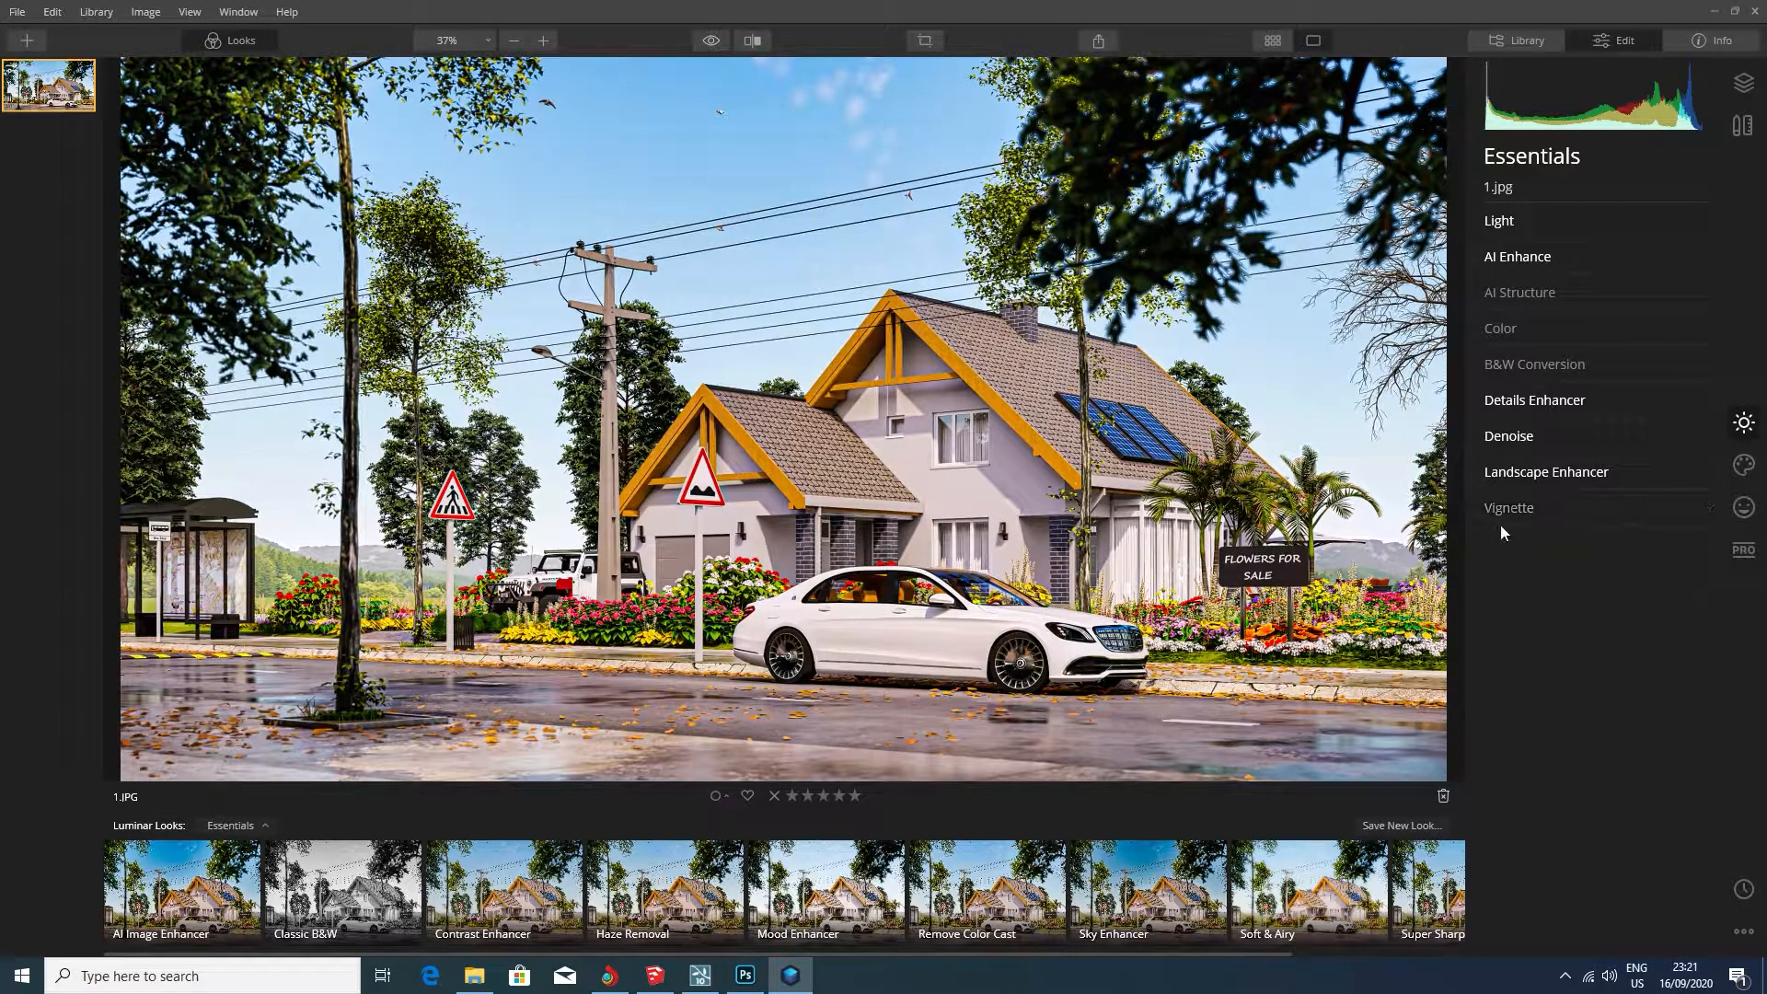
left_click(1526, 510)
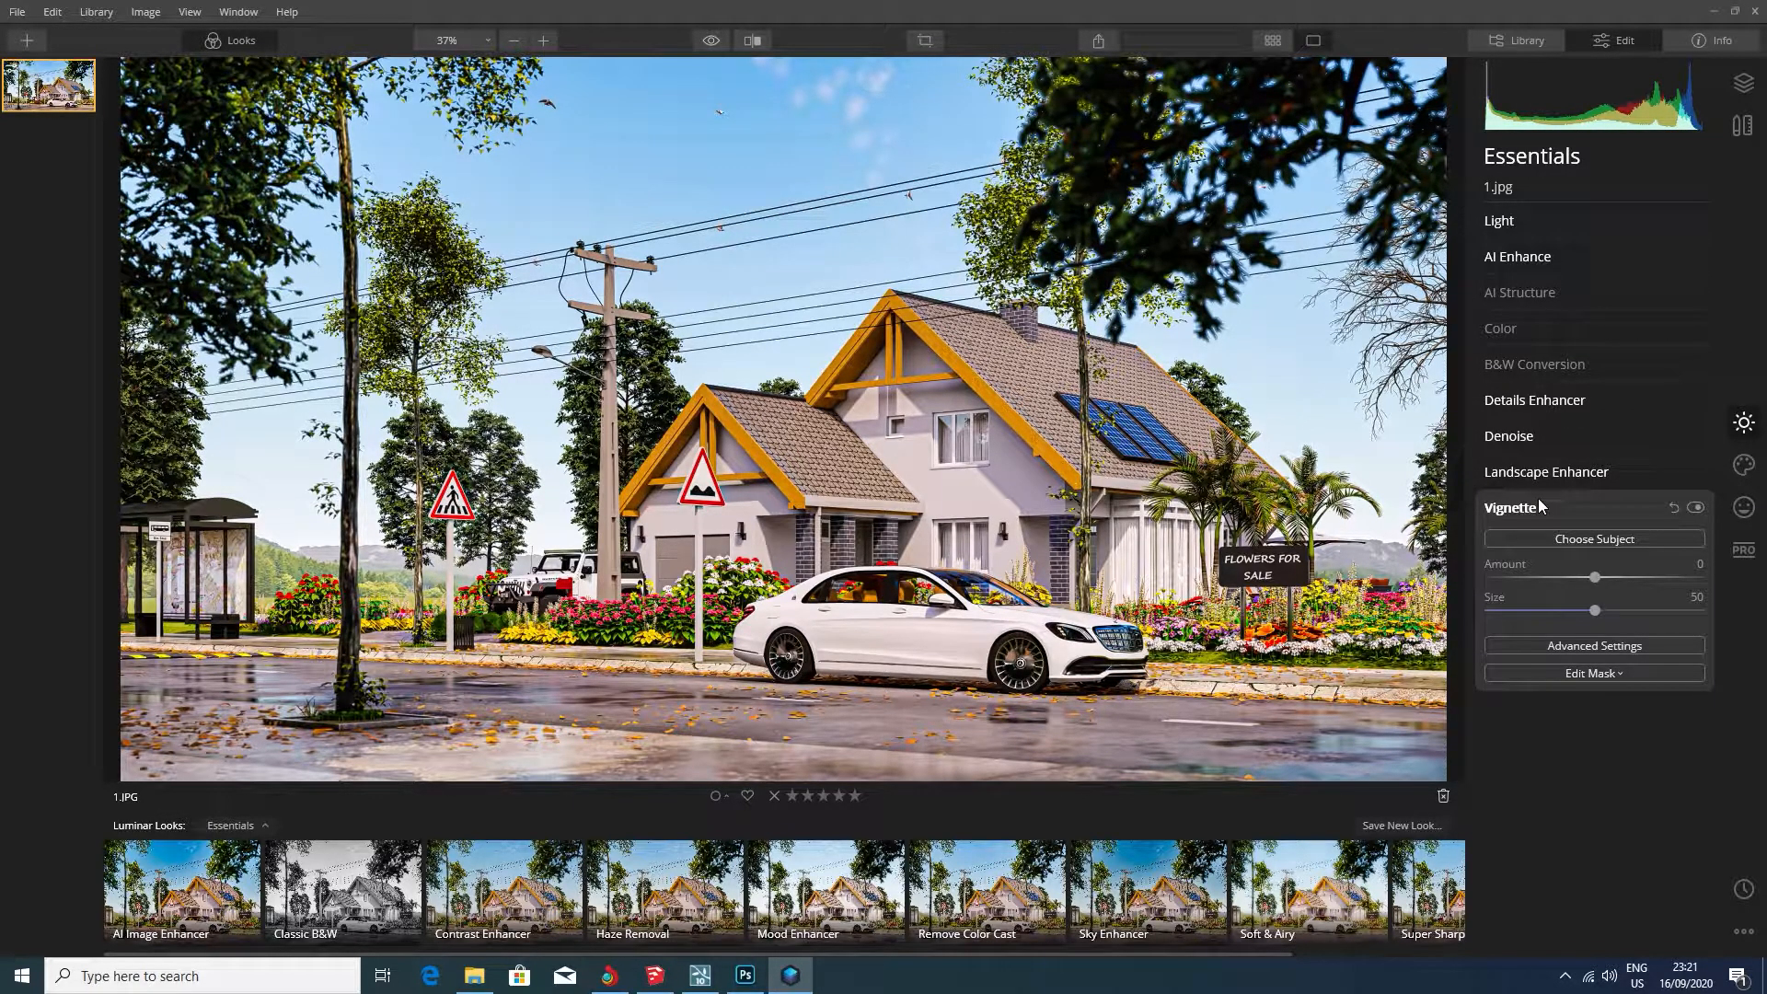
left_click(1537, 509)
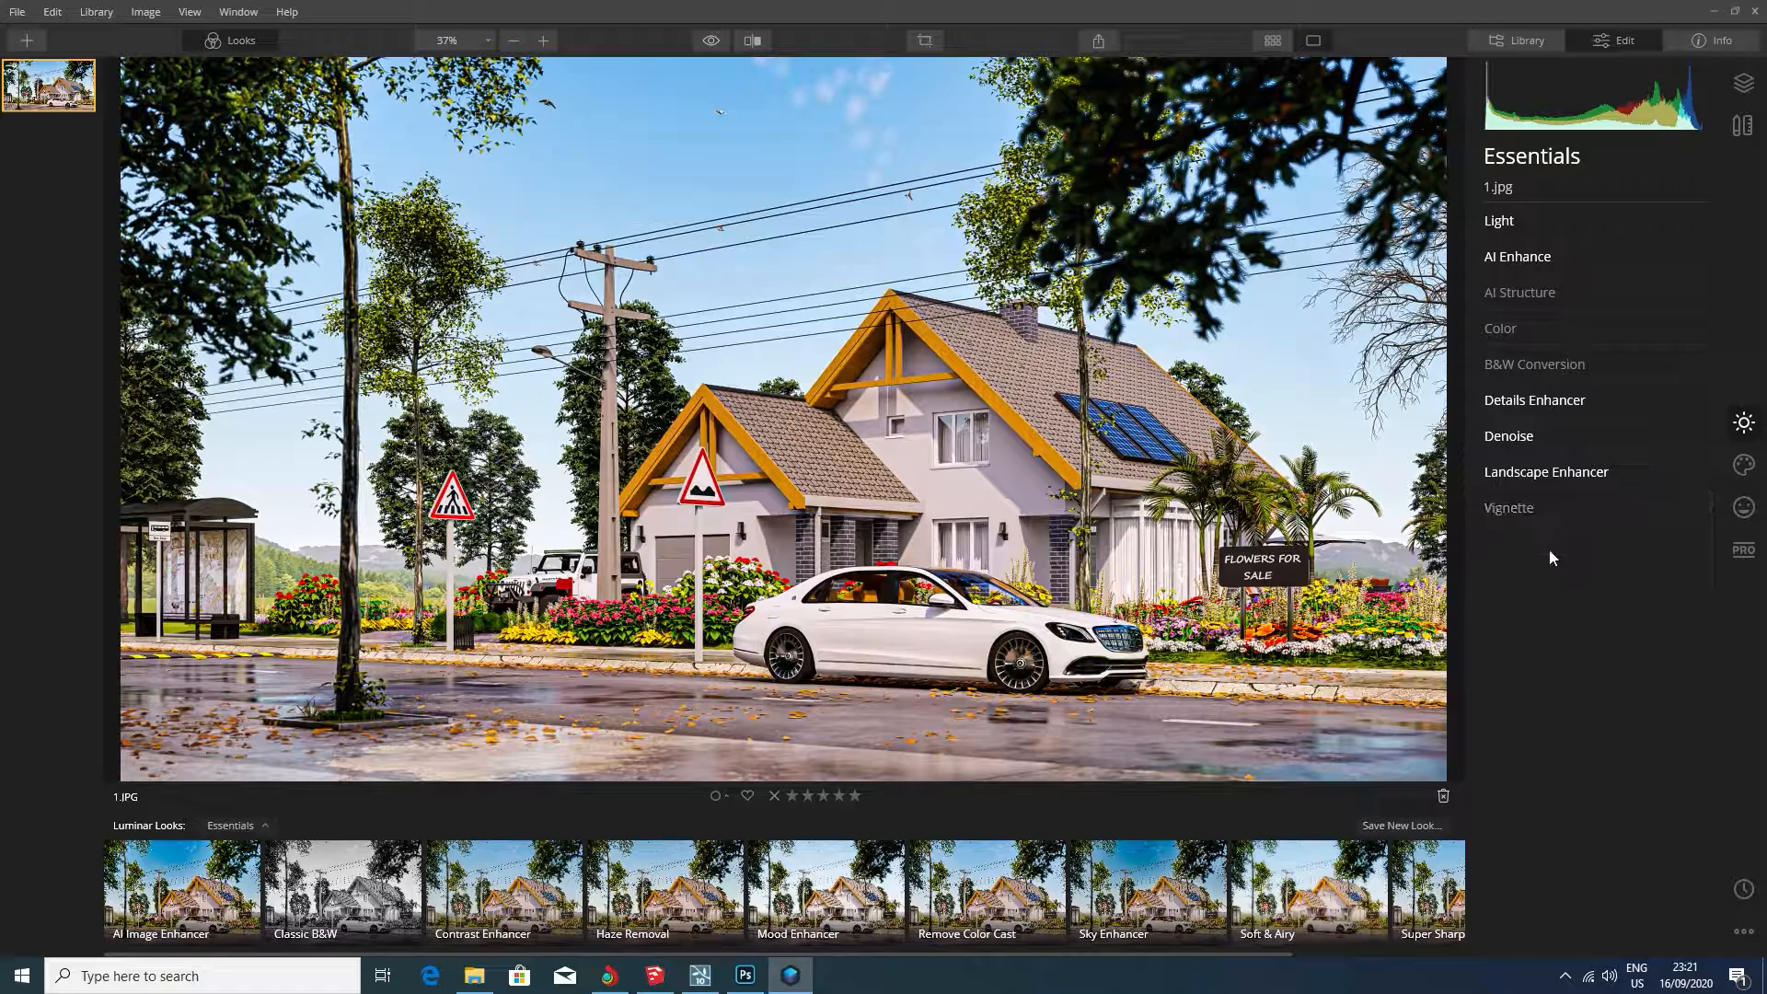
Apply the Matte Look creative effect, preview it at 100, and reduce its Amount to 10
left_click(1744, 467)
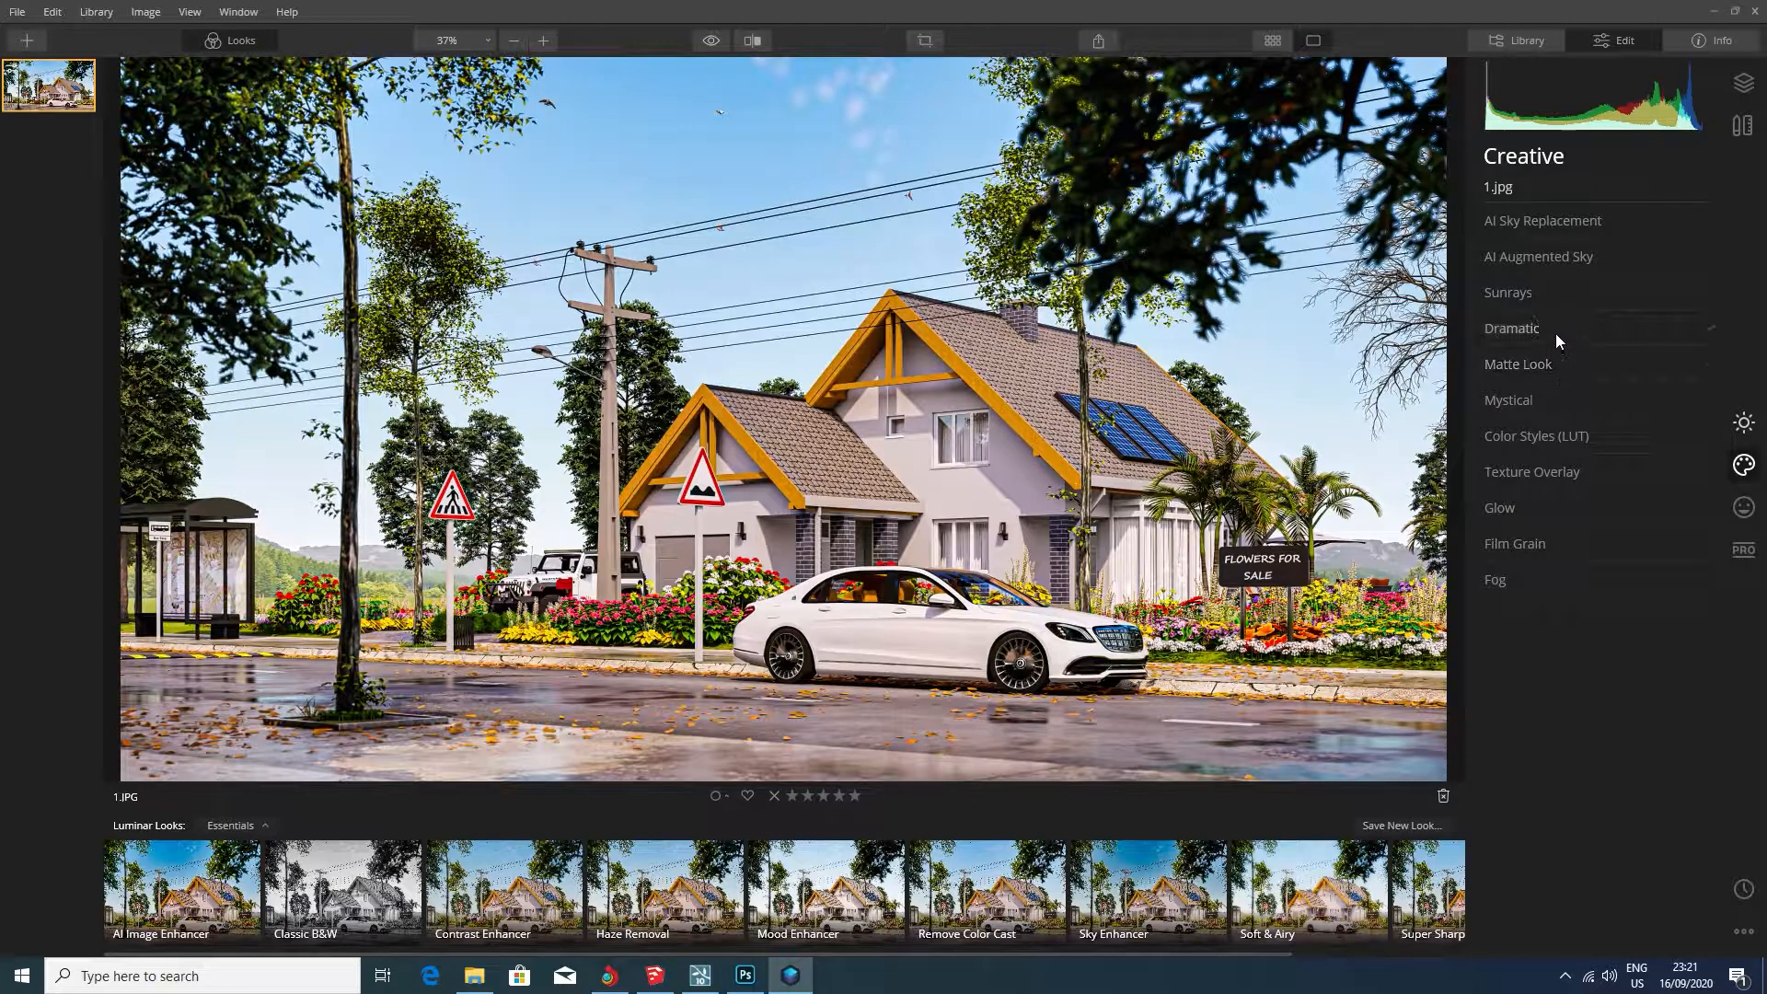
left_click(1554, 366)
left_click(1550, 367)
left_click(1512, 370)
left_click_drag(1491, 406, 1720, 403)
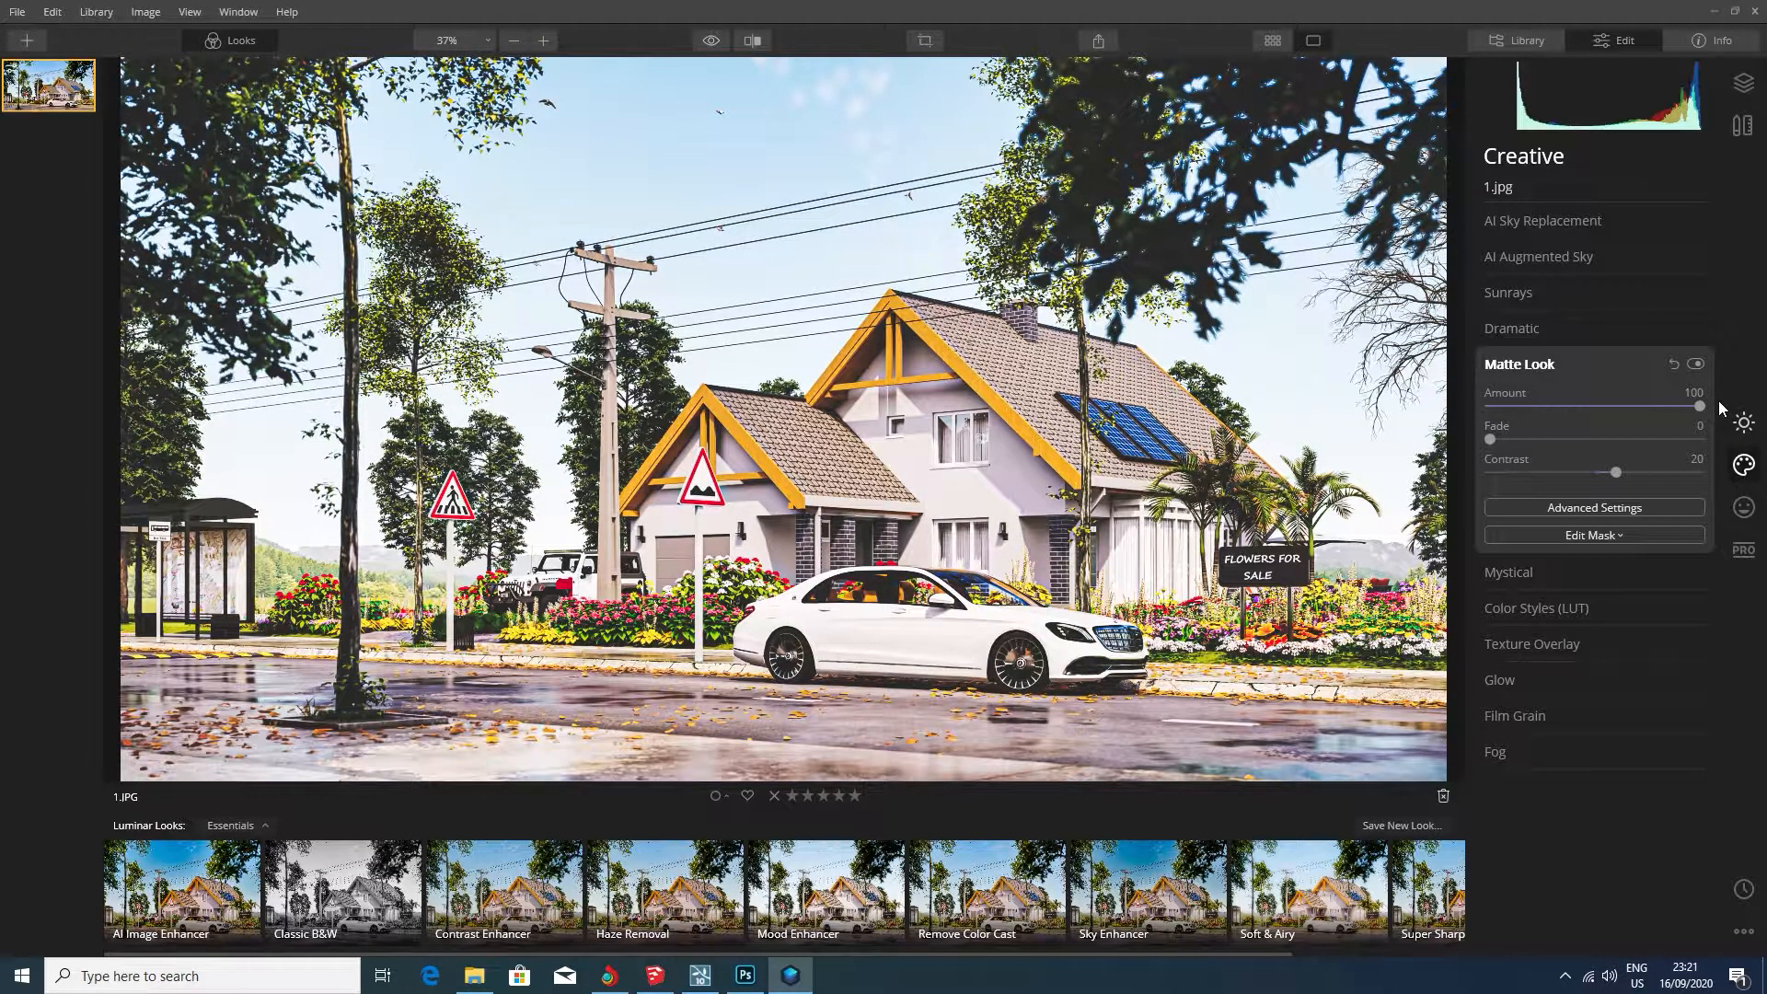
left_click_drag(1701, 405, 1511, 407)
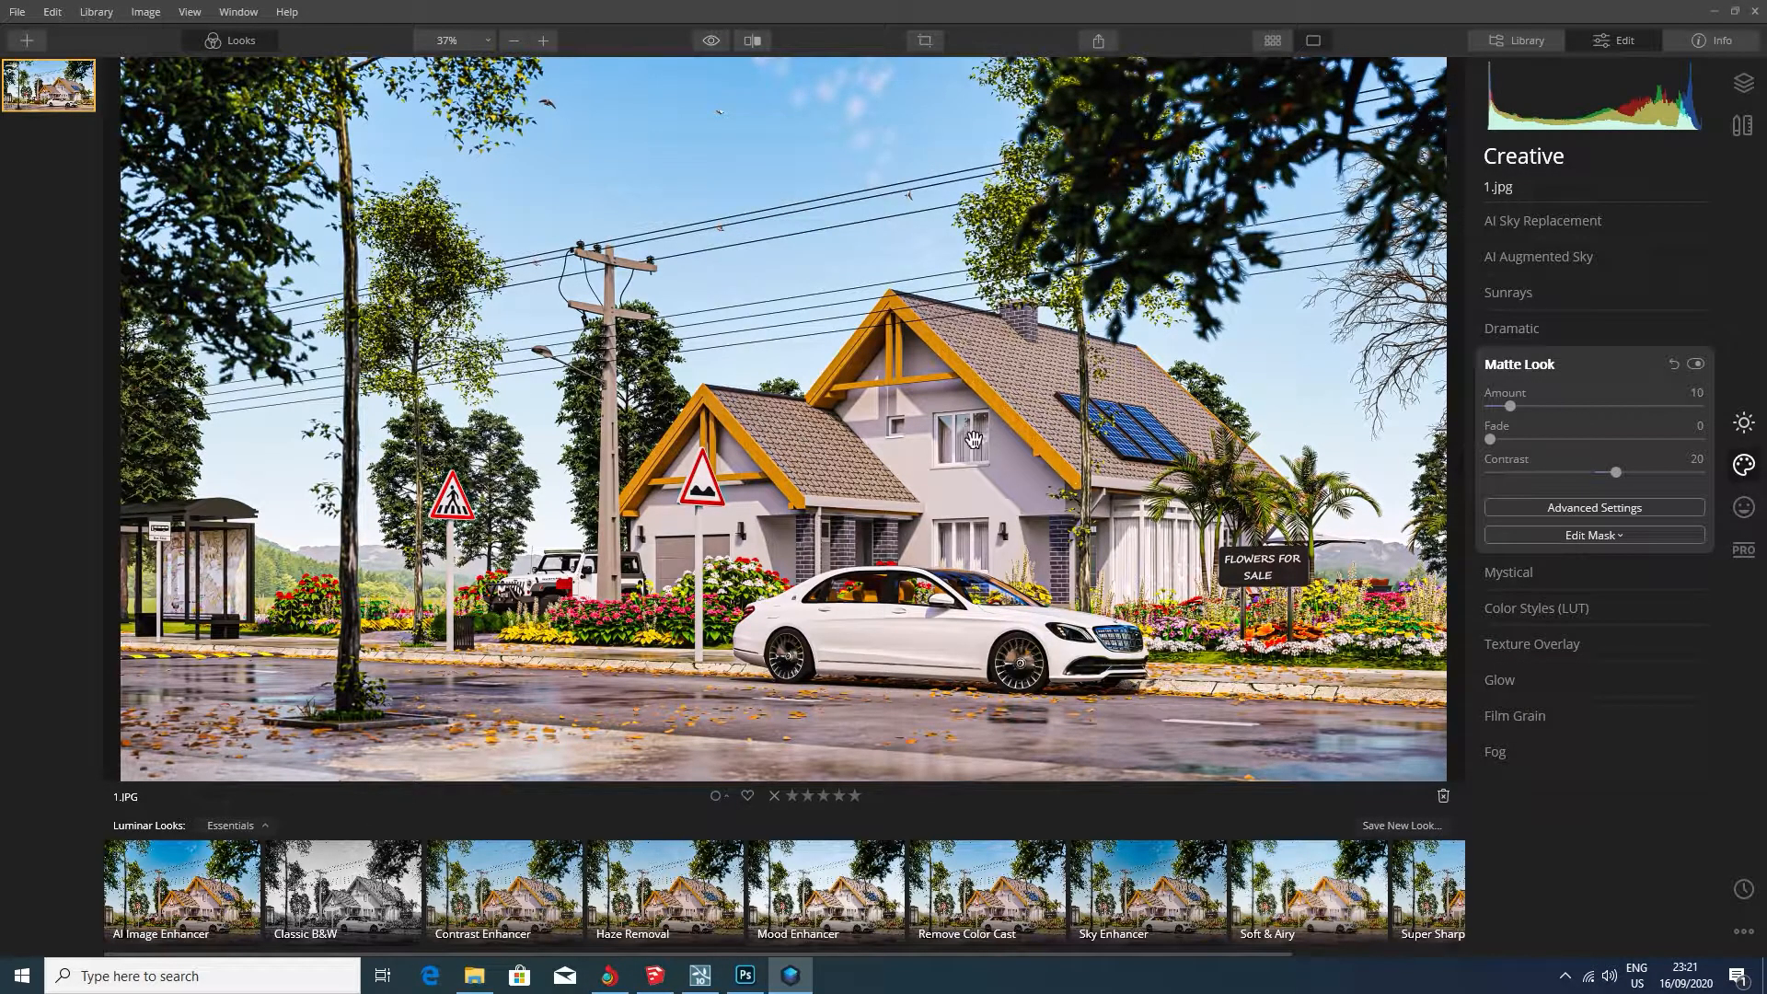
Check the original image against the edit, and compare before and after in a split view across the house
left_click(712, 41)
left_click(714, 41)
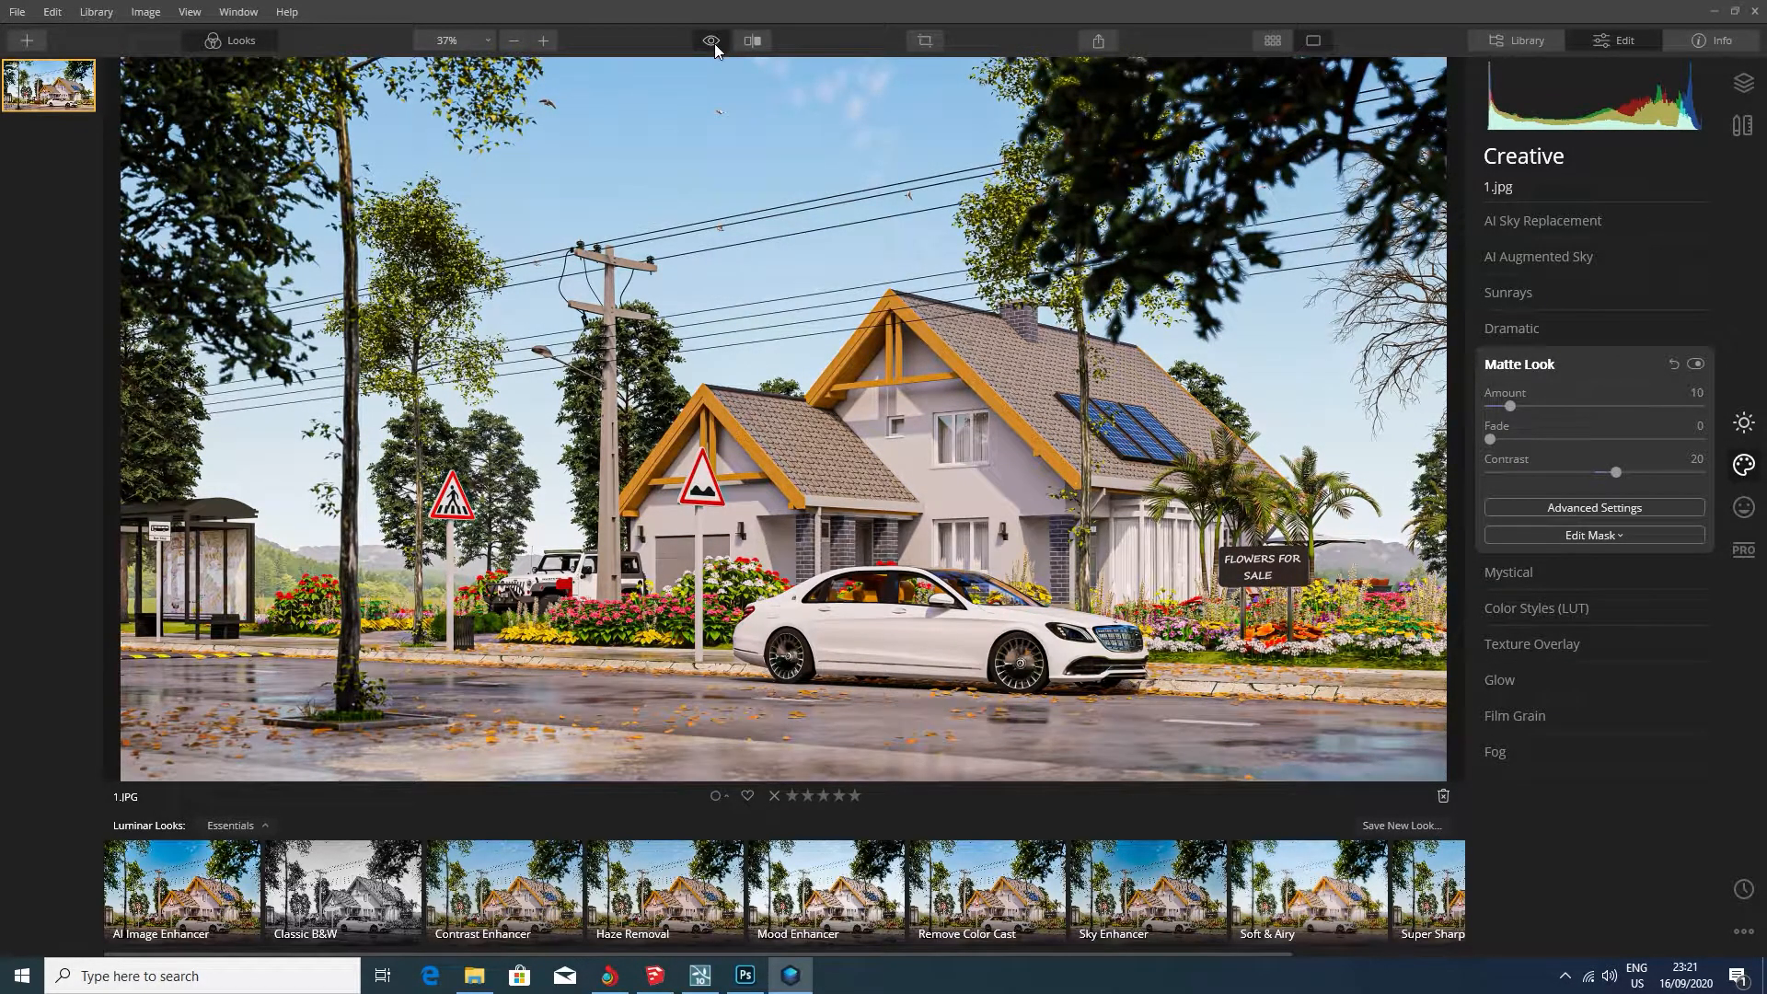
left_click(752, 40)
left_click_drag(771, 276, 667, 336)
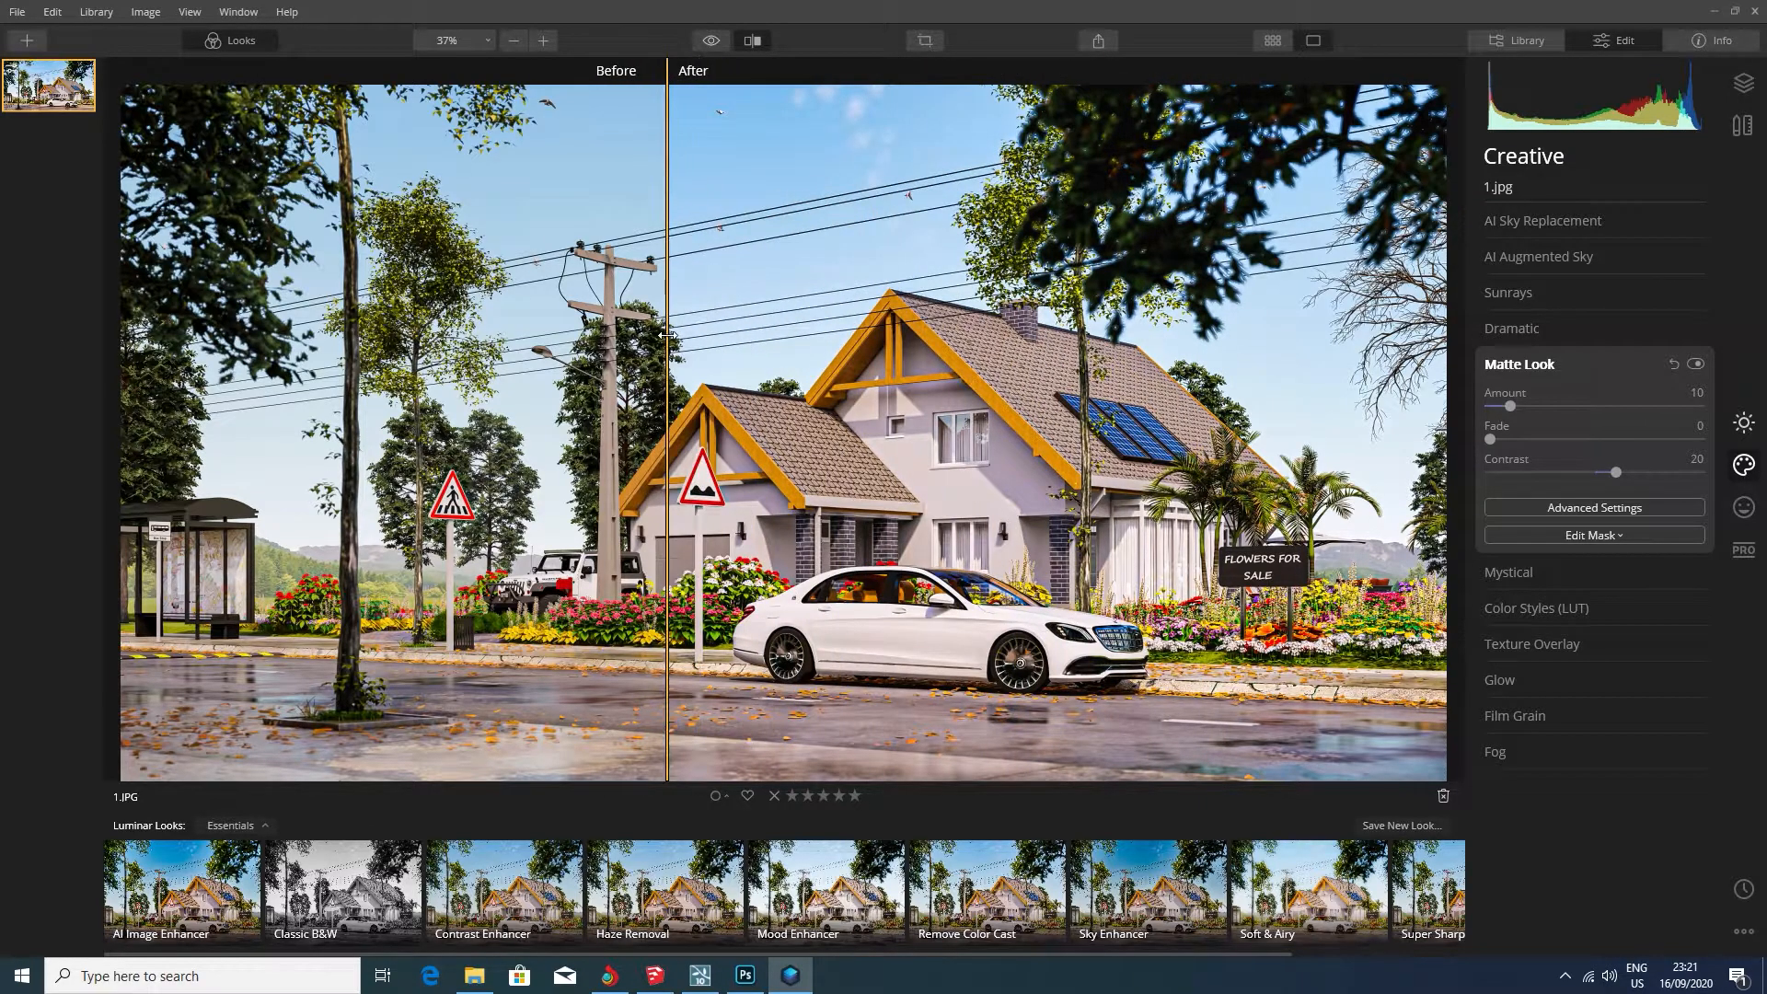
Leave the before/after comparison, collapse the Matte Look settings, and open the settings for exporting to an image
left_click(759, 42)
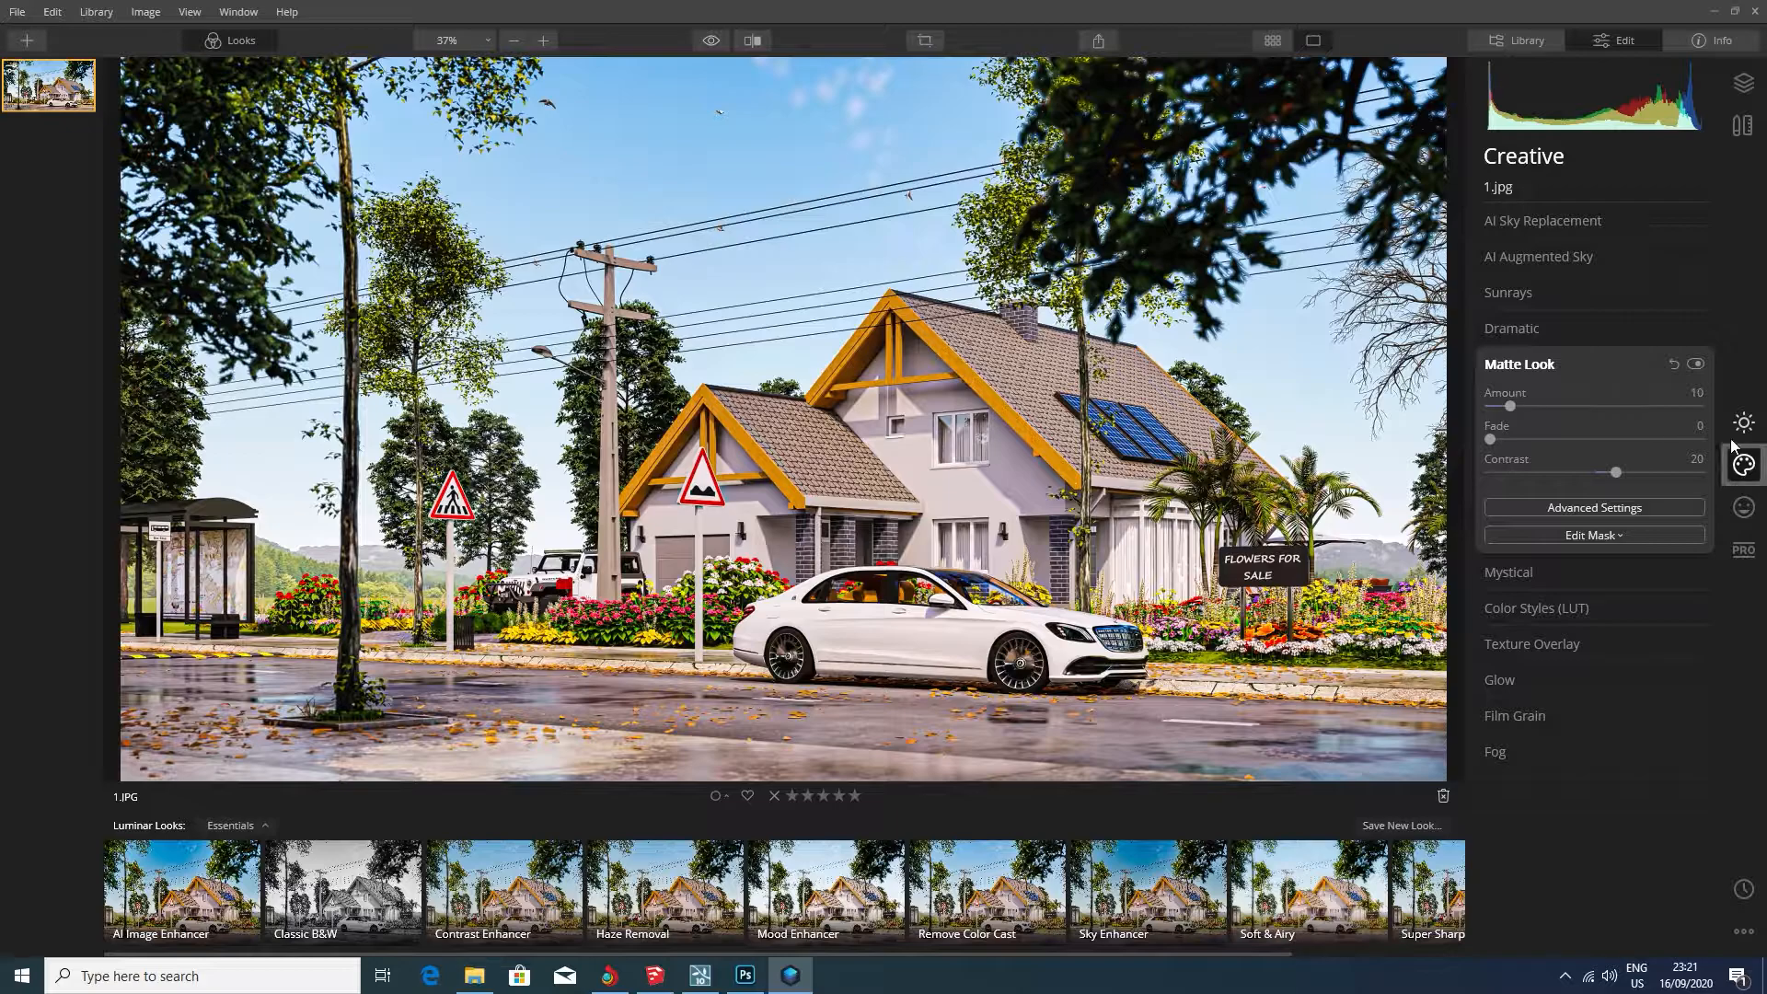
left_click(1576, 365)
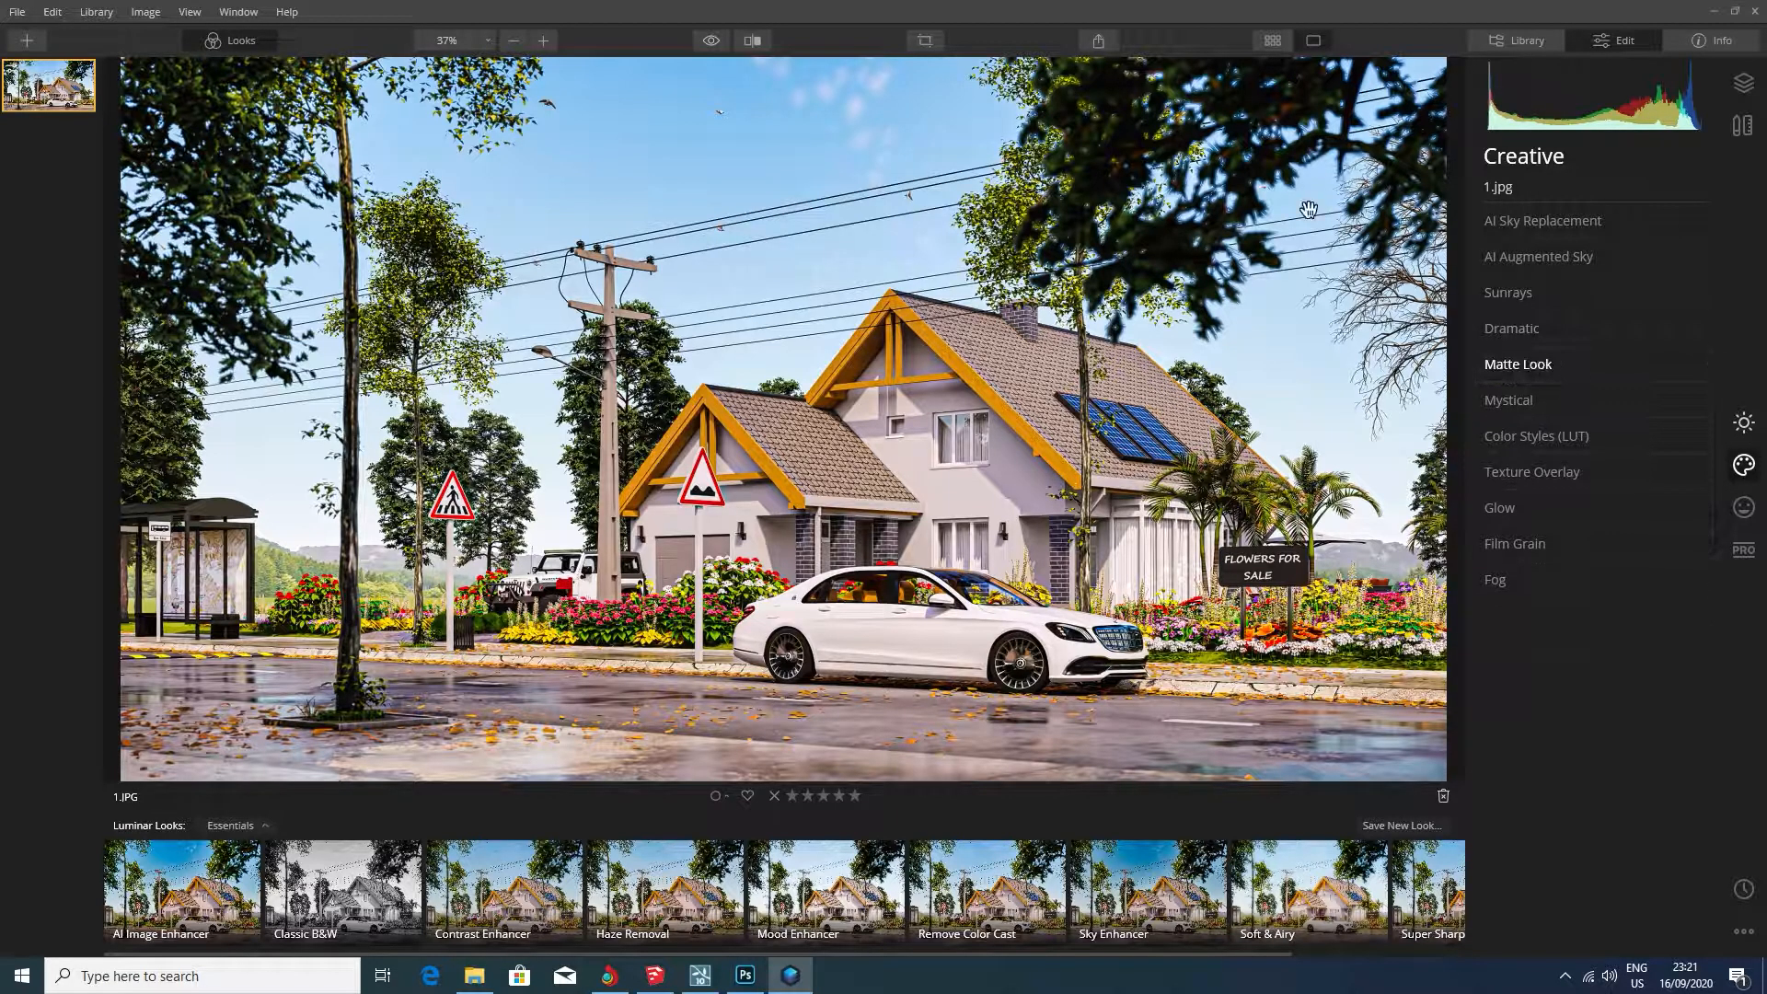
left_click(1104, 40)
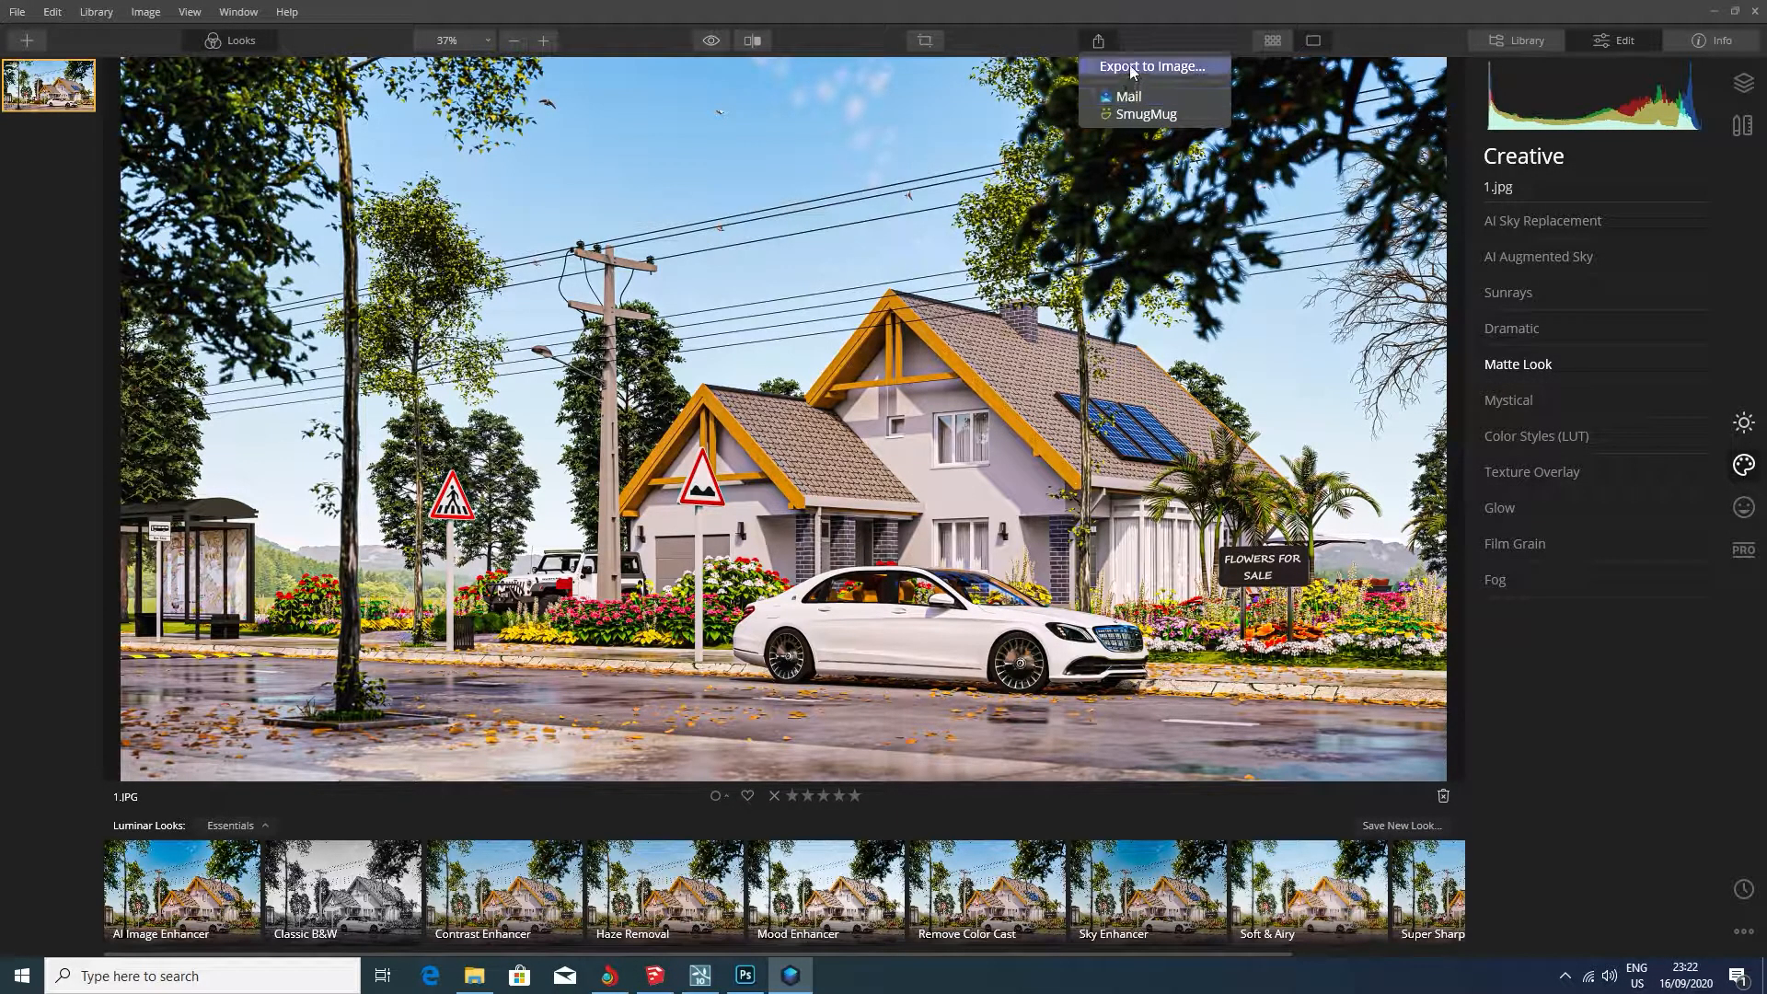
left_click(1130, 63)
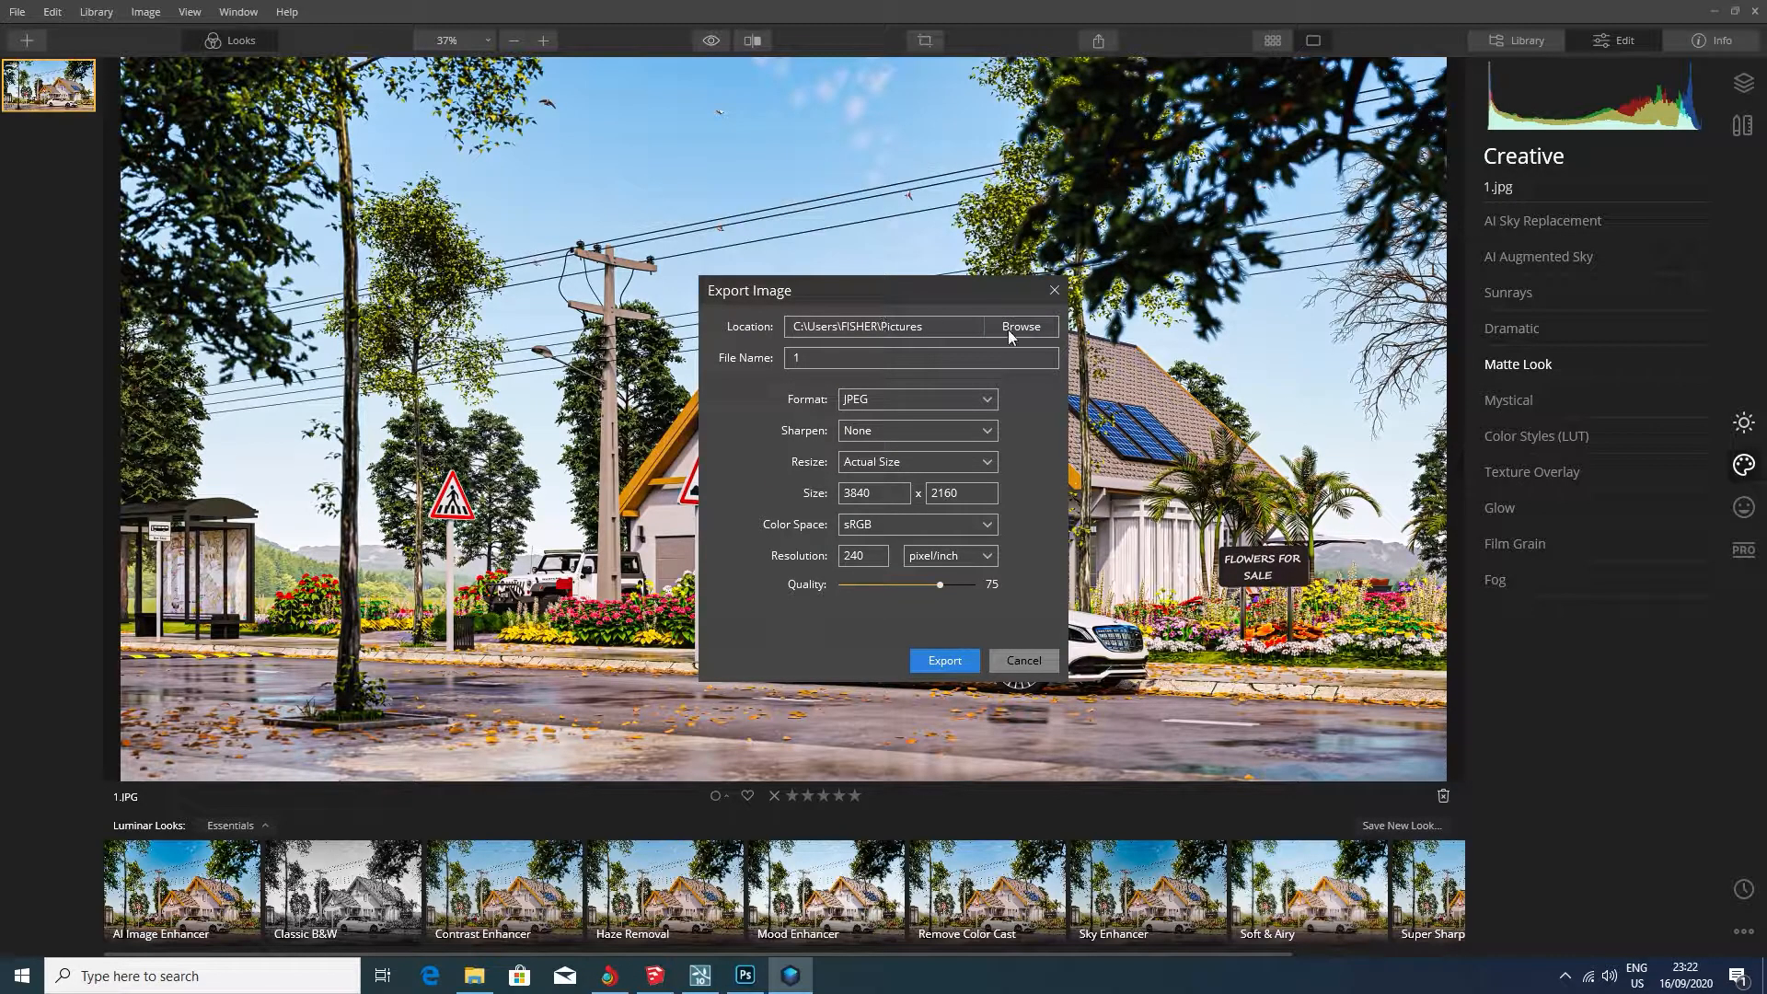
Set the export location to the RENDER folder in E:\WORK\PROJECTS\NOW _ Entry\FAMILY+HOUSE
left_click(1037, 335)
left_click_drag(999, 275, 937, 152)
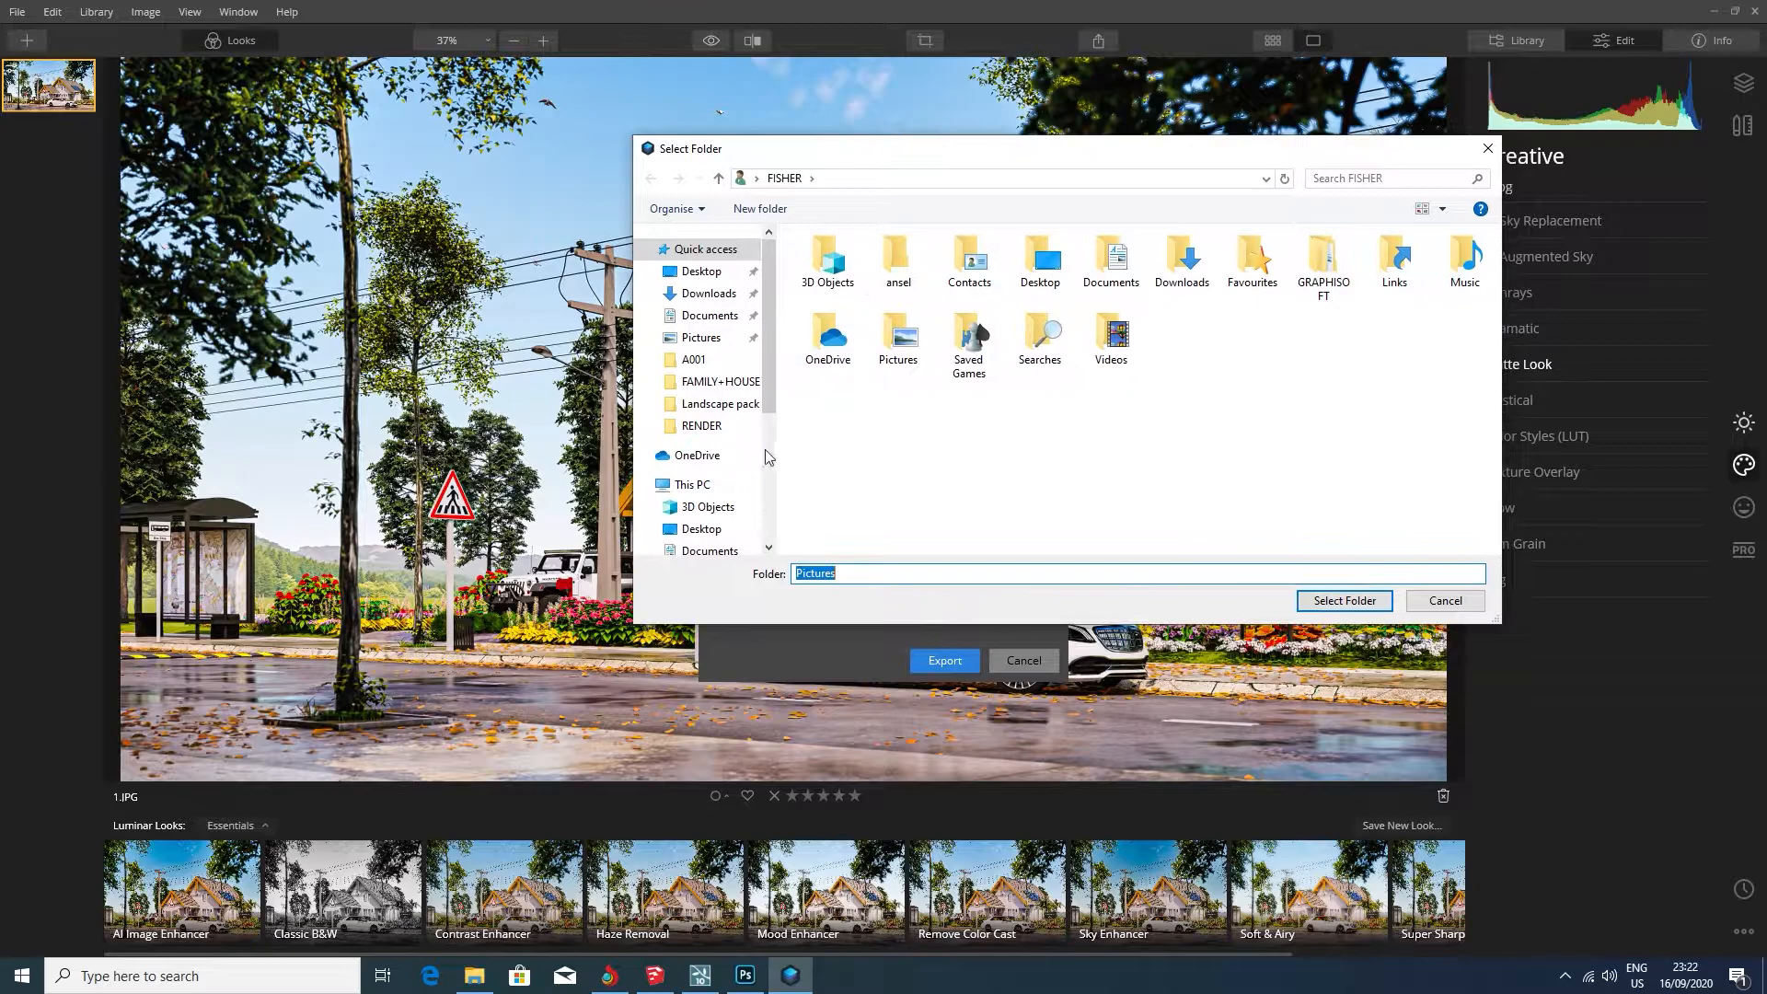
scroll(746, 504, "down", 4)
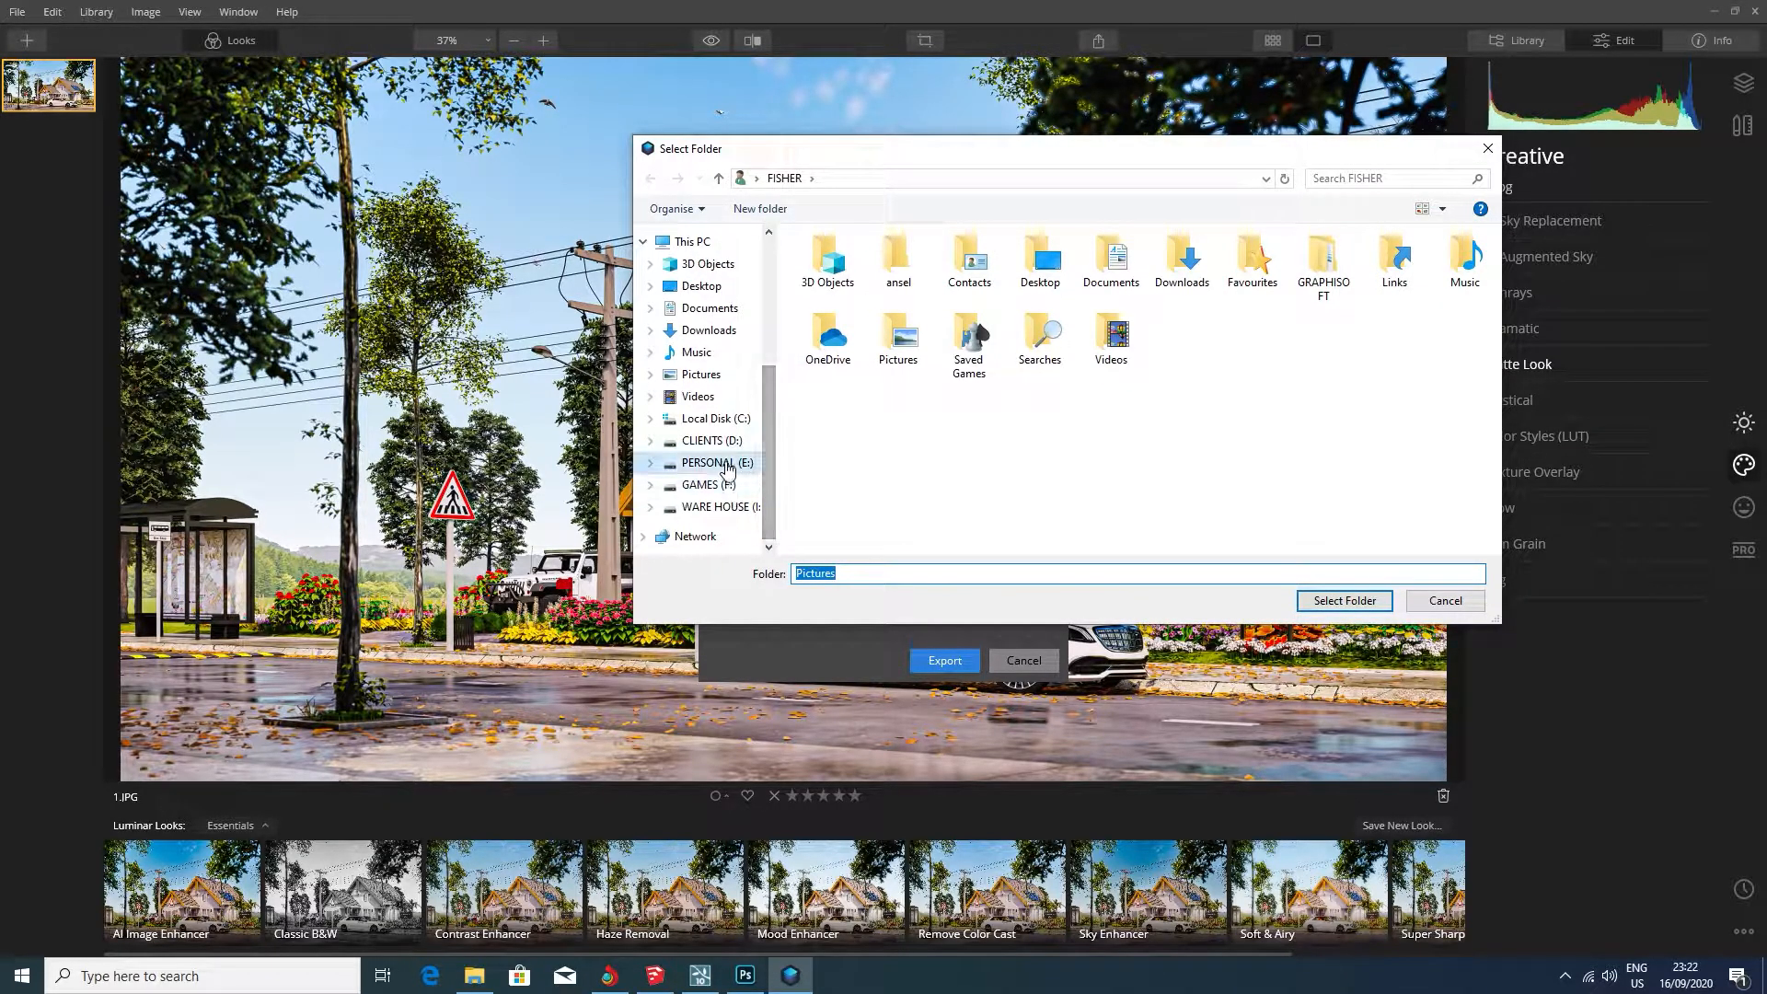
left_click(717, 462)
double_click(1144, 267)
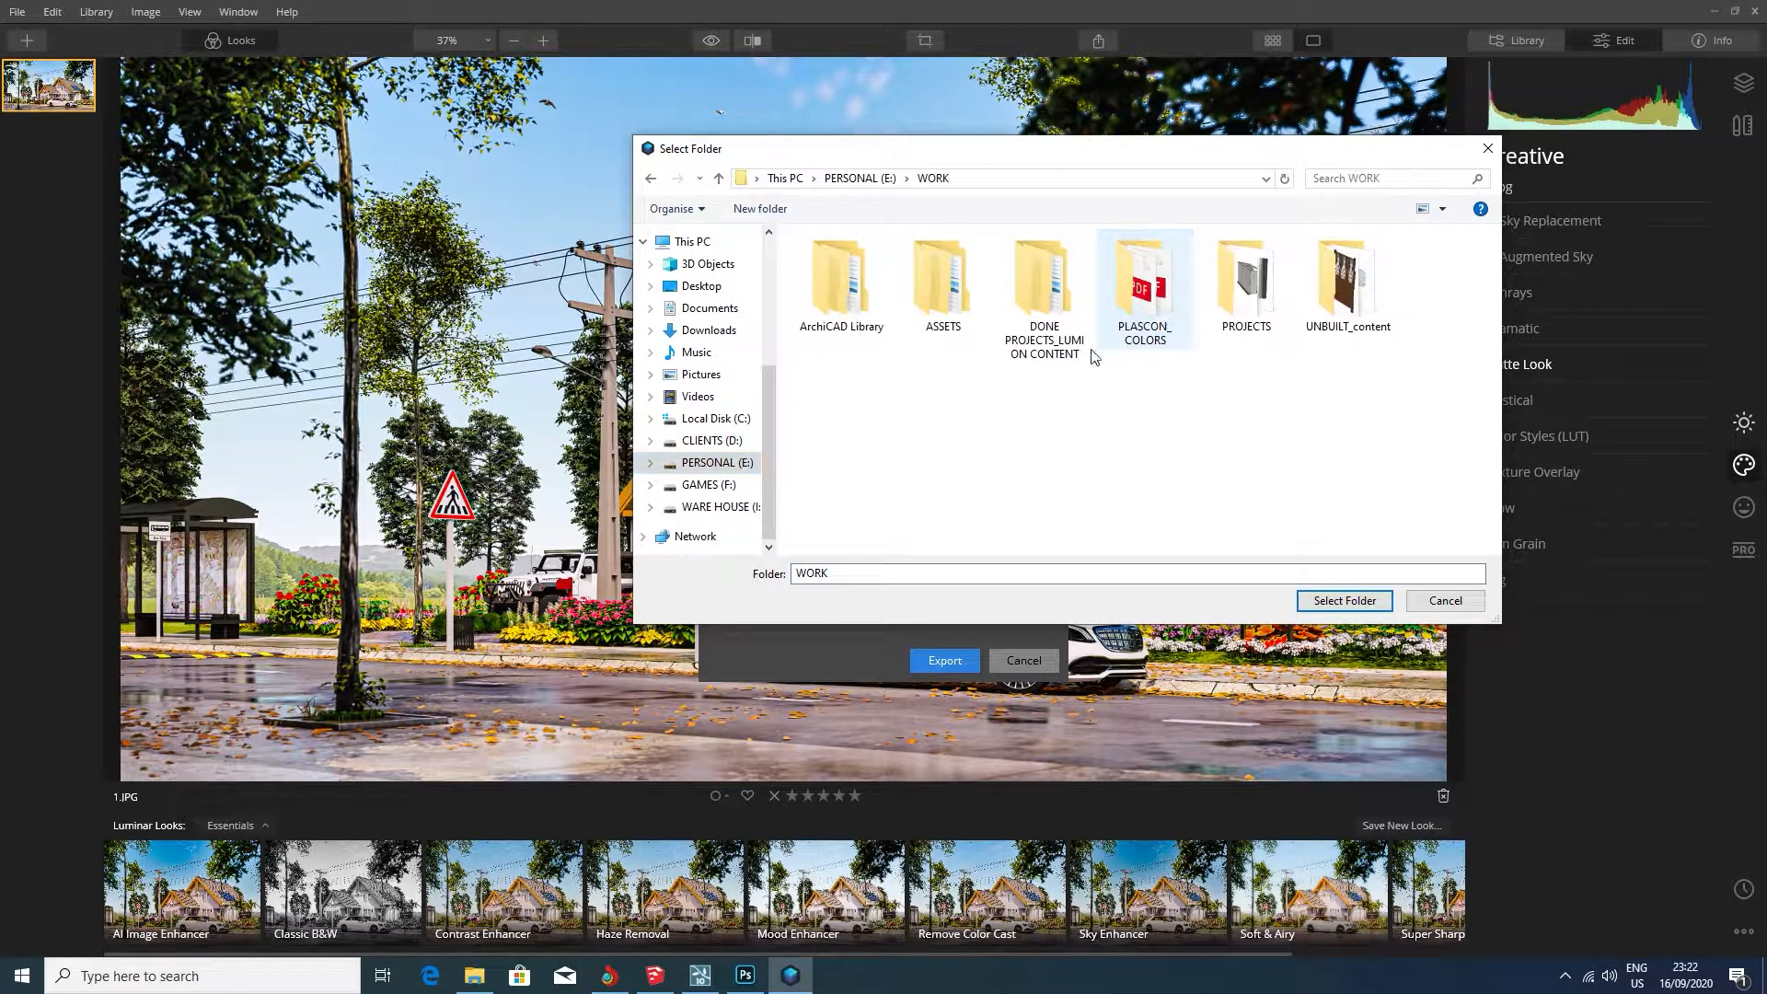
double_click(1259, 308)
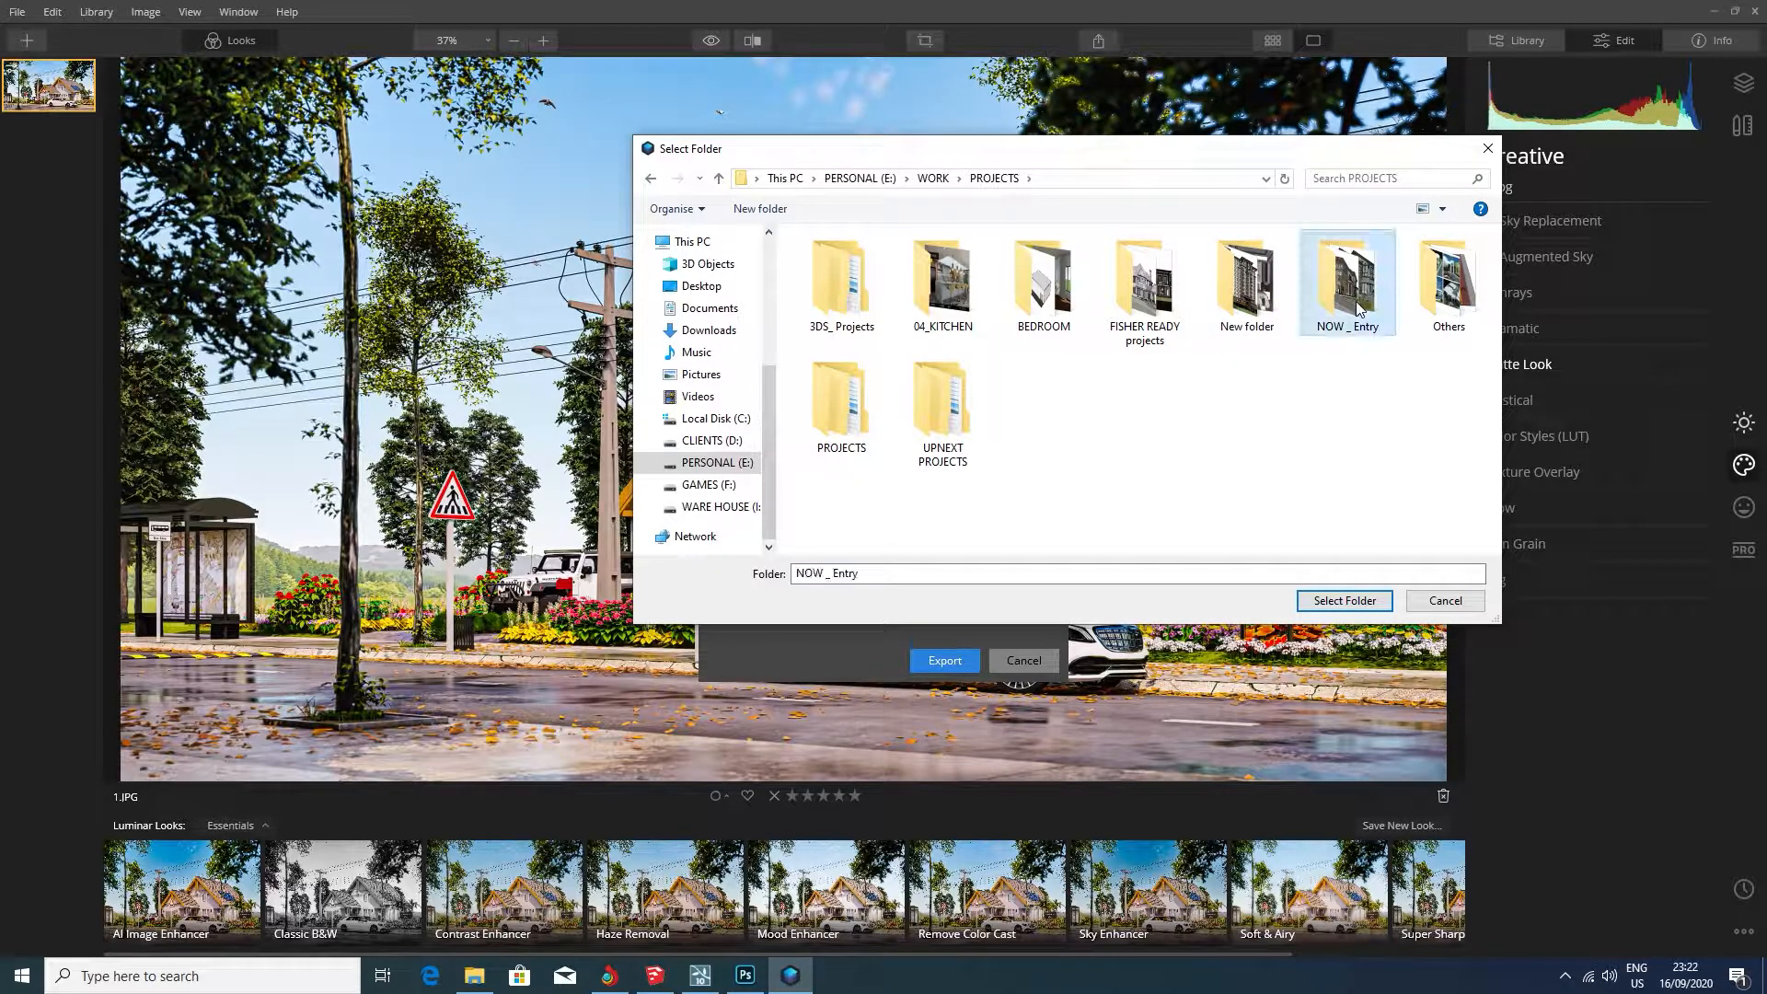
double_click(1347, 281)
double_click(1035, 309)
left_click(945, 281)
left_click(1321, 601)
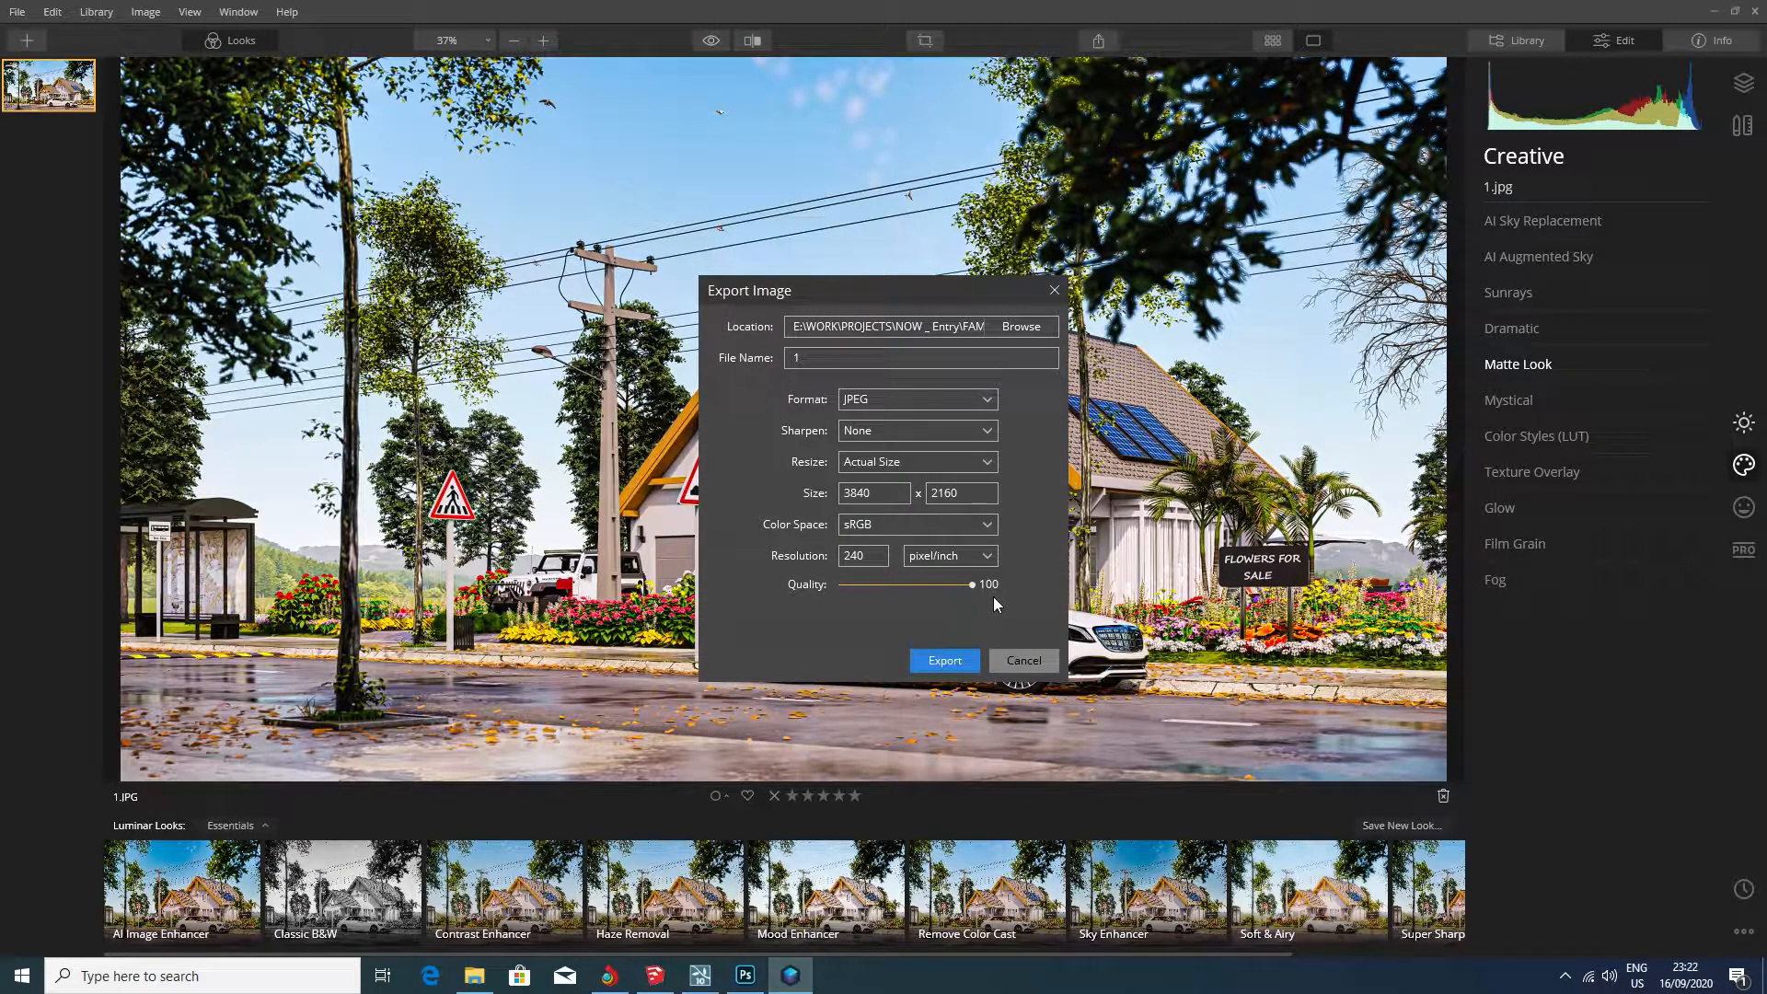
Export the image as a JPEG at quality 100, replacing the existing 1.jpg
left_click(945, 661)
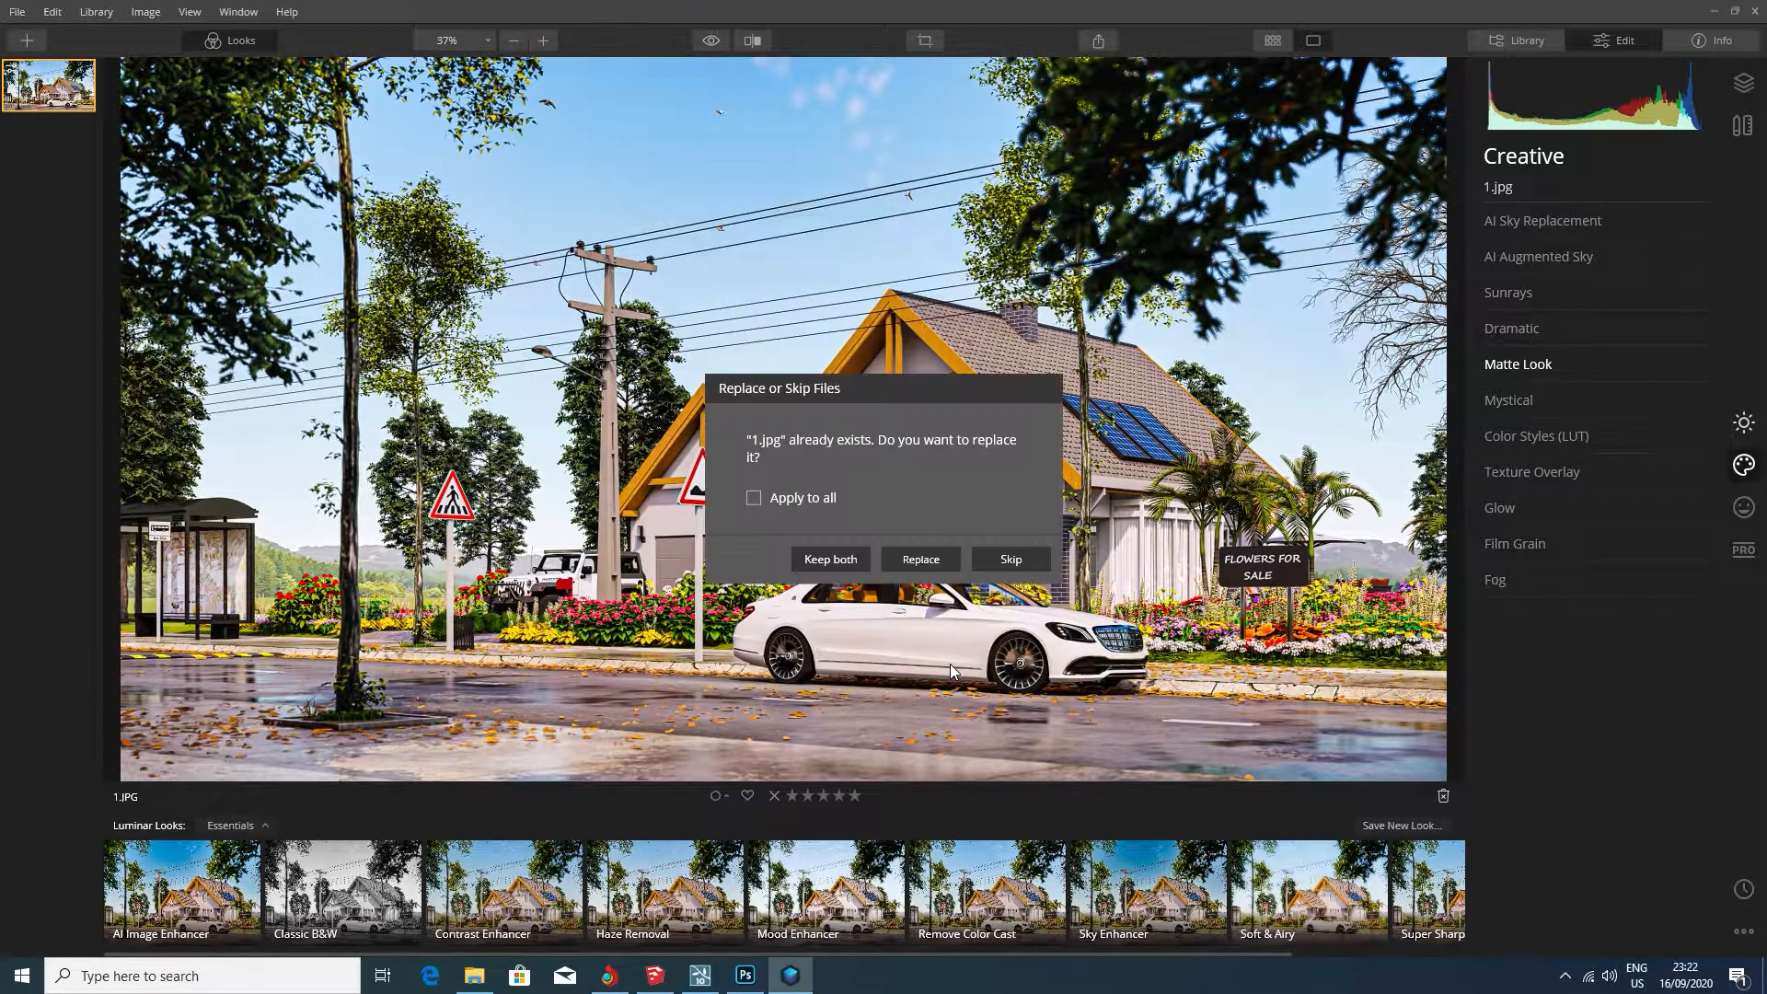
left_click(921, 559)
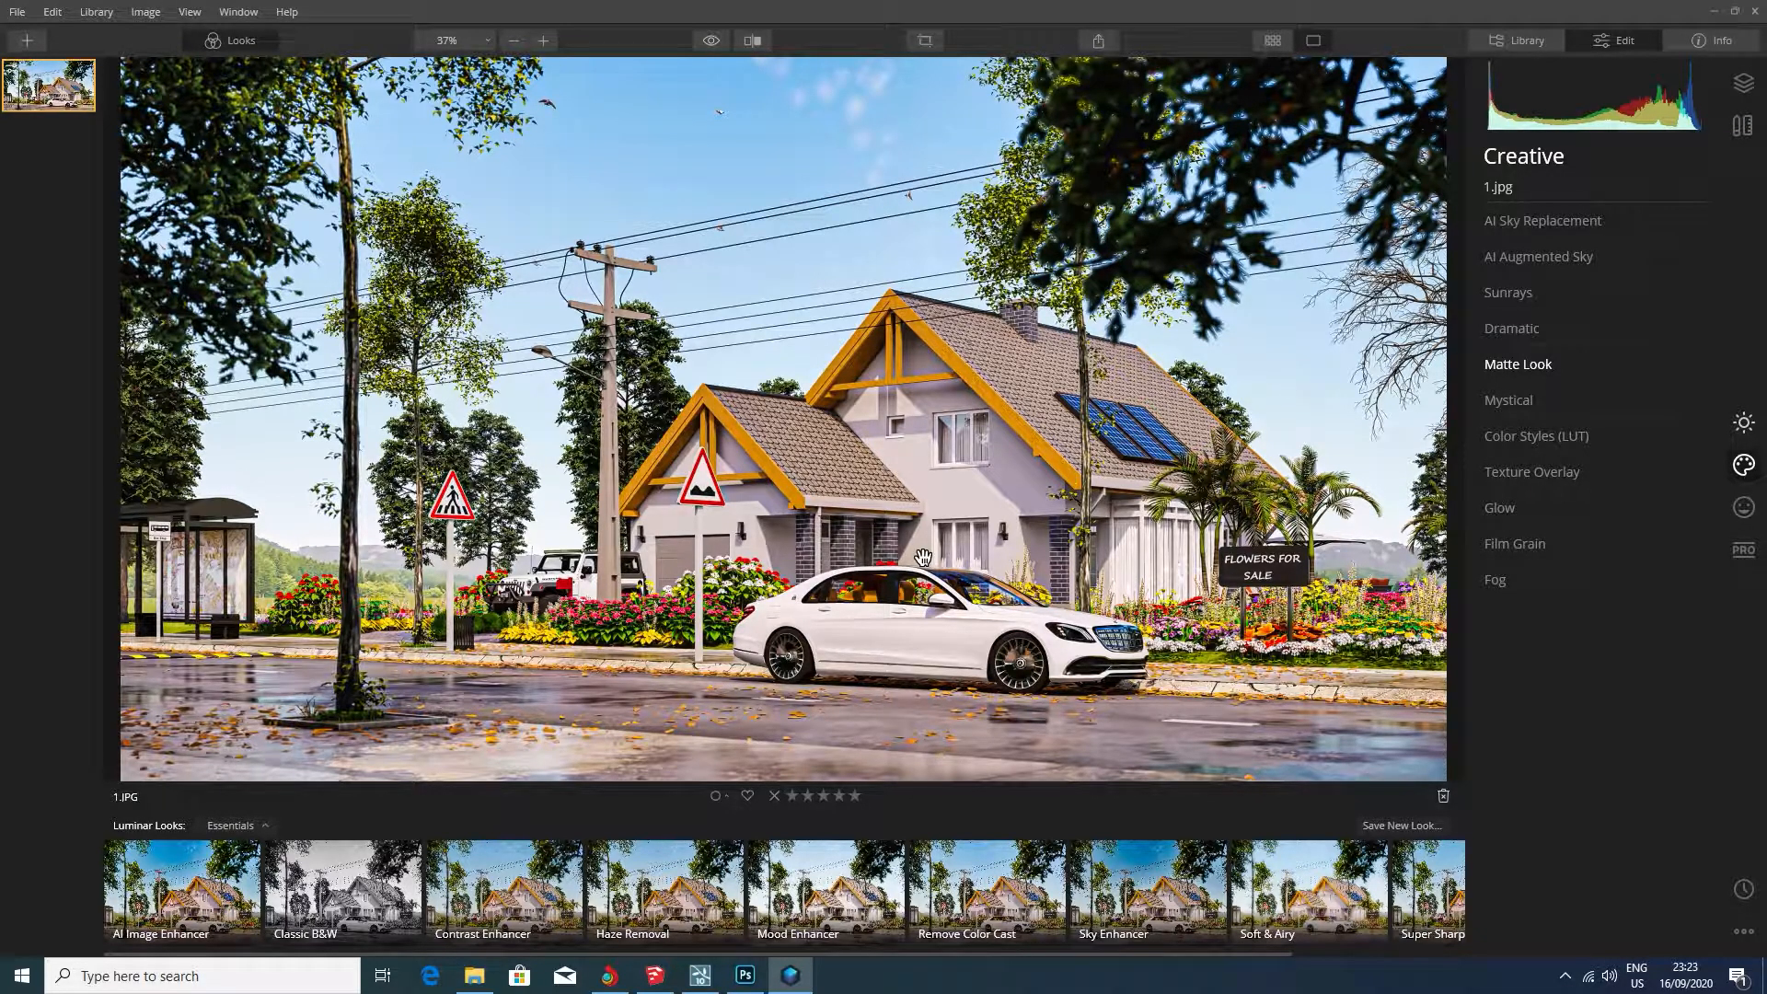
Minimise Luminar 4, dismiss the model check message, and refresh the desktop
left_click(1713, 11)
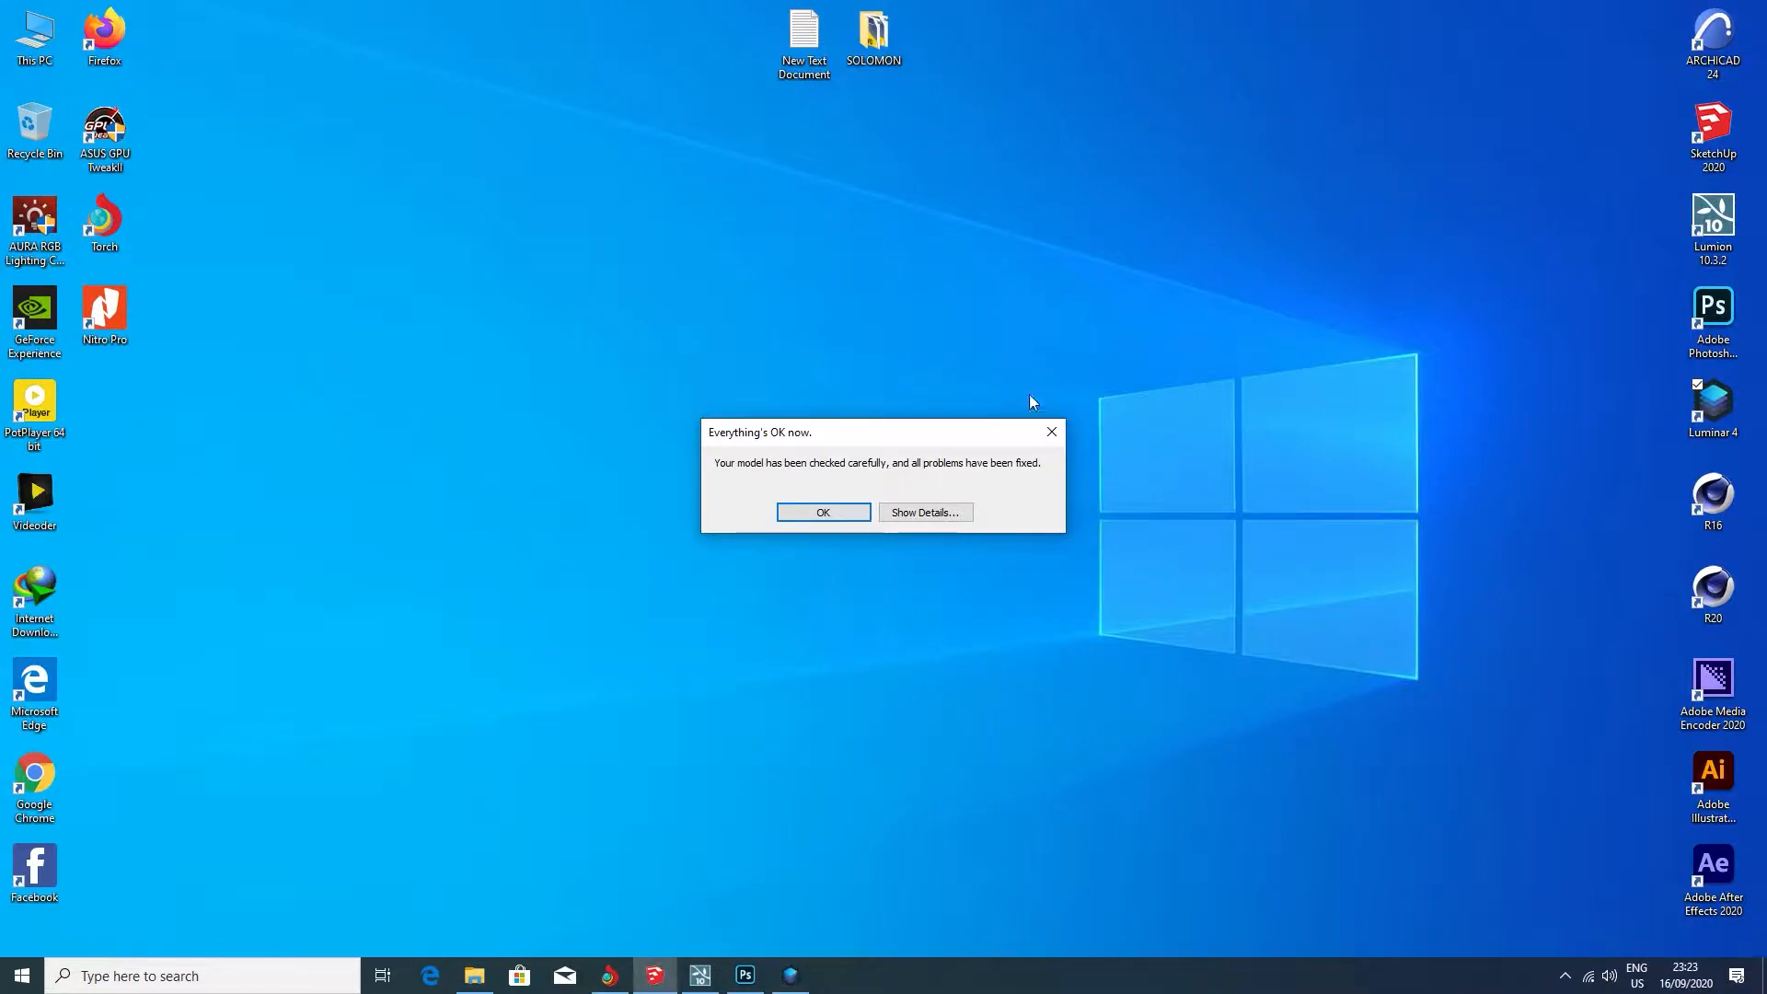
left_click(835, 525)
right_click(1035, 210)
left_click(1058, 263)
right_click(1018, 204)
left_click(1059, 258)
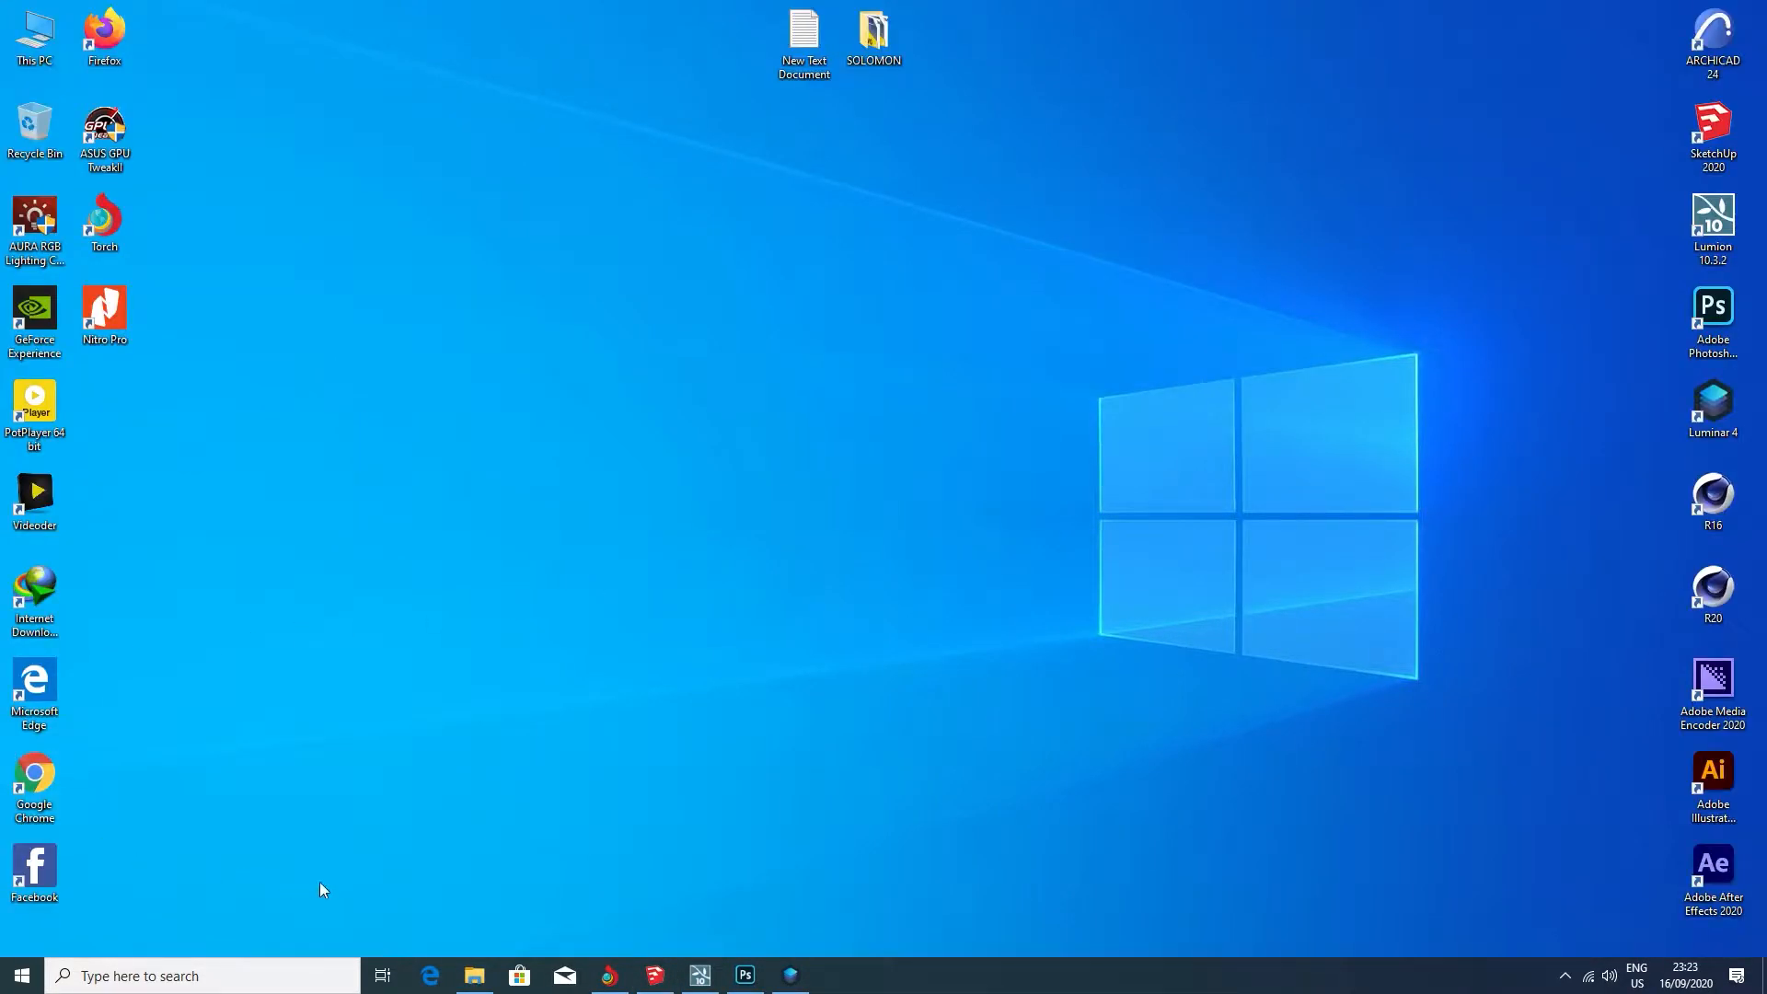
Switch to the RENDER folder in File Explorer and view the exported 1.jpg in Photos, then close the image and minimise the folder
left_click(475, 975)
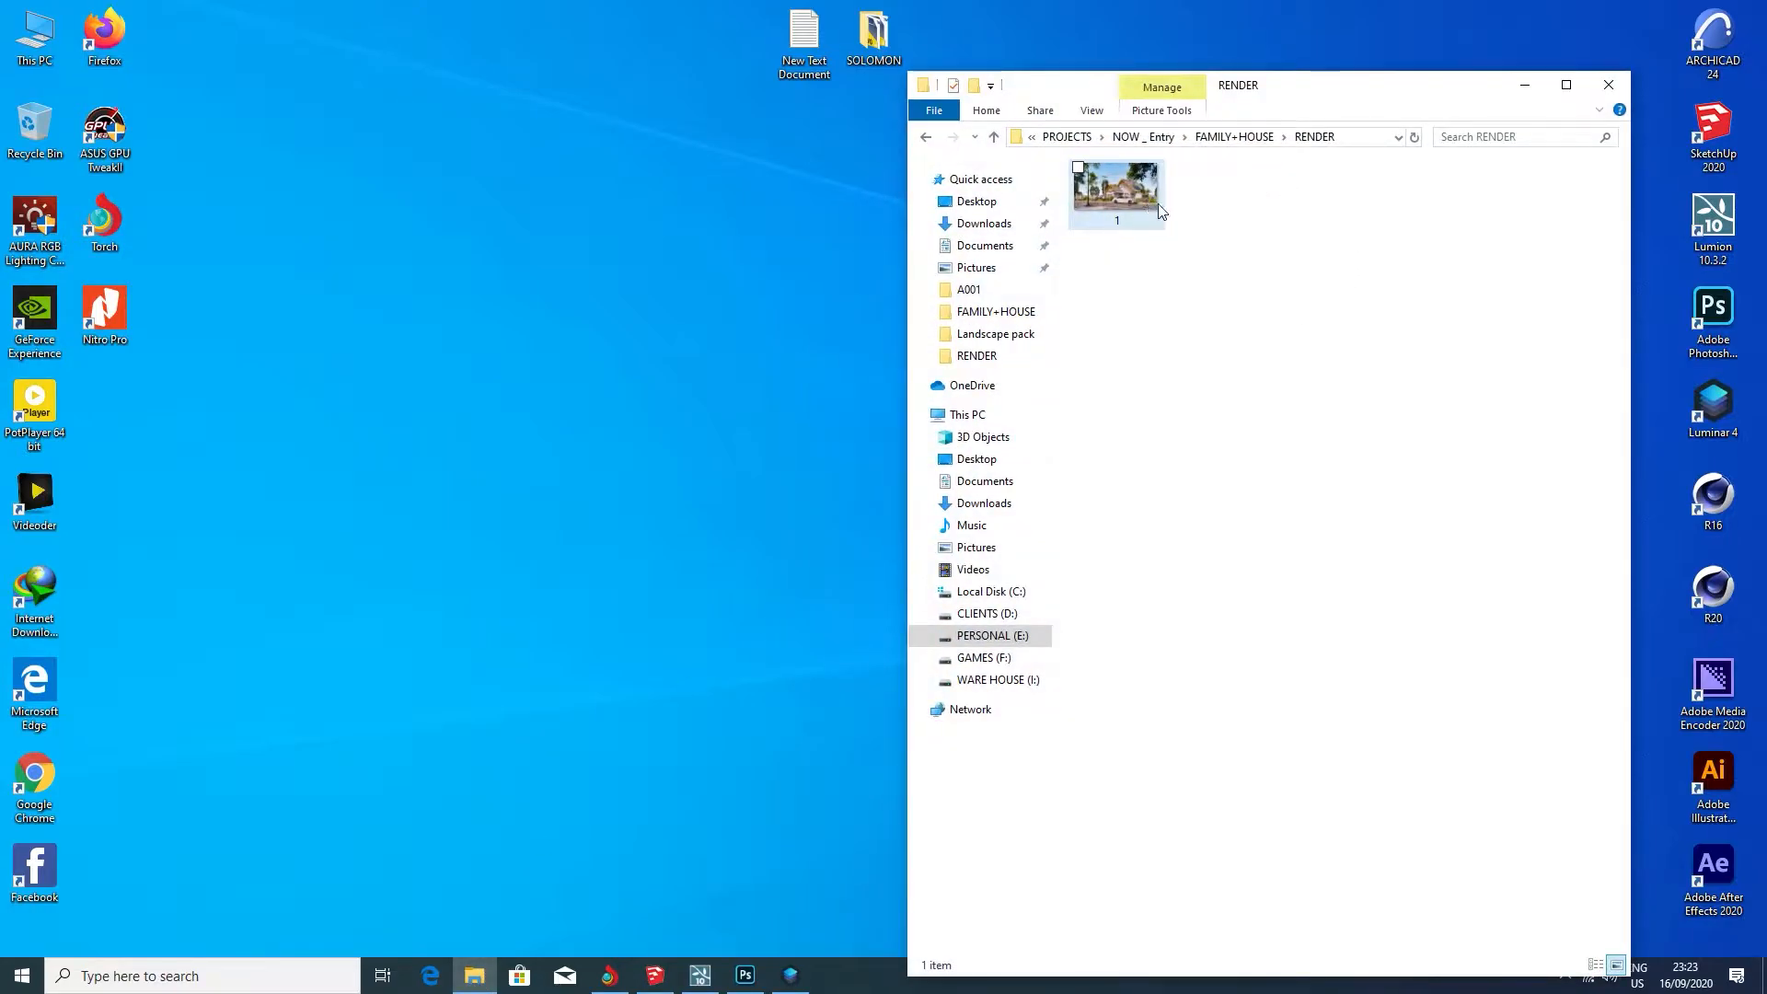
right_click(1279, 233)
left_click(1325, 306)
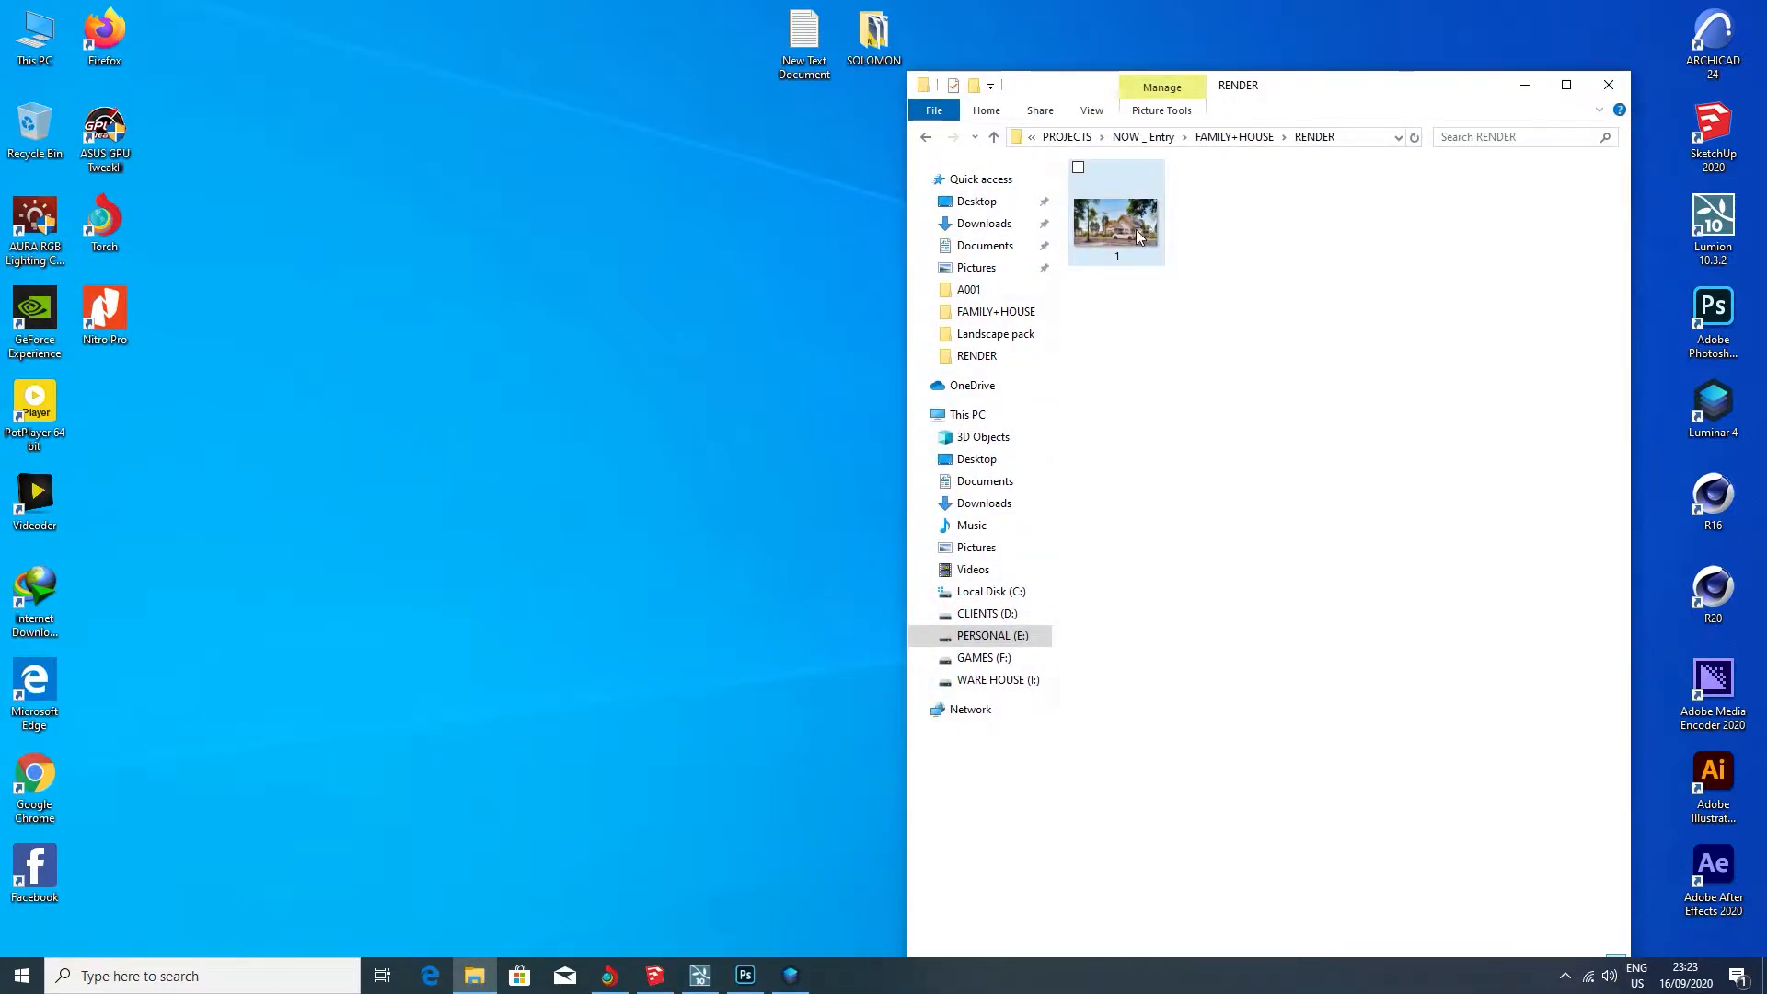
double_click(1136, 229)
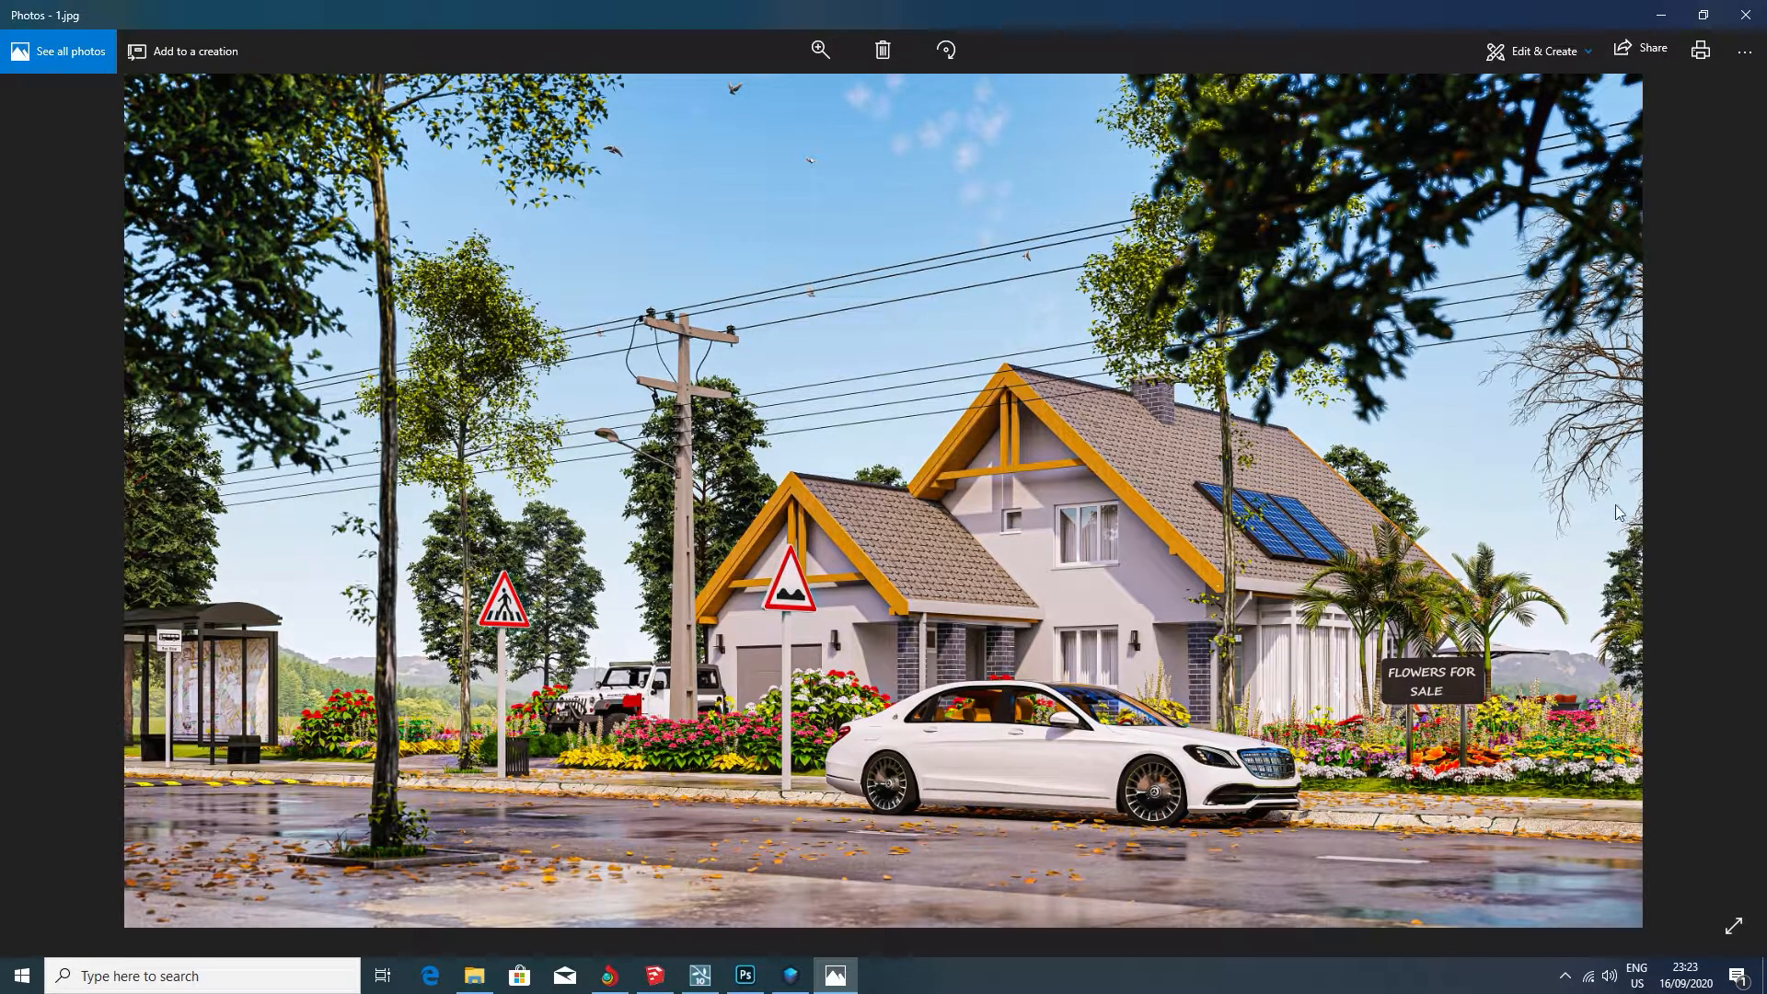
left_click(1746, 14)
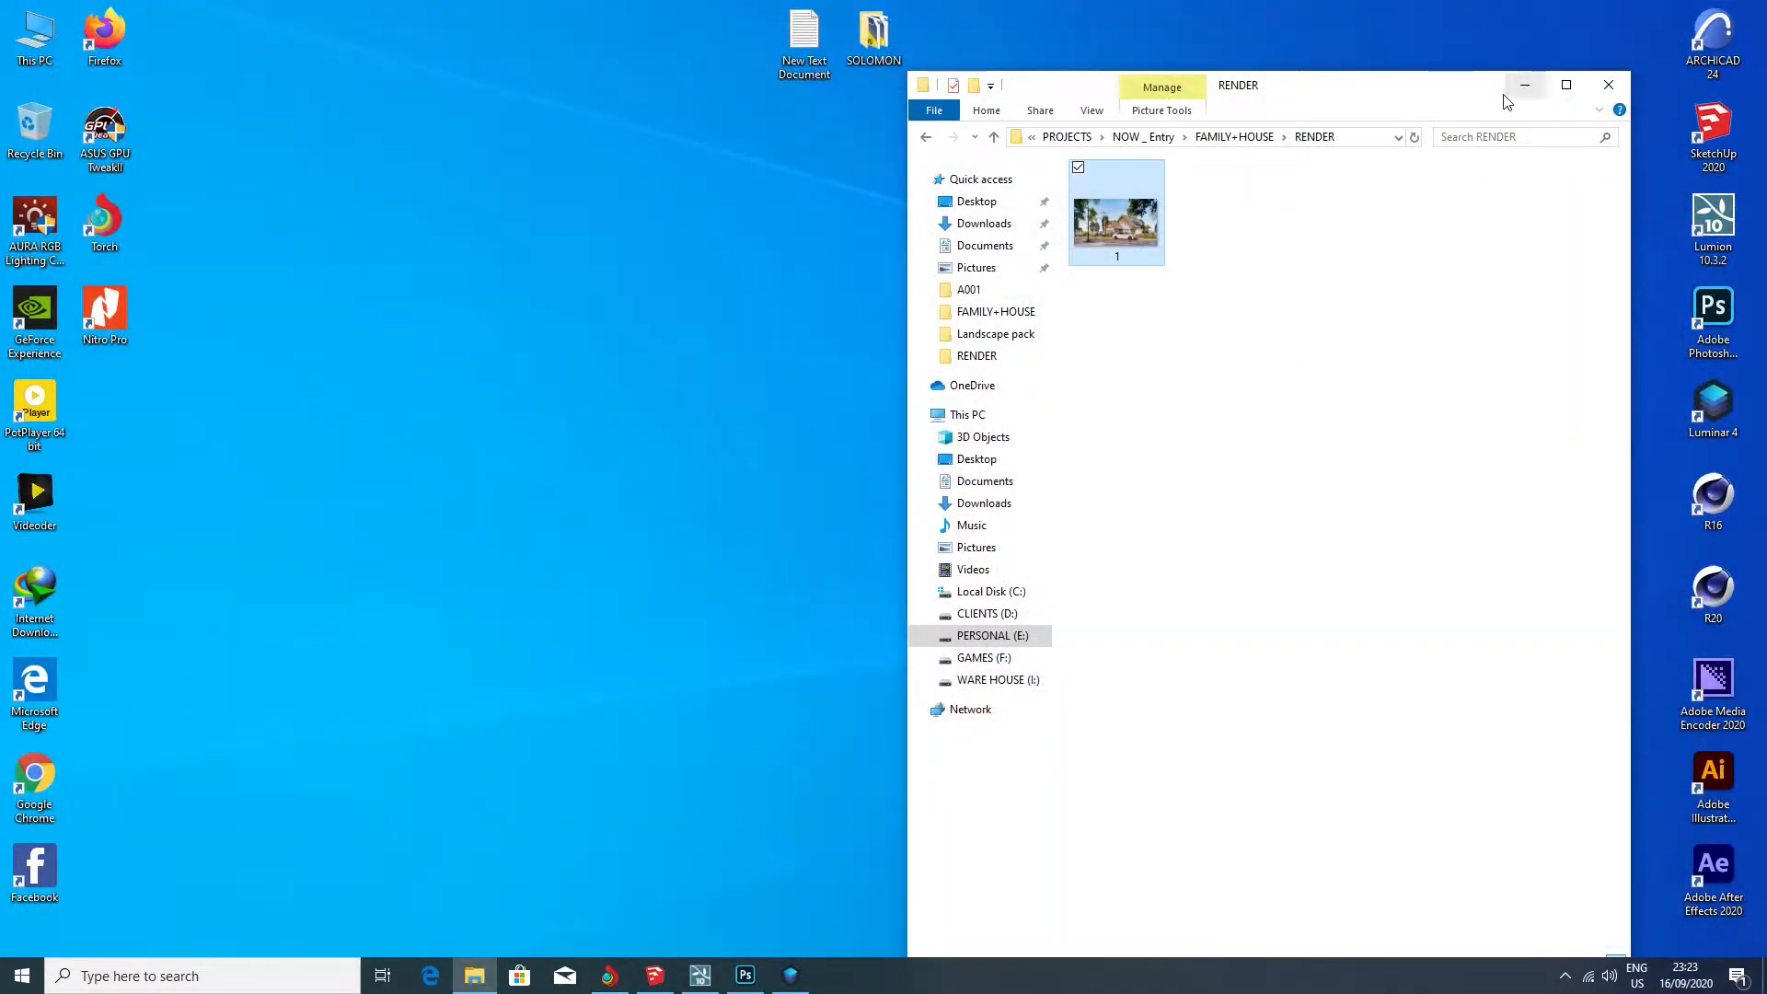
left_click(1524, 85)
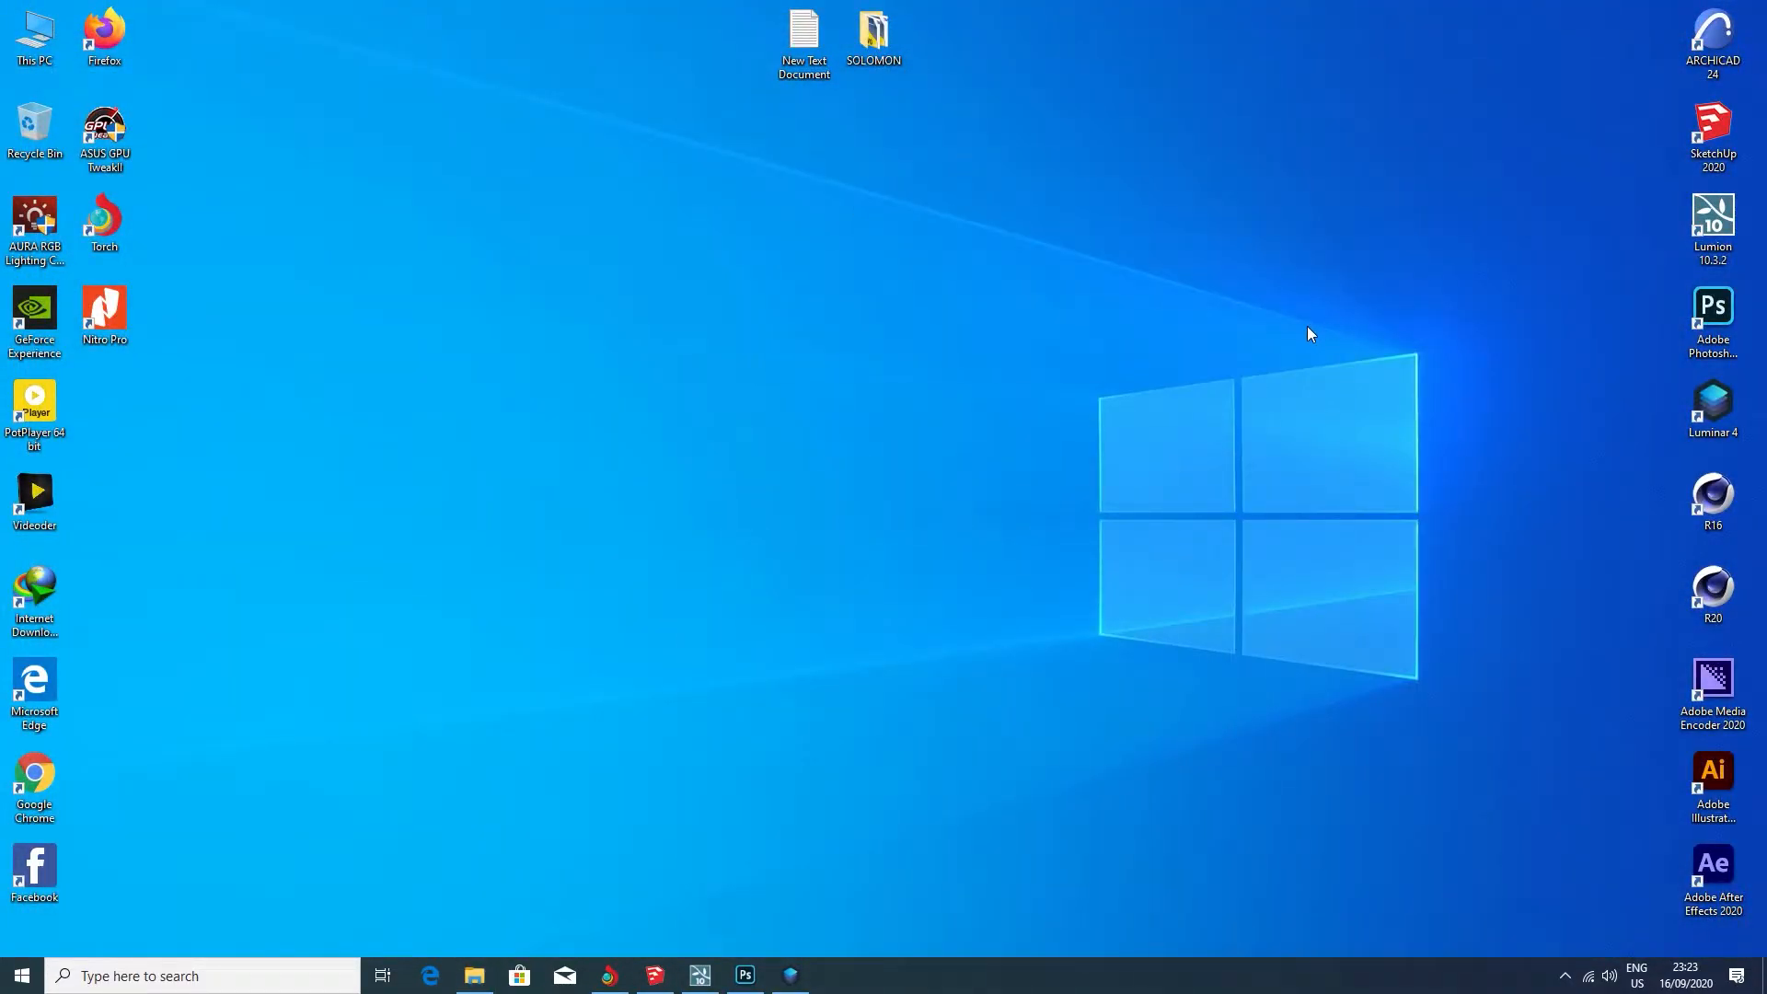